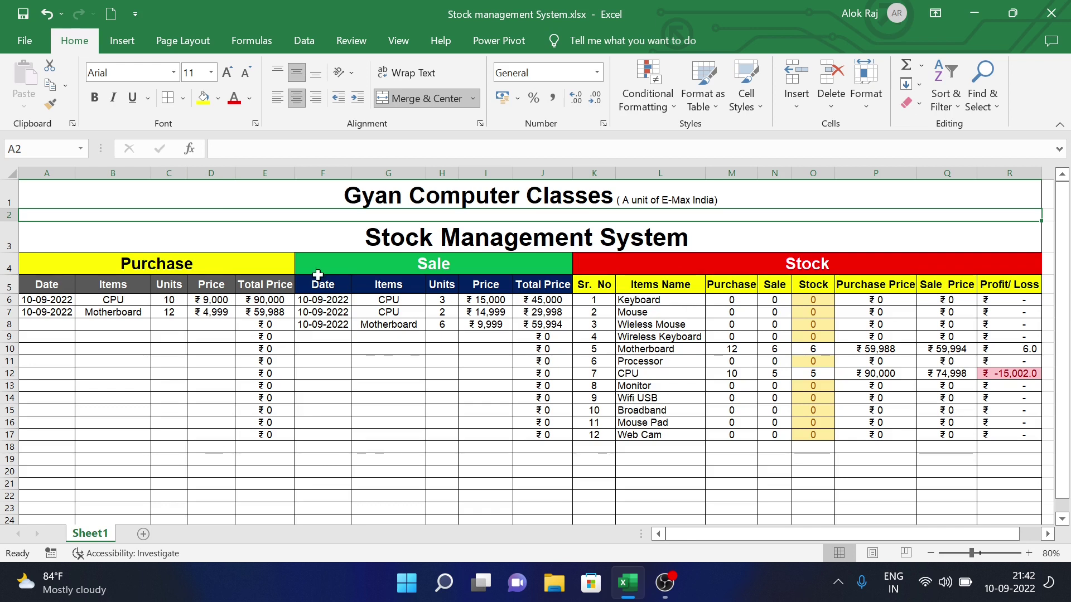
Inspect the reference sheet's Purchase, Sale and Stock headings and the Sale table's Date and Items headings.
{"action": "left_click", "coordinate": [256, 263]}
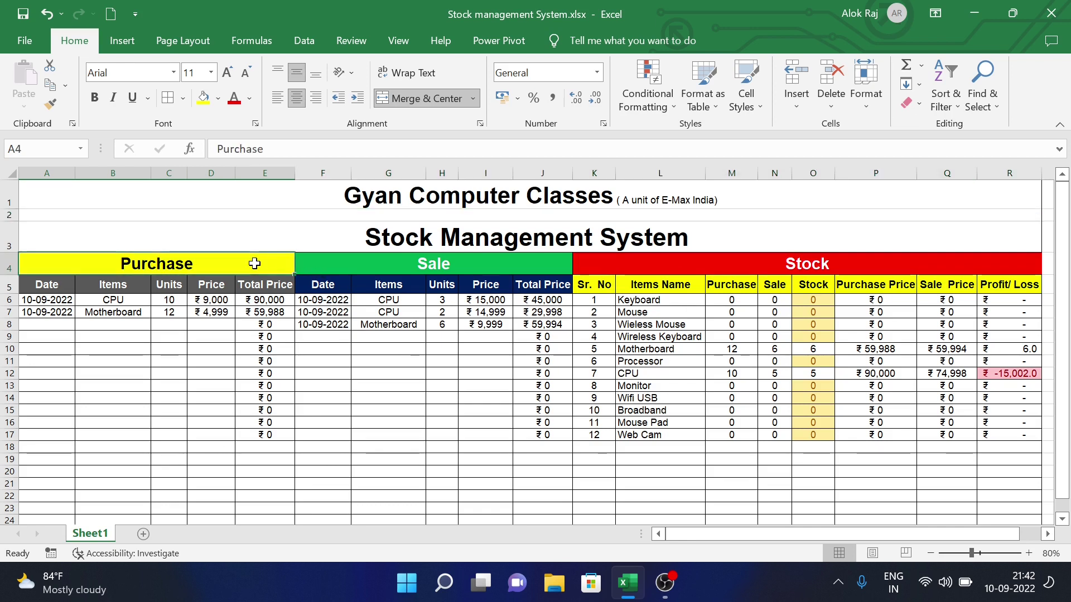
{"action": "left_click", "coordinate": [440, 261]}
{"action": "left_click", "coordinate": [816, 272]}
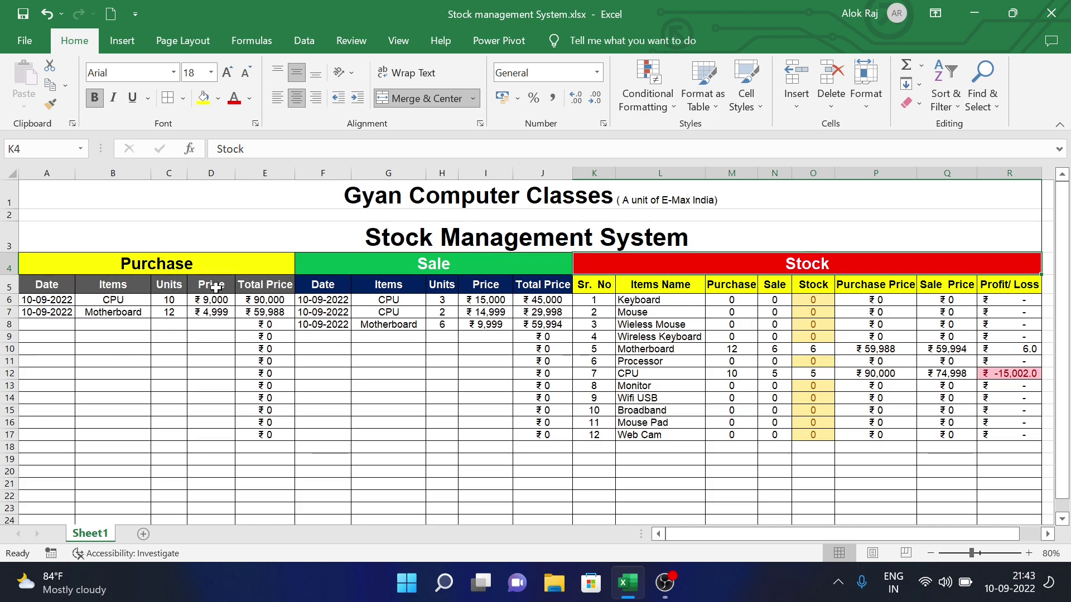
{"action": "left_click", "coordinate": [325, 283]}
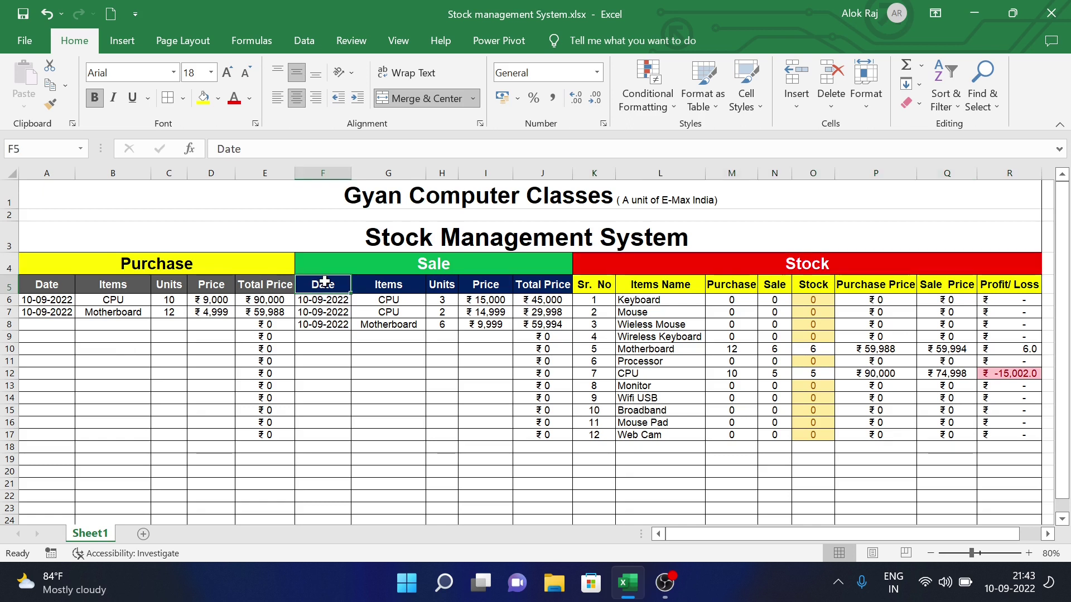
{"action": "left_click", "coordinate": [379, 284]}
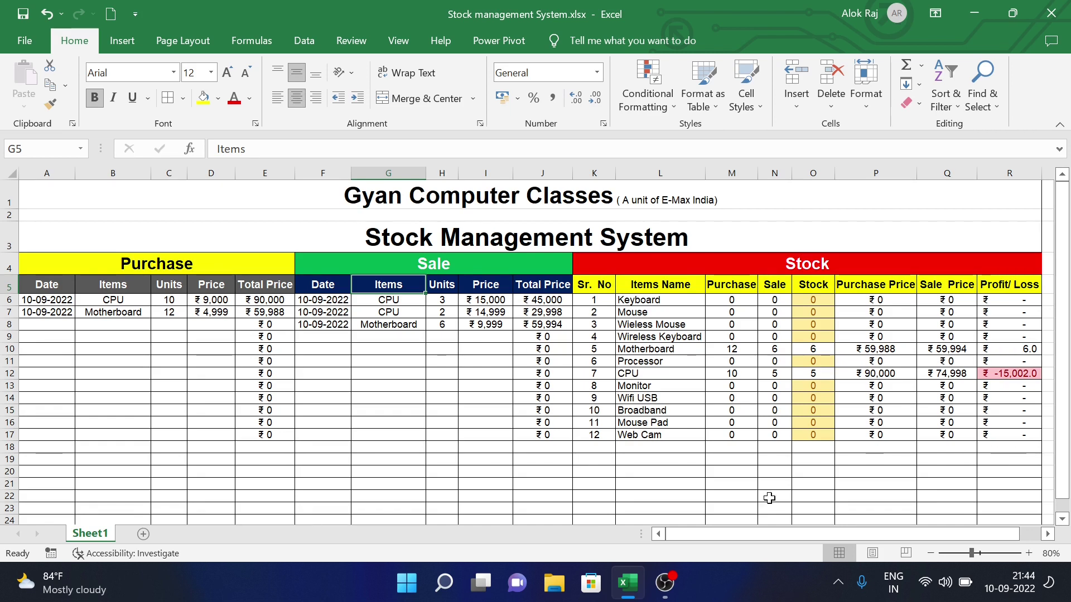
Create a new blank workbook and enter 'Stock Management System with Loss/ Profit' in A2.
{"action": "left_click", "coordinate": [8, 48]}
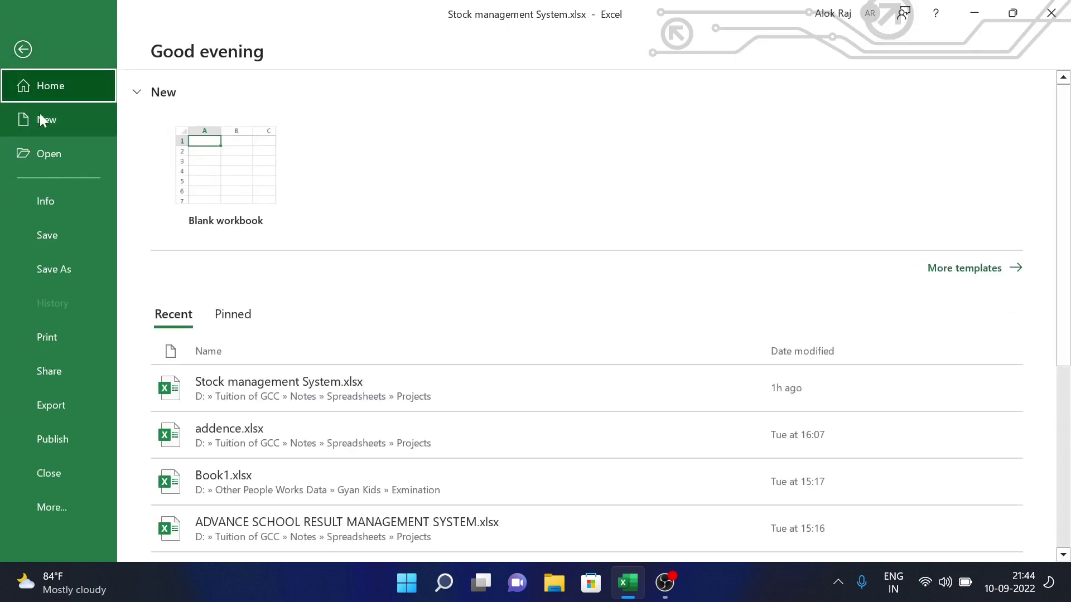
{"action": "left_click", "coordinate": [227, 162]}
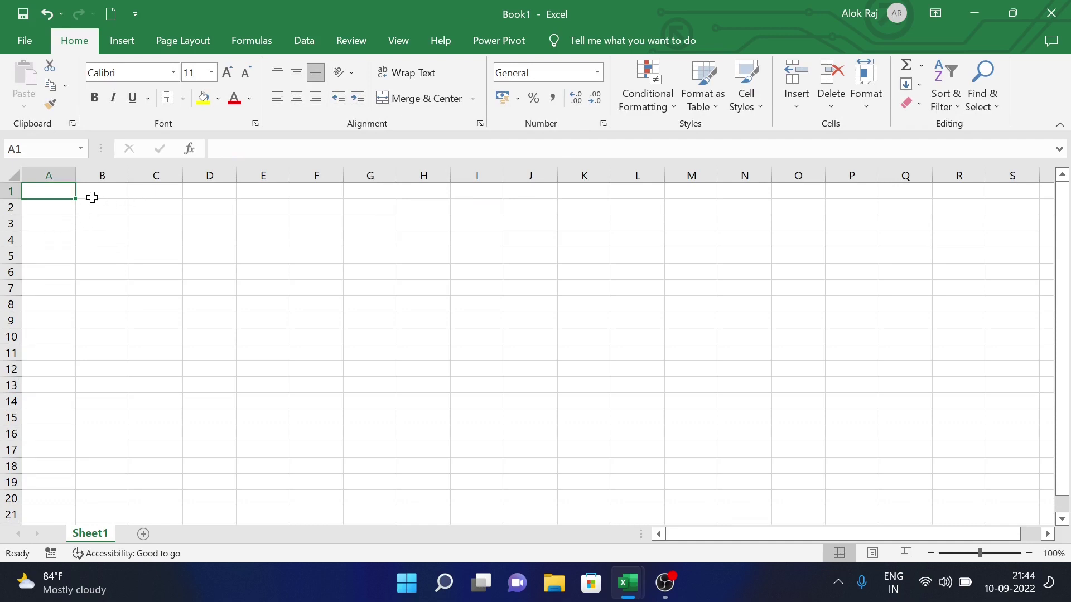
{"action": "left_click", "coordinate": [62, 207]}
{"action": "type", "text": "Sto"}
{"action": "key", "text": "BackSpace"}
{"action": "key", "text": "BackSpace"}
{"action": "key", "text": "BackSpace"}
{"action": "type", "text": "Stock Management"}
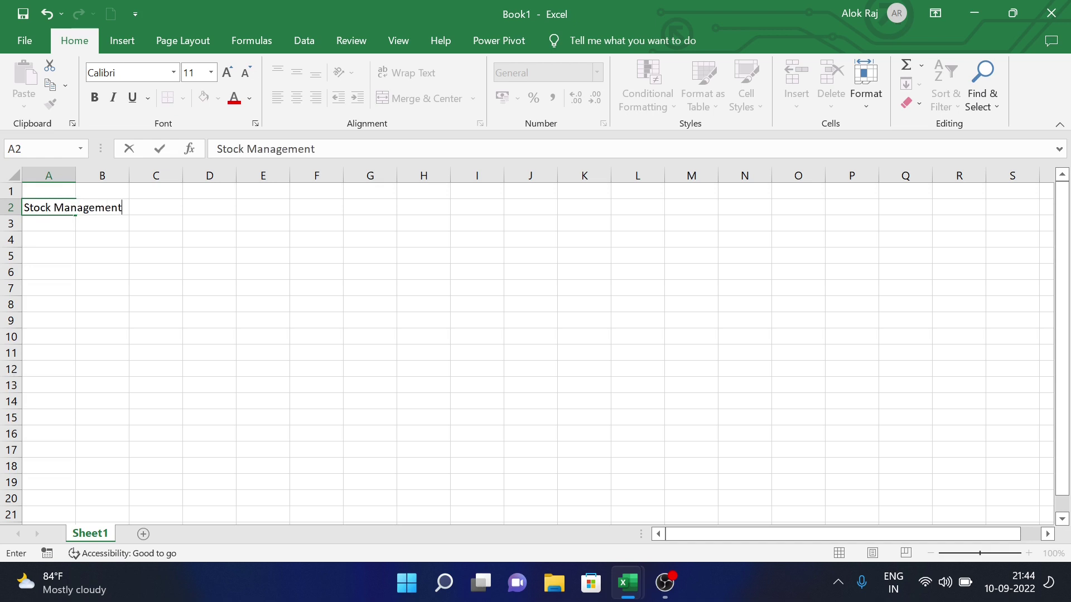
{"action": "type", "text": " System with Loss"}
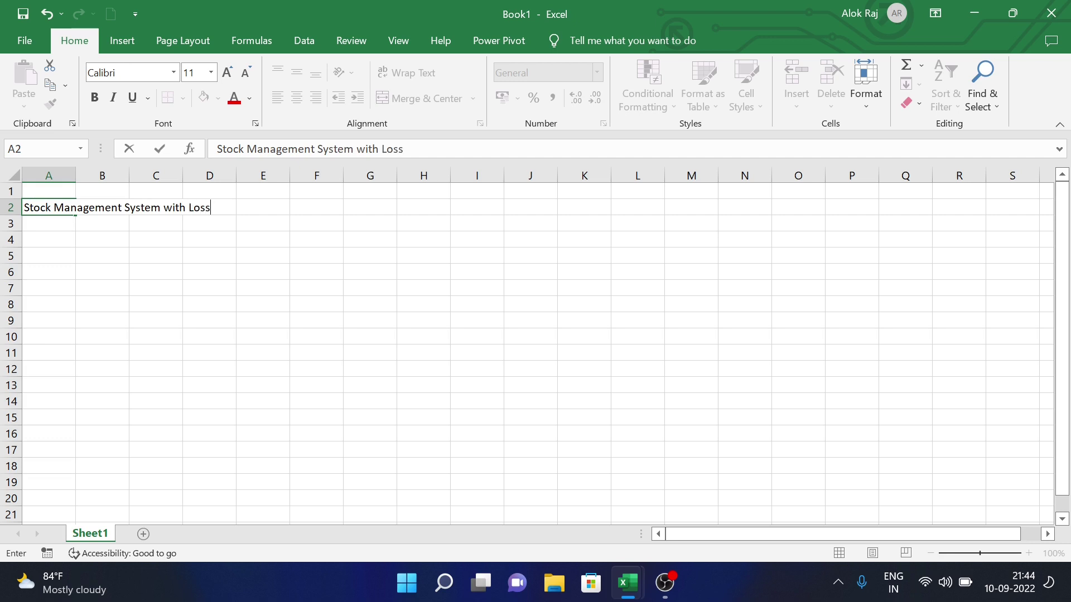
{"action": "type", "text": "/ Profit"}
{"action": "key", "text": "Return"}
Enter the label Stock in A4.
{"action": "key", "text": "Down"}
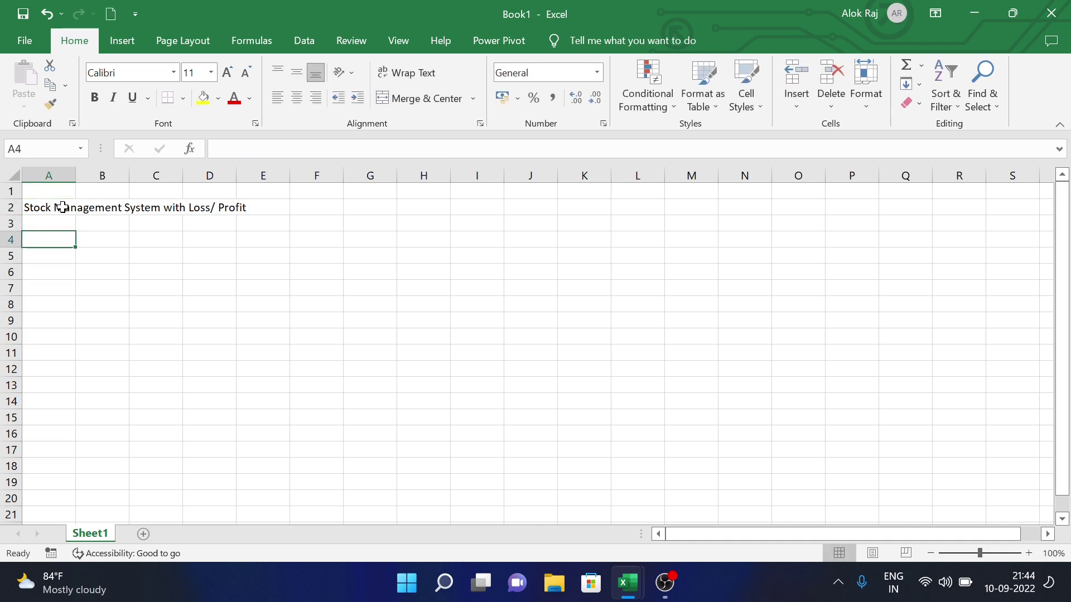
{"action": "type", "text": "Stock"}
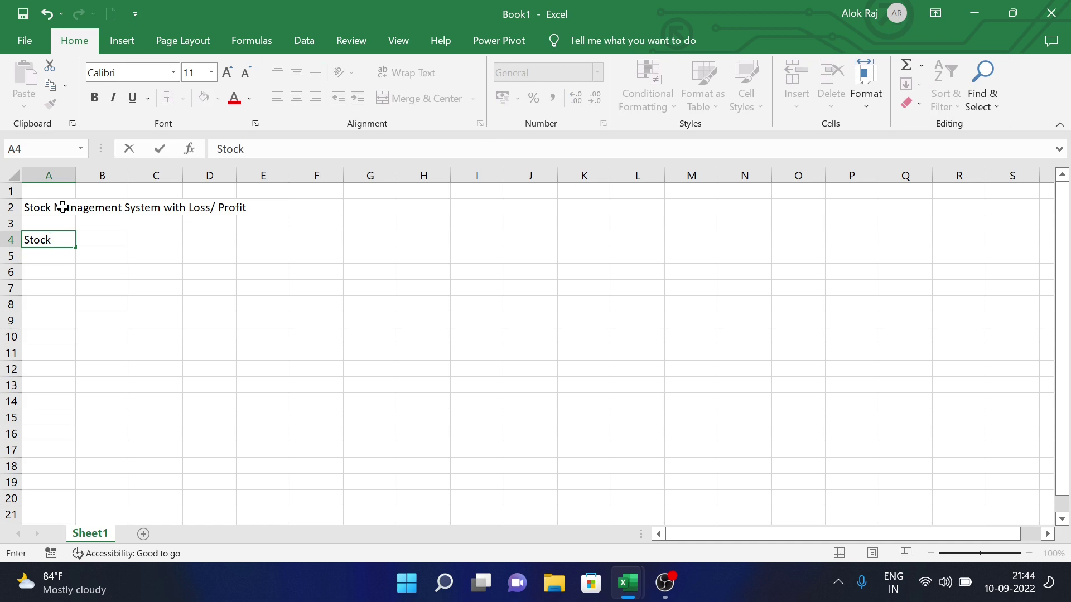
{"action": "key", "text": "Return"}
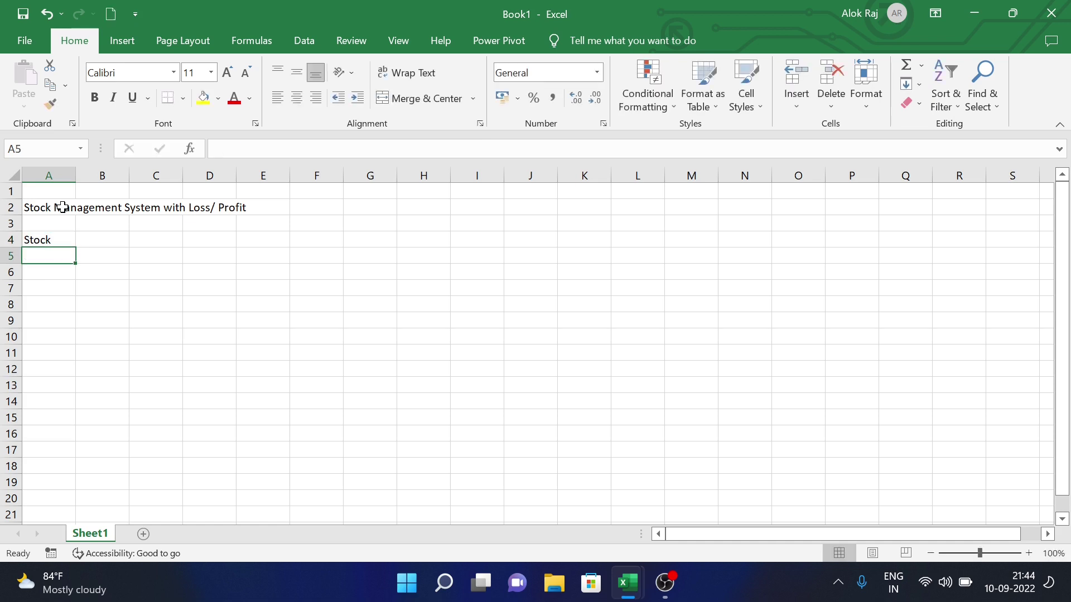
Type the headings Sr.no, Item Name and Purchase Unit in A5:C5.
{"action": "type", "text": "S"}
{"action": "key", "text": "BackSpace"}
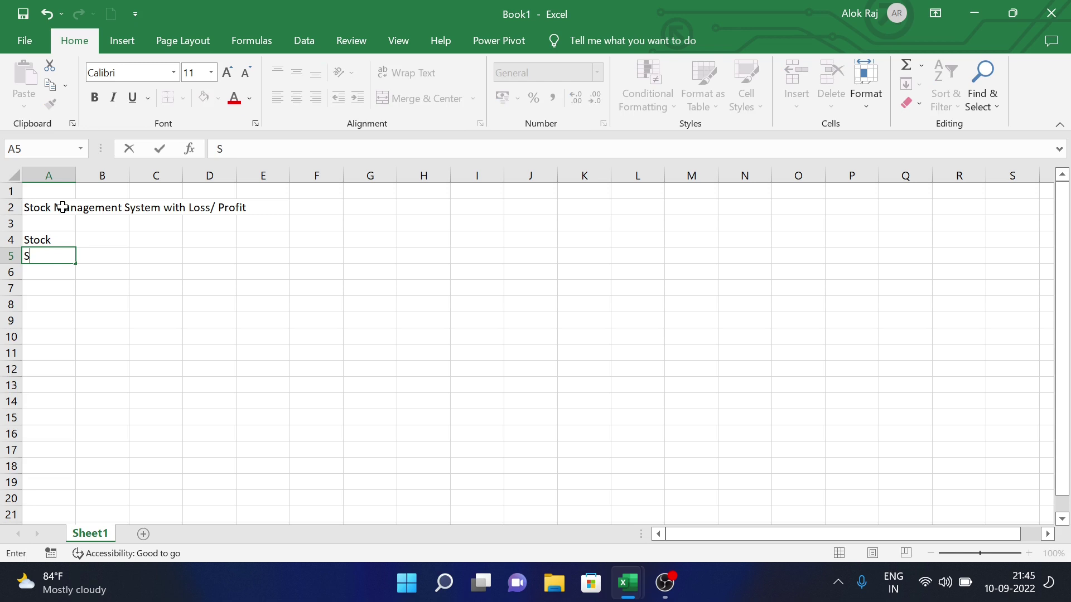
{"action": "type", "text": "r.no"}
{"action": "key", "text": "Tab"}
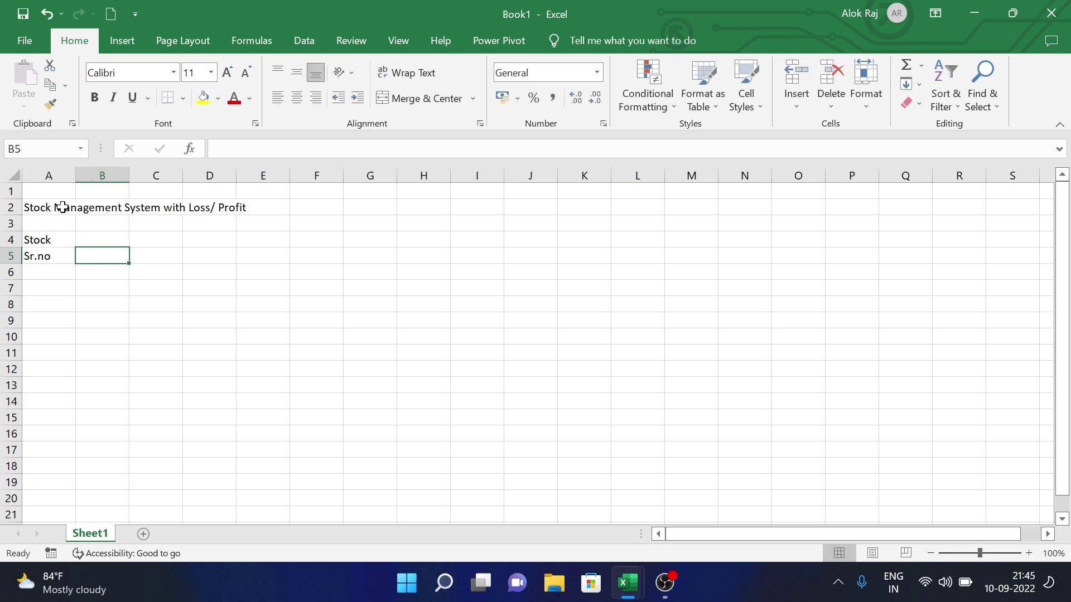
{"action": "type", "text": "Item Name"}
{"action": "key", "text": "Tab"}
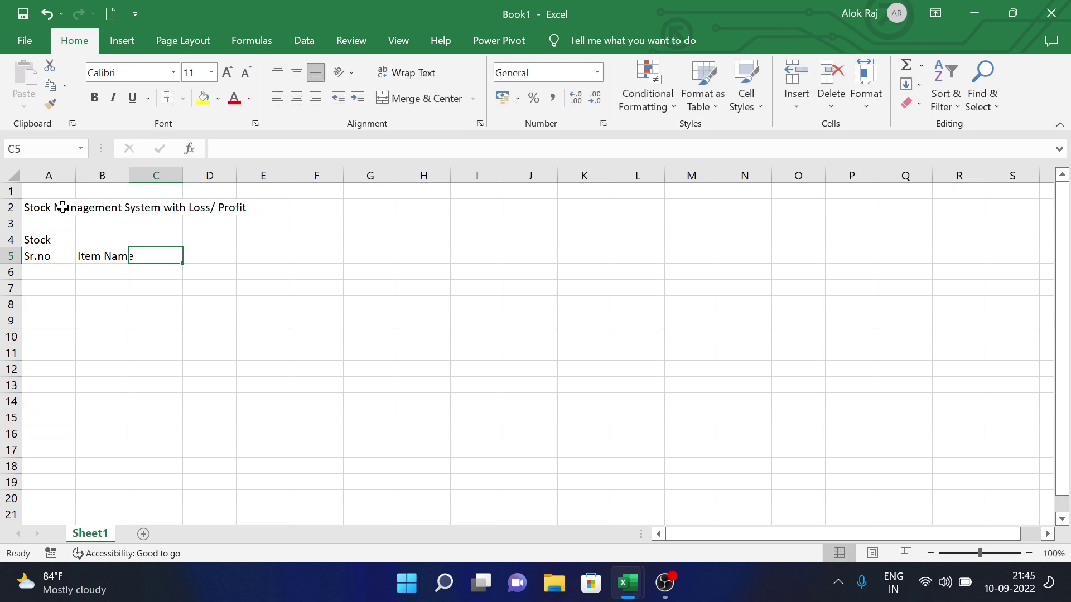
{"action": "type", "text": "Pu"}
{"action": "key", "text": "BackSpace"}
{"action": "key", "text": "BackSpace"}
{"action": "type", "text": "PUr"}
{"action": "key", "text": "BackSpace"}
{"action": "key", "text": "BackSpace"}
{"action": "type", "text": "pu"}
{"action": "key", "text": "BackSpace"}
{"action": "key", "text": "BackSpace"}
{"action": "type", "text": "pur"}
{"action": "key", "text": "BackSpace"}
{"action": "key", "text": "BackSpace"}
{"action": "key", "text": "BackSpace"}
{"action": "key", "text": "BackSpace"}
{"action": "type", "text": "Purchase Unit"}
{"action": "key", "text": "Tab"}
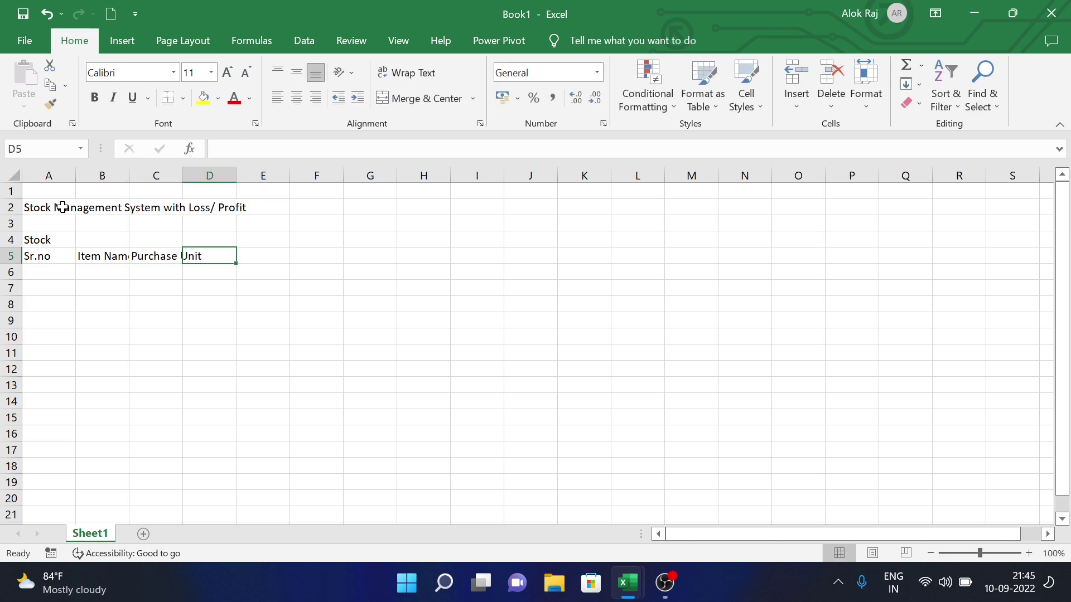
Continue row 5 with Sale Unit, Stock Unit, Purchase Price, Sale Price and Profit/ Loss.
{"action": "type", "text": "Sale "}
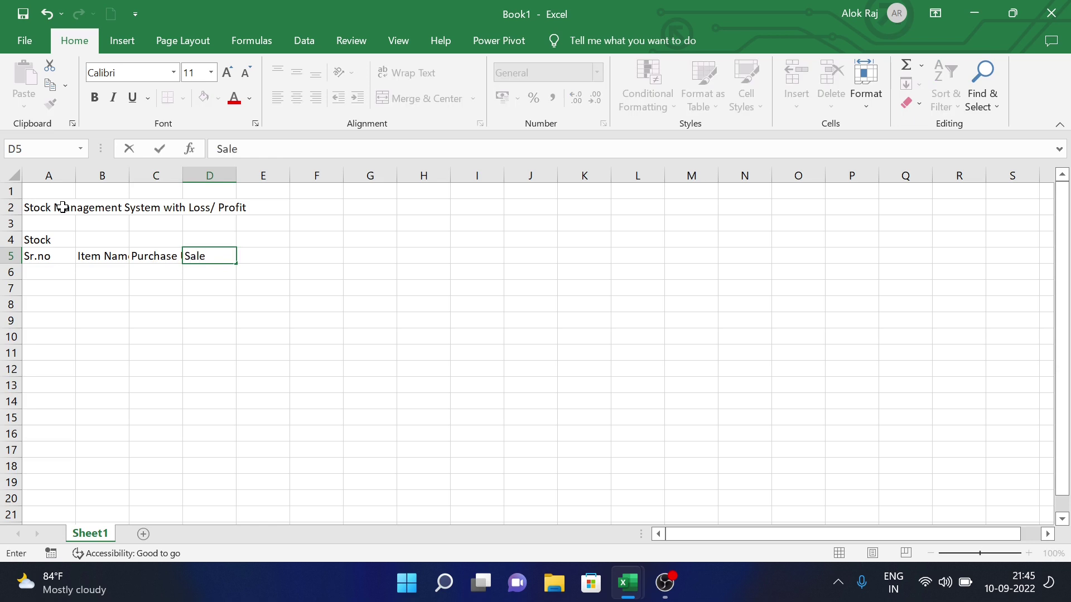
{"action": "type", "text": "Unit"}
{"action": "key", "text": "Tab"}
{"action": "type", "text": "St"}
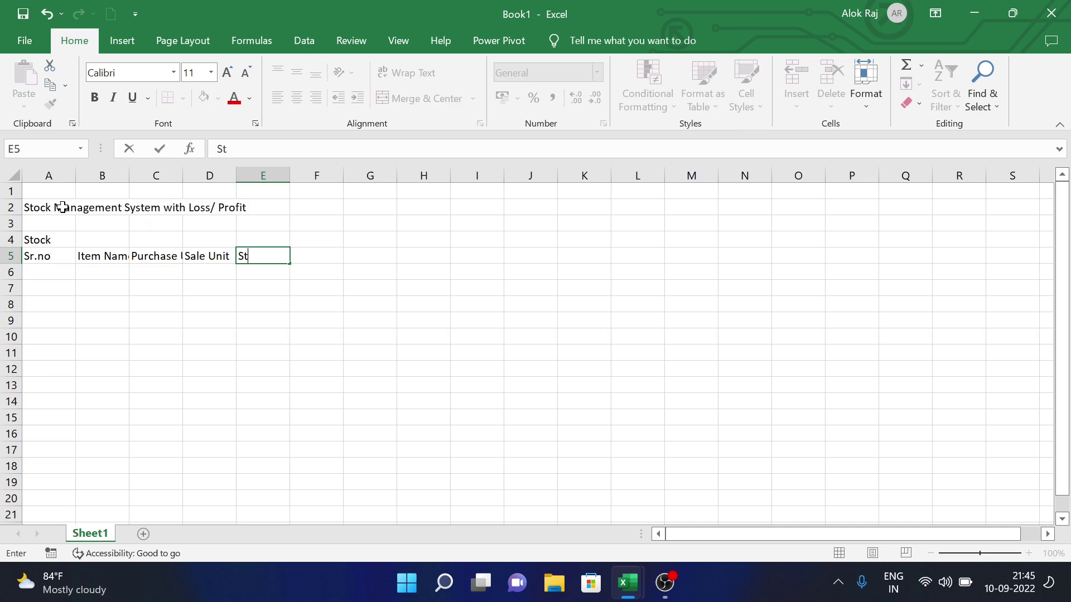
{"action": "type", "text": "ock Unit"}
{"action": "key", "text": "Tab"}
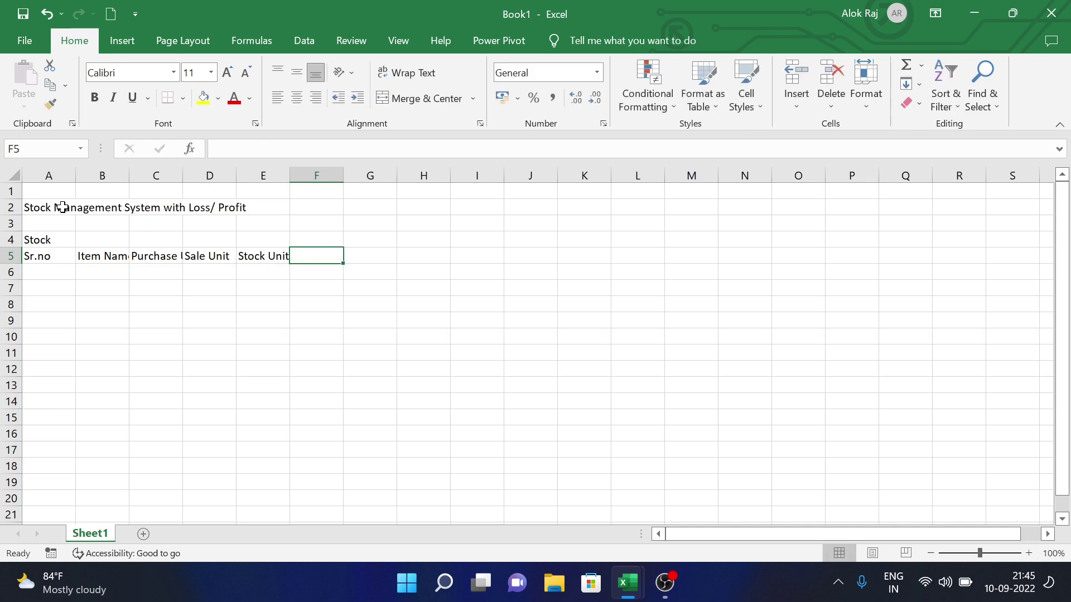
{"action": "type", "text": "P"}
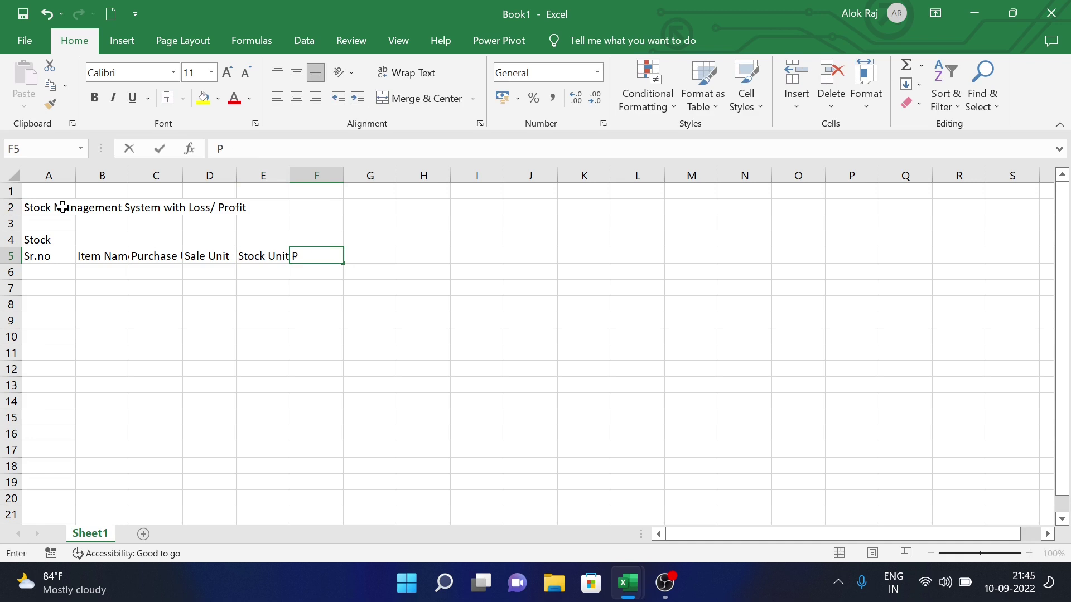
{"action": "type", "text": "Ur"}
{"action": "key", "text": "BackSpace"}
{"action": "type", "text": "uu"}
{"action": "key", "text": "BackSpace"}
{"action": "key", "text": "BackSpace"}
{"action": "type", "text": "u"}
{"action": "type", "text": "chase Price"}
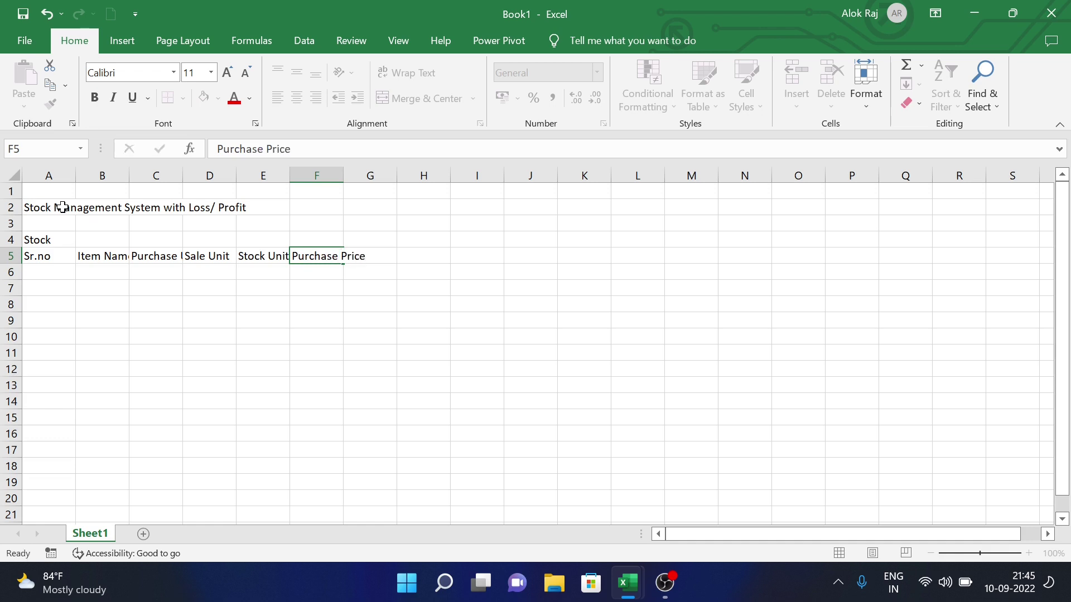
{"action": "key", "text": "Tab"}
{"action": "type", "text": "Sale Price"}
{"action": "key", "text": "Tab"}
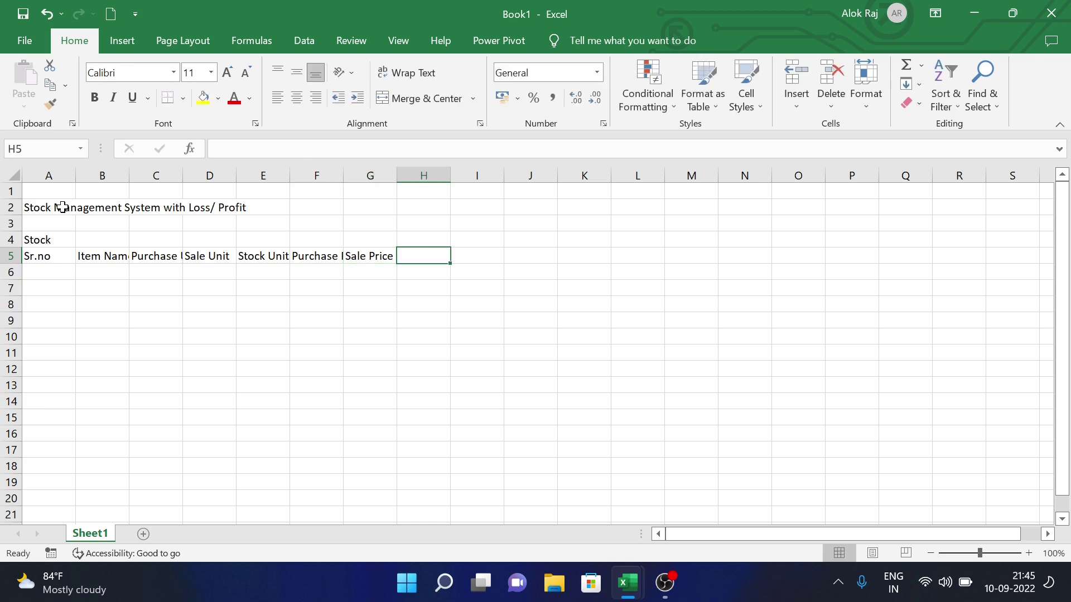
{"action": "type", "text": "P"}
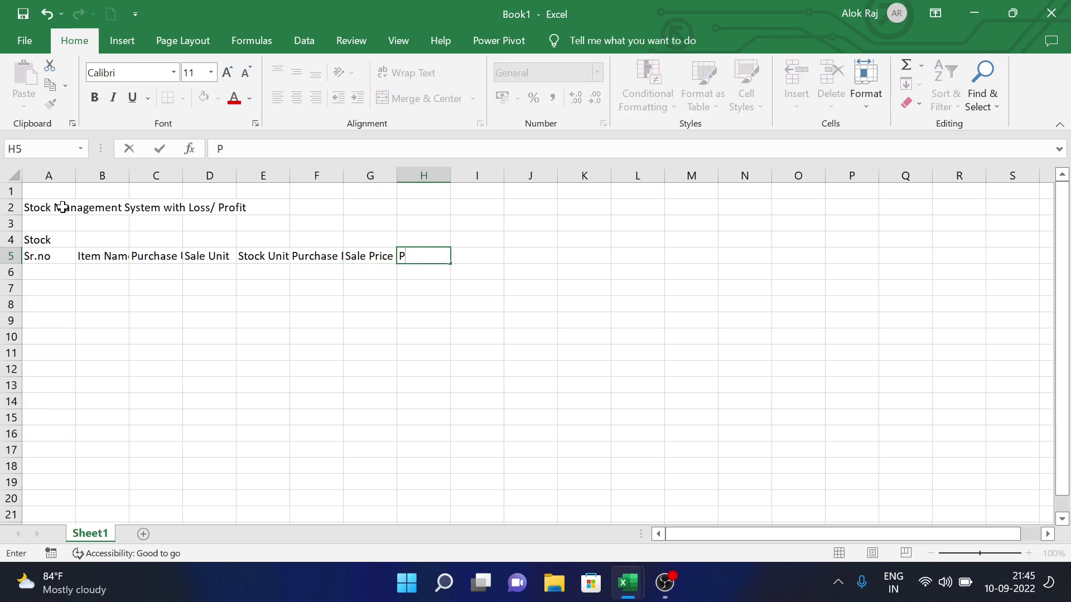
{"action": "type", "text": "rofit/"}
{"action": "type", "text": " Loss"}
{"action": "key", "text": "Tab"}
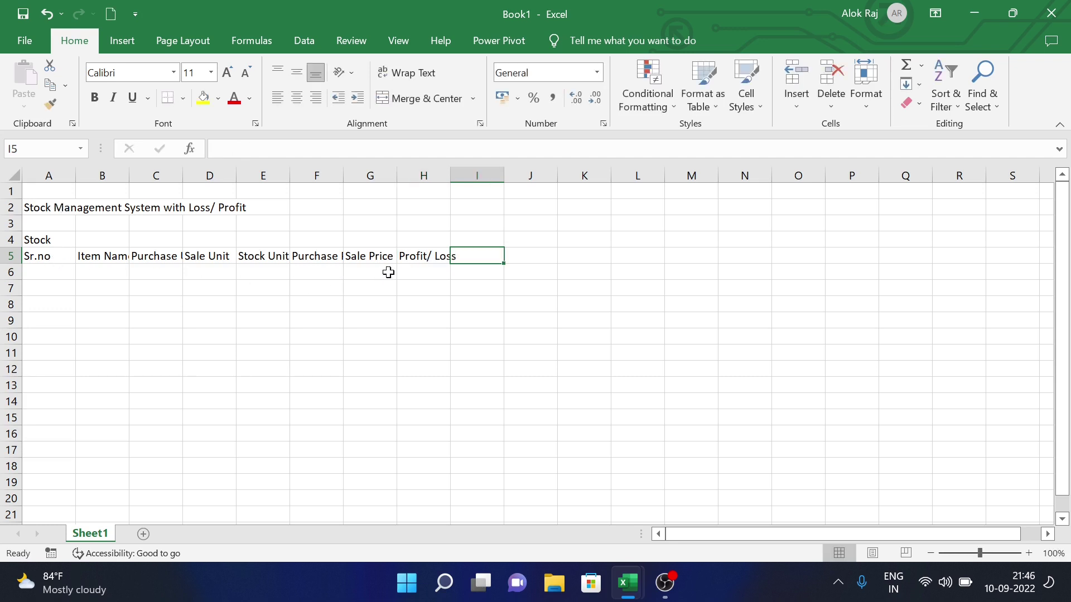
Merge and centre the Stock label across A4:H4.
{"action": "left_click_drag", "start_coordinate": [37, 240], "coordinate": [435, 241]}
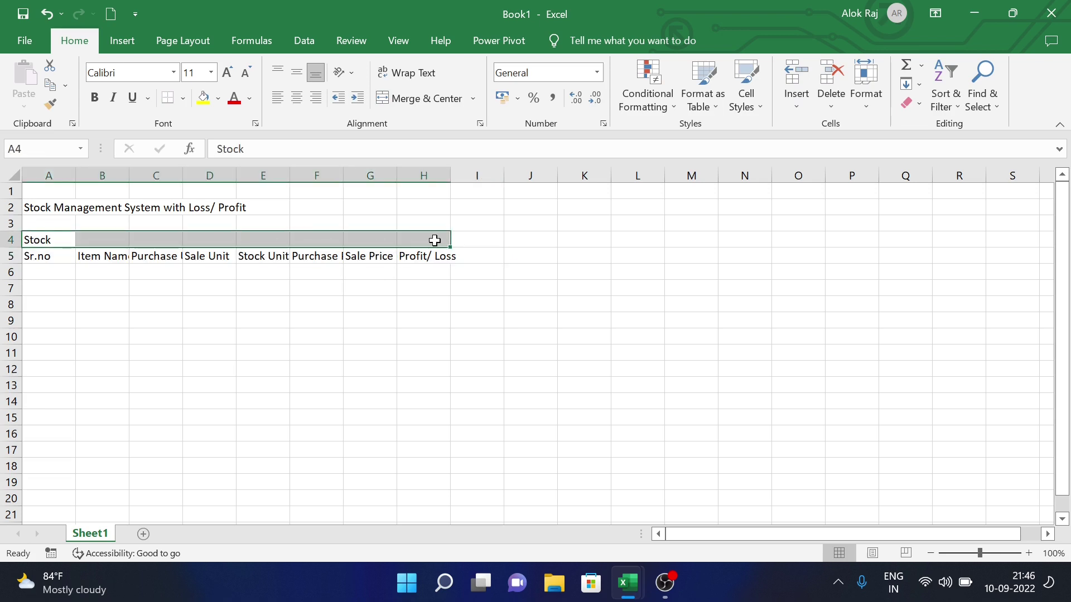
{"action": "left_click", "coordinate": [424, 98]}
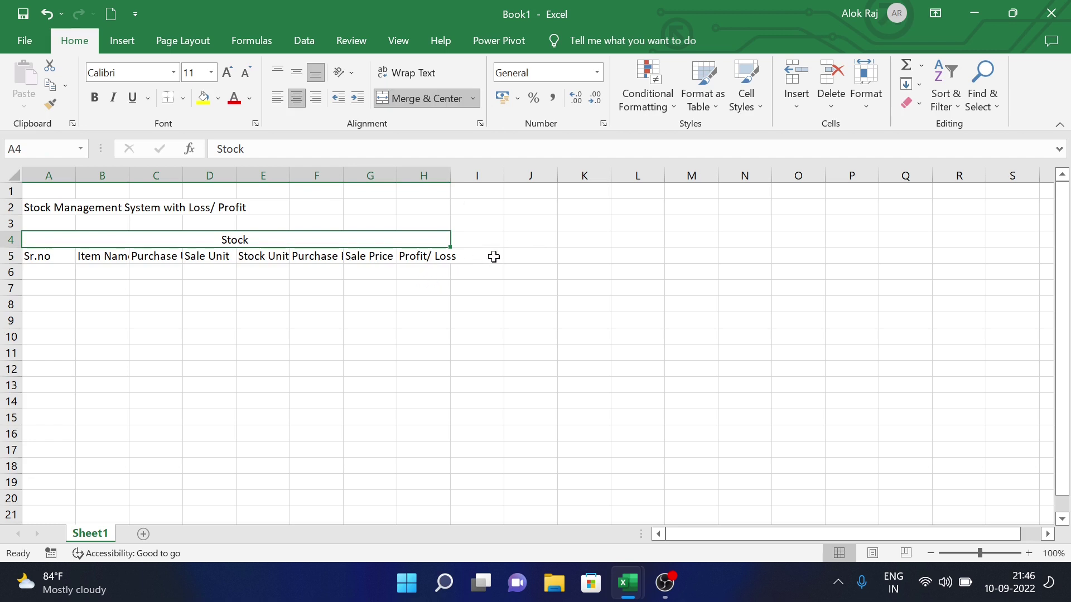
{"action": "left_click", "coordinate": [494, 256]}
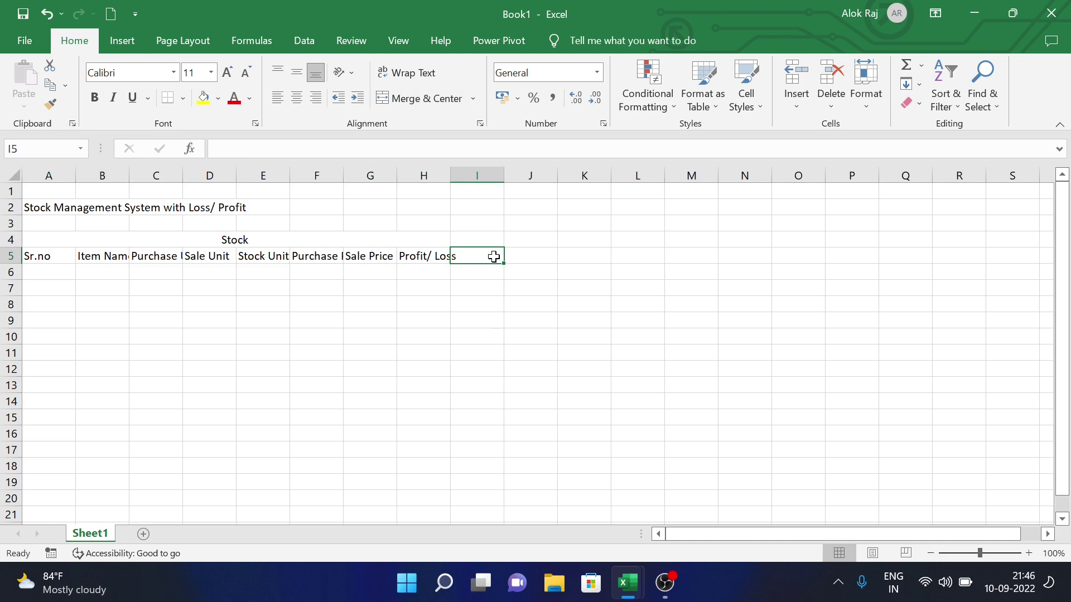
Enter the purchase headers Date, Item Name, Purchase Unit, Price and Total Unit in I5:M5.
{"action": "type", "text": "Date"}
{"action": "key", "text": "Tab"}
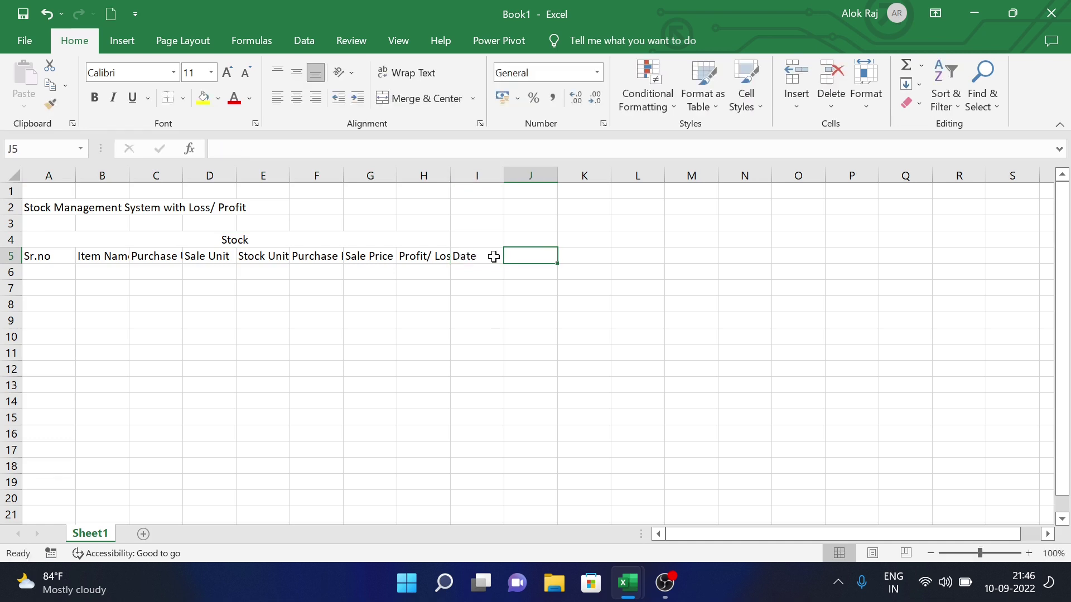
{"action": "type", "text": "Item Name"}
{"action": "key", "text": "Tab"}
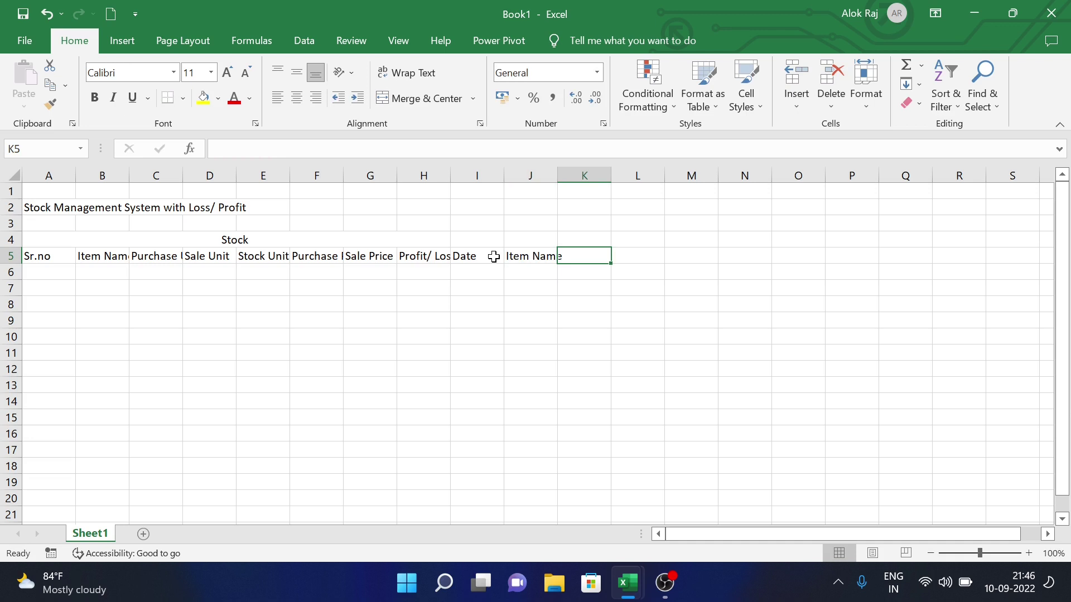
{"action": "type", "text": "Pu"}
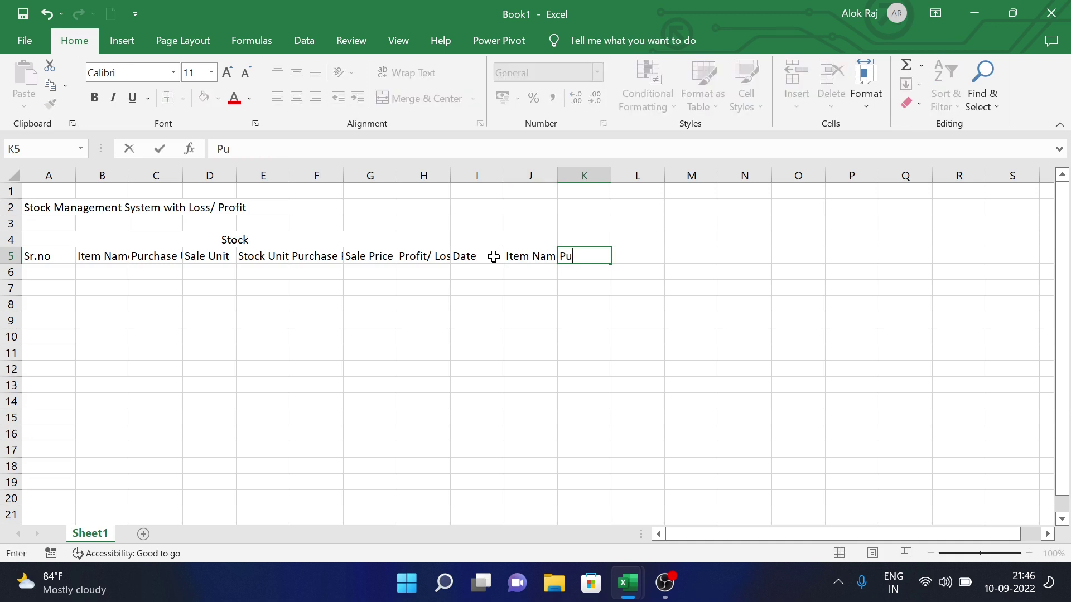
{"action": "type", "text": "rchase Unit"}
{"action": "key", "text": "ctrl+Return"}
{"action": "key", "text": "Tab"}
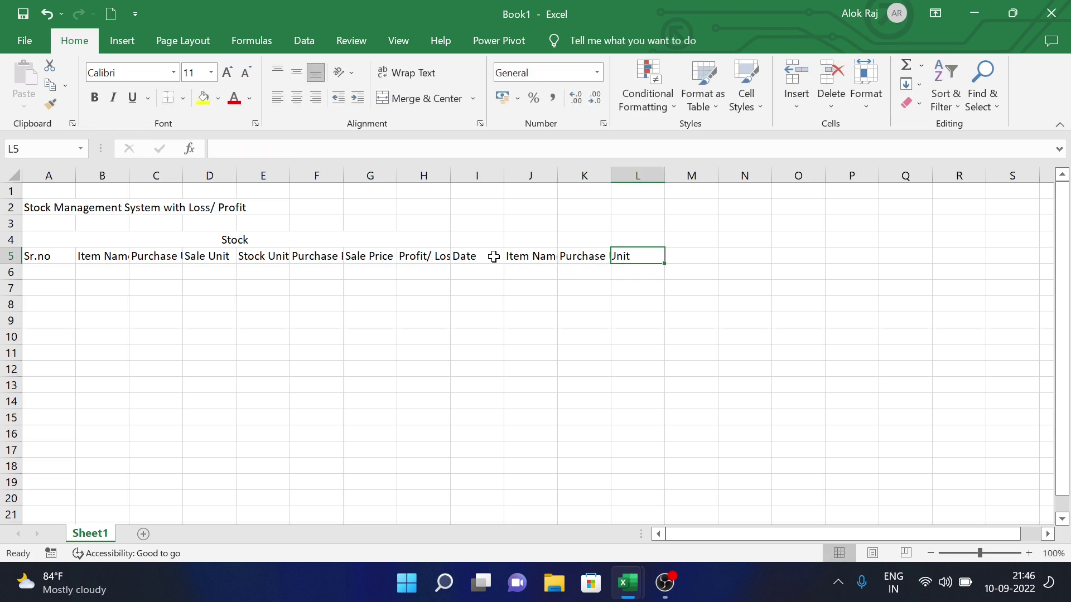
{"action": "type", "text": "Pri"}
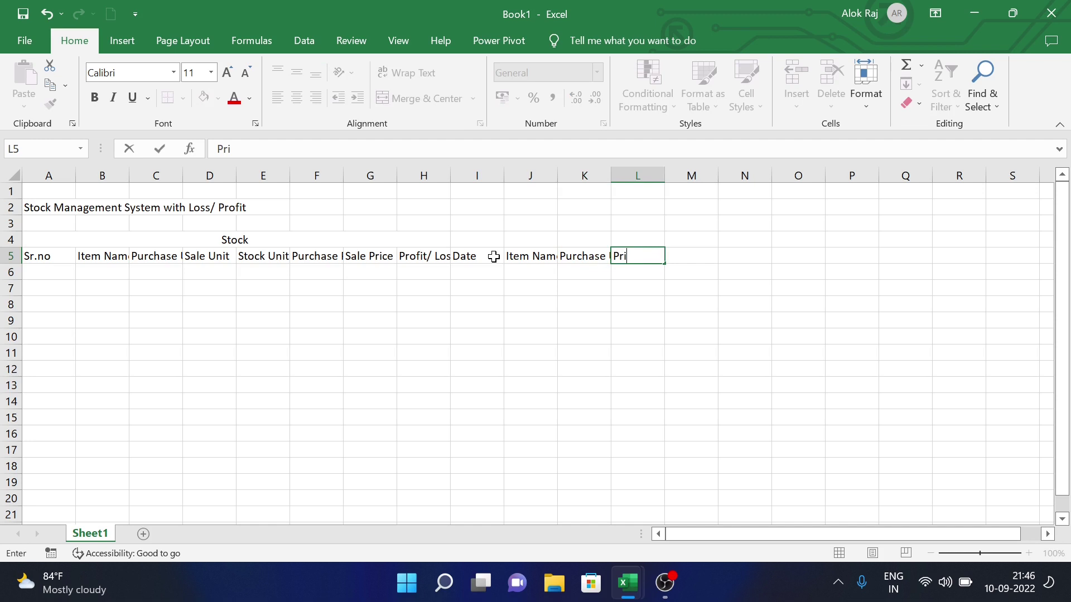
{"action": "type", "text": "ce"}
{"action": "key", "text": "Tab"}
{"action": "type", "text": "To"}
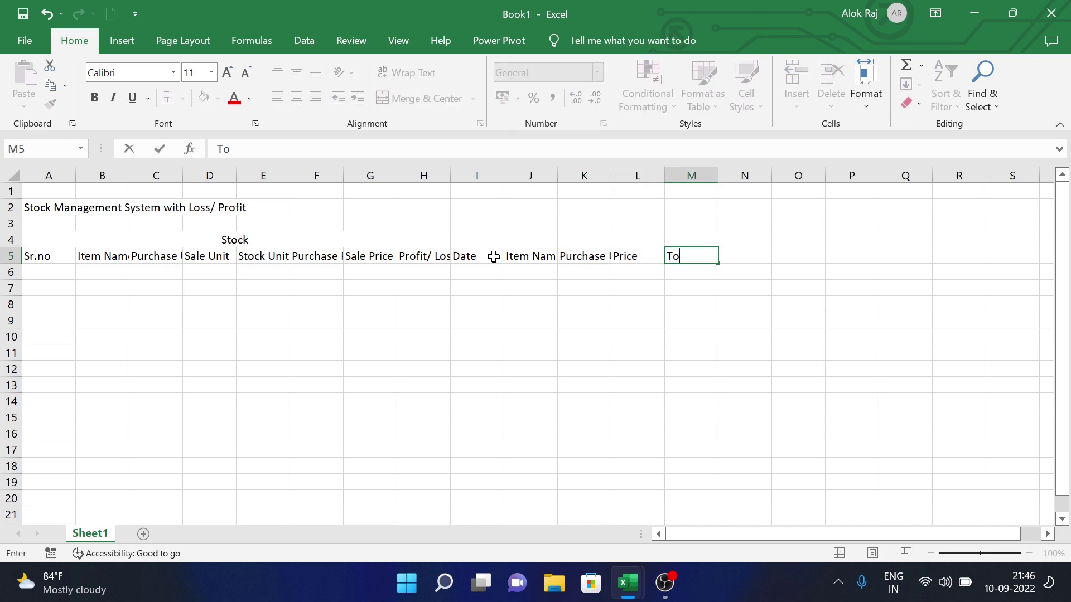
{"action": "type", "text": "tal Unit"}
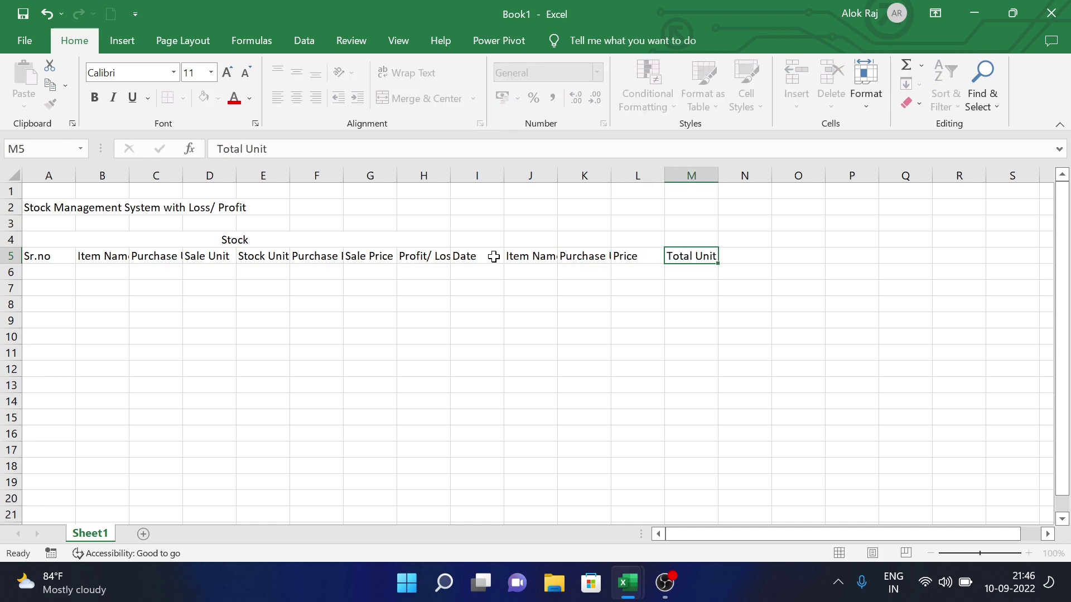
{"action": "key", "text": "Tab"}
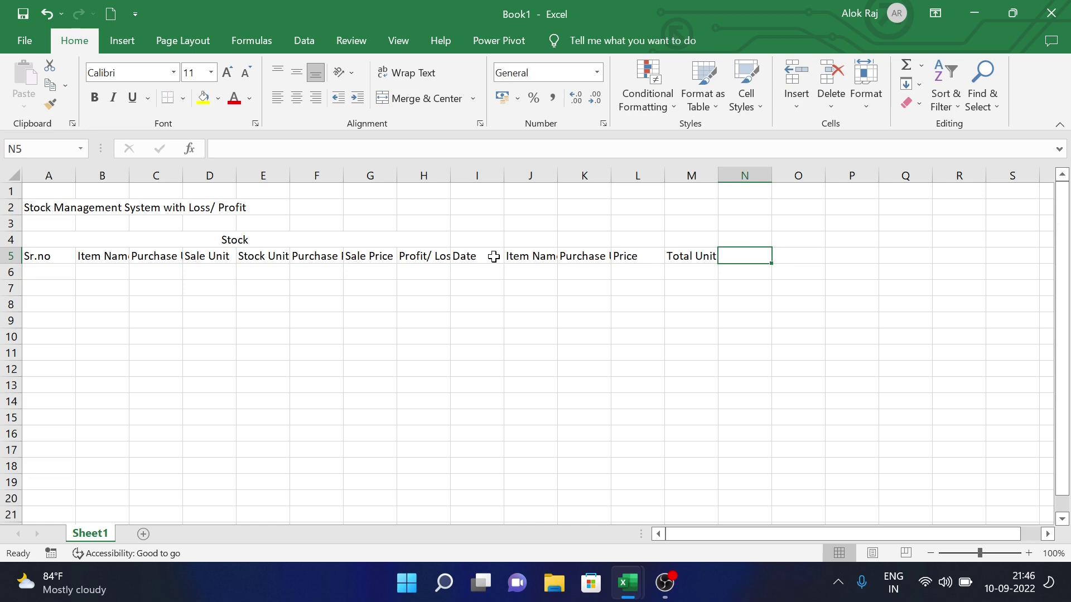
Label the purchase group Purchase in I4.
{"action": "left_click", "coordinate": [495, 241]}
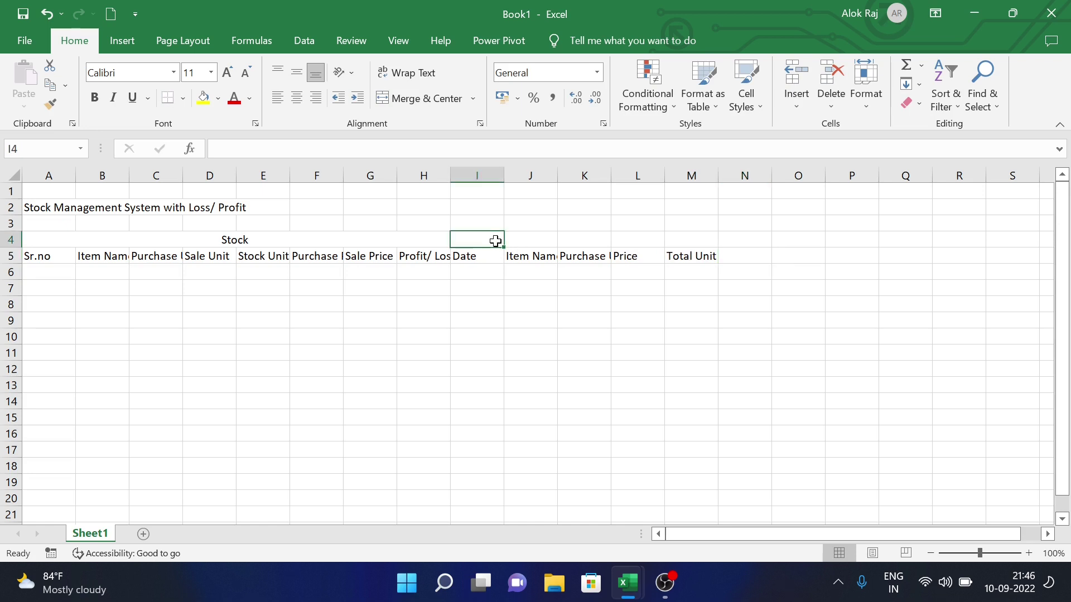
{"action": "type", "text": "Purchase U"}
{"action": "key", "text": "BackSpace"}
{"action": "key", "text": "Tab"}
{"action": "key", "text": "Tab"}
{"action": "key", "text": "Tab"}
{"action": "key", "text": "Tab"}
{"action": "key", "text": "Tab"}
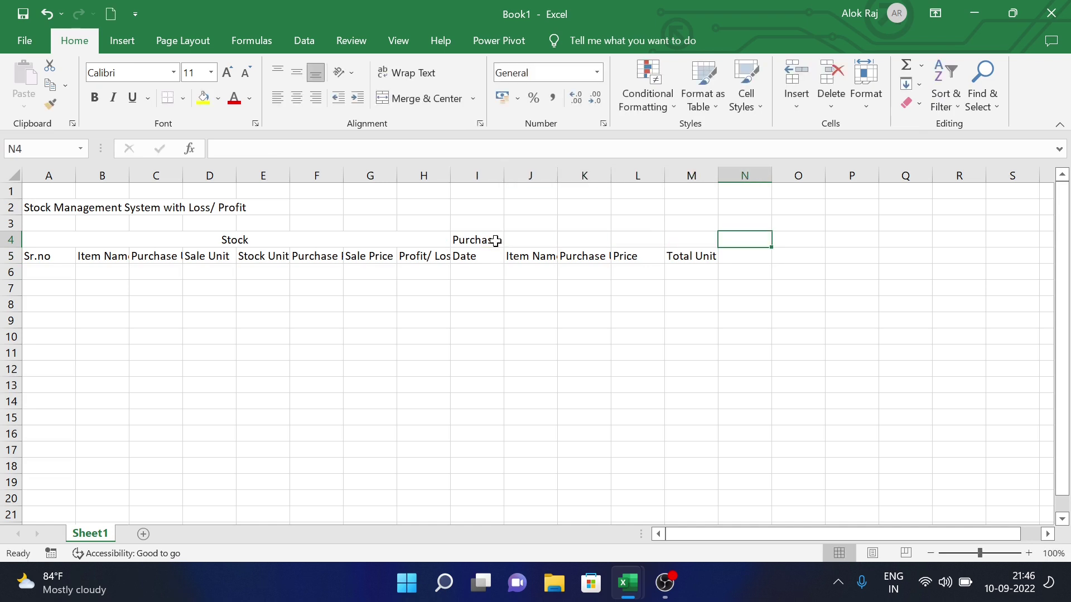
Enter the sale headers Date, Item Name, Purchse Unit, Price and Total Price in N5:R5.
{"action": "key", "text": "Down"}
{"action": "type", "text": "Date"}
{"action": "key", "text": "Tab"}
{"action": "type", "text": "Item Name Purchse Unit"}
{"action": "key", "text": "Tab"}
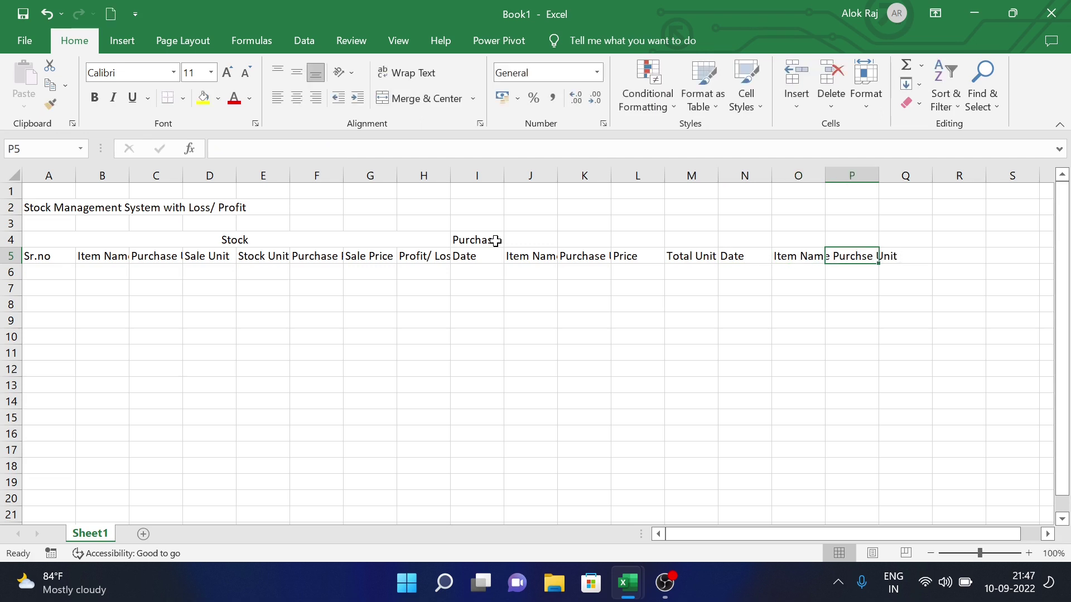
{"action": "key", "text": "Tab"}
{"action": "key", "text": "shift+Tab"}
{"action": "key", "text": "Tab"}
{"action": "key", "text": "Tab"}
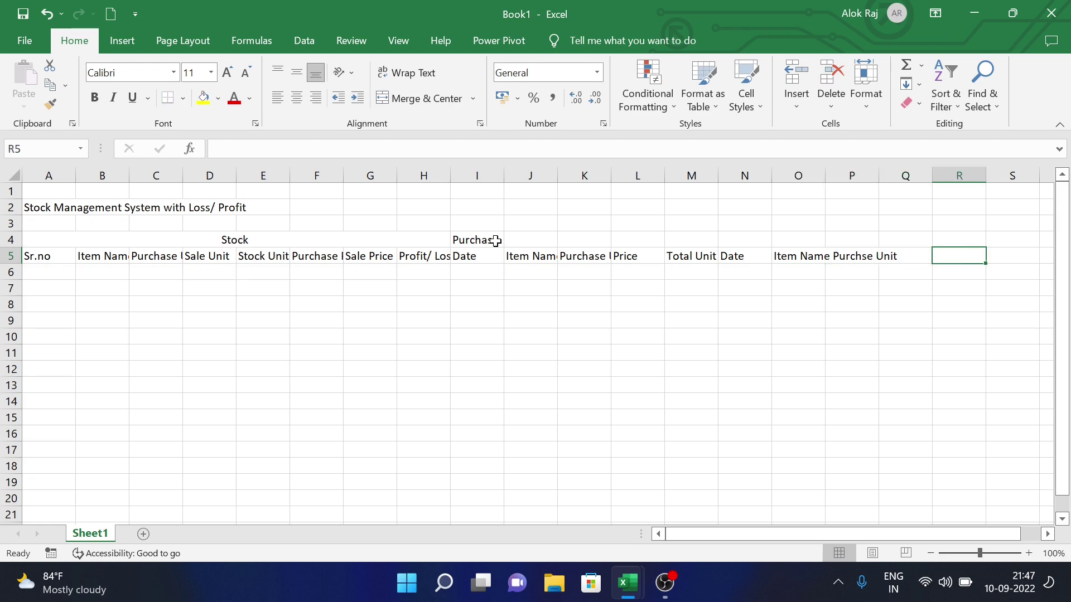
{"action": "key", "text": "shift+Tab"}
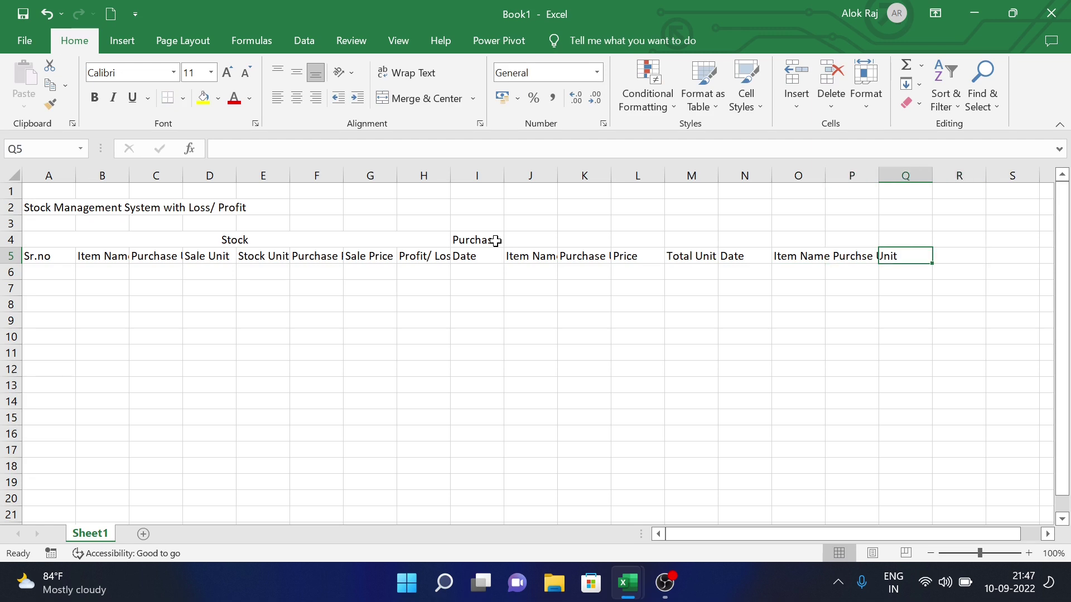
{"action": "type", "text": "P"}
{"action": "type", "text": "rice"}
{"action": "key", "text": "Tab"}
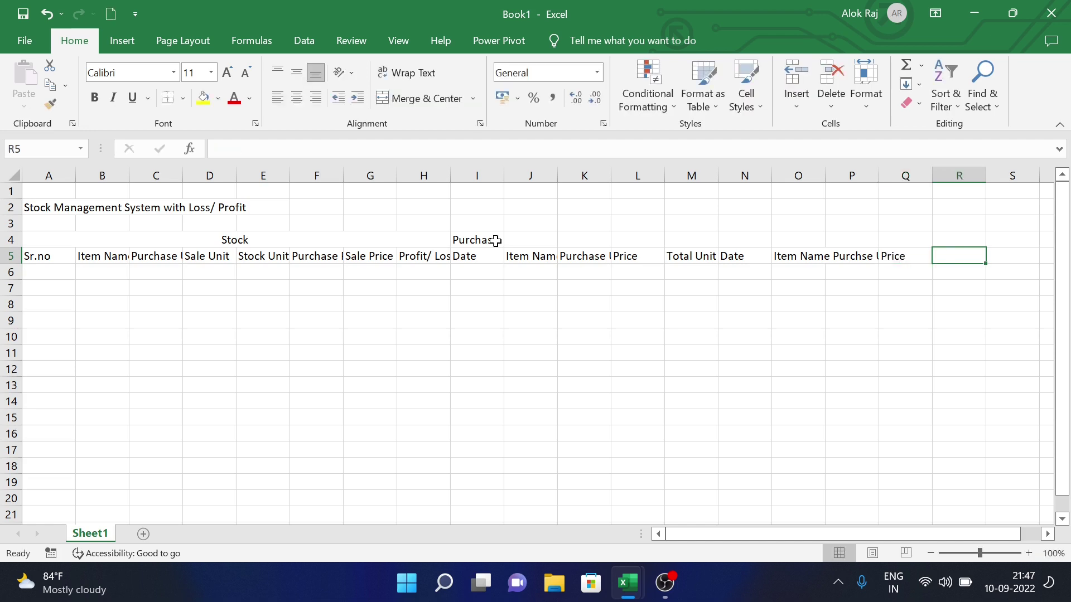
{"action": "type", "text": "Tota"}
{"action": "type", "text": "Pur"}
{"action": "type", "text": "ch"}
{"action": "key", "text": "BackSpace"}
{"action": "key", "text": "BackSpace"}
{"action": "key", "text": "BackSpace"}
{"action": "type", "text": "rice"}
{"action": "key", "text": "Tab"}
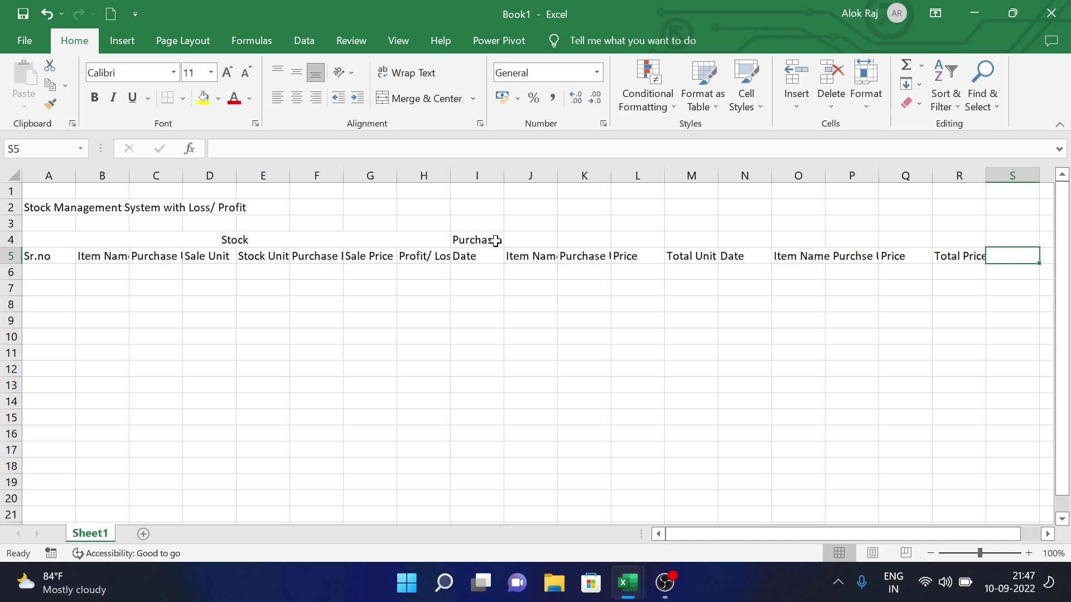
Label the sale group Sale in N4.
{"action": "key", "text": "Up"}
{"action": "key", "text": "Up"}
{"action": "key", "text": "Down"}
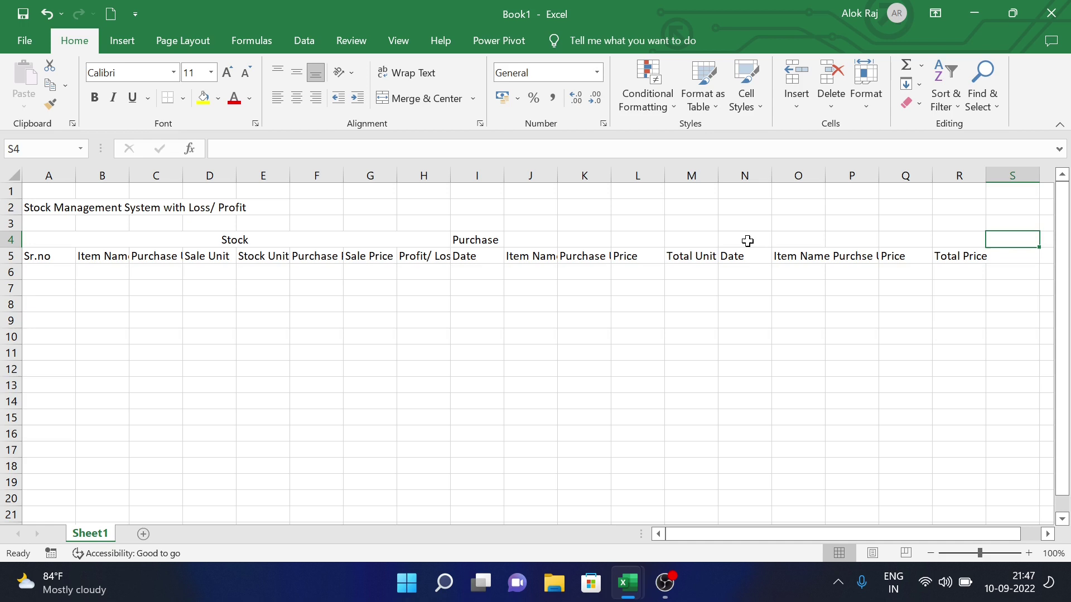
{"action": "left_click", "coordinate": [747, 241]}
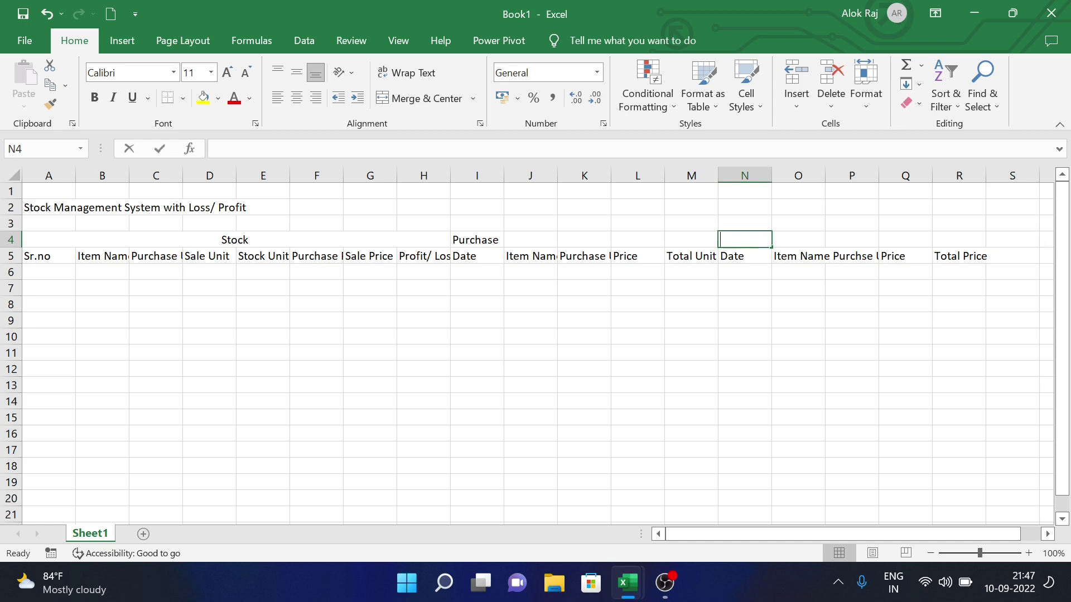
{"action": "type", "text": "Sale"}
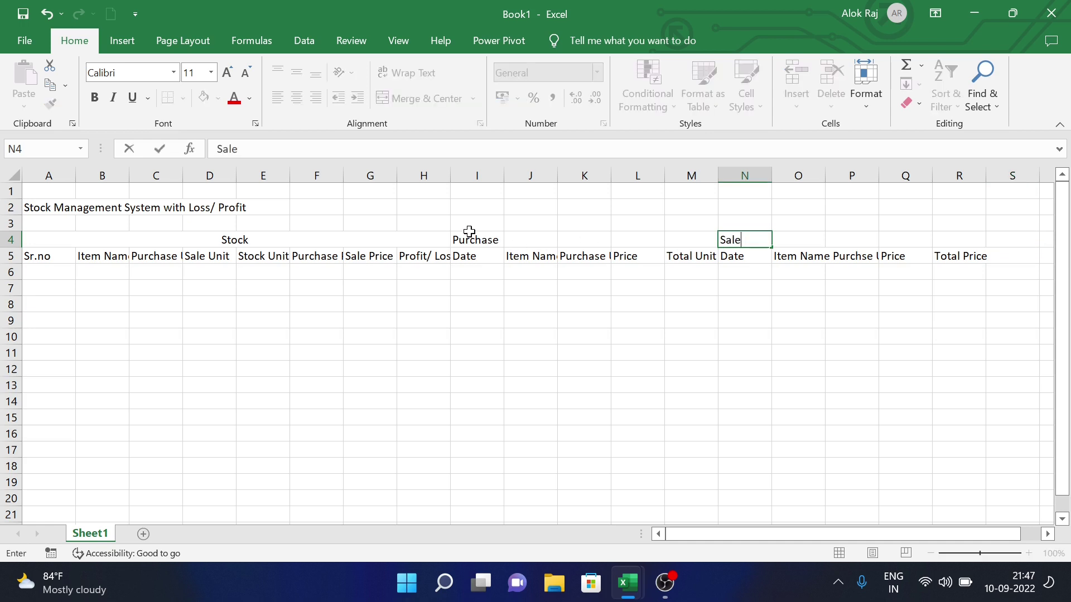
{"action": "left_click_drag", "start_coordinate": [461, 239], "coordinate": [681, 233]}
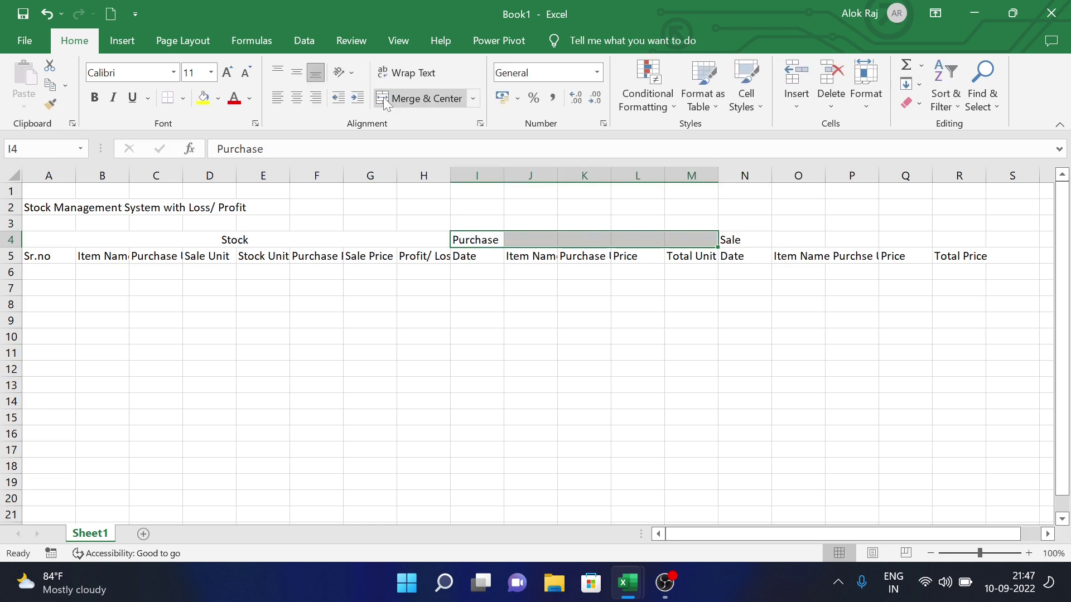
Merge & Center Purchase over I4:M4, Sale over N4:R4, and the title over A2:R2.
{"action": "left_click", "coordinate": [421, 98]}
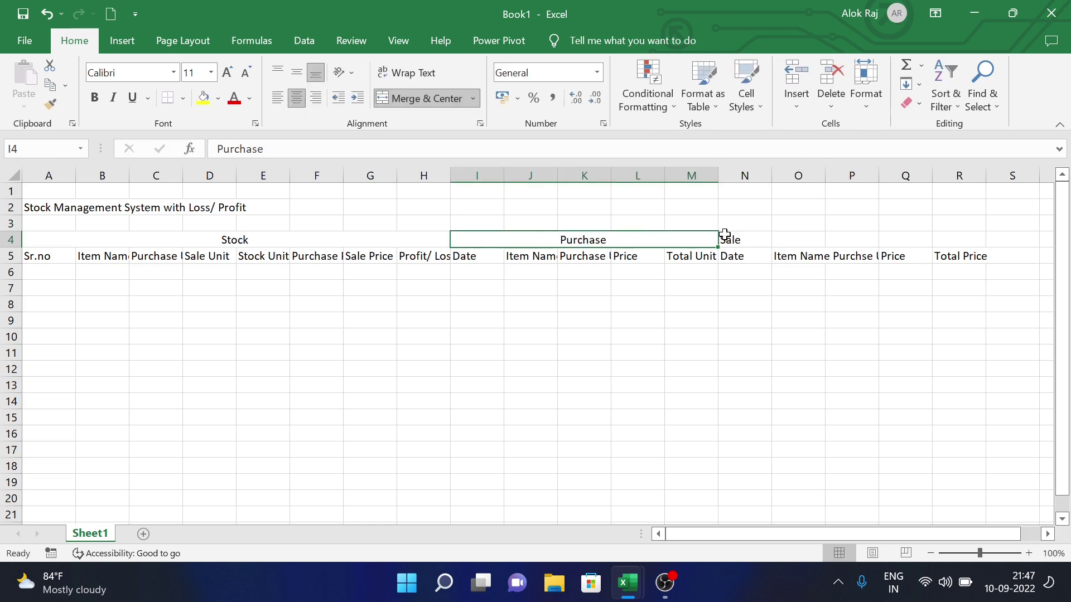
{"action": "left_click_drag", "start_coordinate": [724, 234], "coordinate": [947, 239]}
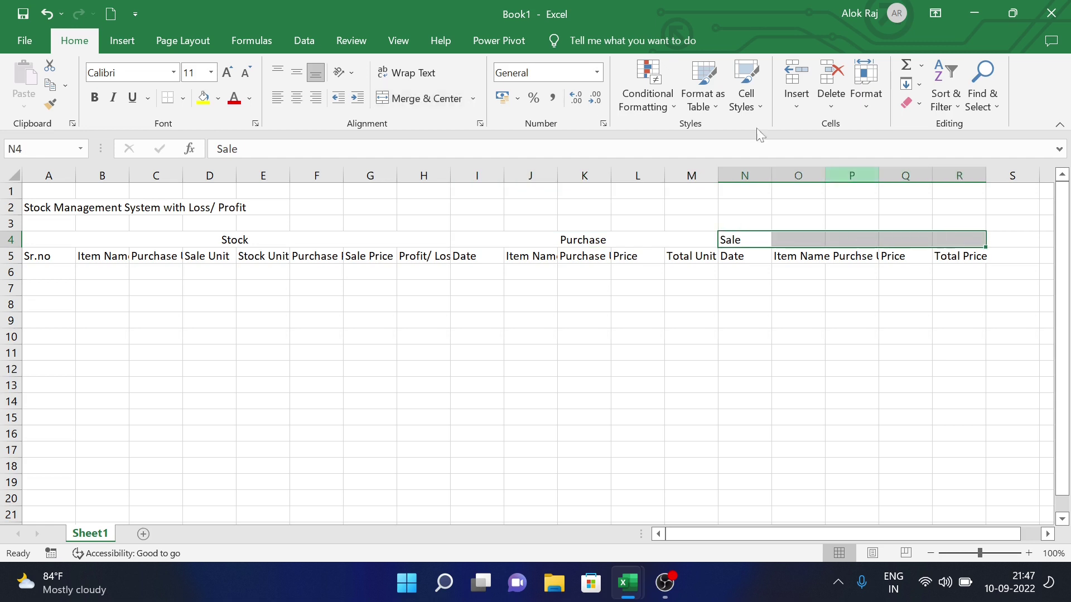
{"action": "left_click", "coordinate": [426, 98]}
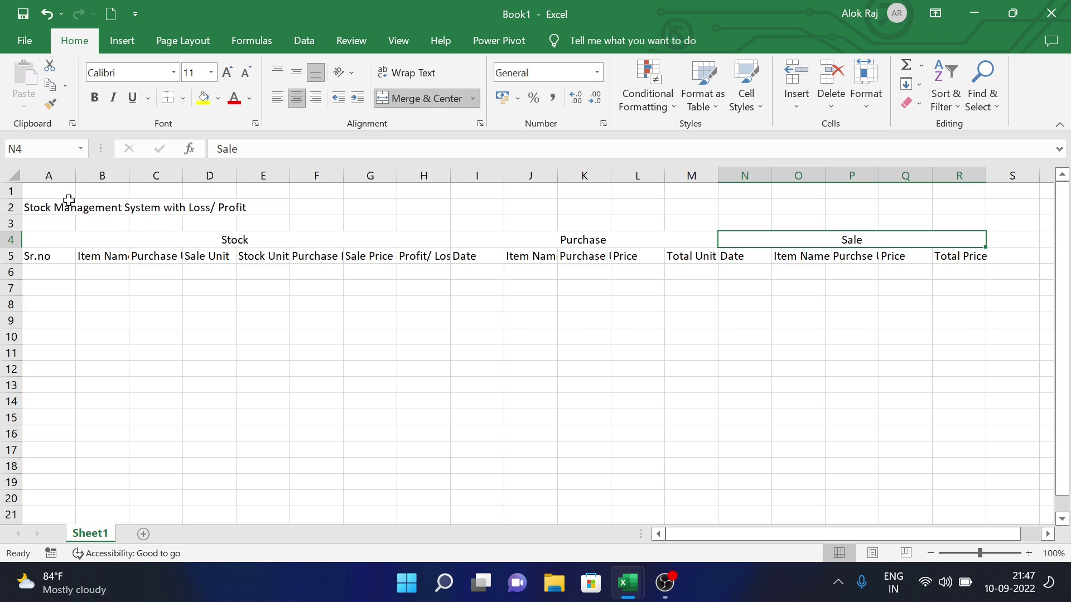
{"action": "mouse_move", "coordinate": [58, 207]}
{"action": "left_mouse_down"}
{"action": "mouse_move", "coordinate": [646, 187]}
{"action": "mouse_move", "coordinate": [973, 211]}
{"action": "left_mouse_up"}
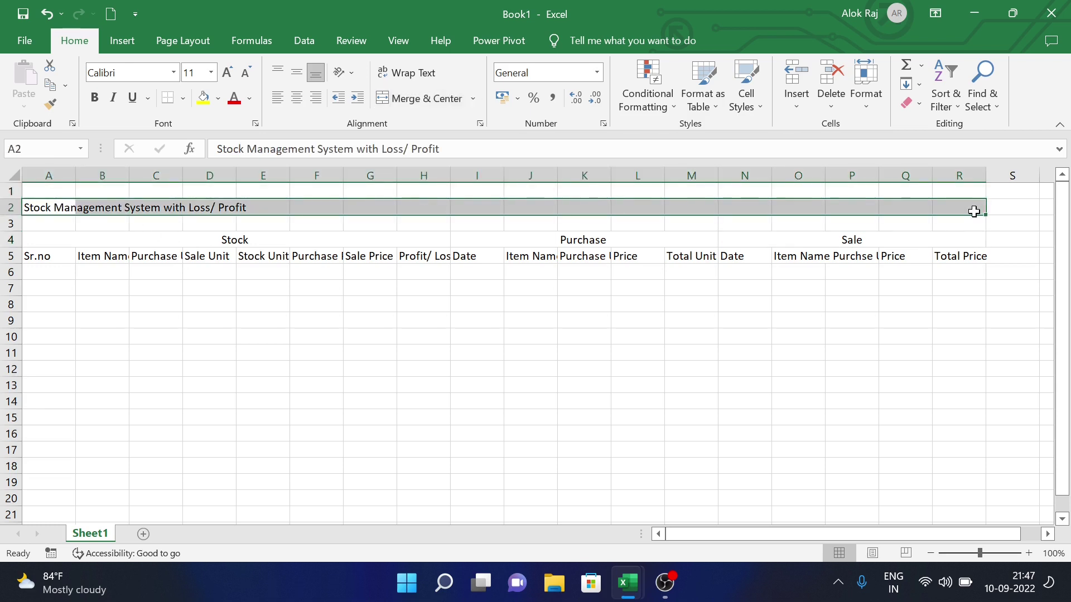
{"action": "left_click", "coordinate": [430, 96]}
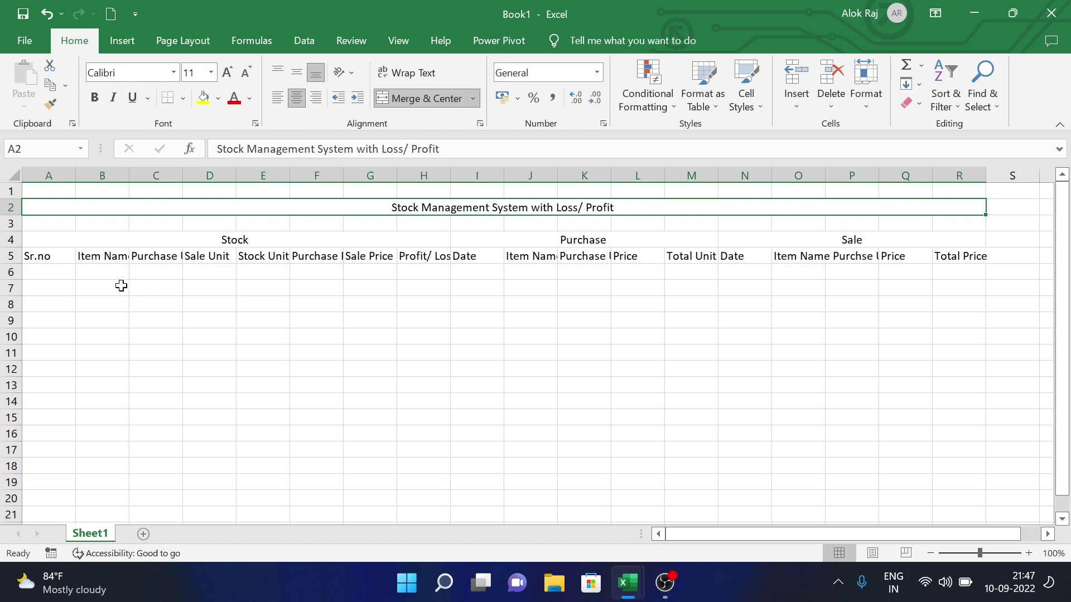
Fill serial numbers 1 to 15 down A6:A20.
{"action": "left_click", "coordinate": [42, 276]}
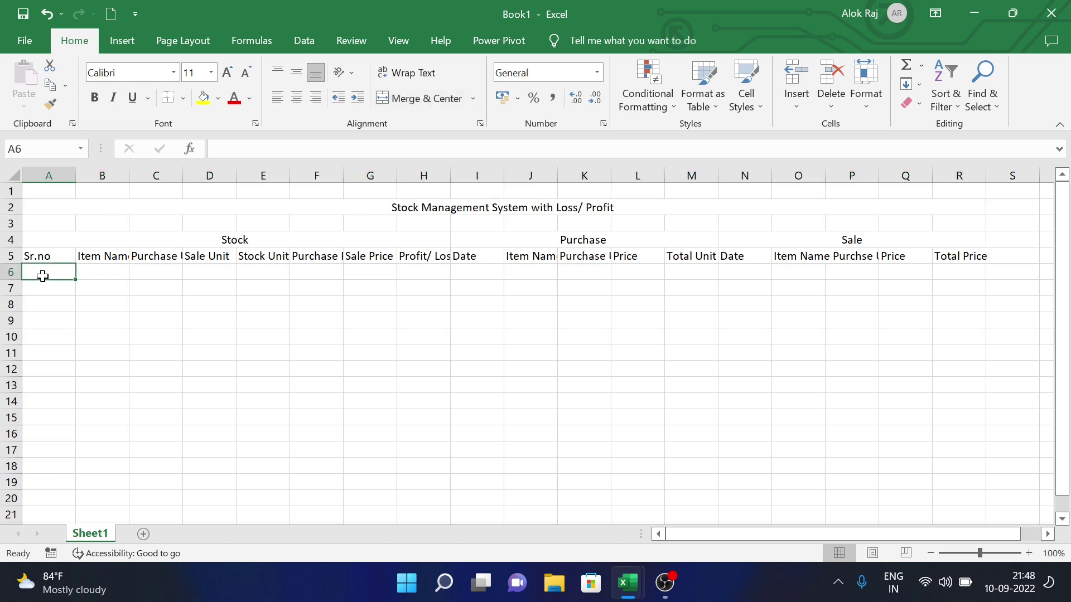
{"action": "type", "text": "1"}
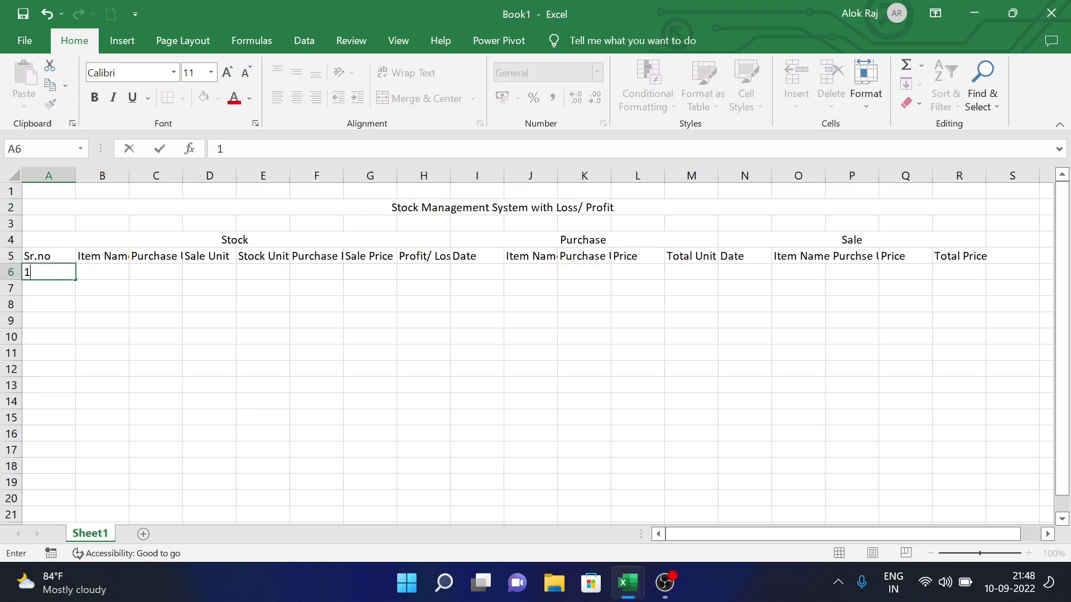
{"action": "key", "text": "ctrl+Return"}
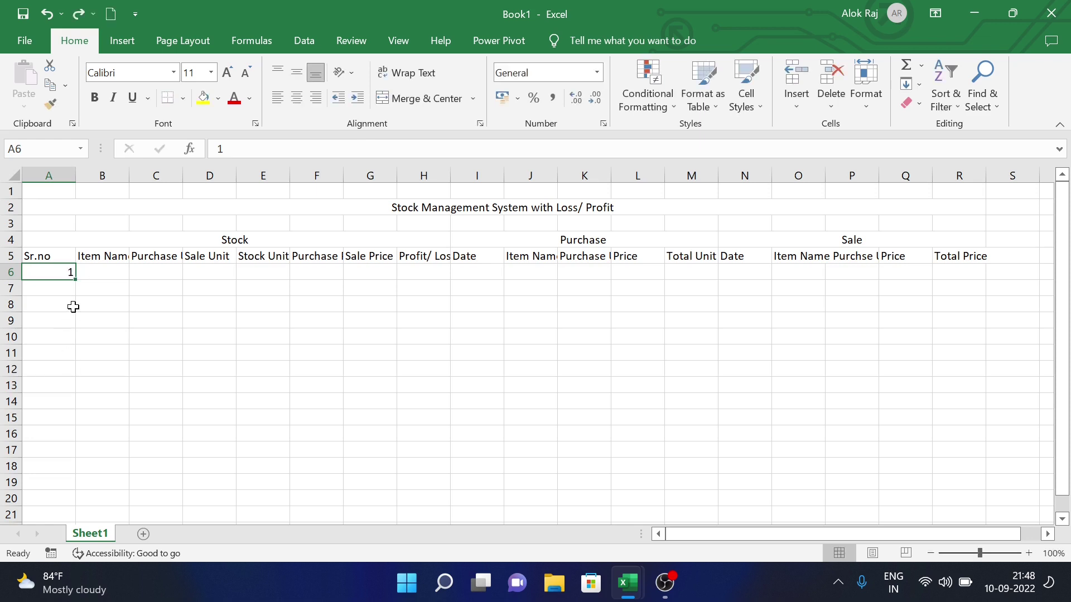
{"action": "left_click_drag", "start_coordinate": [76, 282], "coordinate": [69, 502]}
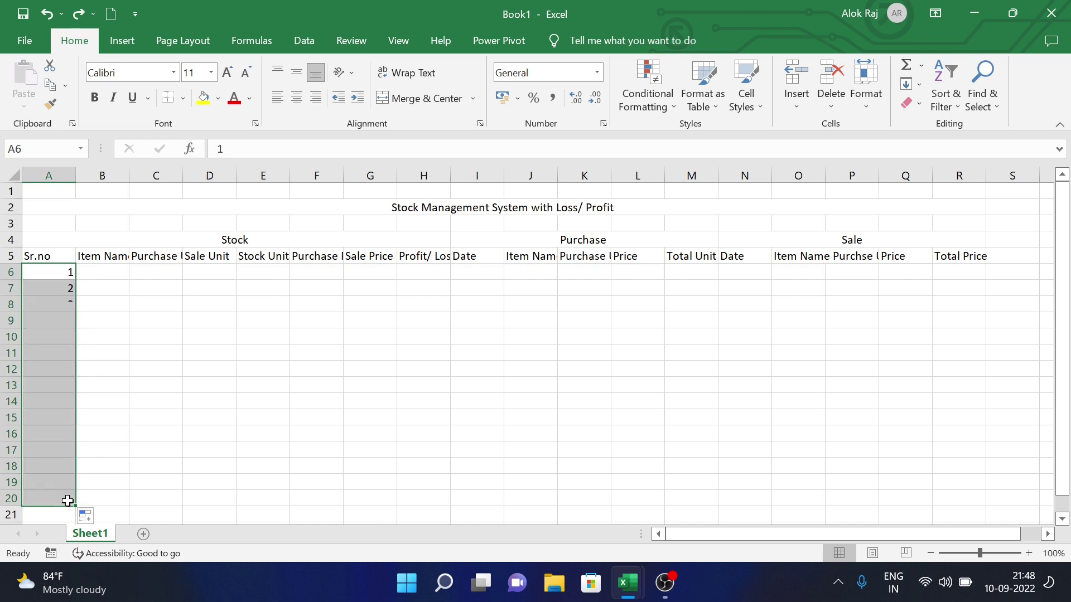
{"action": "left_click", "coordinate": [117, 282]}
List Mouse, Keyboard, Printer, Moniter, Speaker, UPS, CPU, RAM, Hard Disk, Pen Card, Net Cuble, Web Cab in B6:B17.
{"action": "left_click", "coordinate": [112, 273]}
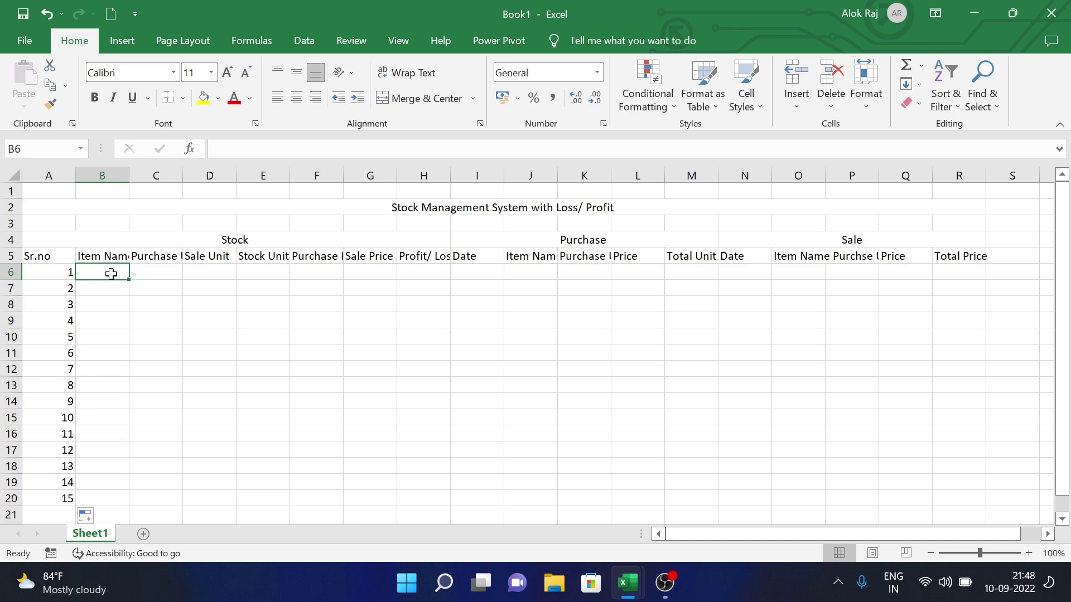
{"action": "type", "text": "Mouse"}
{"action": "key", "text": "Return"}
{"action": "type", "text": "Keyboa"}
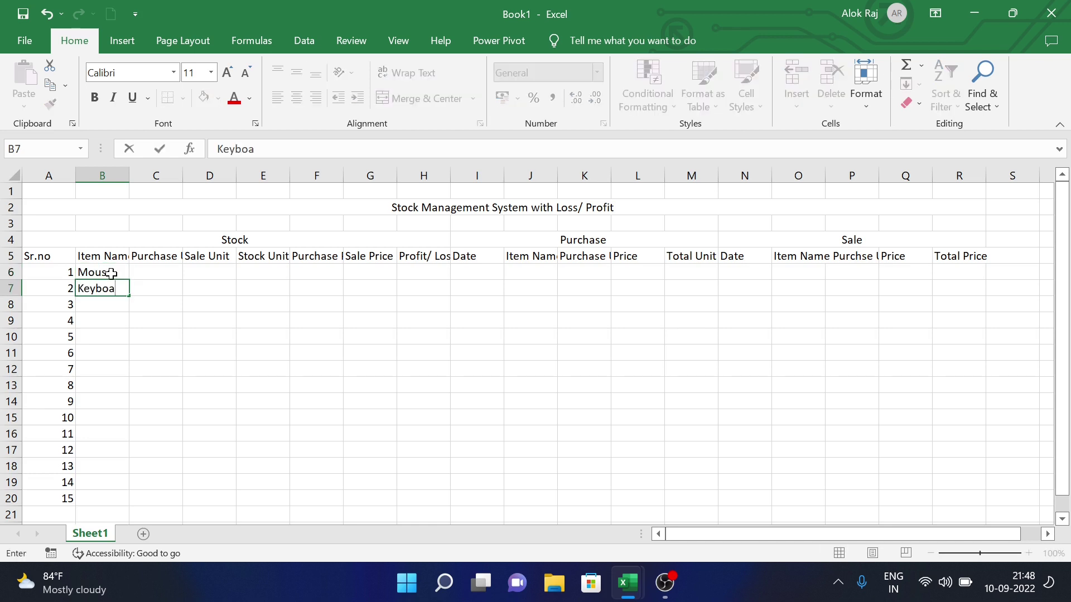
{"action": "type", "text": "rd"}
{"action": "key", "text": "Return"}
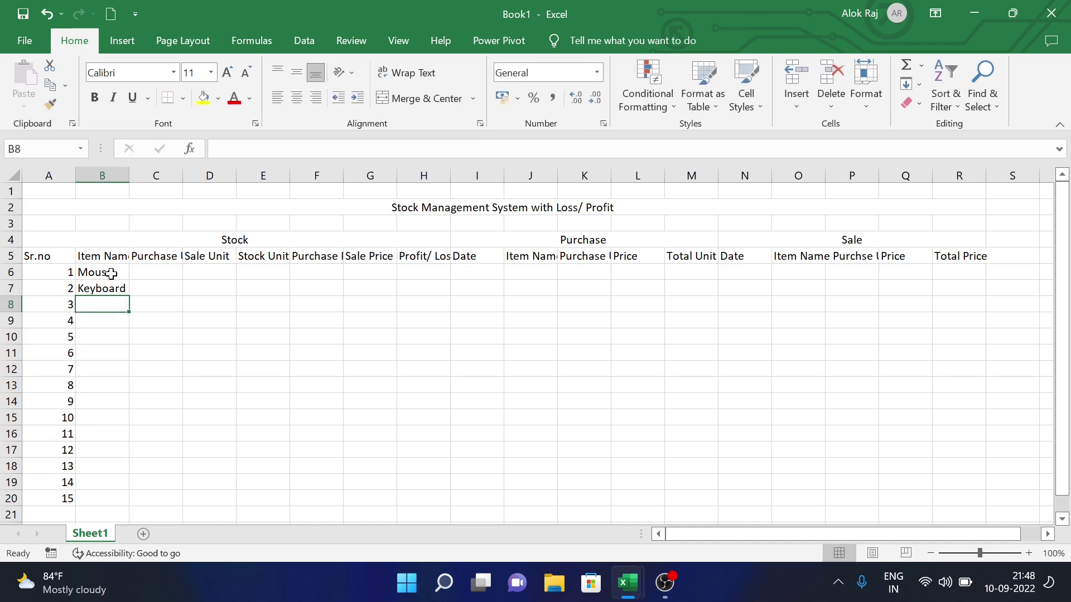
{"action": "type", "text": "Printer Moniter Speaker UPS CPU RAM Hard Disk Pen Card Net Cuble Web Cab"}
{"action": "key", "text": "Return"}
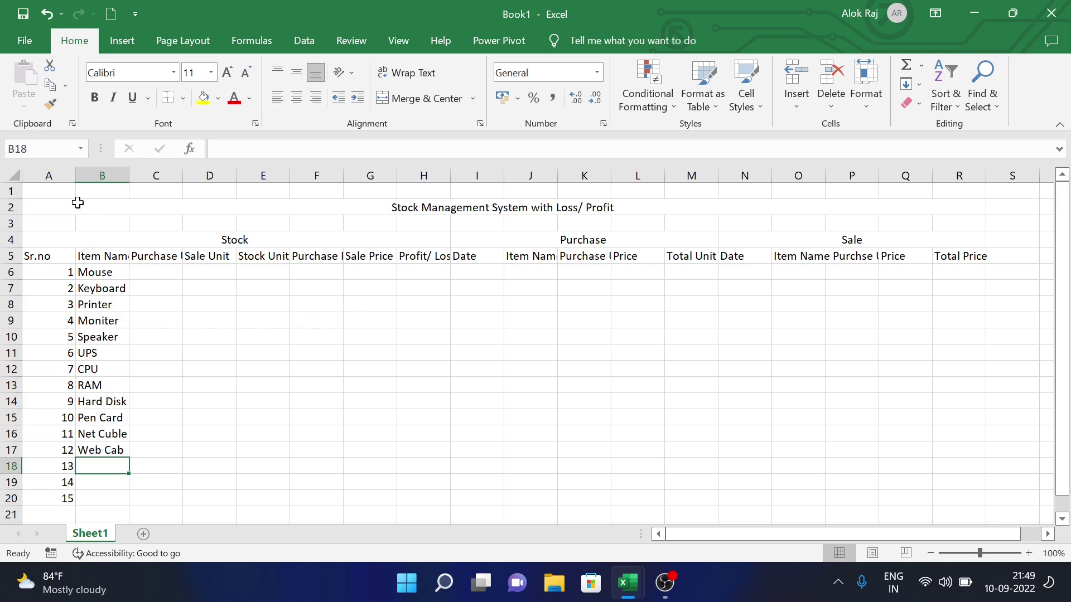
Set the whole sheet's font to Arial and AutoFit all column widths.
{"action": "left_click", "coordinate": [305, 201]}
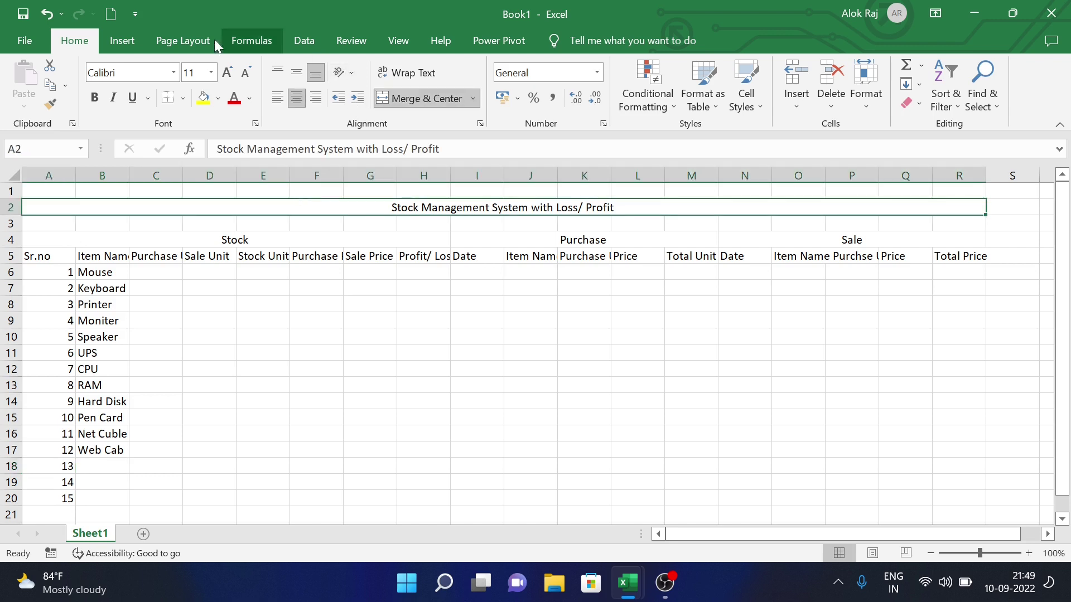
{"action": "left_click", "coordinate": [12, 176]}
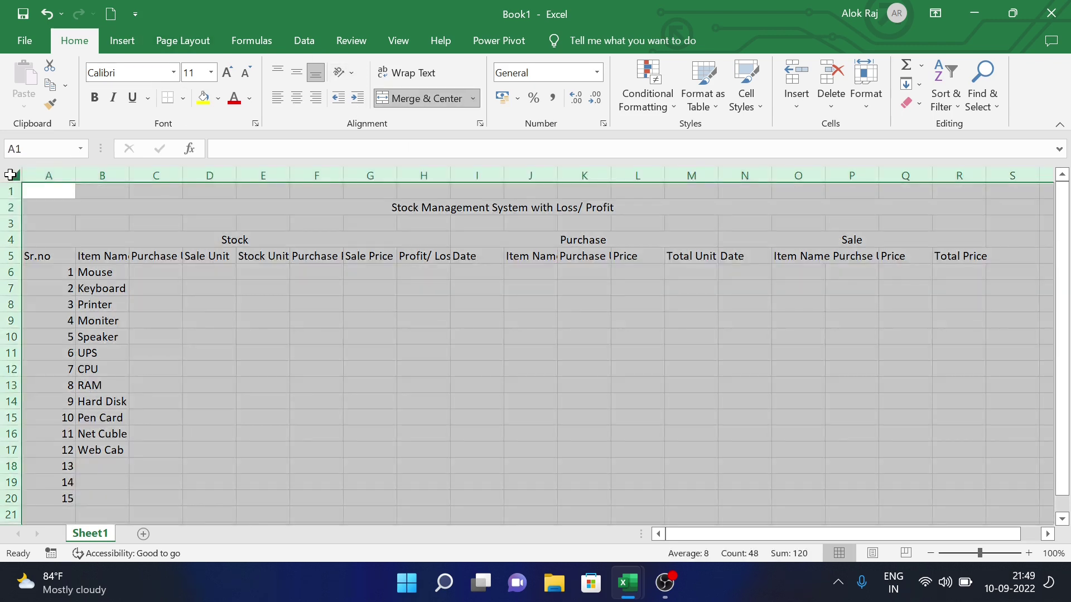
{"action": "left_click", "coordinate": [173, 72]}
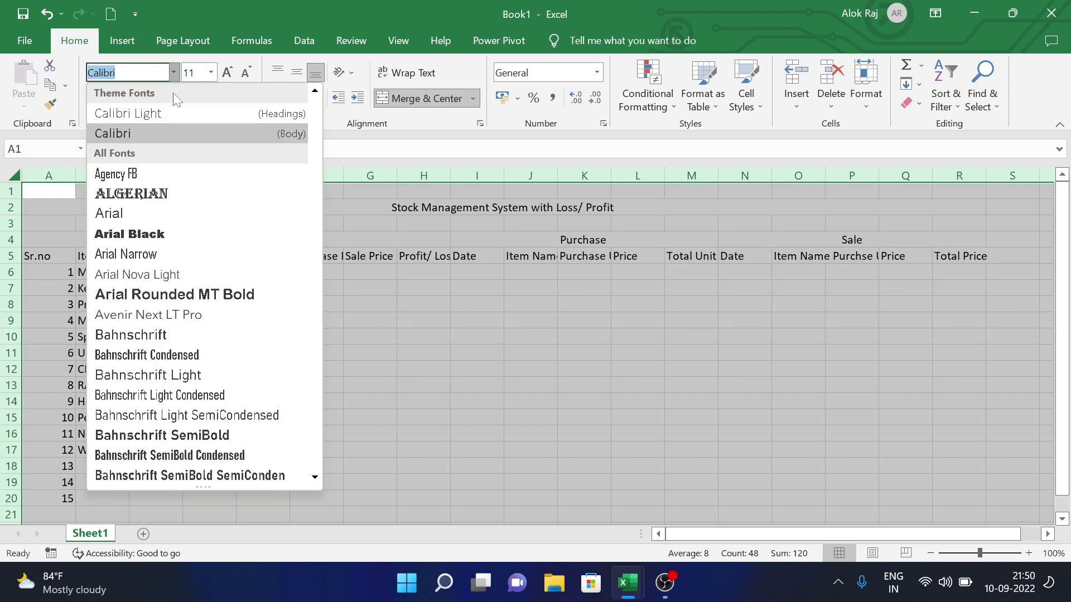
{"action": "left_click", "coordinate": [128, 217]}
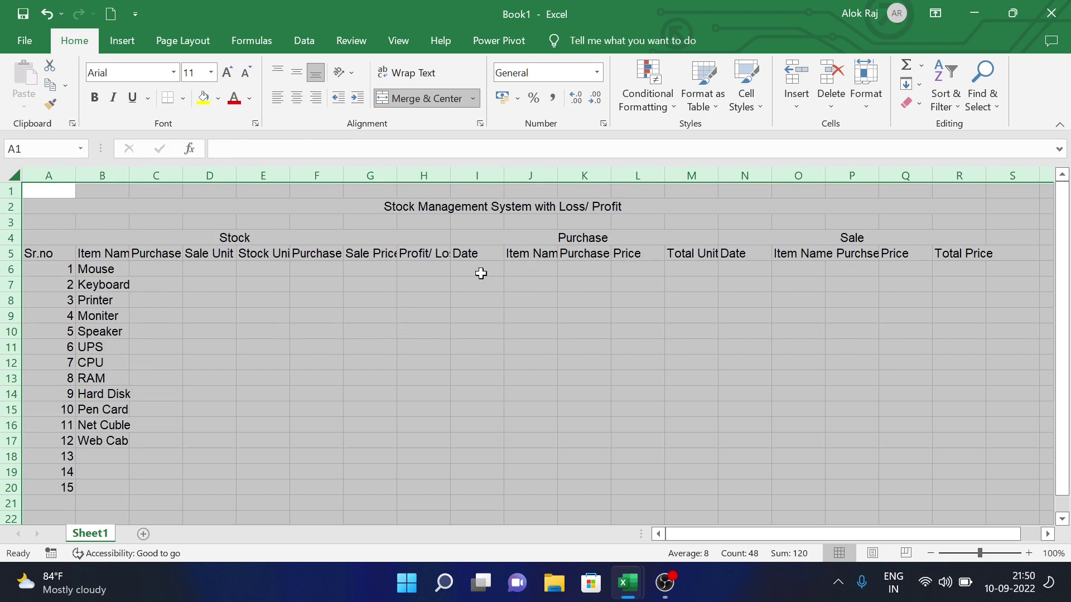
{"action": "left_click", "coordinate": [865, 95]}
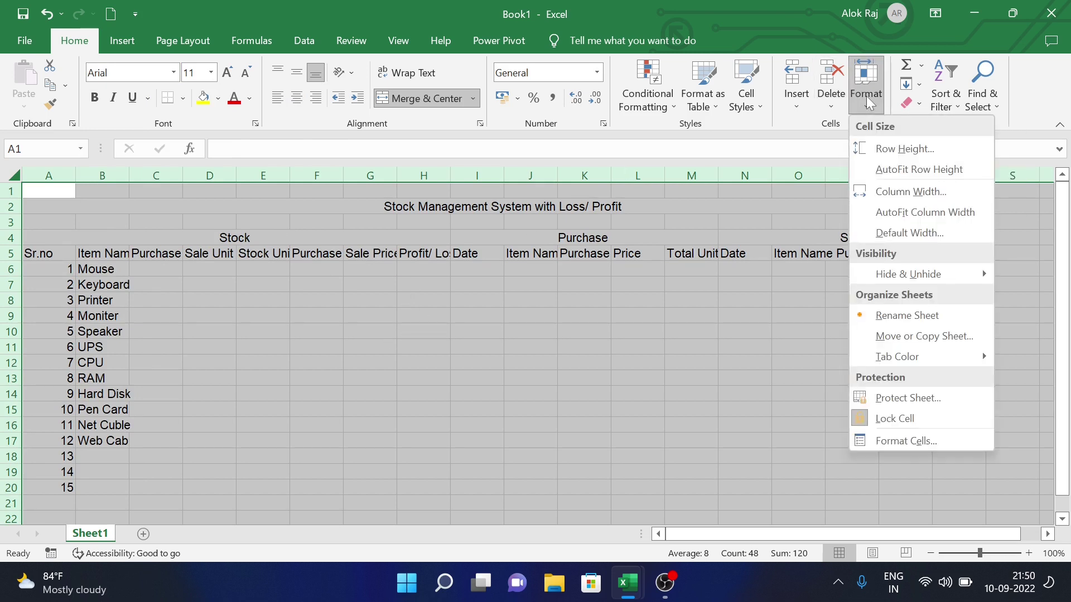
{"action": "left_click", "coordinate": [942, 213]}
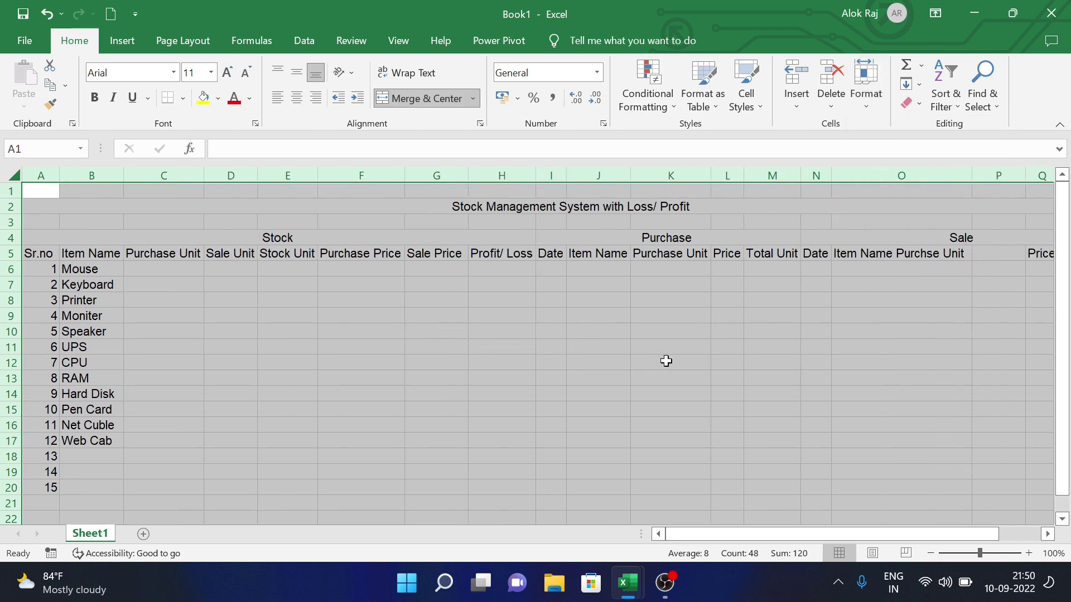
Delete the empty column P from the sale section.
{"action": "scroll", "coordinate": [666, 361], "scroll_direction": "right", "scroll_amount": 3}
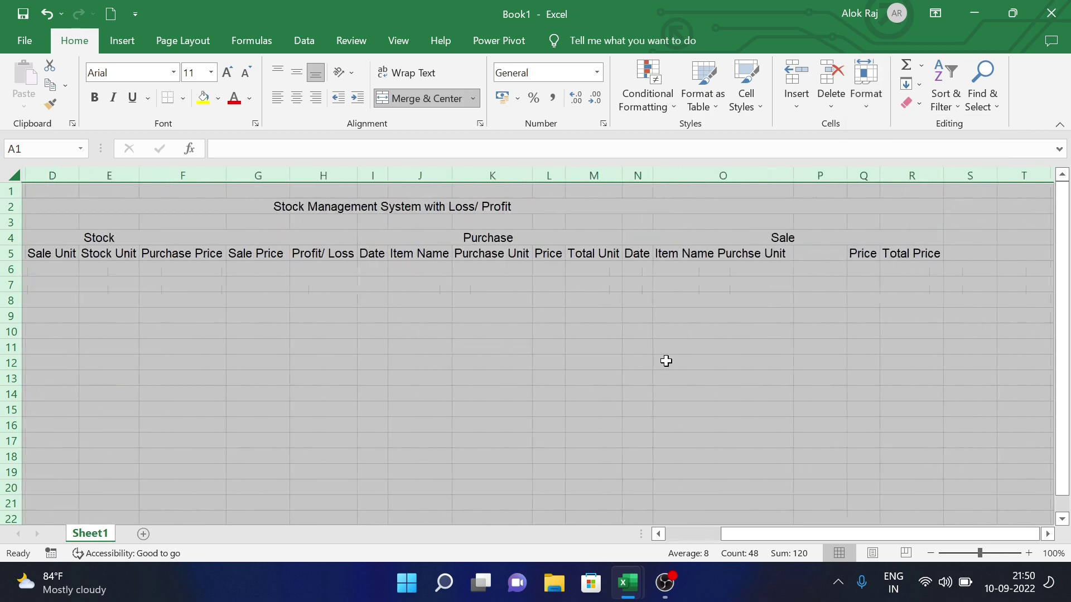
{"action": "left_click", "coordinate": [824, 172]}
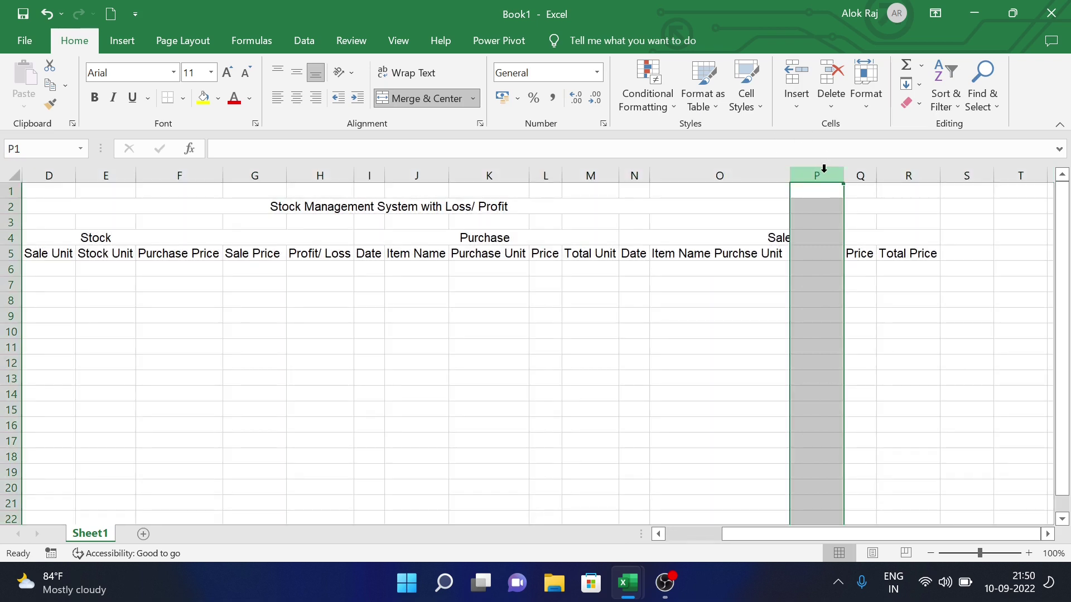
{"action": "right_click", "coordinate": [824, 169]}
{"action": "left_click", "coordinate": [873, 336]}
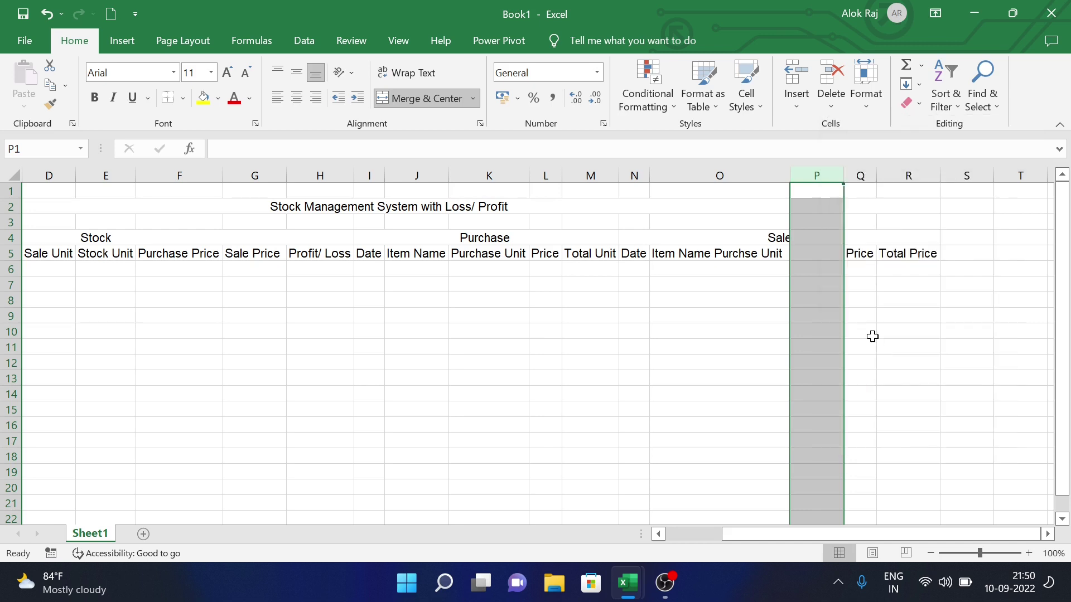
{"action": "scroll", "coordinate": [557, 393], "scroll_direction": "left", "scroll_amount": 3}
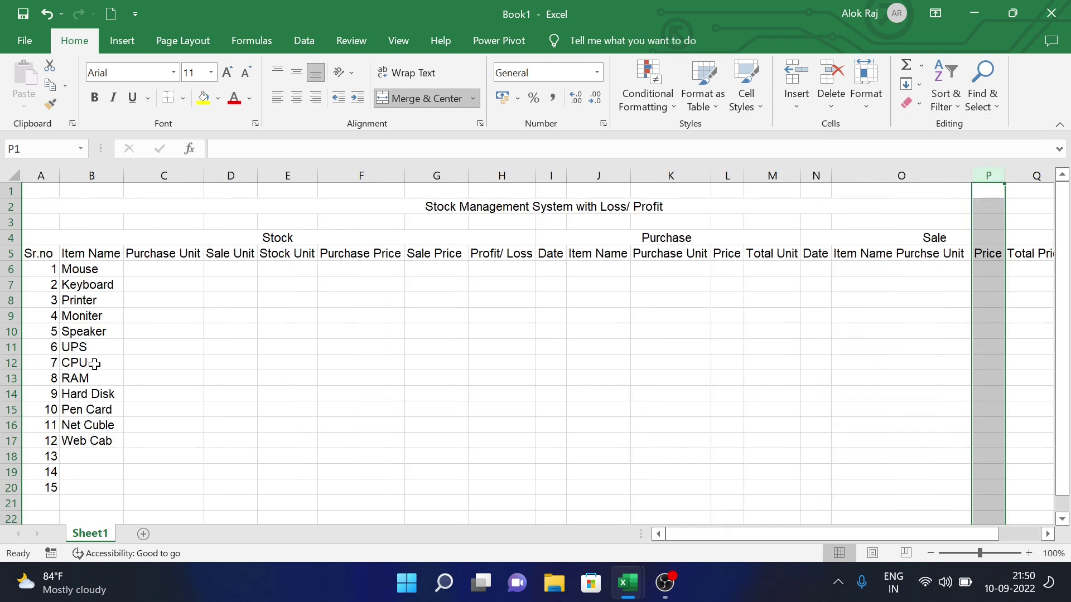
Apply All Borders to the table range A4:Q20.
{"action": "left_click_drag", "start_coordinate": [39, 237], "coordinate": [190, 296]}
{"action": "left_click", "coordinate": [64, 239]}
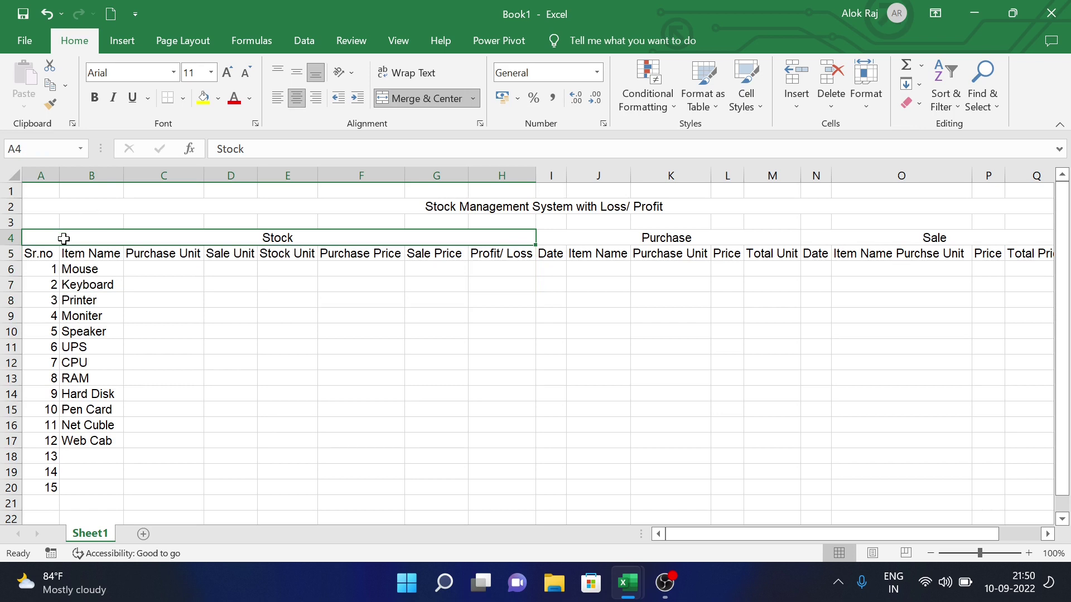
{"action": "key", "text": "ctrl+shift+End"}
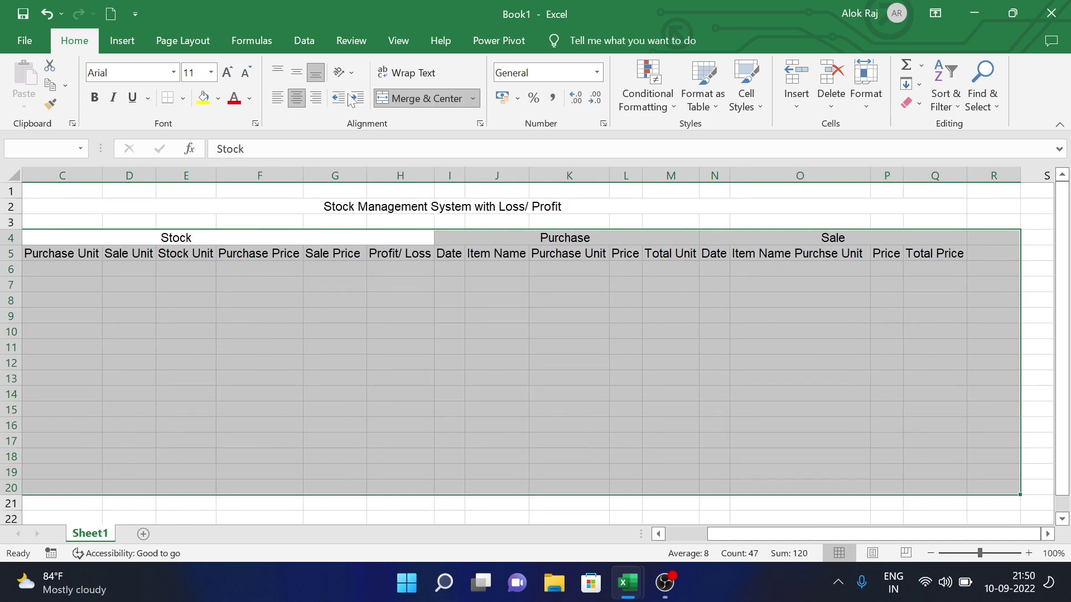
{"action": "key", "text": "shift+Left"}
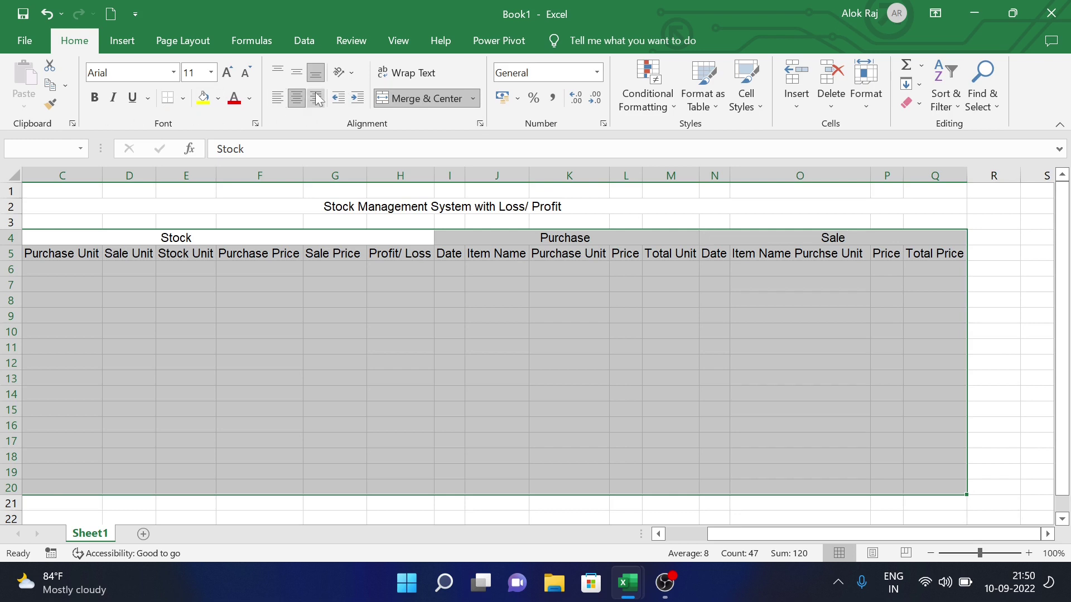
{"action": "left_click", "coordinate": [183, 99]}
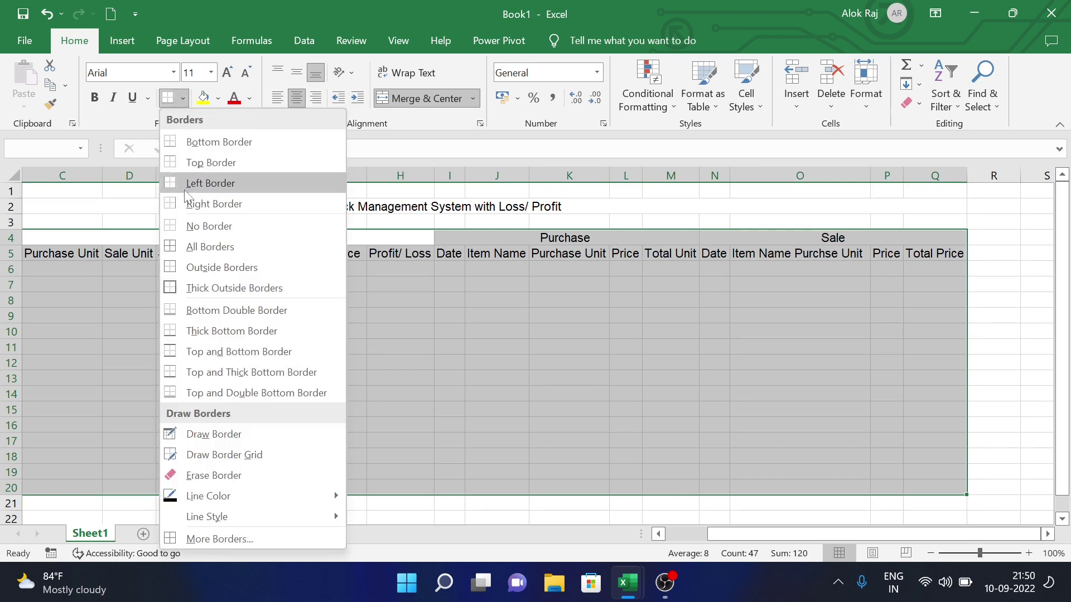
{"action": "left_click", "coordinate": [208, 246]}
{"action": "scroll", "coordinate": [391, 335], "scroll_direction": "left", "scroll_amount": 2}
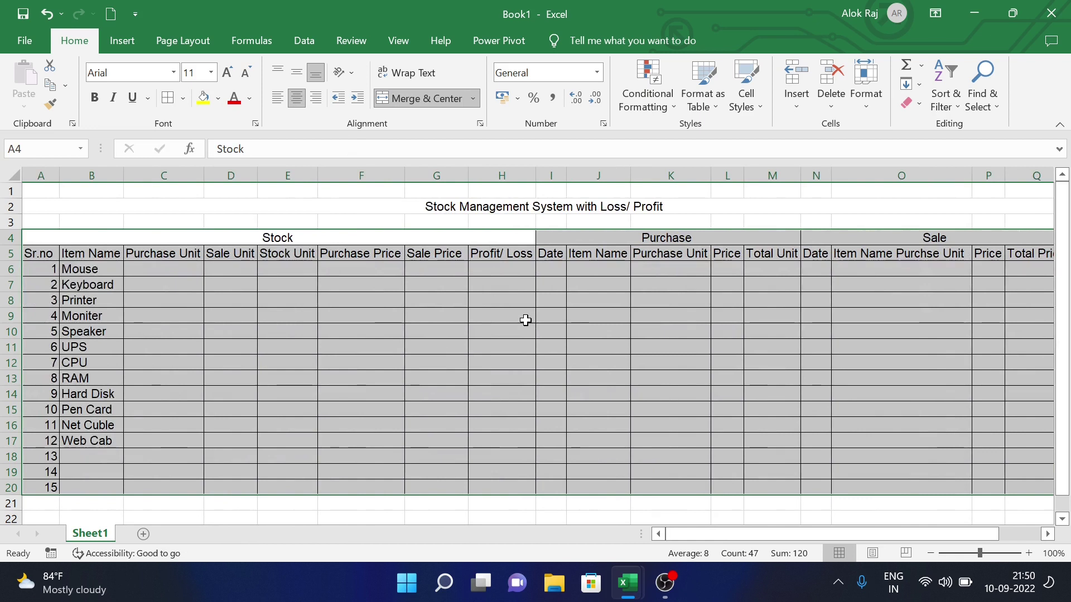
{"action": "left_click", "coordinate": [526, 320]}
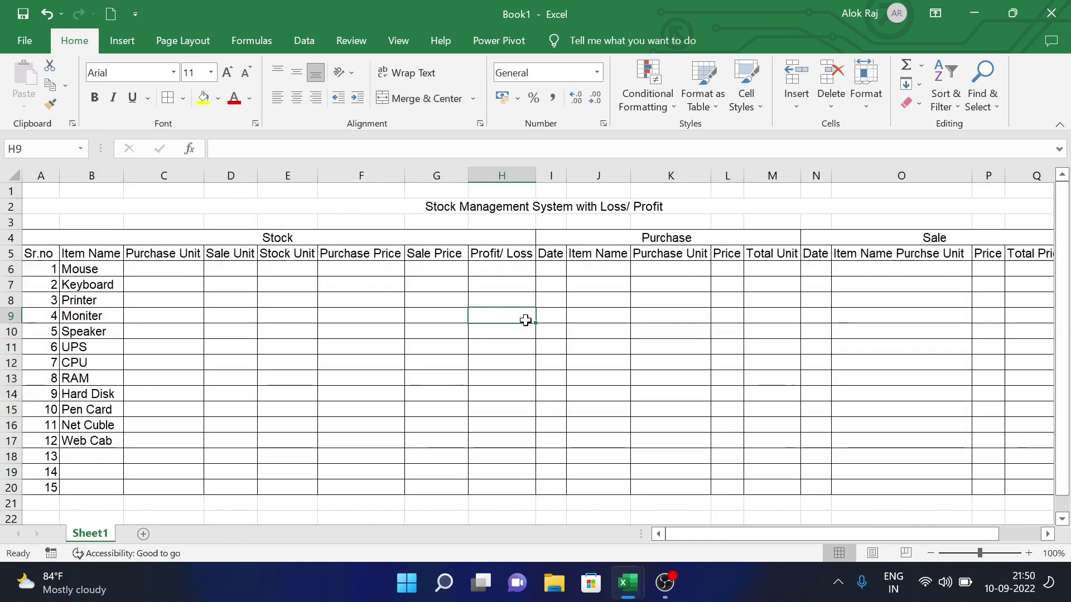
{"action": "left_click", "coordinate": [312, 236]}
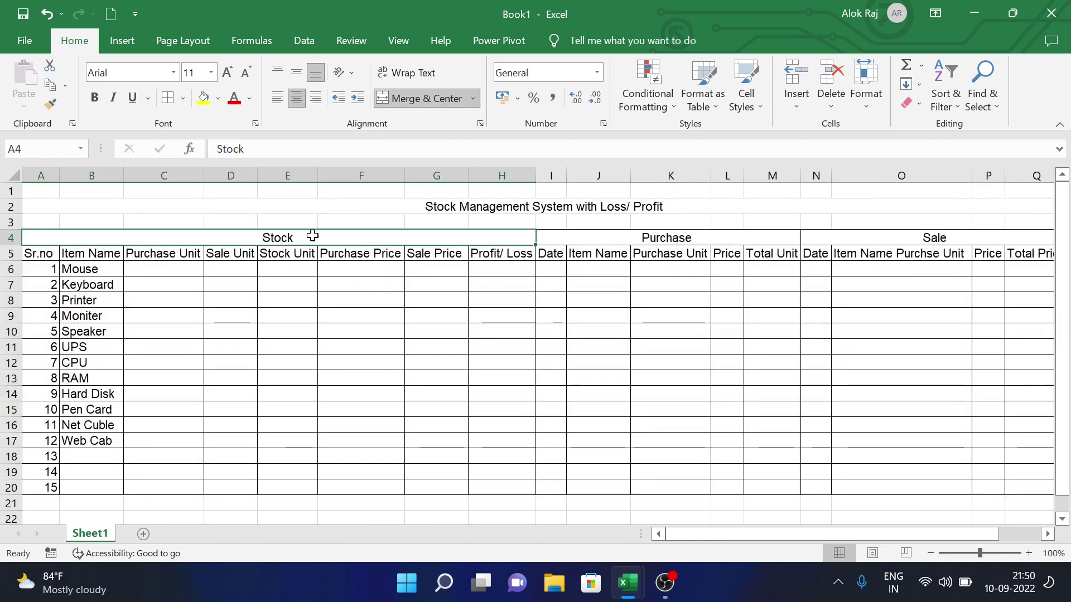
Fill the Stock heading band yellow and the Purchase heading band red.
{"action": "left_click", "coordinate": [218, 101]}
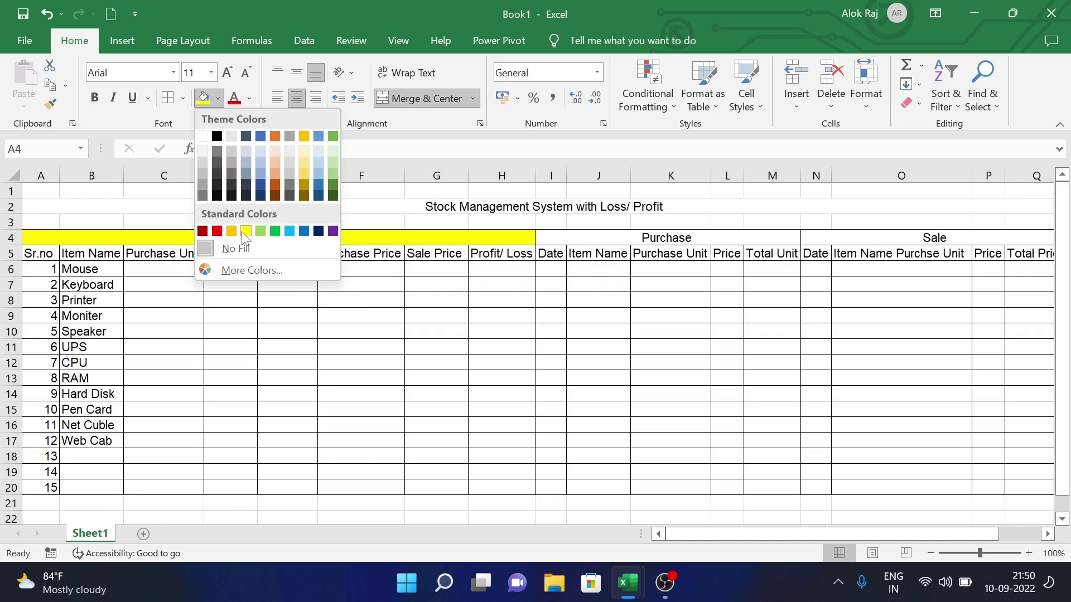
{"action": "left_click", "coordinate": [245, 230]}
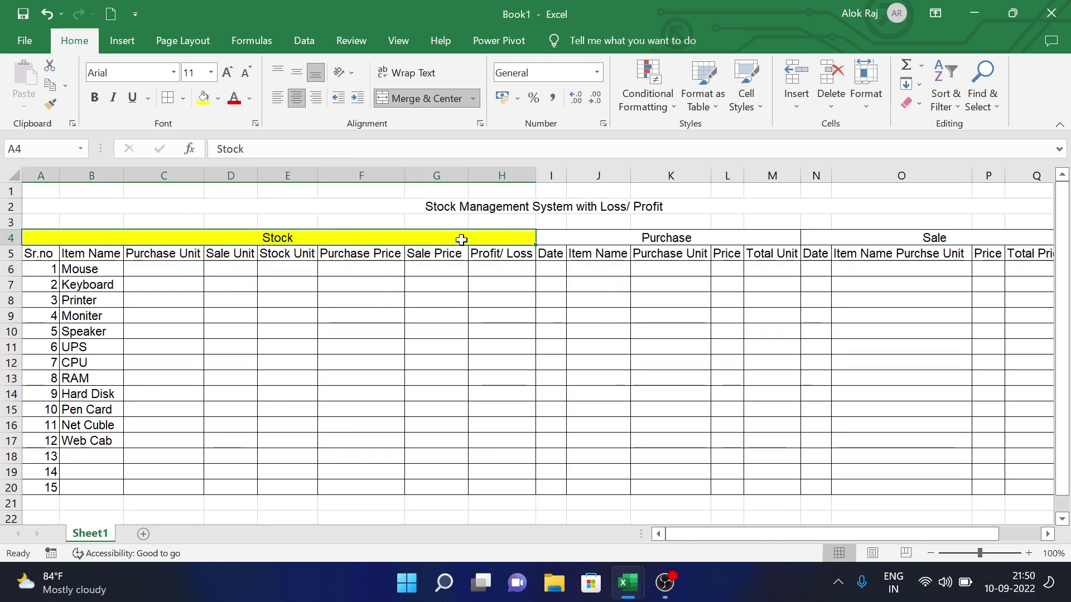
{"action": "left_click", "coordinate": [624, 237]}
{"action": "left_click", "coordinate": [218, 98]}
{"action": "left_click", "coordinate": [219, 231]}
{"action": "left_click", "coordinate": [858, 239]}
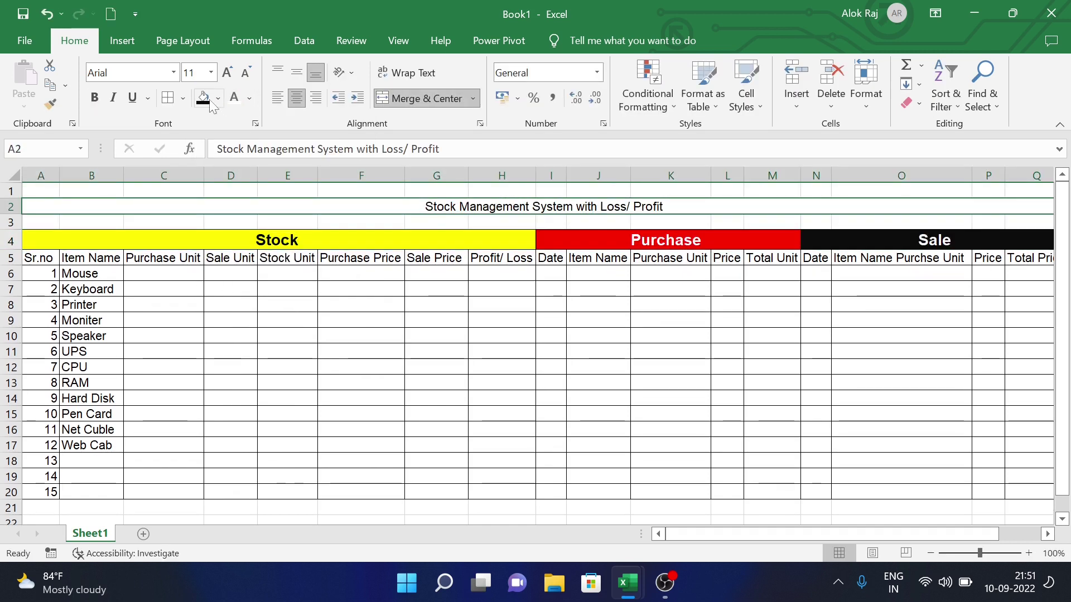
Enlarge the title to 18 point and make it bold.
{"action": "left_click", "coordinate": [227, 72]}
{"action": "left_click", "coordinate": [227, 72]}
{"action": "left_click", "coordinate": [227, 73]}
{"action": "left_click", "coordinate": [227, 72]}
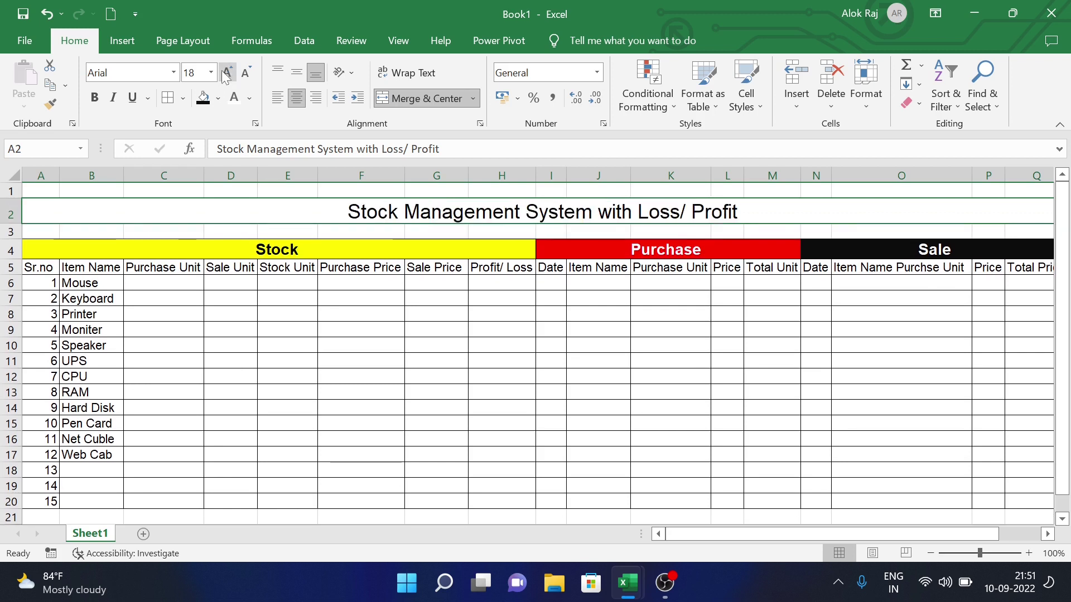
{"action": "left_click", "coordinate": [94, 98]}
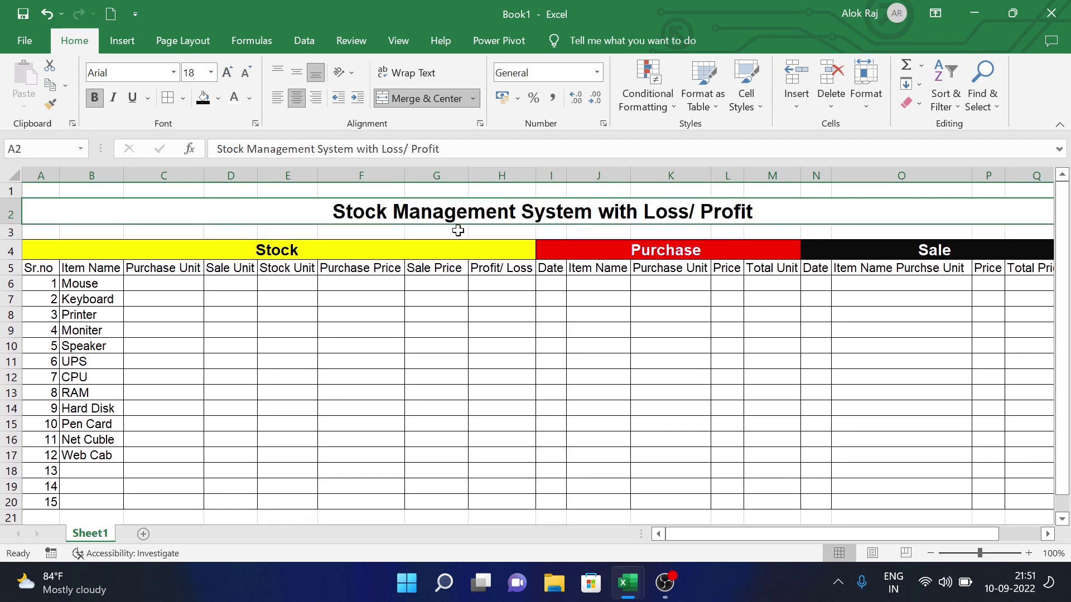
{"action": "left_click", "coordinate": [12, 269]}
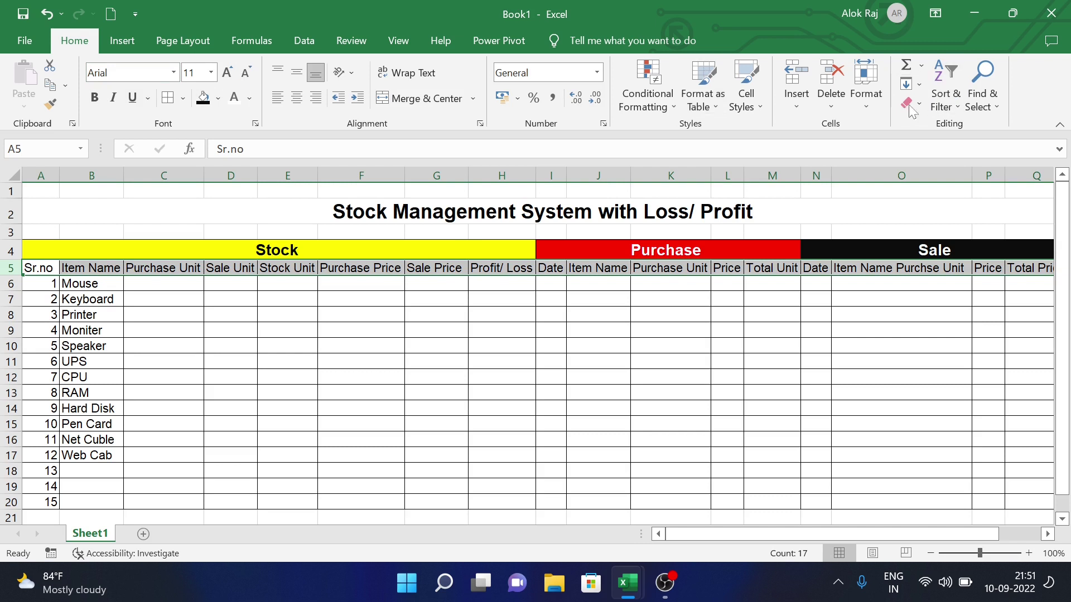
Set row 5's height to 18 and middle-align its headings.
{"action": "left_click", "coordinate": [882, 106]}
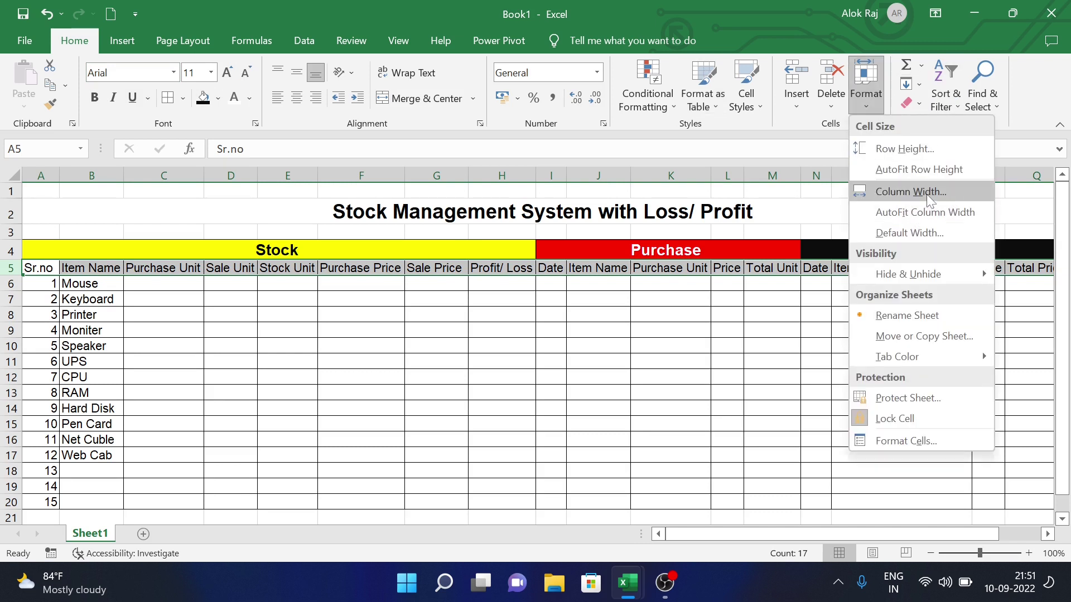
{"action": "left_click", "coordinate": [920, 150]}
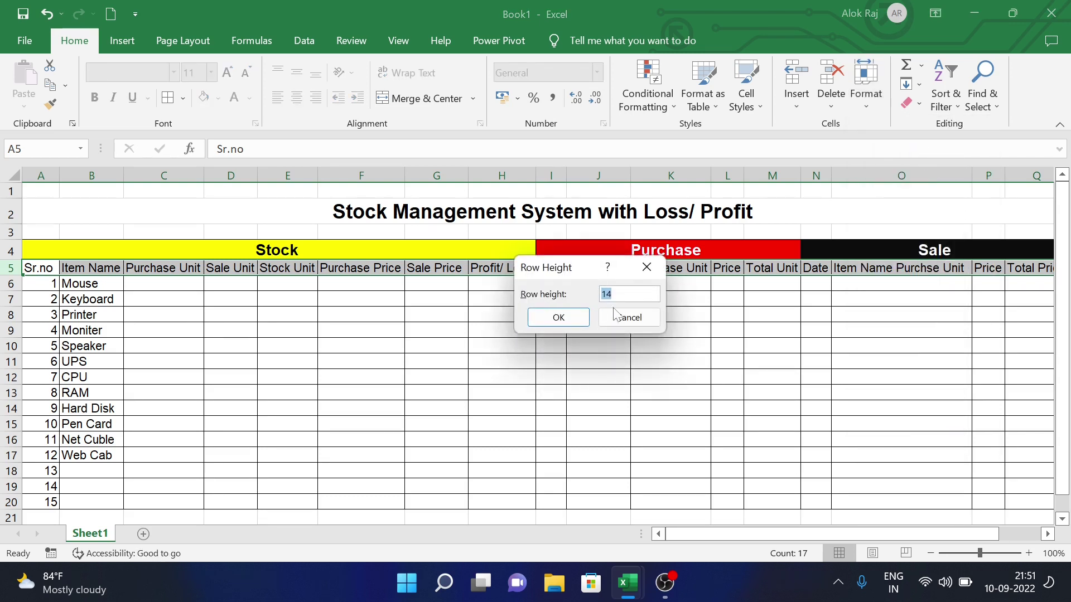
{"action": "type", "text": "1"}
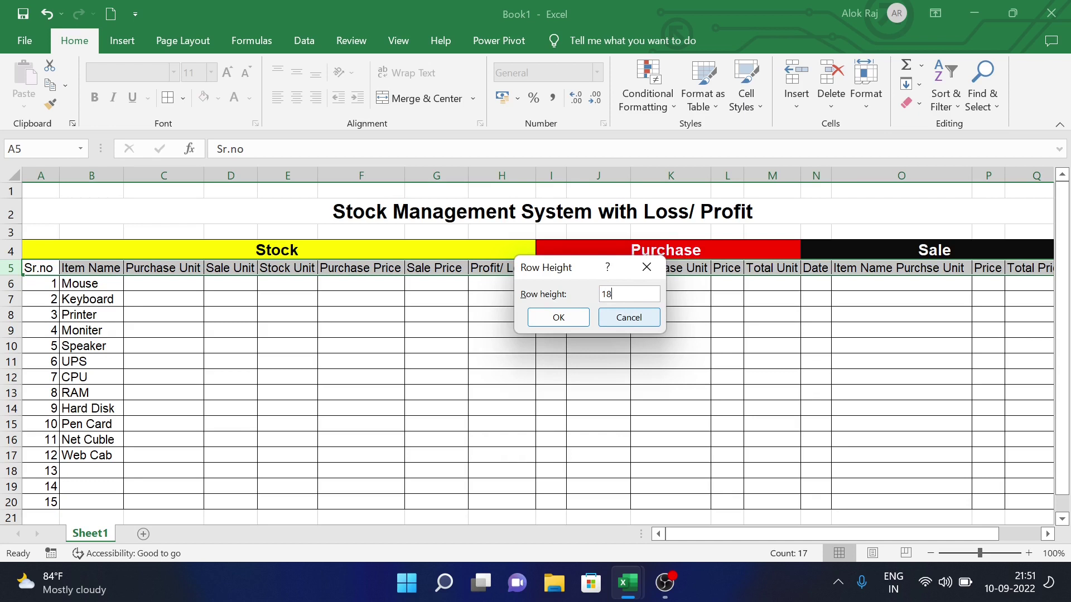
{"action": "key", "text": "Return"}
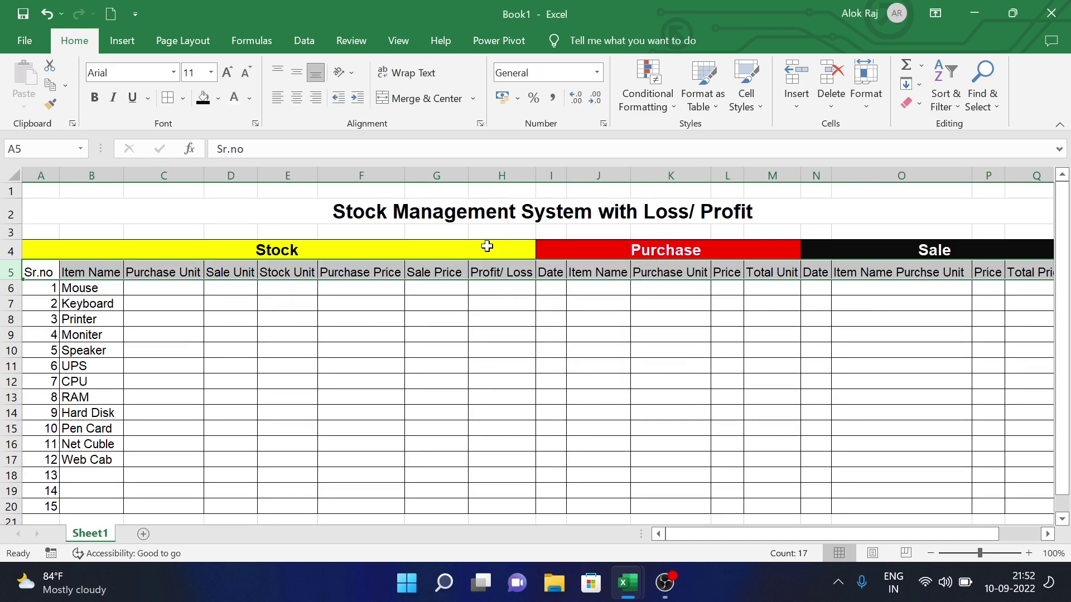
{"action": "left_click", "coordinate": [297, 73]}
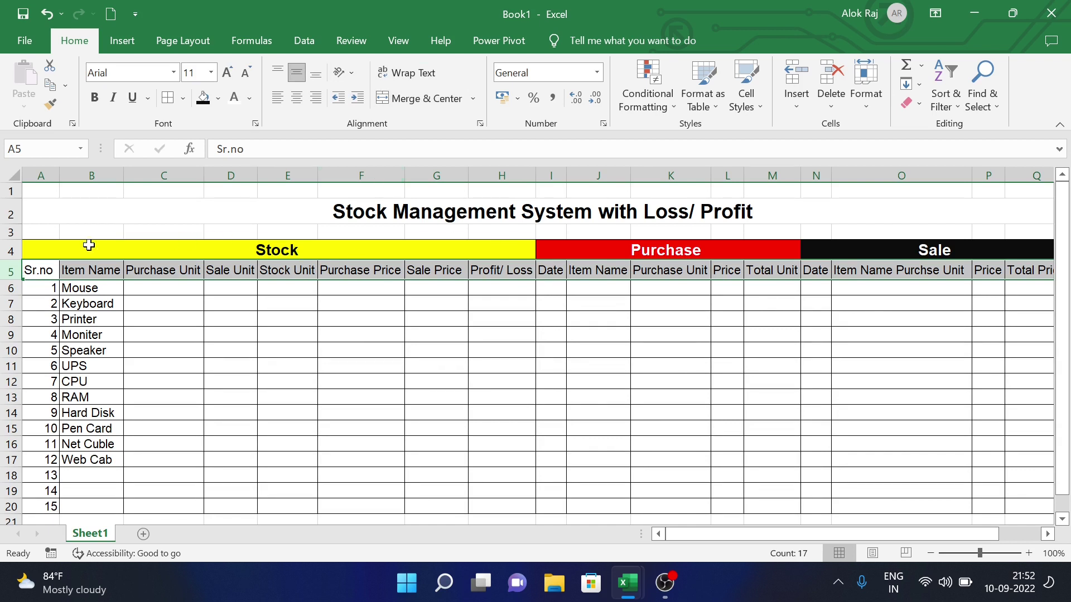
Select row 4 and bring up its Row Height setting.
{"action": "left_click", "coordinate": [9, 251]}
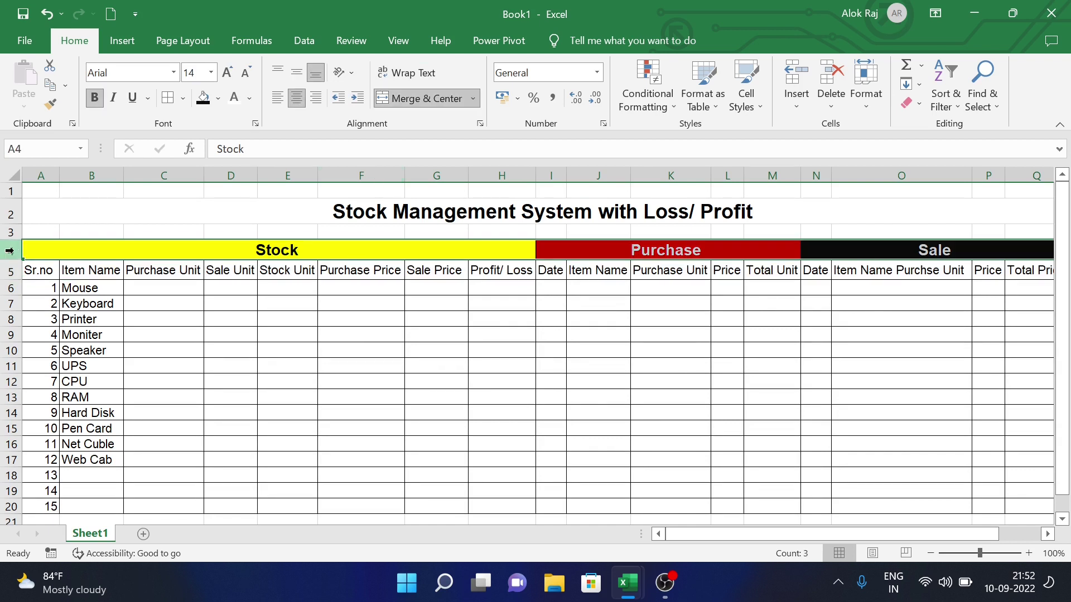
{"action": "left_click", "coordinate": [875, 81]}
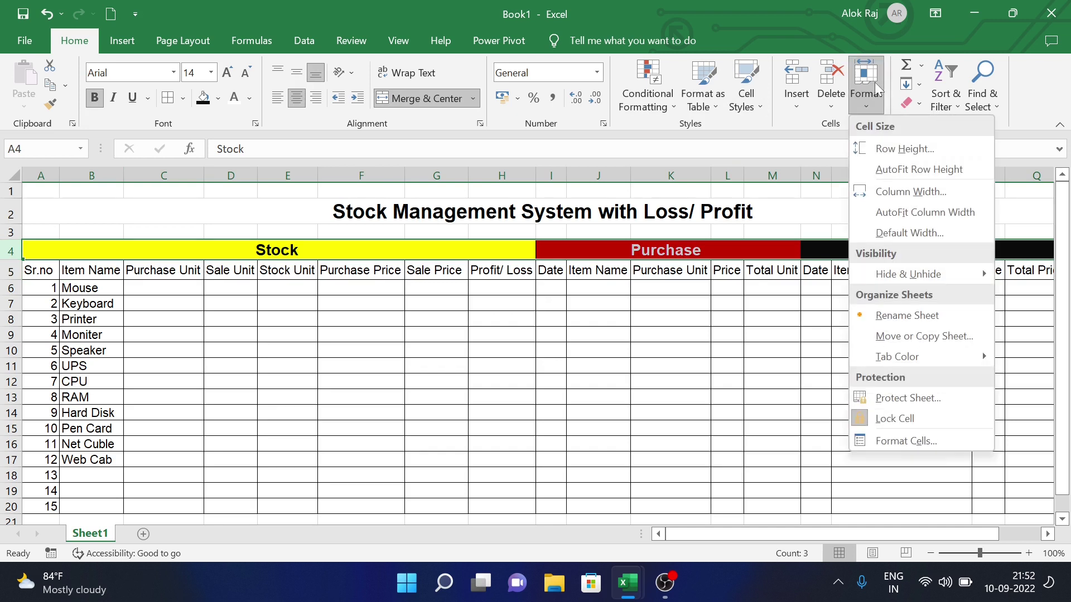
{"action": "left_click", "coordinate": [889, 150]}
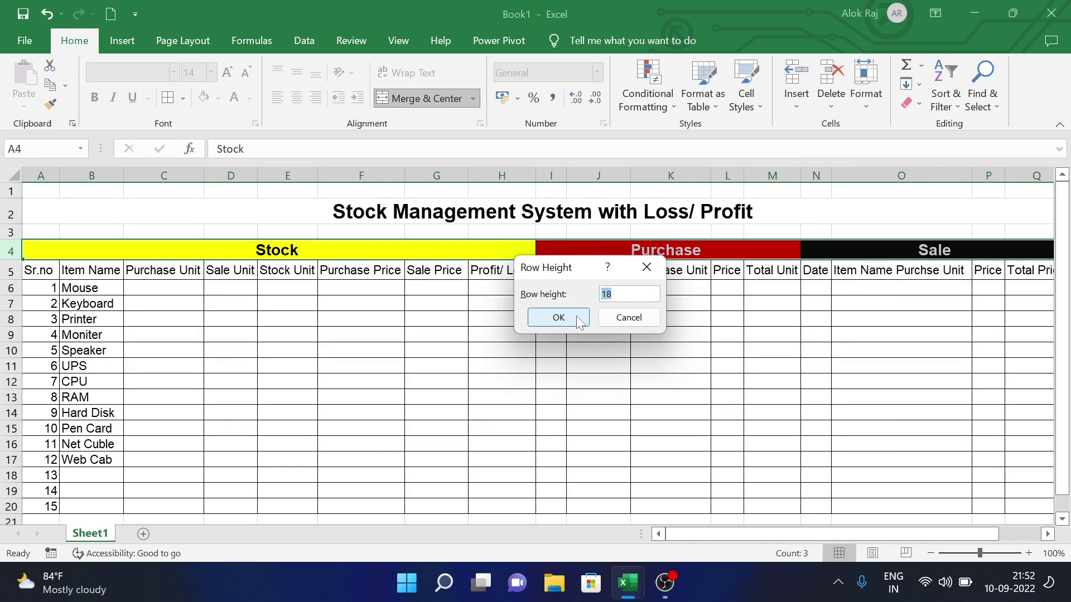
Apply the new row 4 height and middle-align the section titles in that row.
{"action": "type", "text": "24"}
{"action": "left_click", "coordinate": [574, 316]}
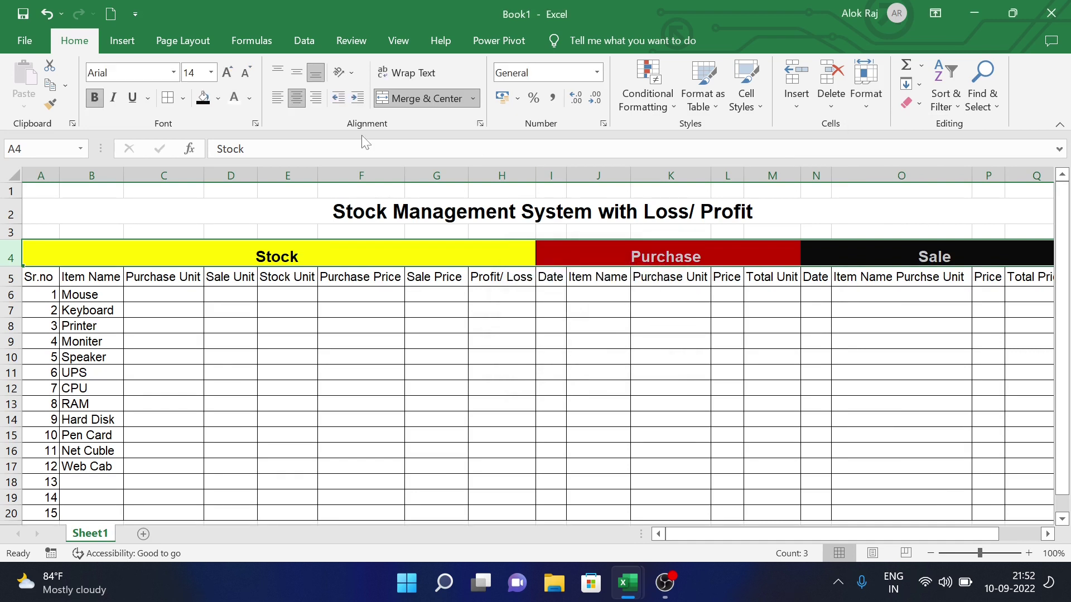
{"action": "left_click", "coordinate": [296, 72]}
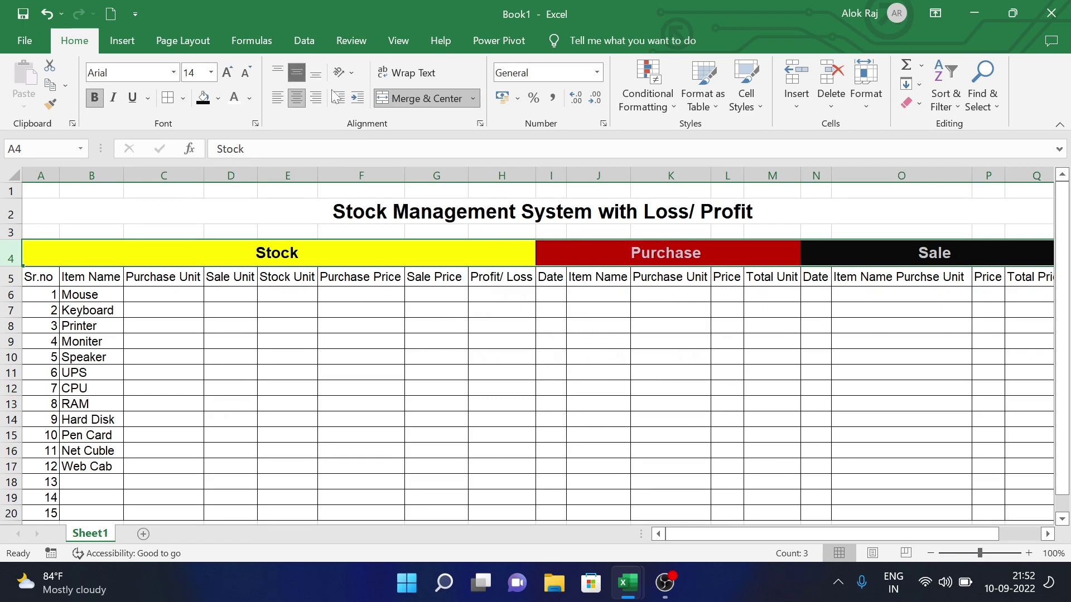
{"action": "left_click", "coordinate": [515, 351]}
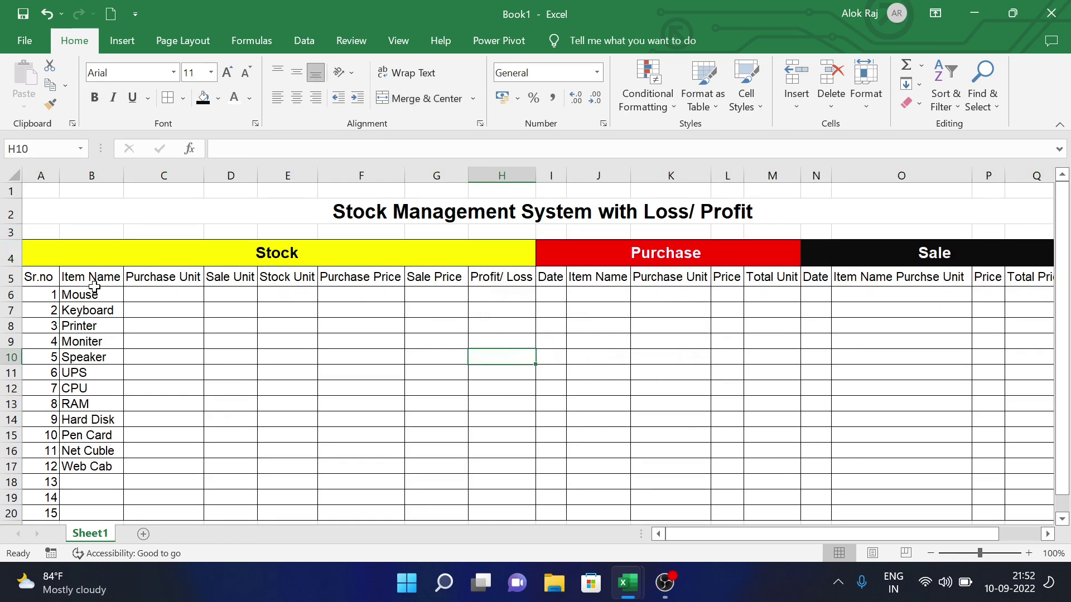
Fill the Stock header row A5:H5 with red.
{"action": "left_click_drag", "start_coordinate": [28, 274], "coordinate": [504, 286]}
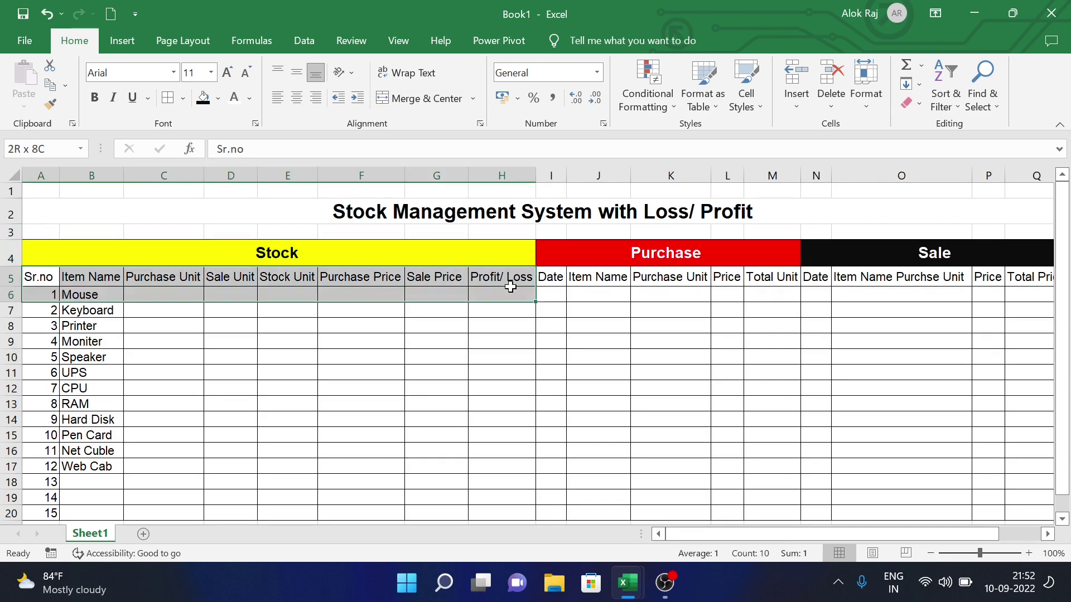
{"action": "left_click_drag", "start_coordinate": [504, 286], "coordinate": [506, 284]}
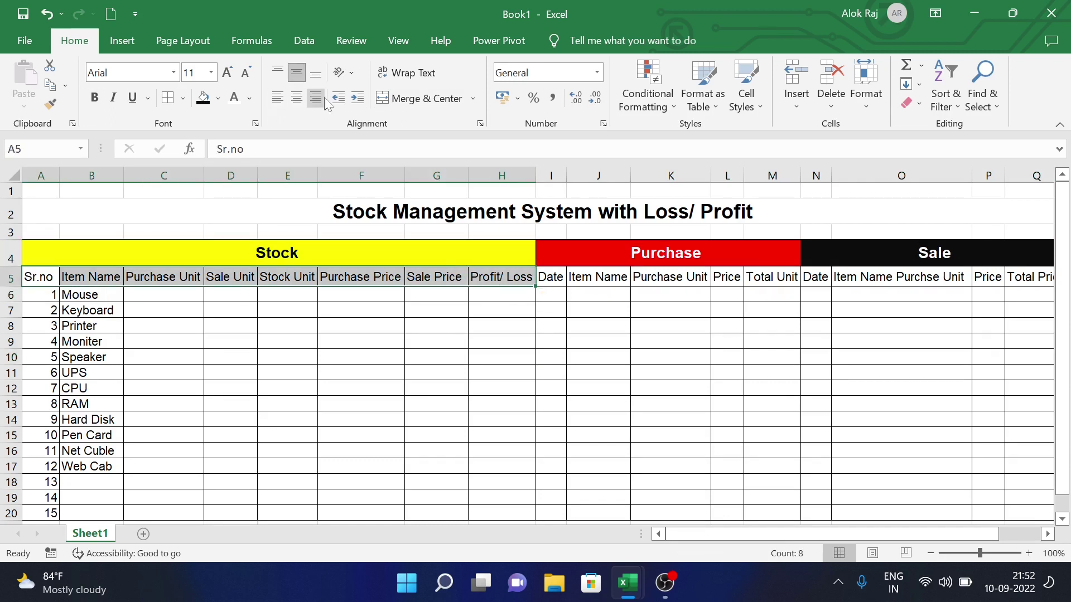
{"action": "left_click", "coordinate": [218, 99]}
{"action": "left_click", "coordinate": [215, 227]}
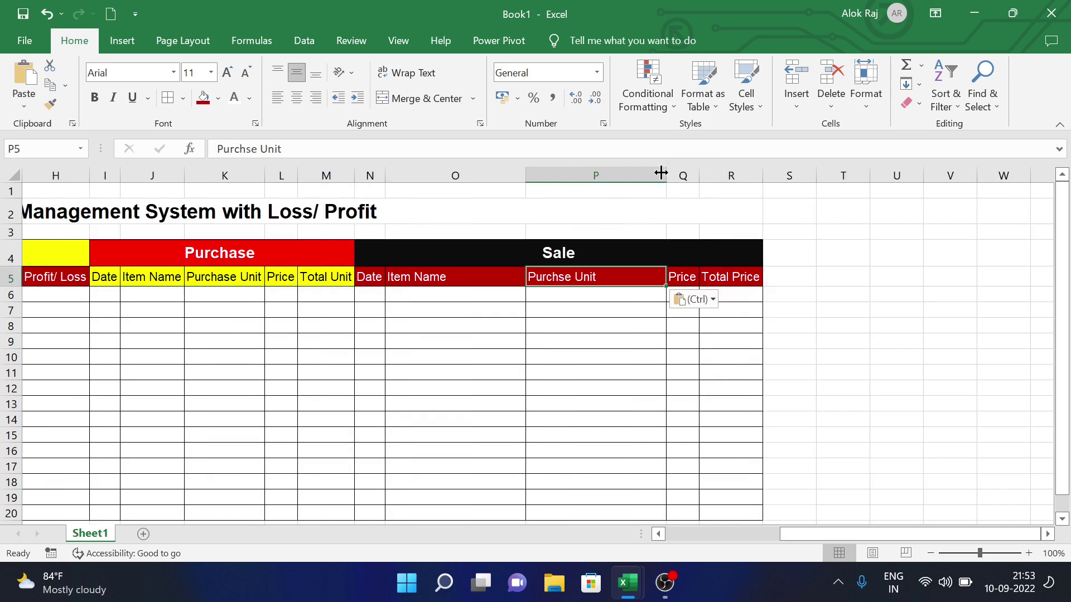
Auto-fit columns P (Purchse Unit) and O (Sale Item Name) to their headings.
{"action": "double_click", "coordinate": [661, 173]}
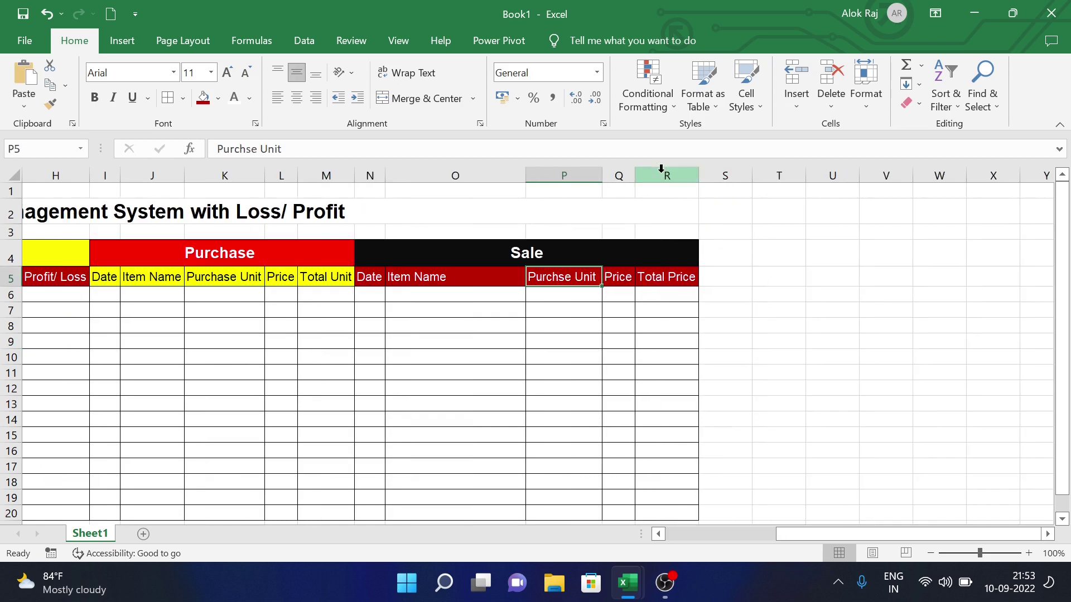
{"action": "double_click", "coordinate": [527, 174]}
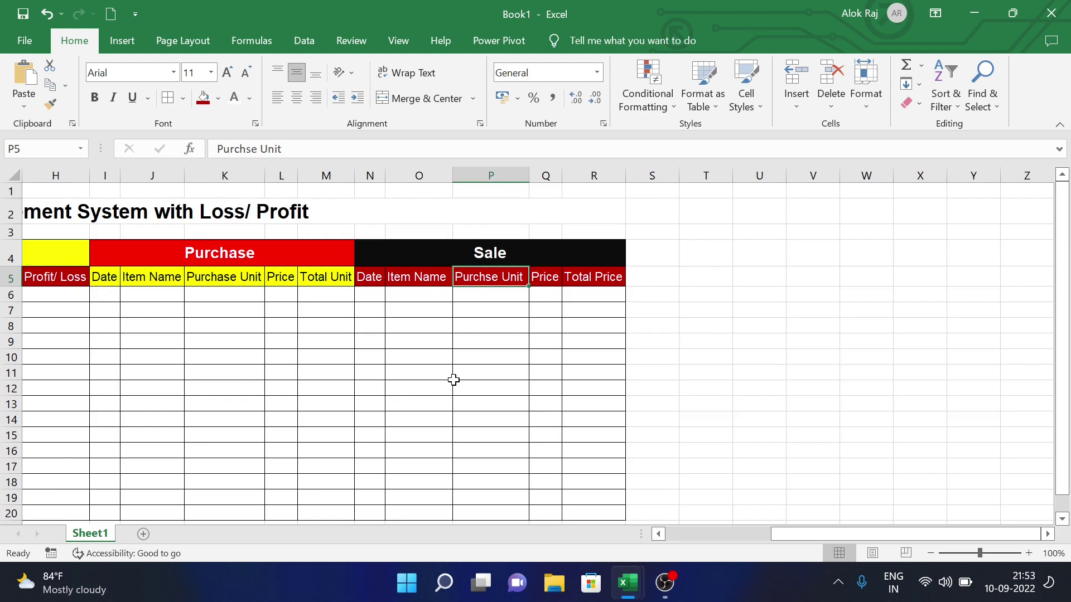
{"action": "scroll", "coordinate": [453, 380], "scroll_direction": "left", "scroll_amount": 3}
{"action": "left_click", "coordinate": [604, 296]}
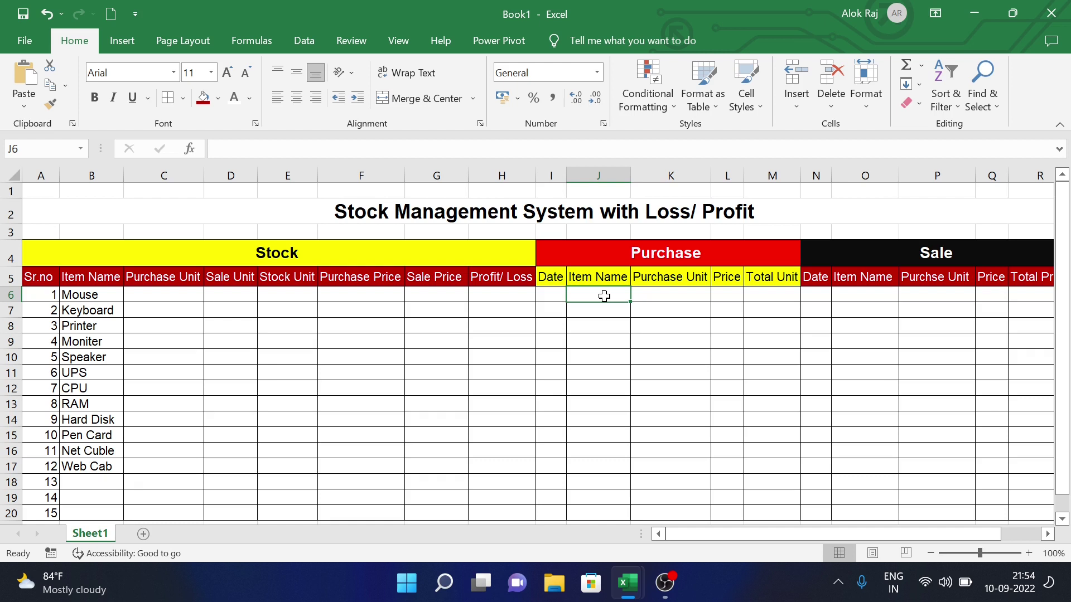
Add a List data validation to J6 with source =$B$6:$B$20.
{"action": "left_click", "coordinate": [304, 45]}
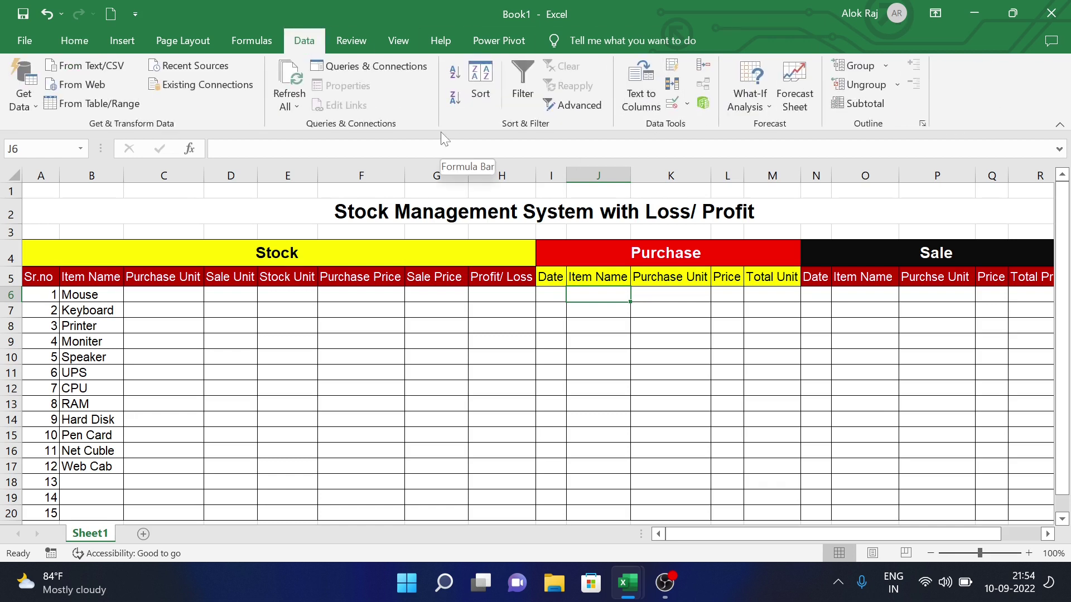
{"action": "left_click", "coordinate": [686, 104]}
{"action": "left_click", "coordinate": [714, 125]}
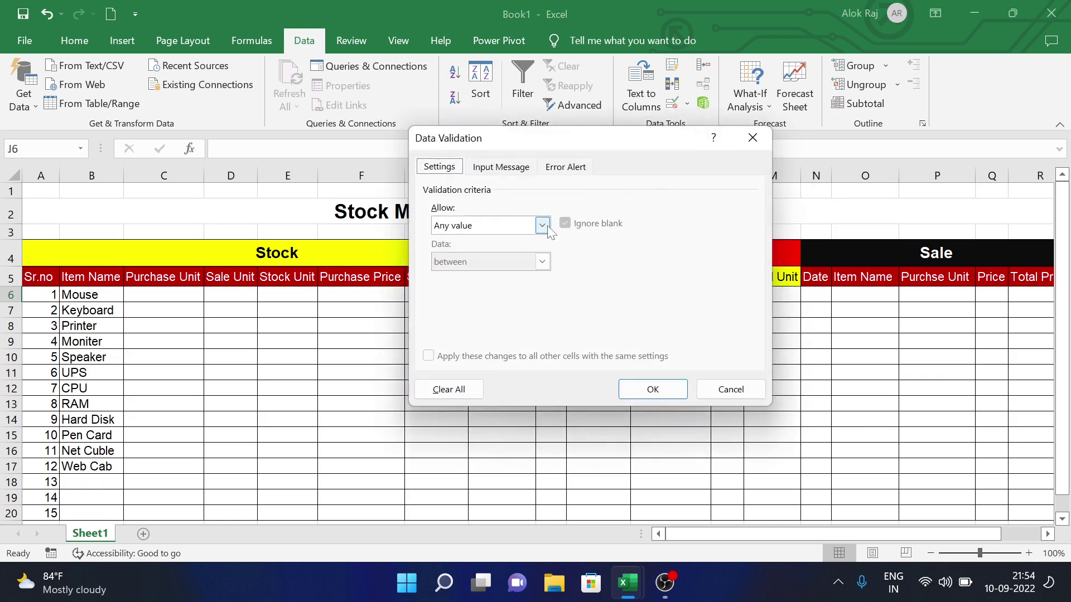
{"action": "left_click", "coordinate": [549, 229]}
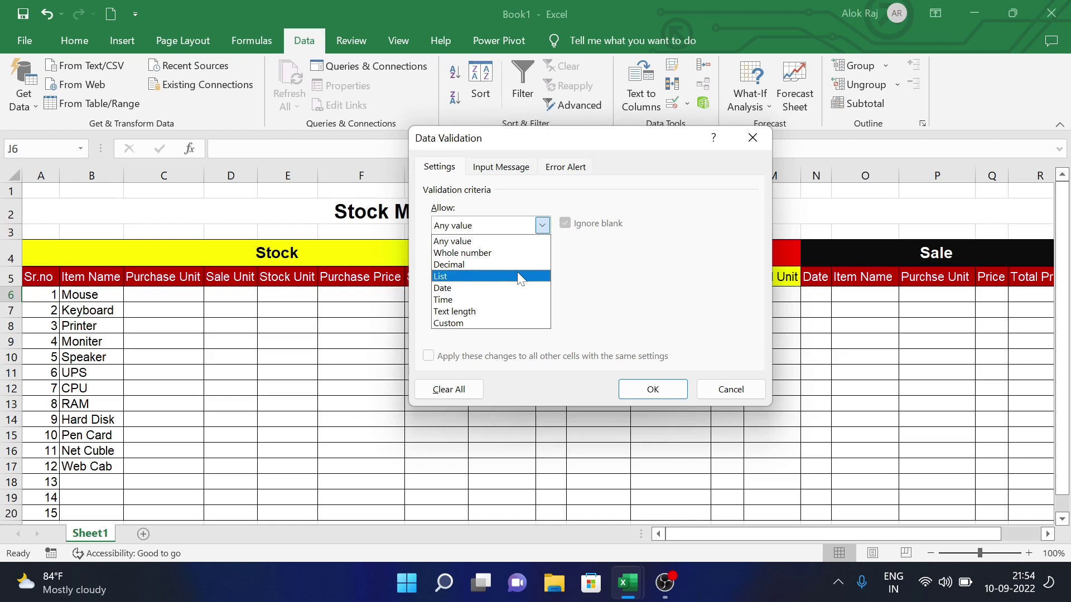
{"action": "left_click", "coordinate": [520, 276]}
{"action": "left_click", "coordinate": [636, 297]}
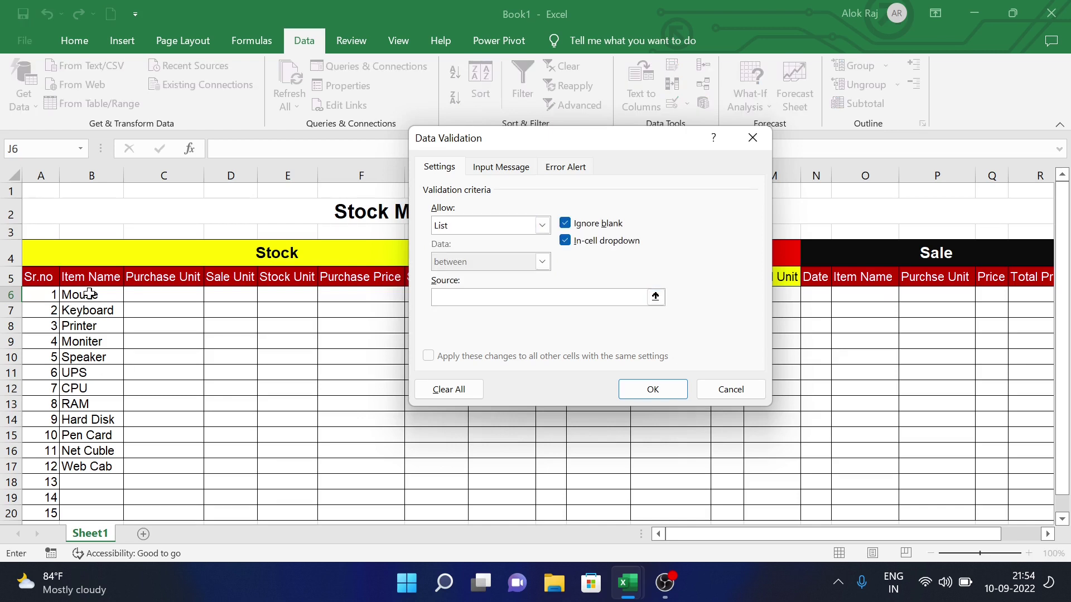
{"action": "left_click_drag", "start_coordinate": [90, 294], "coordinate": [85, 513]}
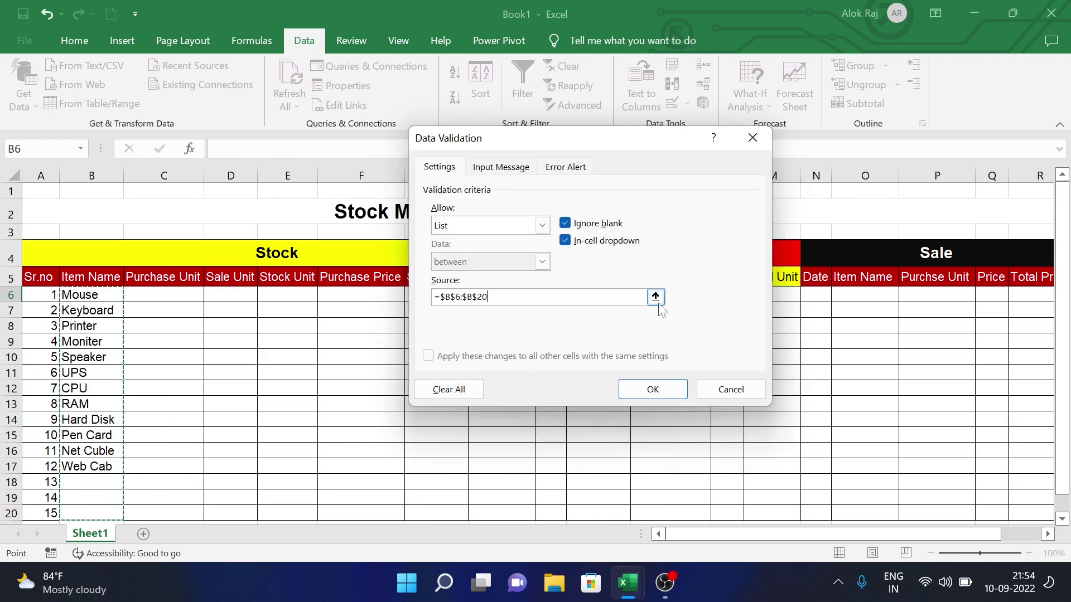
{"action": "left_click", "coordinate": [655, 390]}
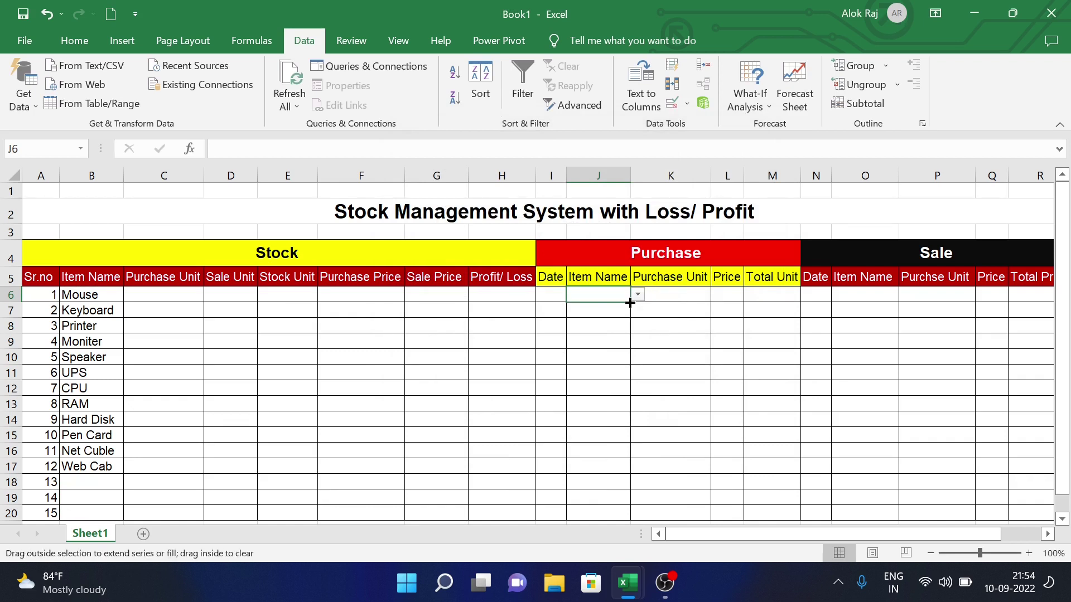
Fill J6's dropdown down to J20 and choose Mouse in J6.
{"action": "mouse_move", "coordinate": [629, 302]}
{"action": "left_mouse_down"}
{"action": "mouse_move", "coordinate": [627, 508]}
{"action": "mouse_move", "coordinate": [626, 402]}
{"action": "mouse_move", "coordinate": [626, 411]}
{"action": "left_mouse_up"}
{"action": "scroll", "coordinate": [676, 300], "scroll_direction": "up", "scroll_amount": 2}
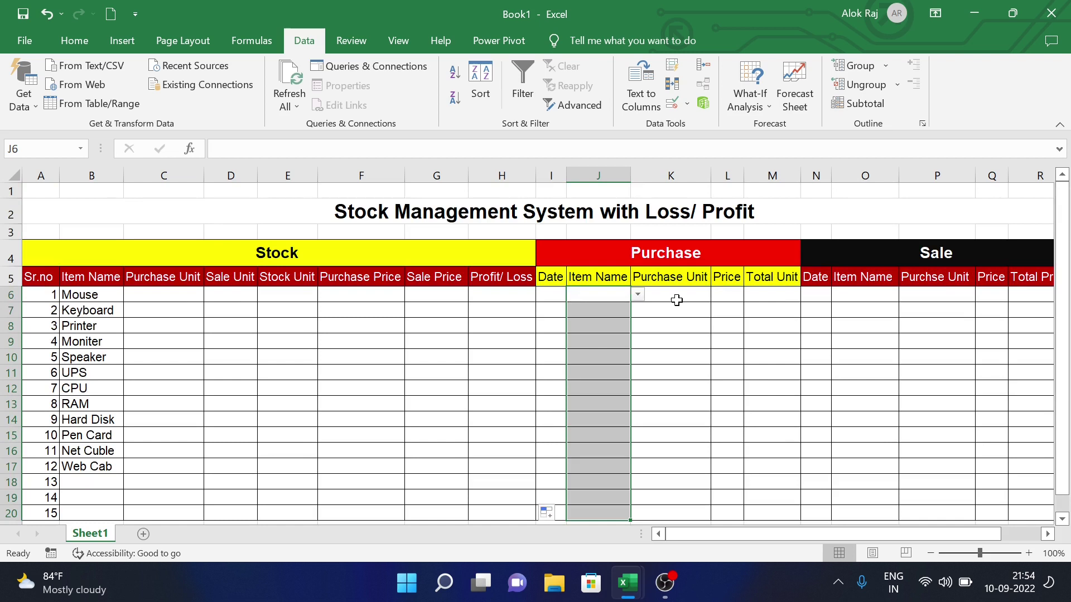
{"action": "left_click", "coordinate": [638, 296]}
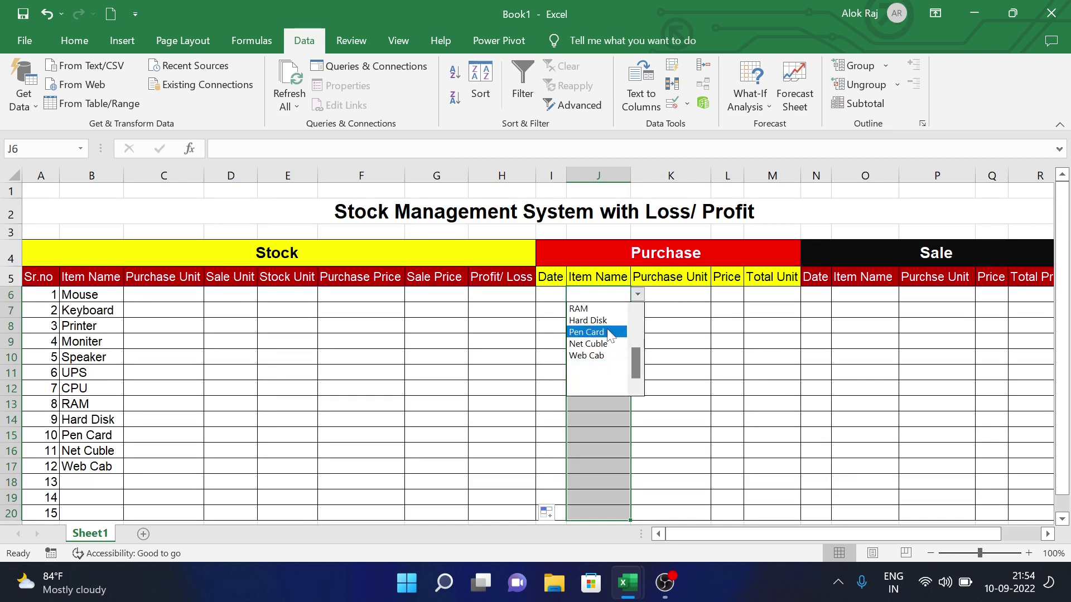
{"action": "left_click_drag", "start_coordinate": [642, 365], "coordinate": [639, 322]}
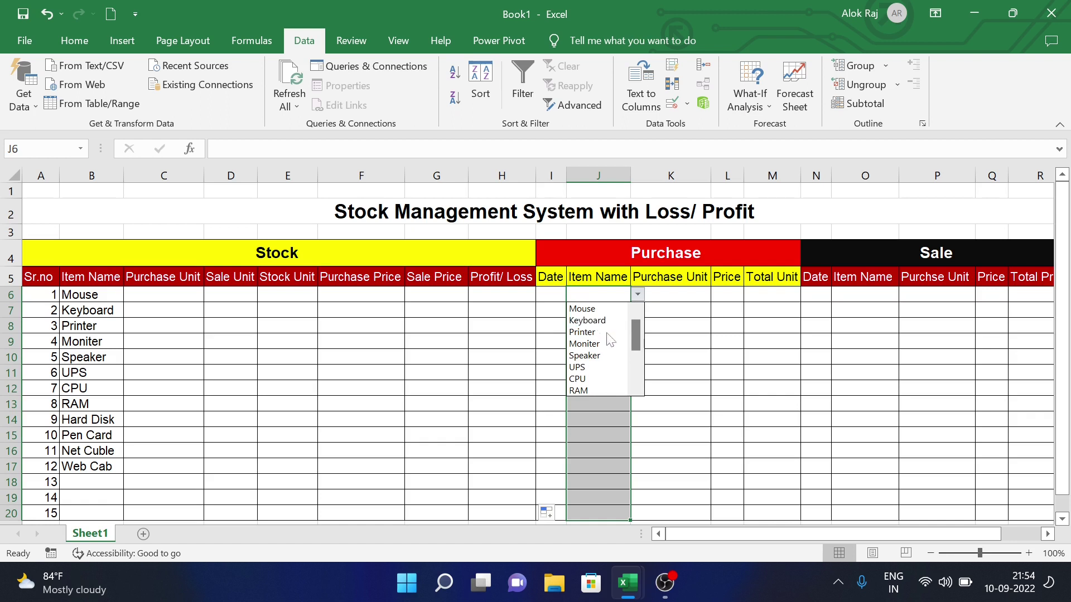
{"action": "left_click", "coordinate": [608, 311]}
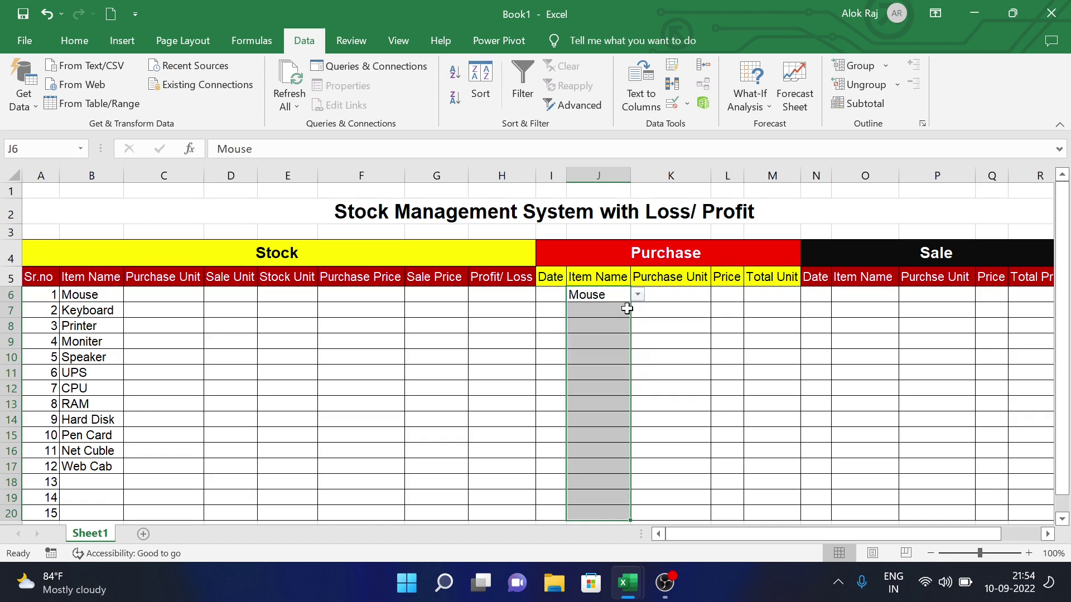
{"action": "left_click", "coordinate": [704, 311]}
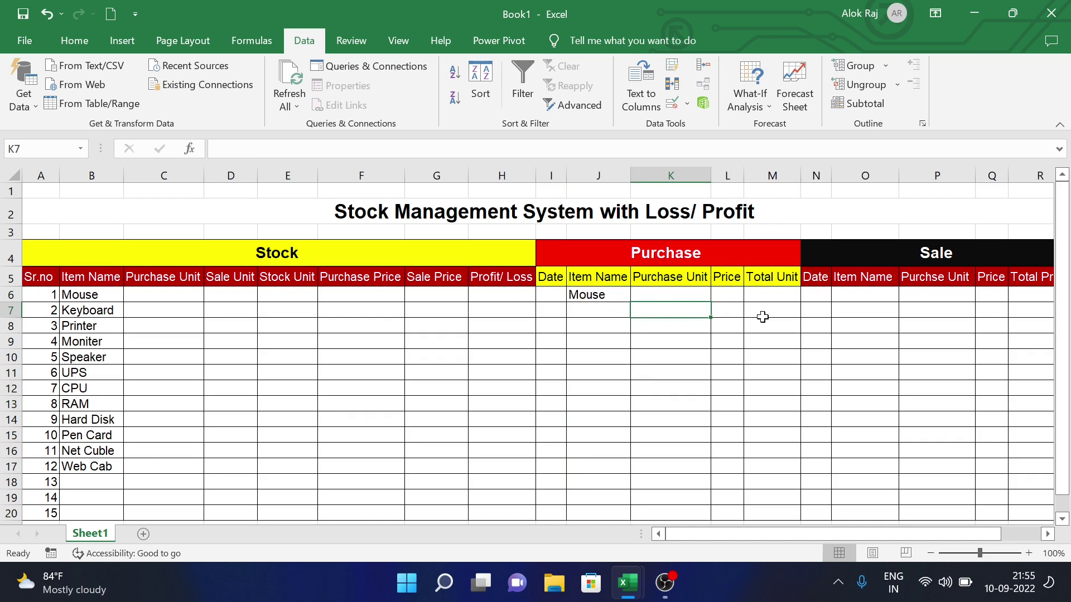
Add a List data validation to O6 sourced from the stock item names in column B.
{"action": "left_click", "coordinate": [877, 301]}
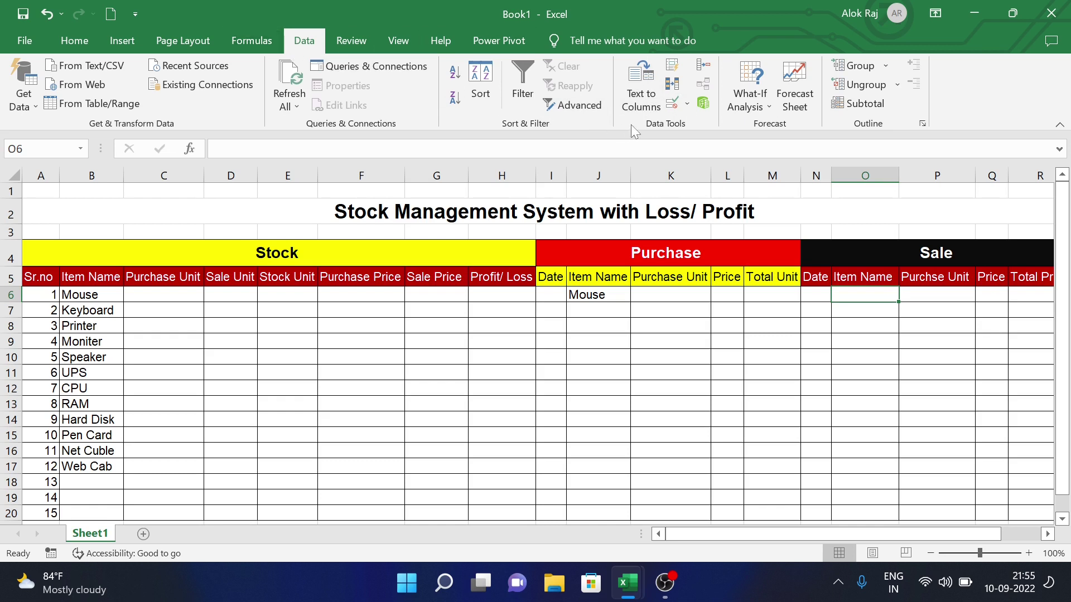
{"action": "left_click", "coordinate": [685, 104]}
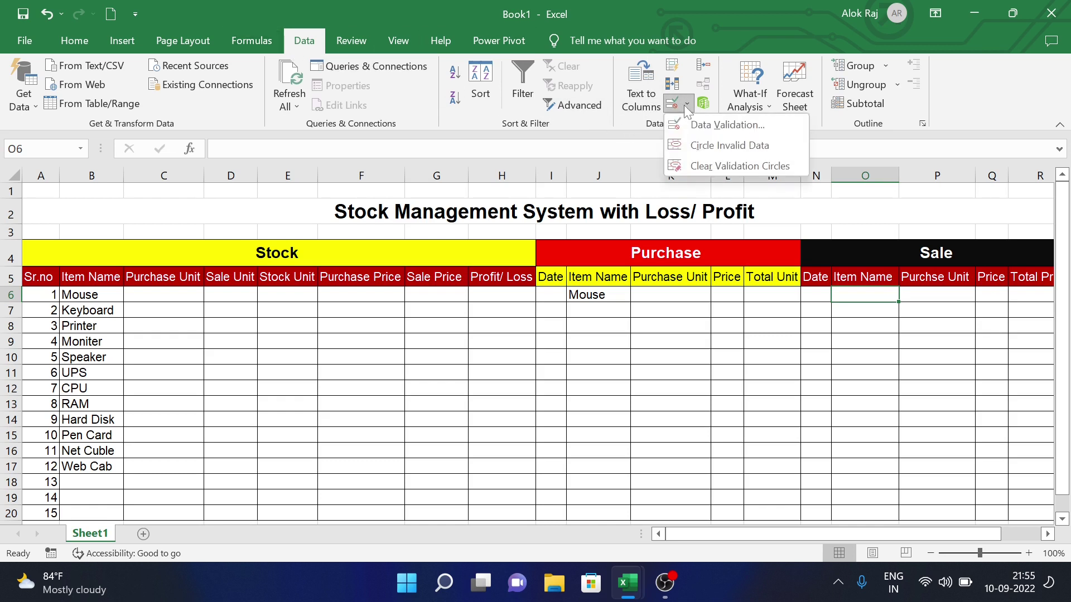
{"action": "left_click", "coordinate": [713, 131]}
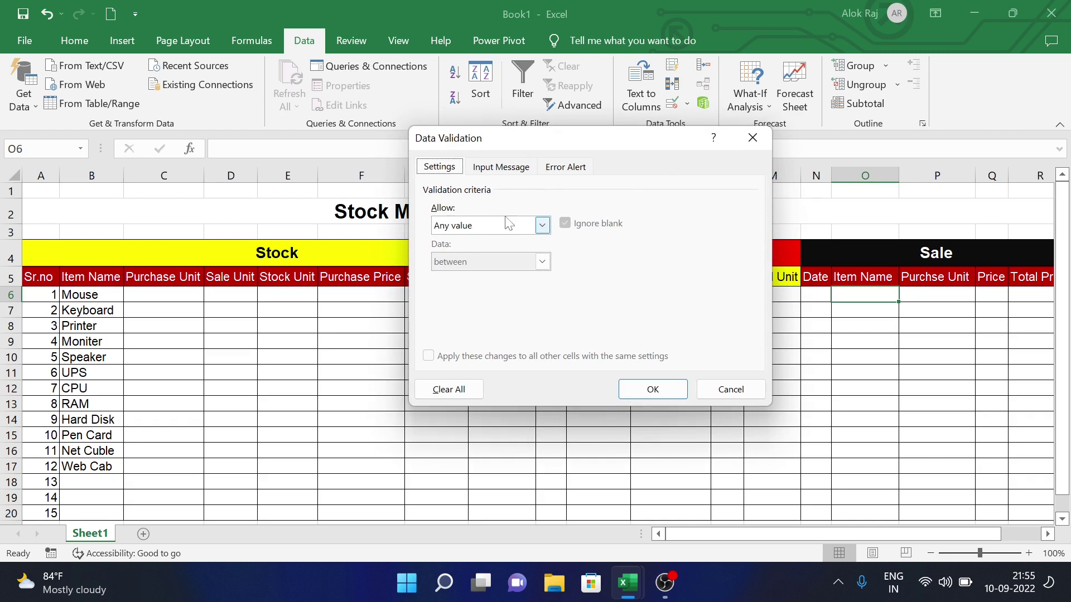
{"action": "left_click", "coordinate": [550, 225]}
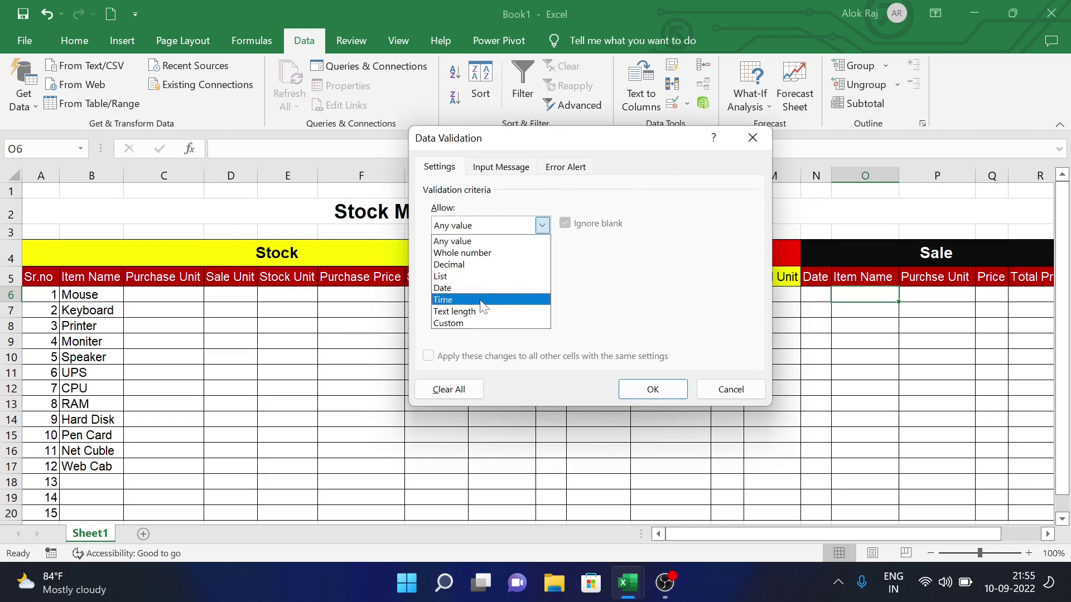
{"action": "left_click", "coordinate": [506, 276]}
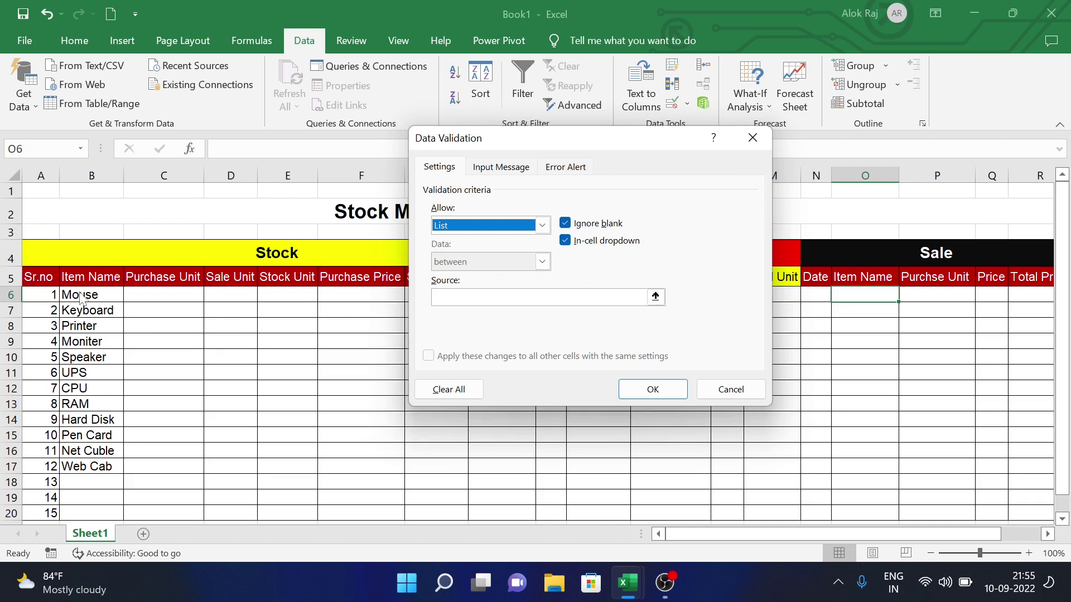
{"action": "left_click", "coordinate": [641, 297]}
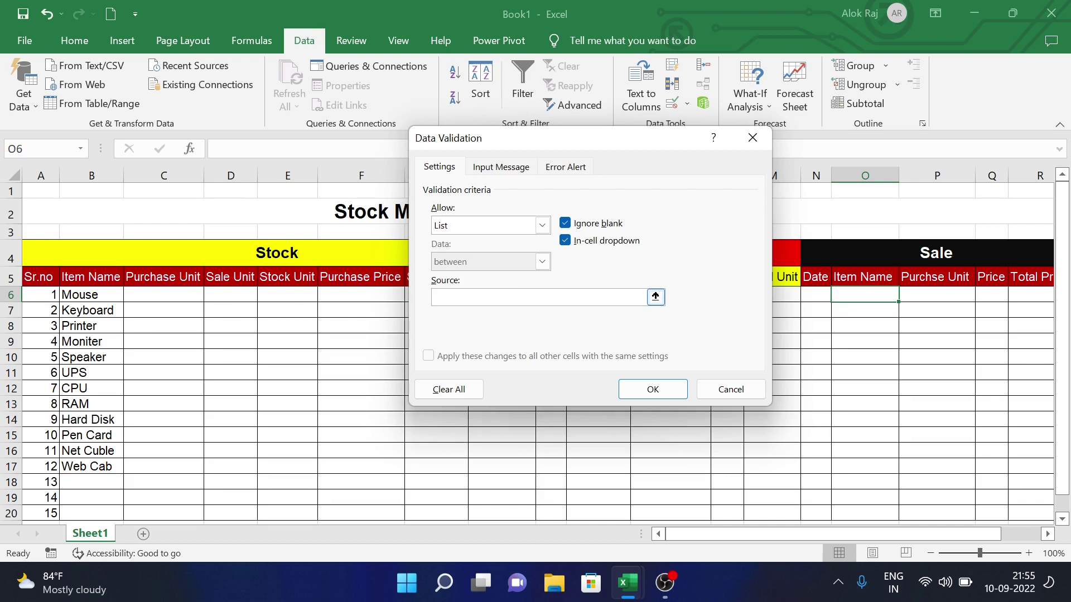
{"action": "left_click_drag", "start_coordinate": [86, 296], "coordinate": [84, 464]}
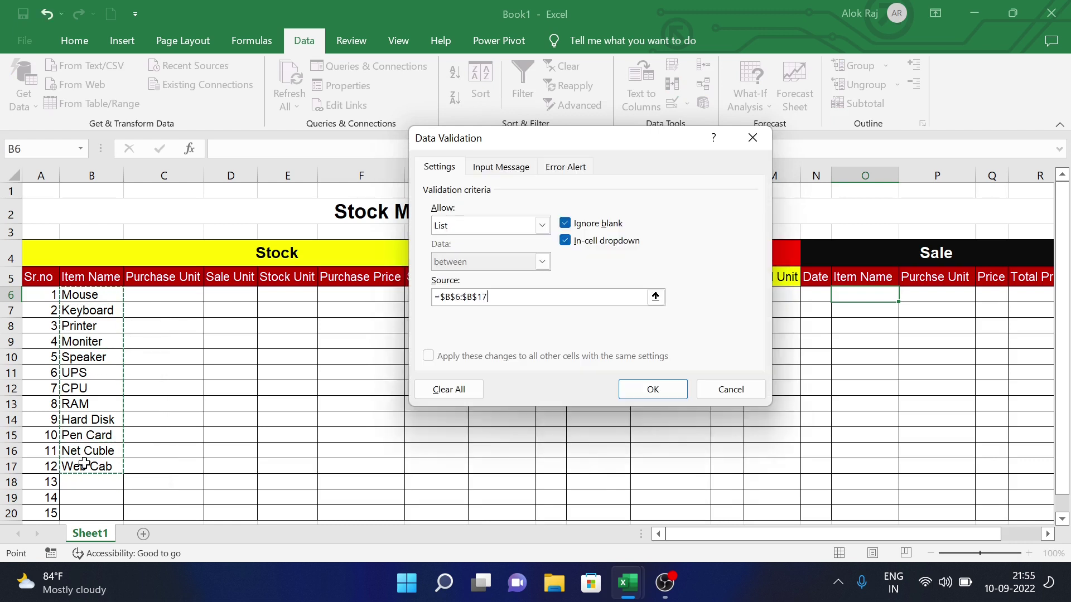
{"action": "key", "text": "Return"}
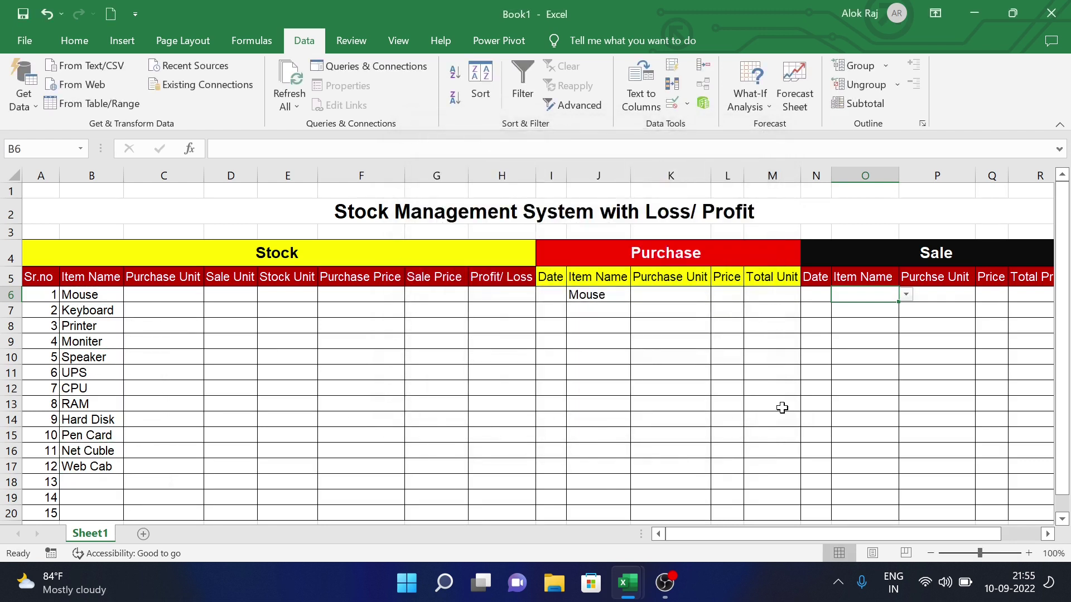
Check O6's dropdown, then fill its validation down to O20.
{"action": "left_click", "coordinate": [906, 295]}
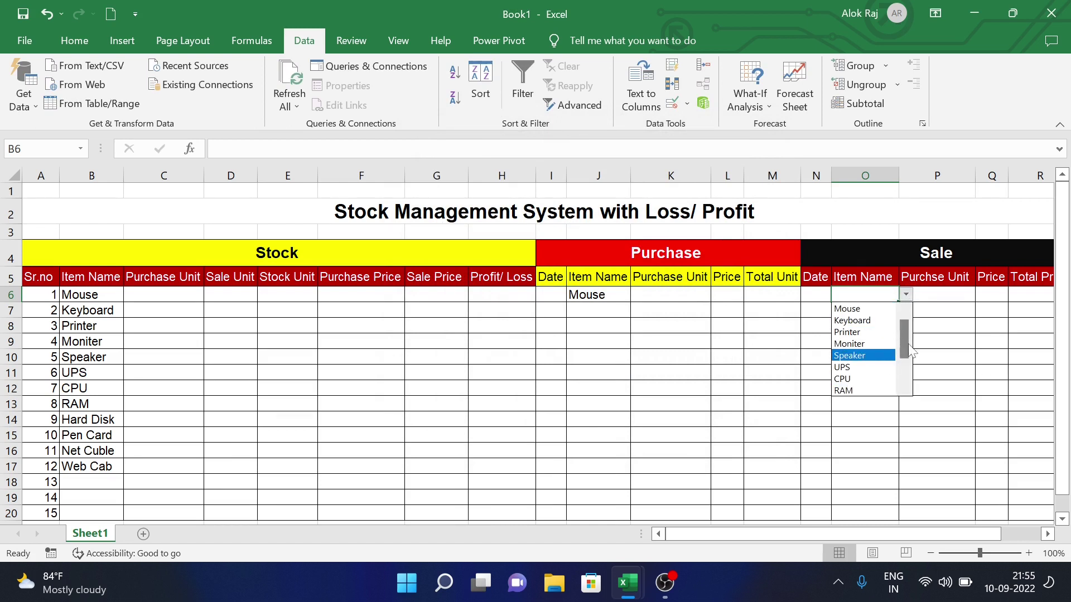
{"action": "left_click_drag", "start_coordinate": [908, 347], "coordinate": [897, 326]}
{"action": "left_click", "coordinate": [935, 350]}
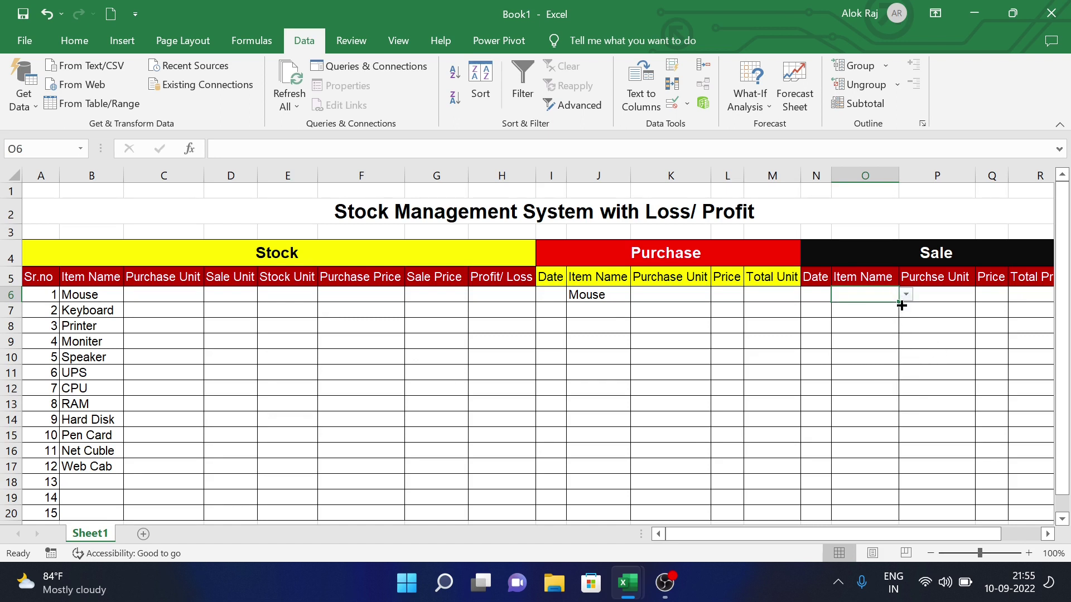
{"action": "left_click_drag", "start_coordinate": [901, 305], "coordinate": [903, 531]}
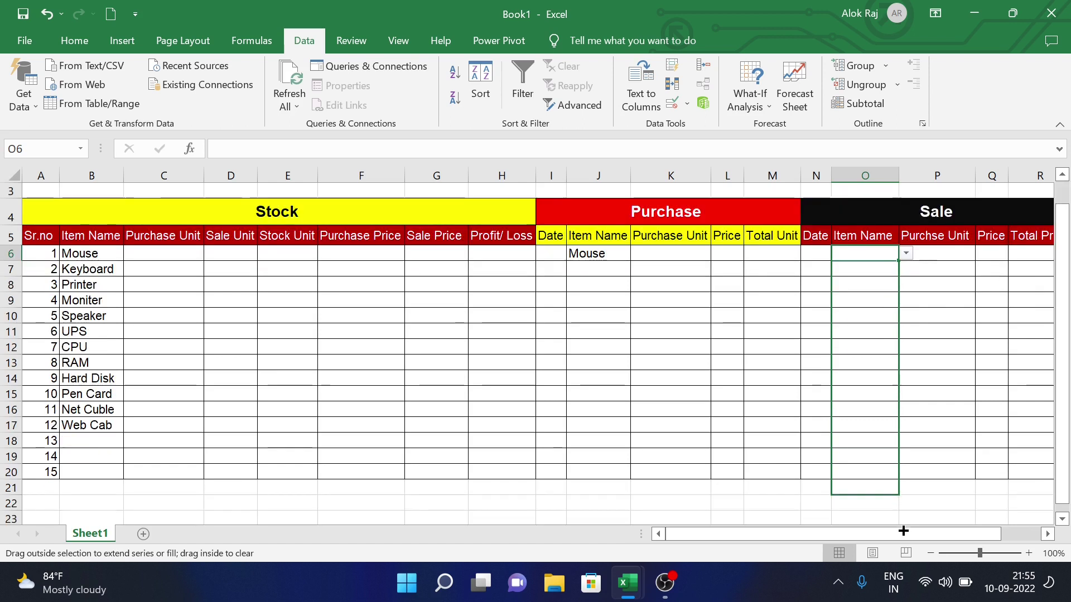
{"action": "left_click_drag", "start_coordinate": [904, 530], "coordinate": [899, 400]}
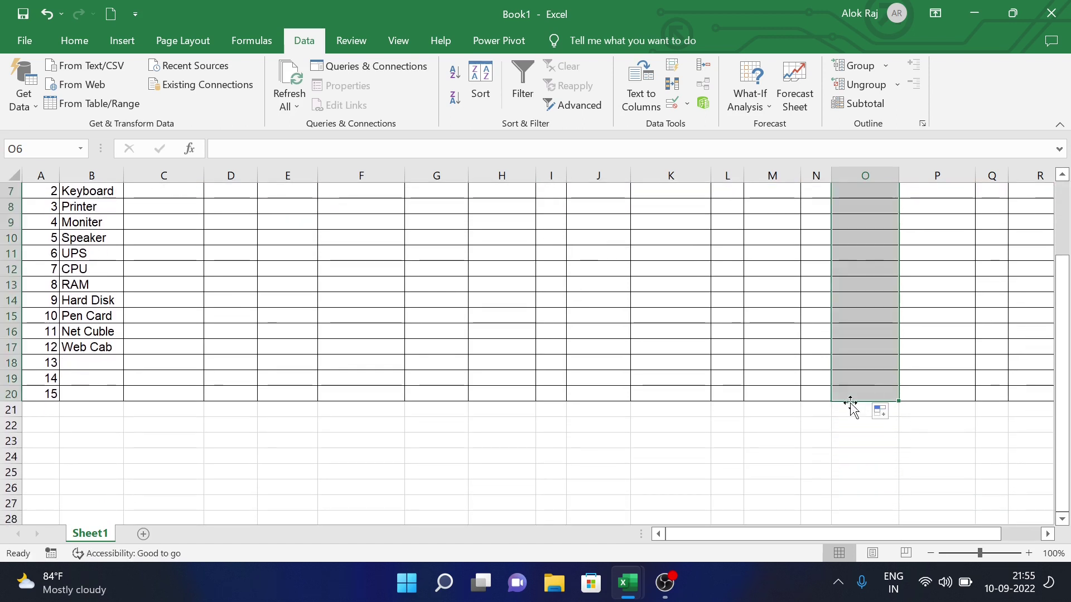
{"action": "scroll", "coordinate": [799, 402], "scroll_direction": "up", "scroll_amount": 2}
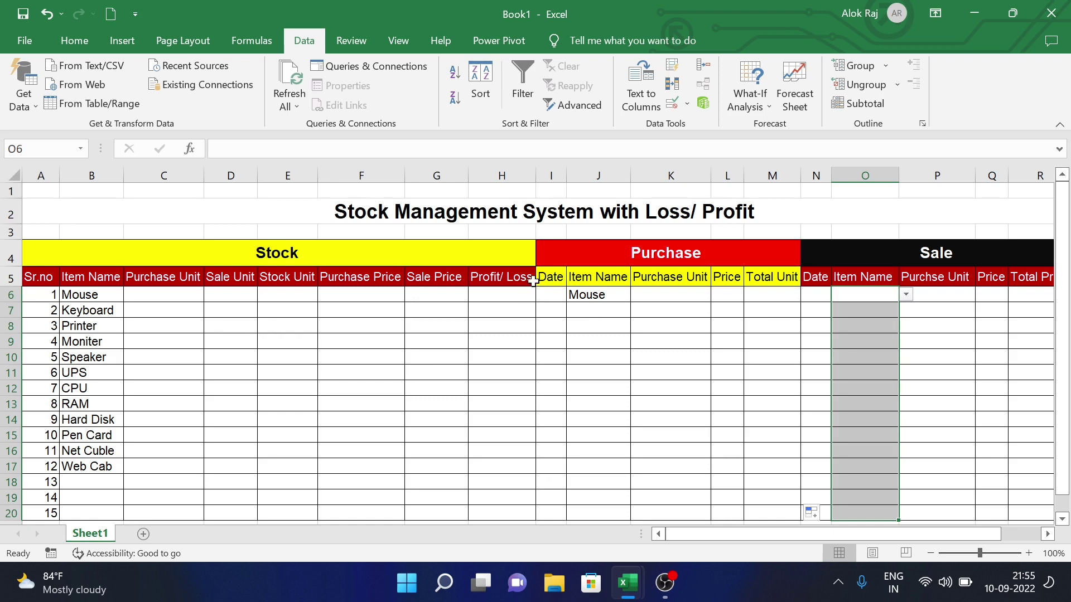
Enter today's date (10-09-2022) in I6 and auto-fit column I.
{"action": "left_click", "coordinate": [547, 292]}
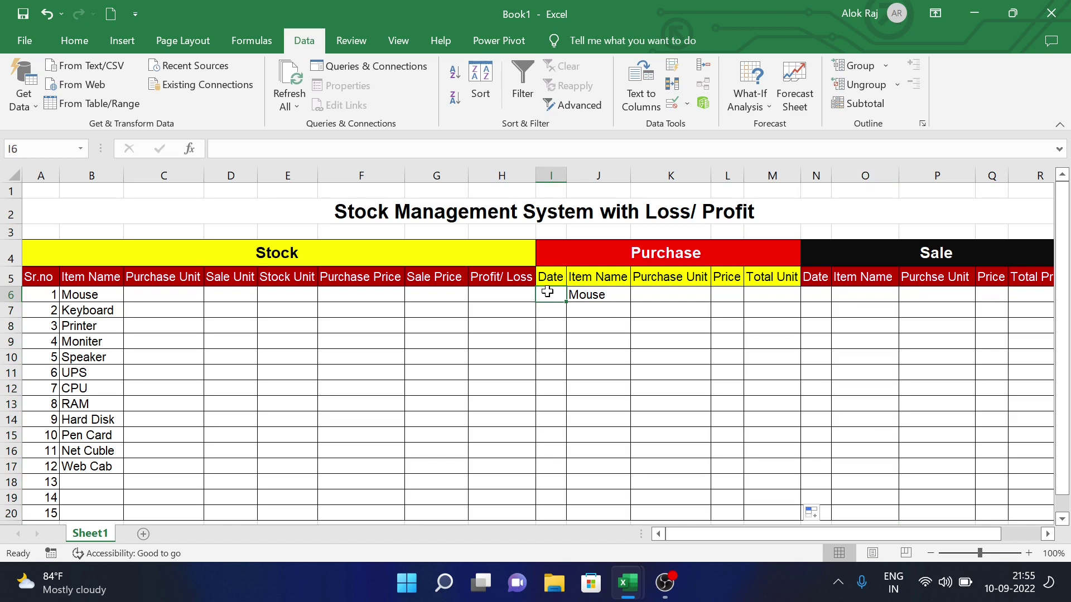
{"action": "key", "text": "ctrl+semicolon"}
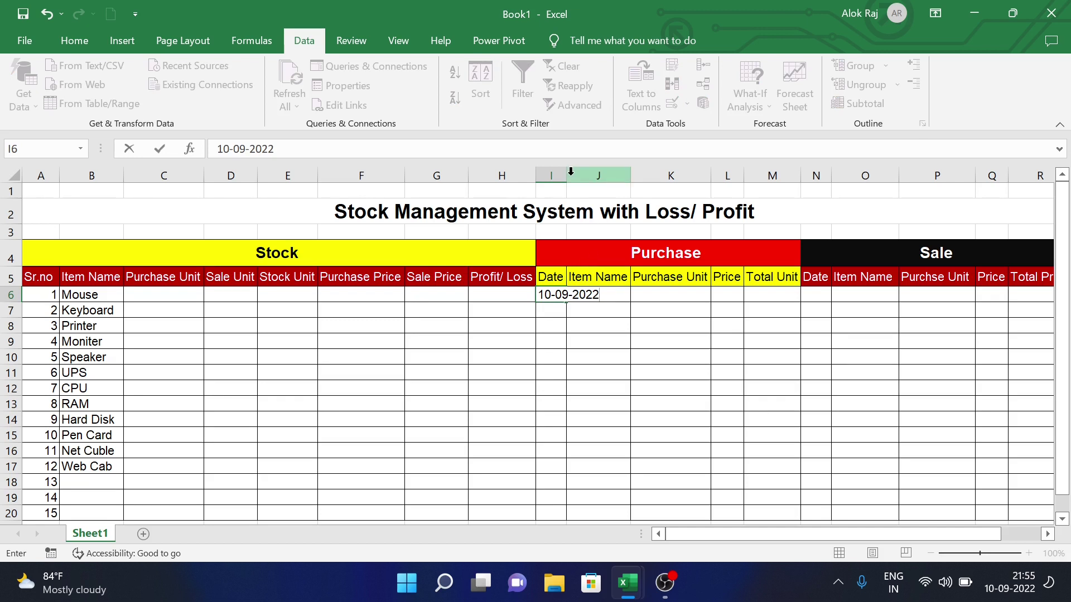
{"action": "left_click", "coordinate": [552, 176]}
{"action": "double_click", "coordinate": [567, 175]}
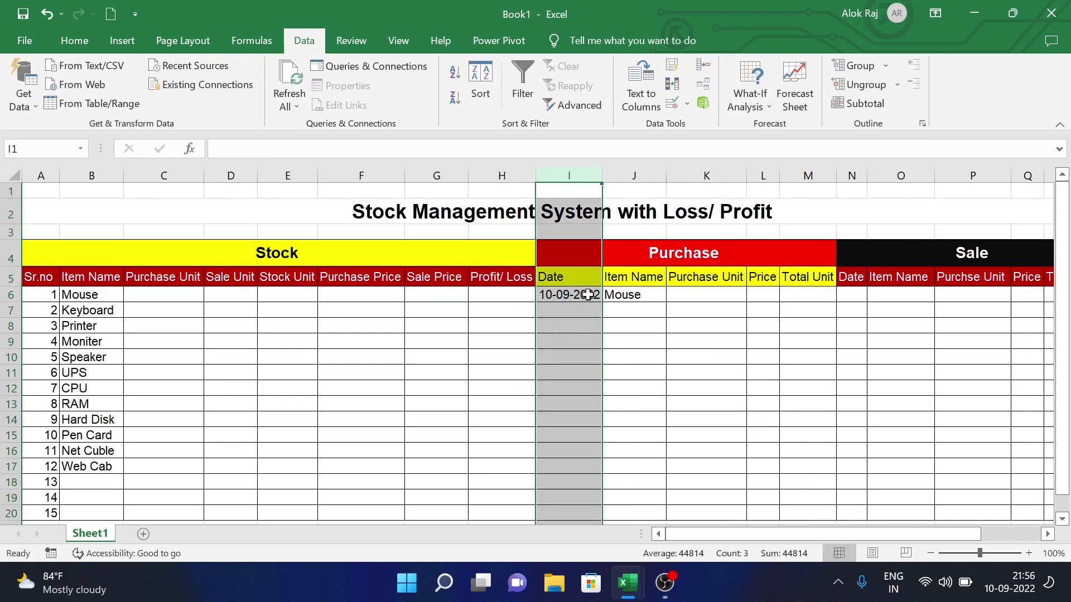
{"action": "left_click", "coordinate": [578, 343]}
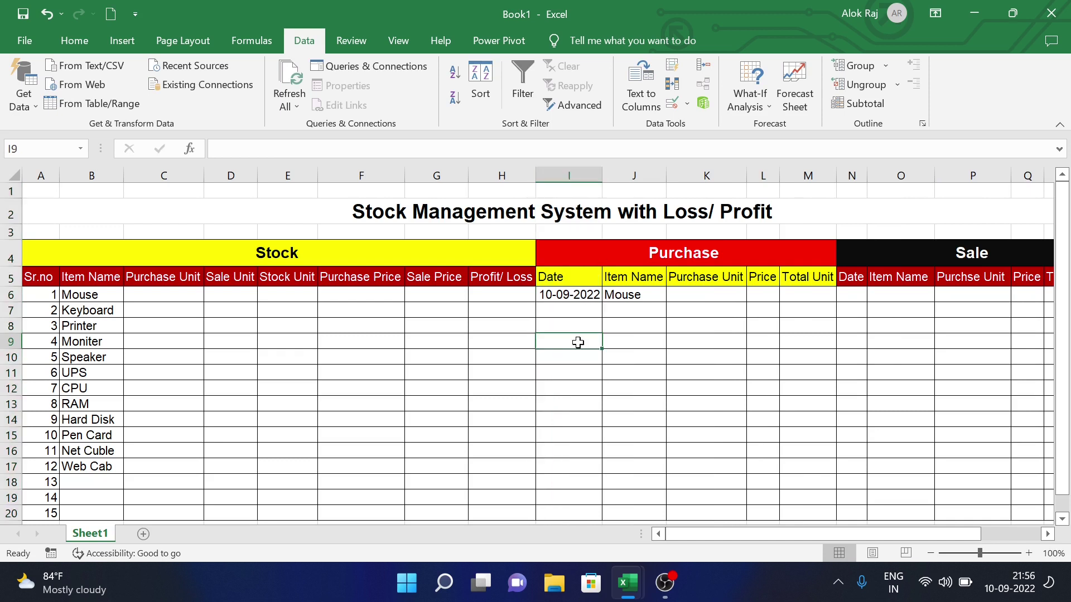
Pick UPS in J6 and enter 10 units at price 2000.
{"action": "left_click", "coordinate": [695, 294]}
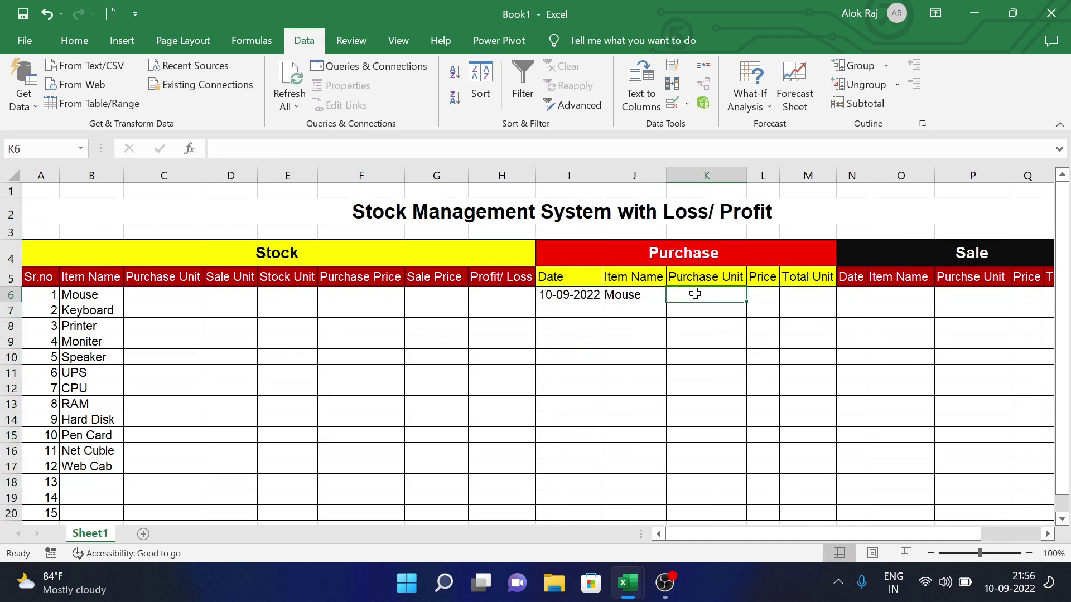
{"action": "left_click", "coordinate": [652, 292]}
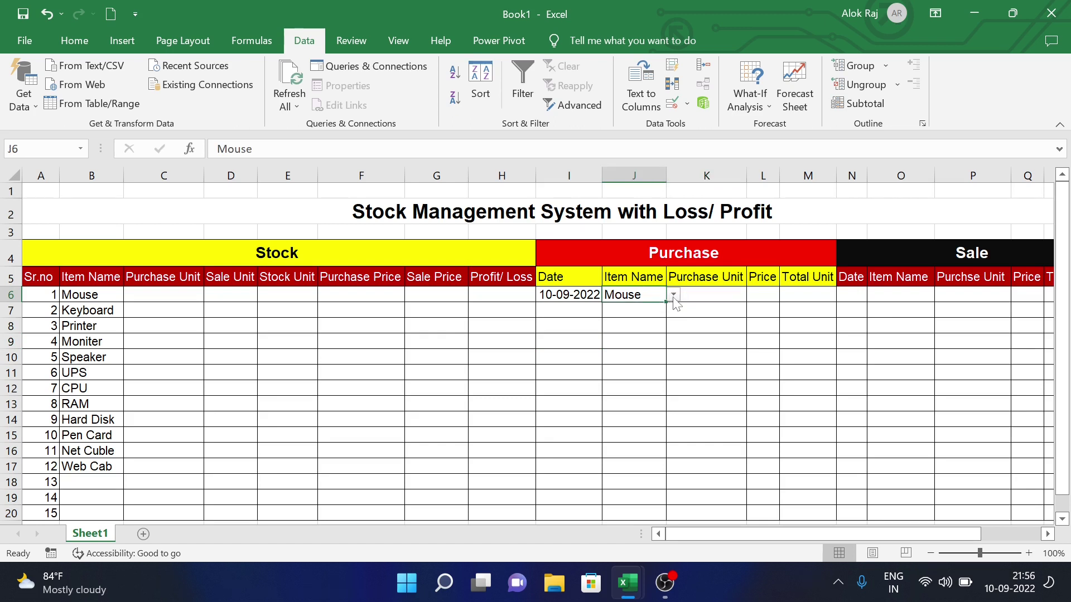
{"action": "left_click", "coordinate": [674, 294]}
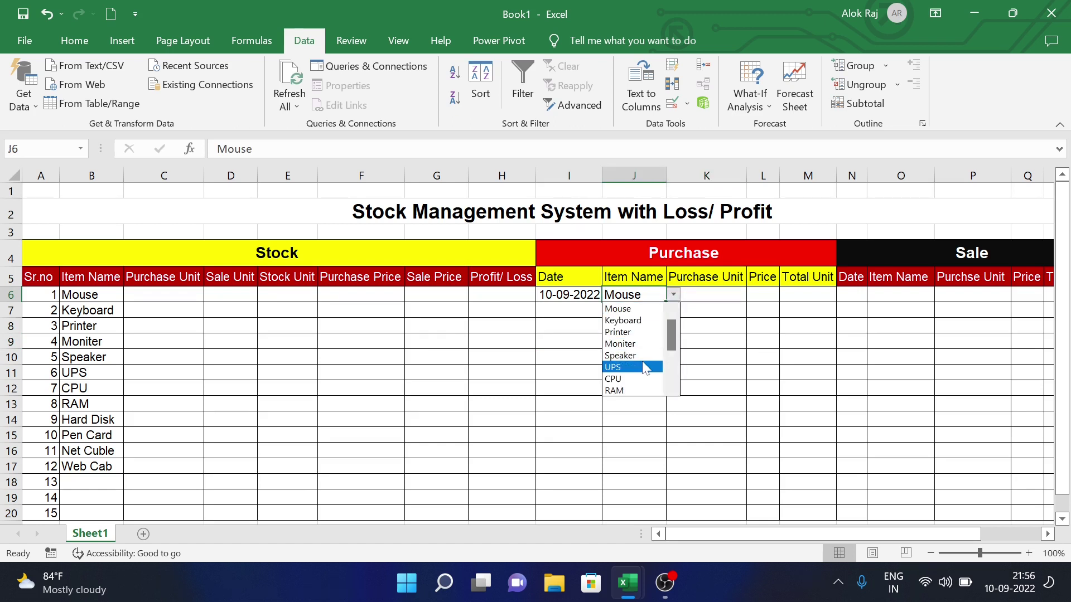
{"action": "left_click", "coordinate": [645, 367]}
{"action": "left_click", "coordinate": [696, 294]}
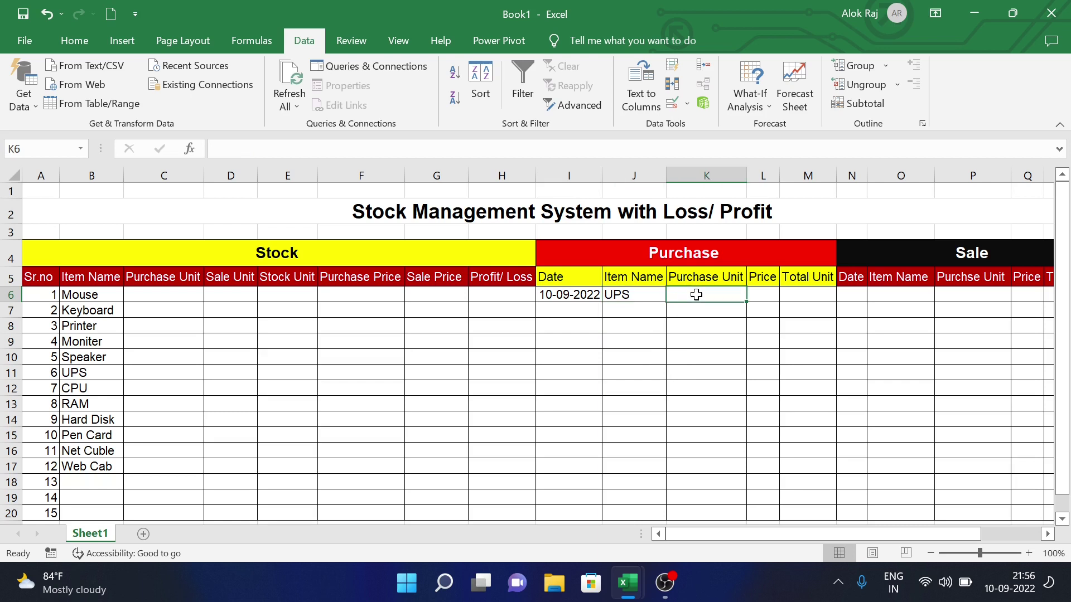
{"action": "type", "text": "10"}
{"action": "key", "text": "Tab"}
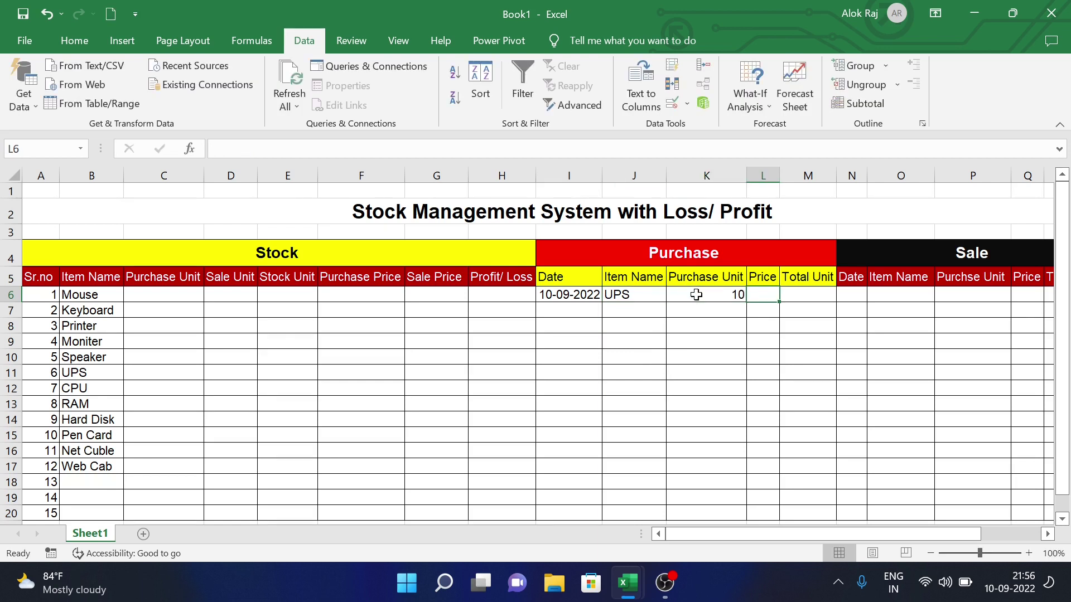
{"action": "type", "text": "2000"}
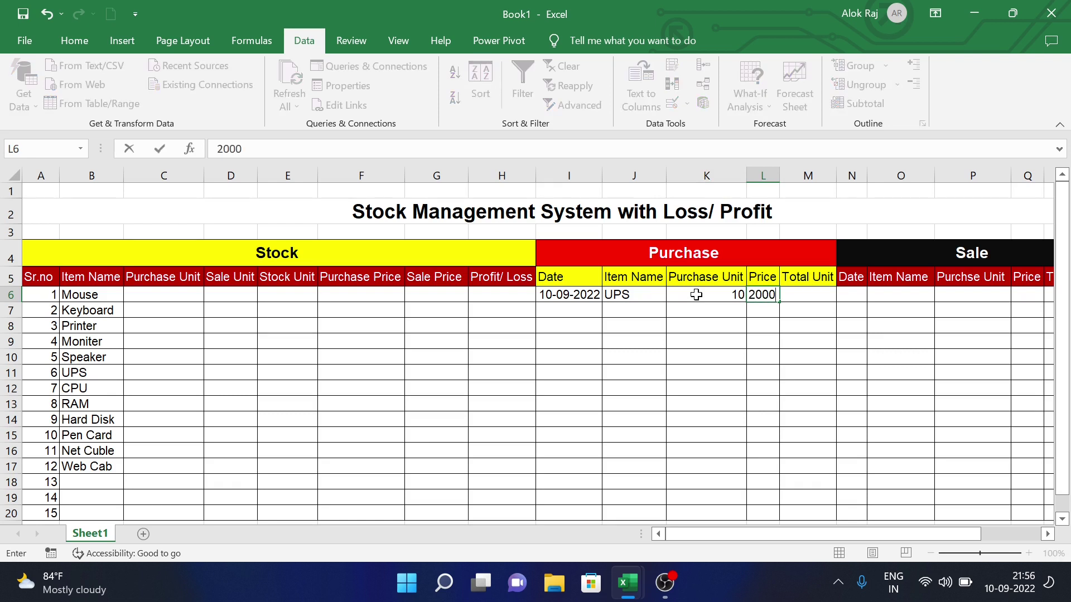
{"action": "key", "text": "Tab"}
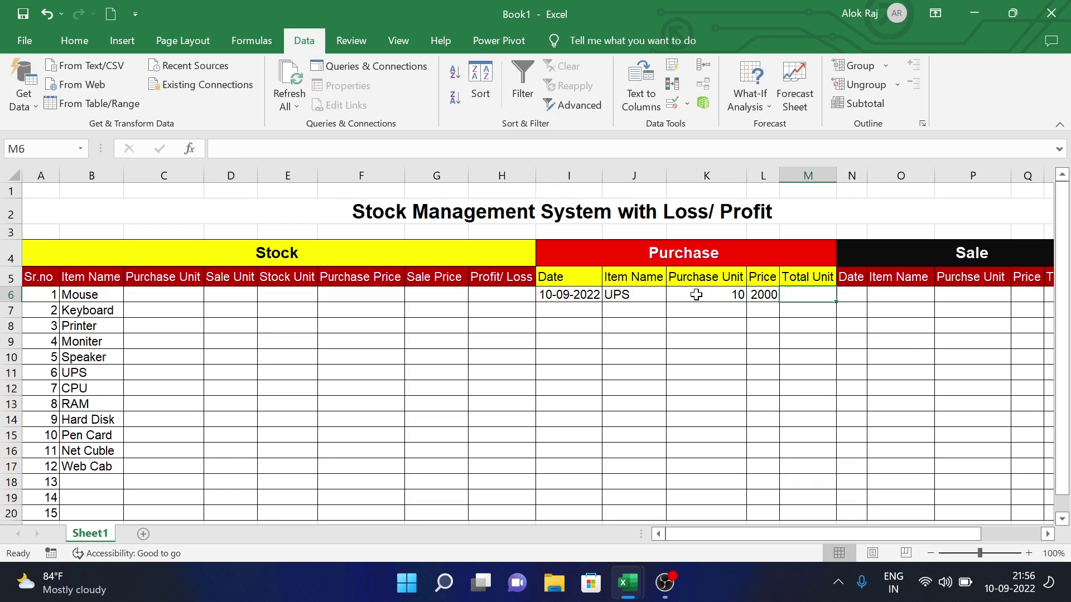
Enter =K6*L6 in M6 to total the purchase as 20000.
{"action": "type", "text": "="}
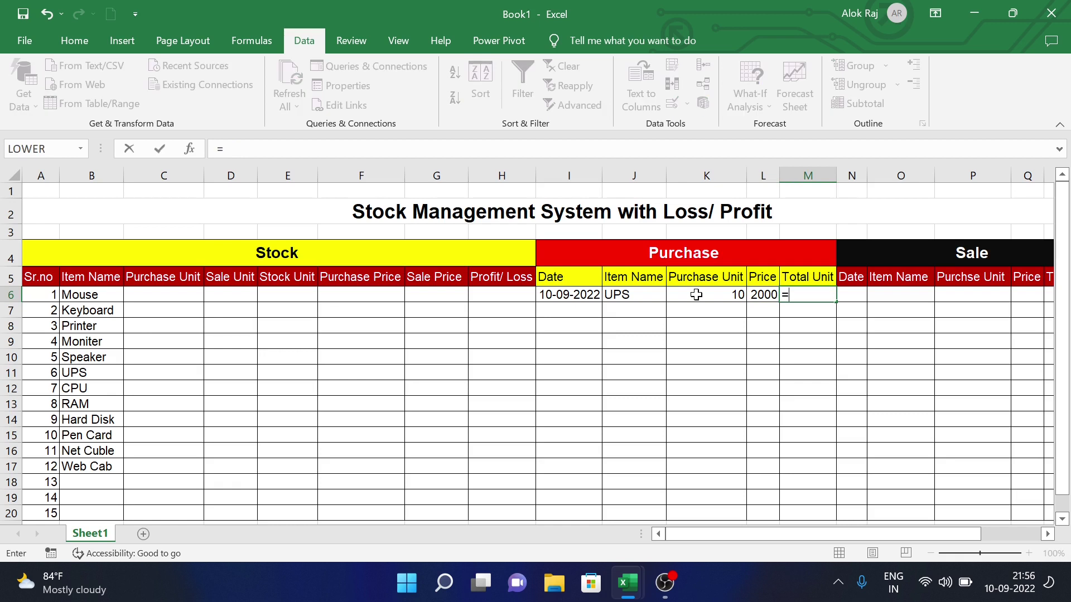
{"action": "left_click", "coordinate": [739, 295]}
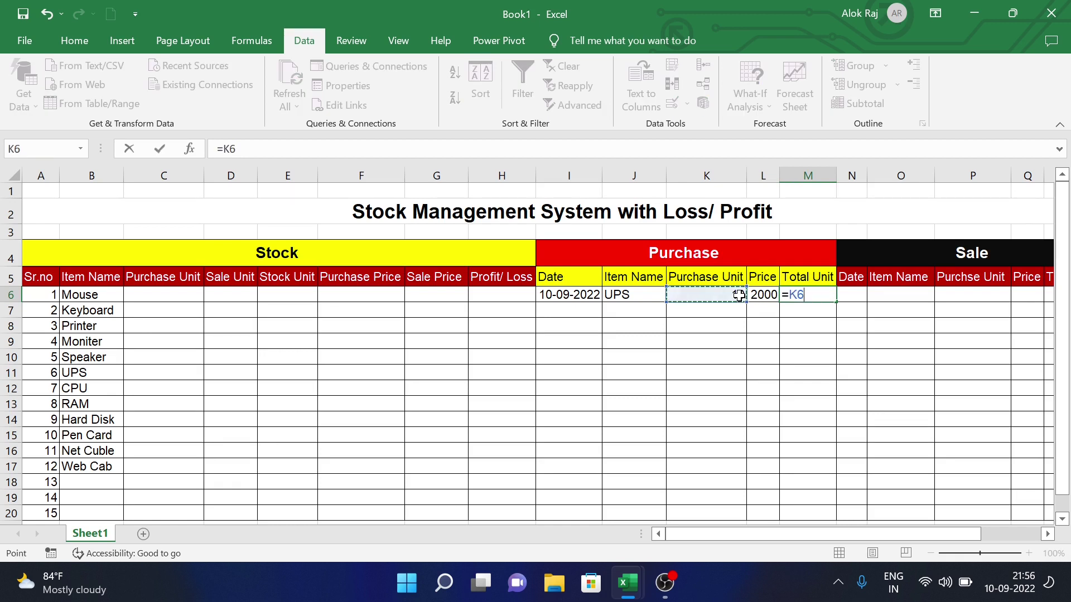
{"action": "type", "text": "*"}
{"action": "left_click", "coordinate": [765, 295]}
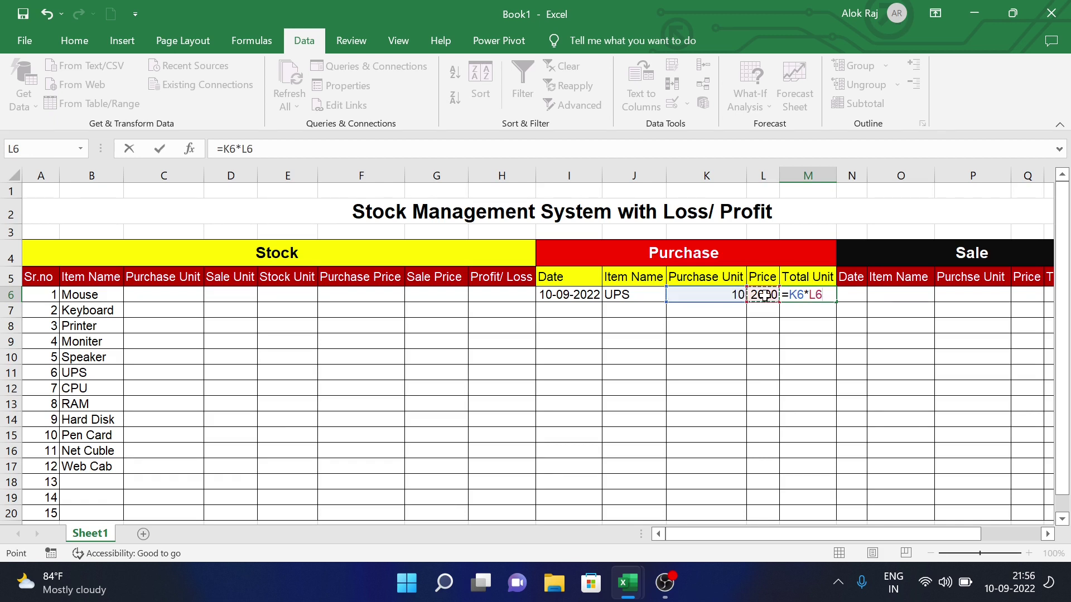
{"action": "key", "text": "Return"}
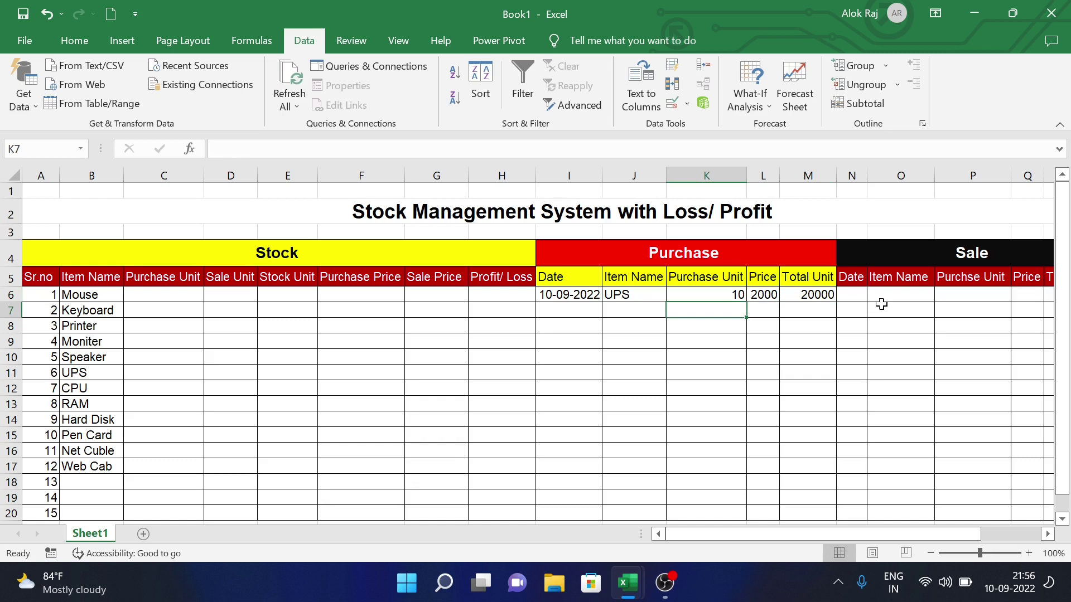
{"action": "left_click", "coordinate": [811, 293]}
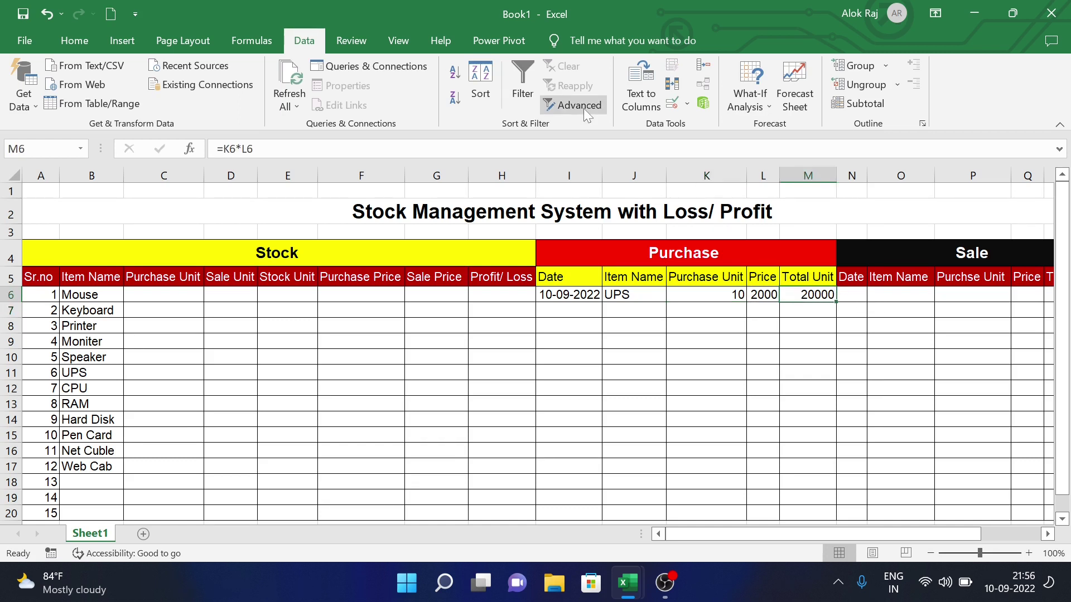
{"action": "left_click", "coordinate": [54, 41]}
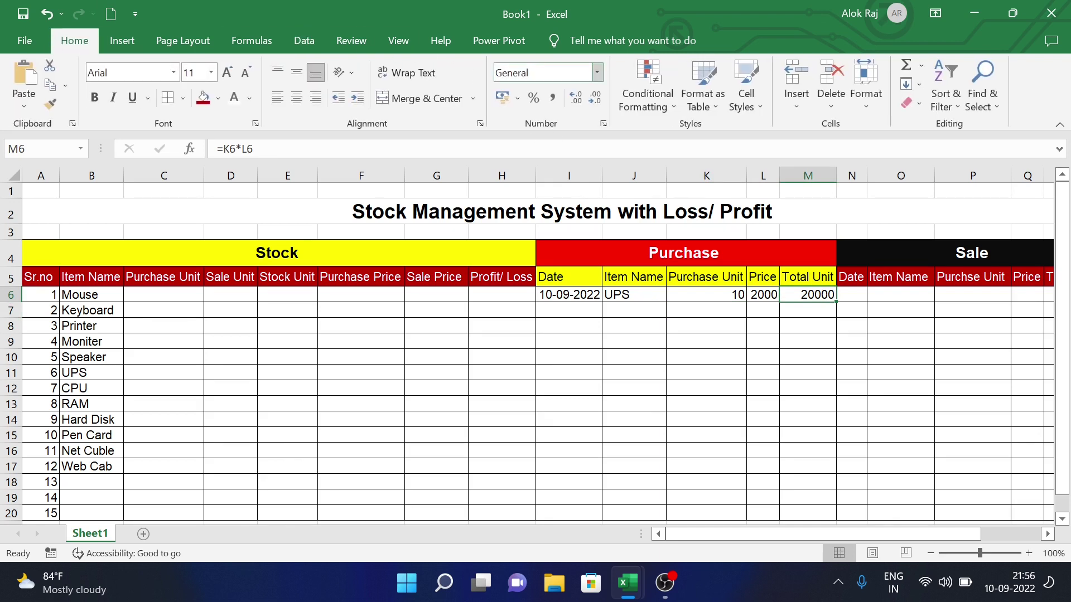
Format M6 and L6 as rupee currency with no decimals (₹ 20,000 and ₹ 2,000).
{"action": "left_click", "coordinate": [597, 72]}
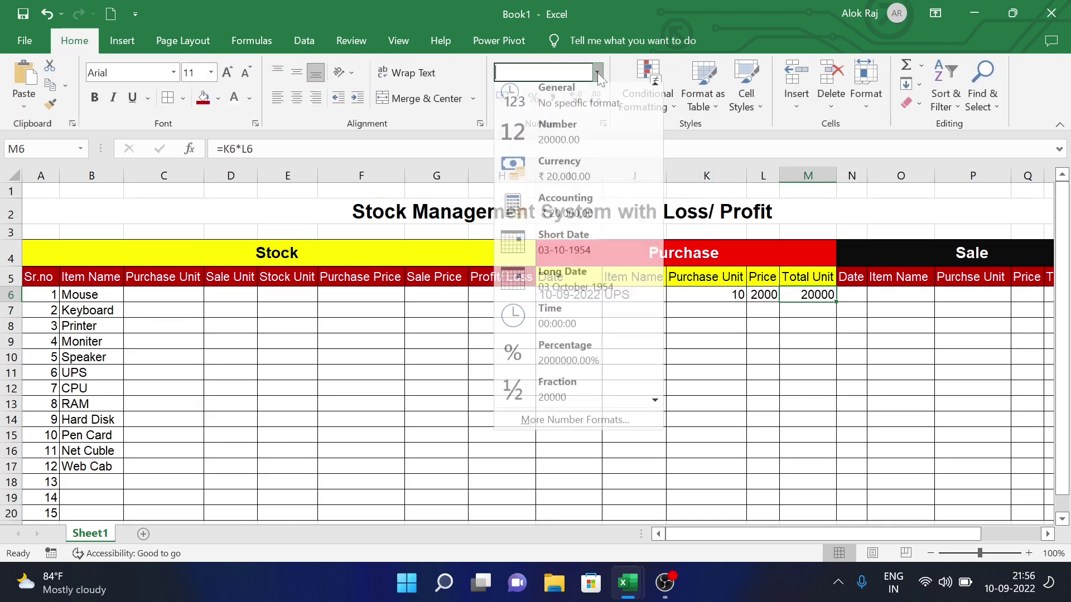
{"action": "left_click", "coordinate": [560, 186]}
{"action": "left_click", "coordinate": [598, 104]}
{"action": "left_click", "coordinate": [598, 104]}
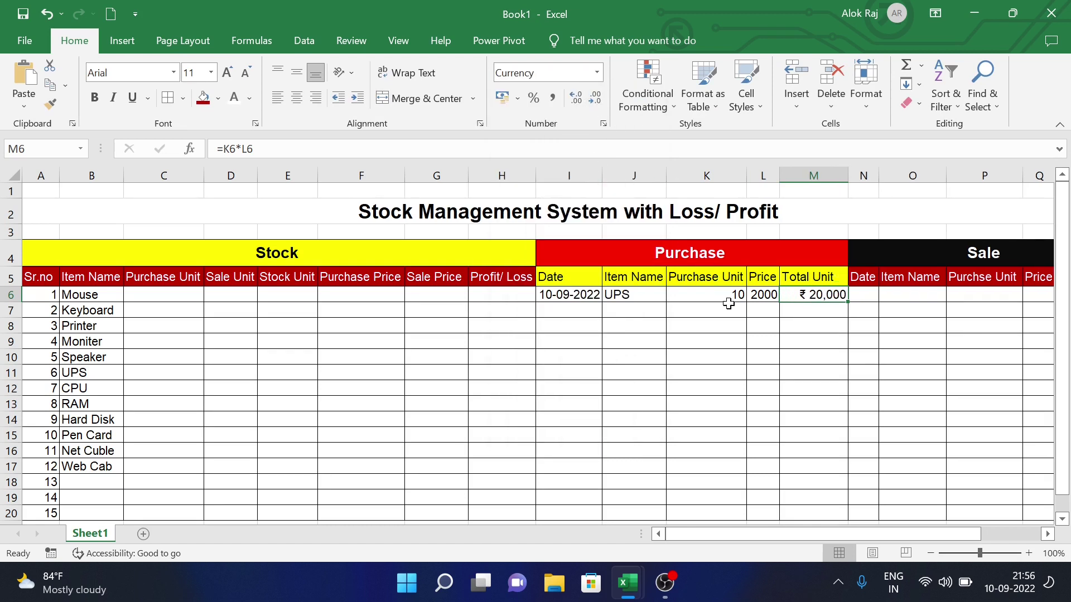
{"action": "left_click", "coordinate": [763, 296]}
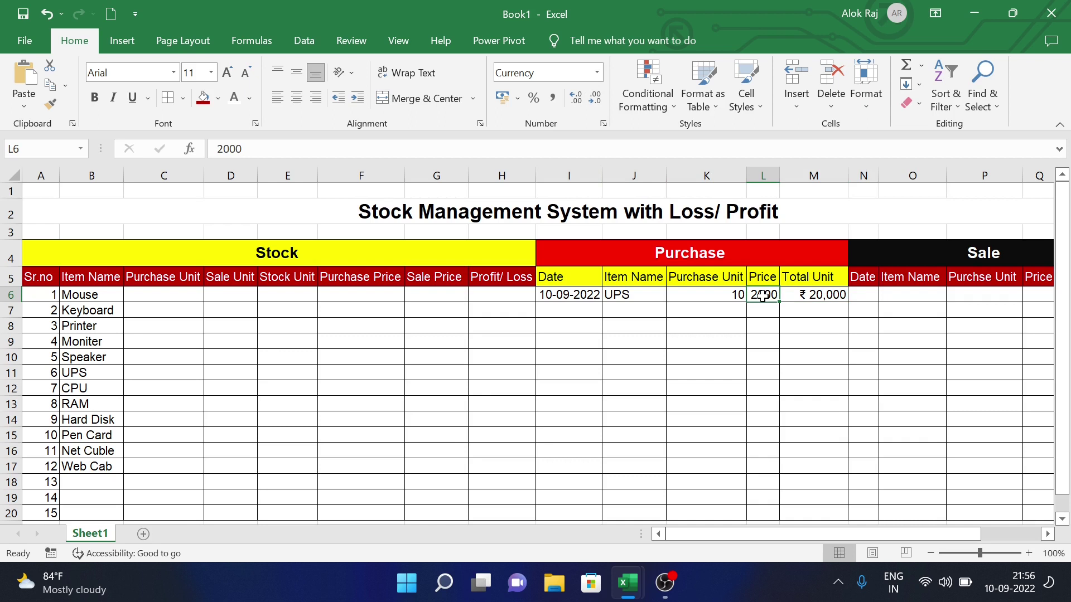
{"action": "left_click", "coordinate": [597, 78]}
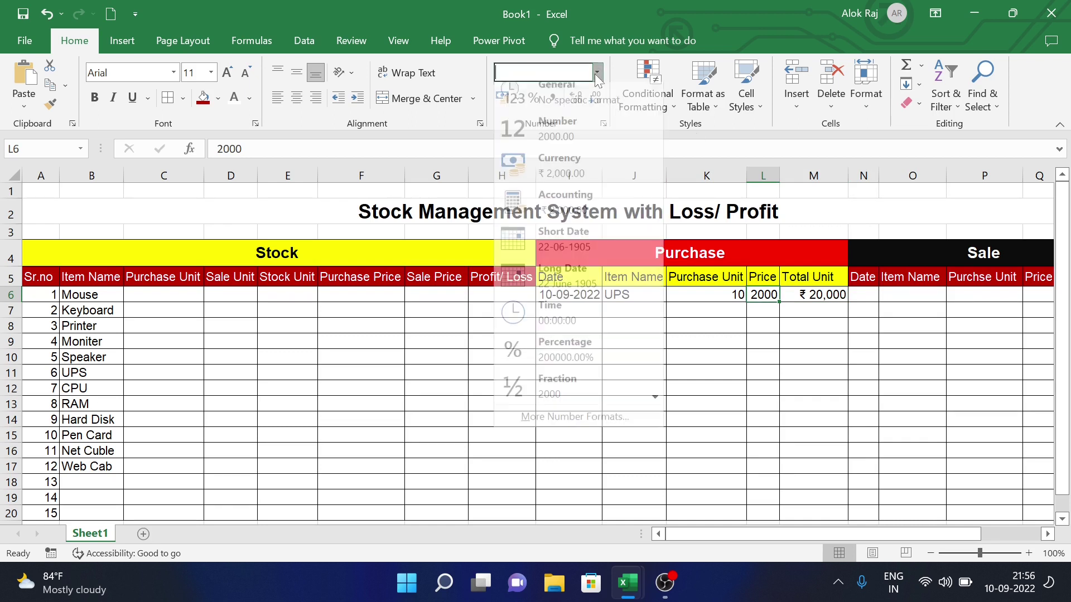
{"action": "left_click", "coordinate": [588, 175]}
{"action": "left_click", "coordinate": [599, 104]}
{"action": "left_click", "coordinate": [599, 104]}
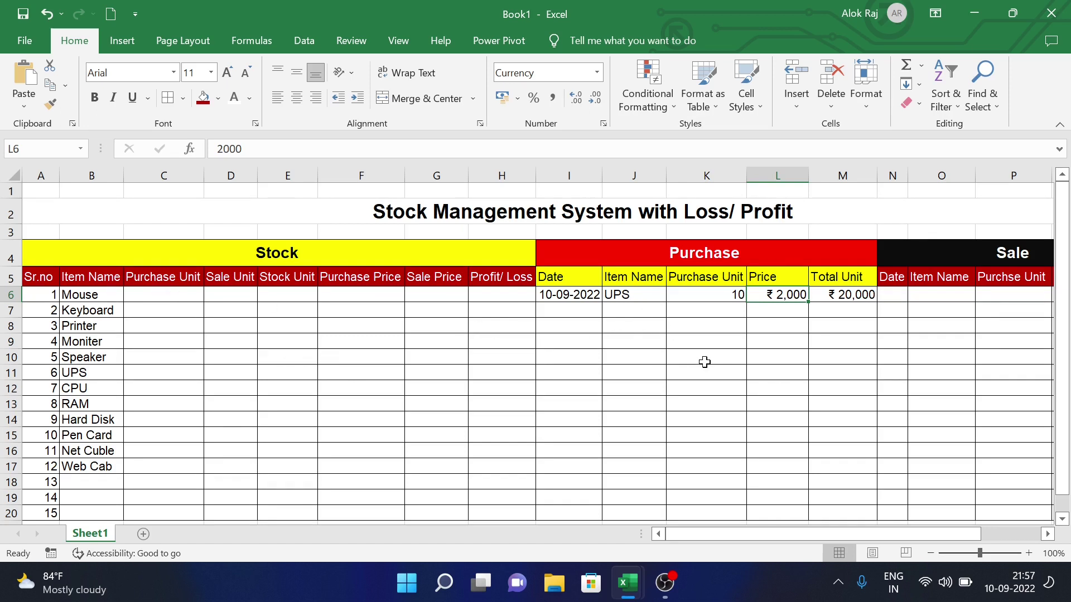
{"action": "left_click", "coordinate": [176, 299]}
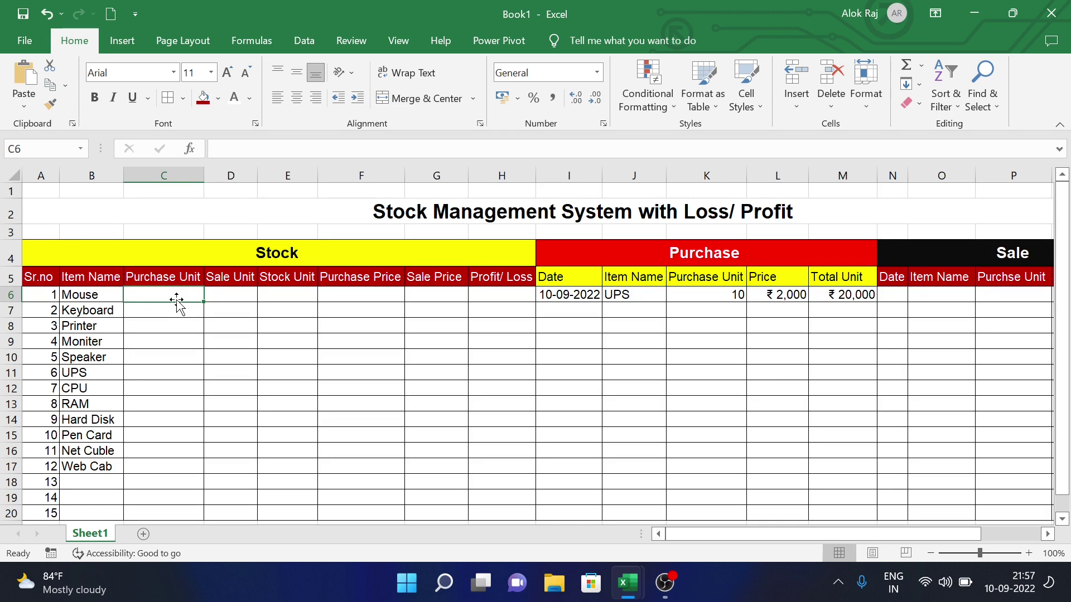
Start =SUMIF in C6 with the absolute range $J$6:$J$20.
{"action": "type", "text": "="}
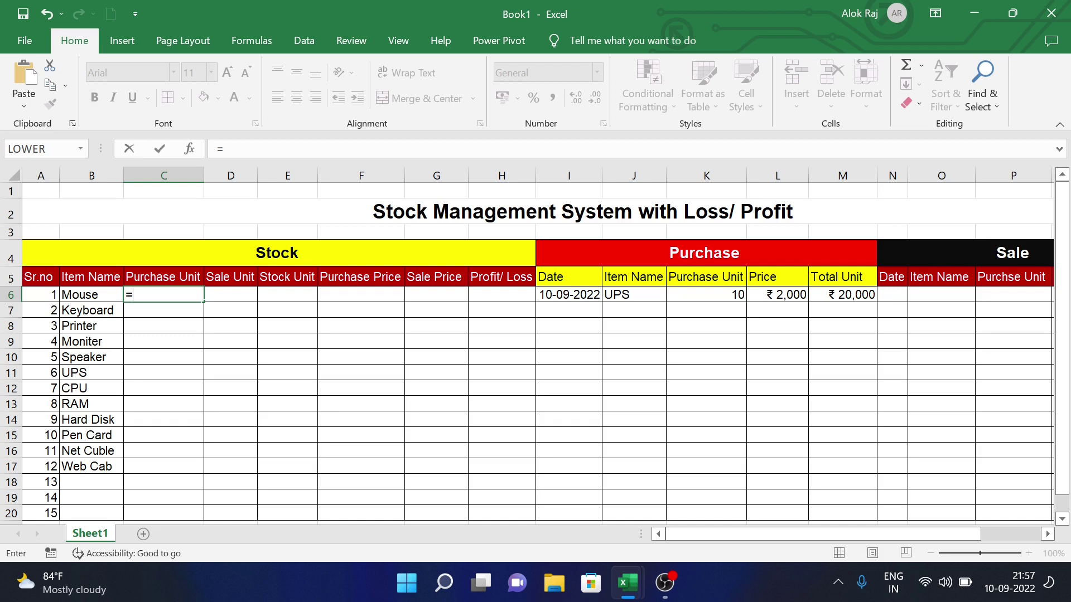
{"action": "type", "text": "sumif"}
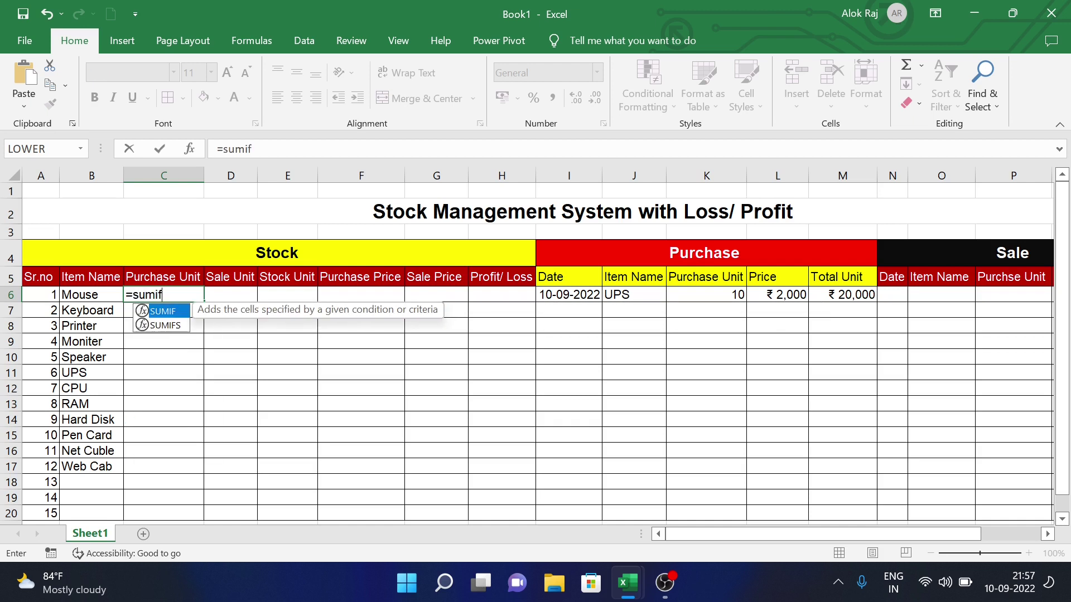
{"action": "type", "text": "("}
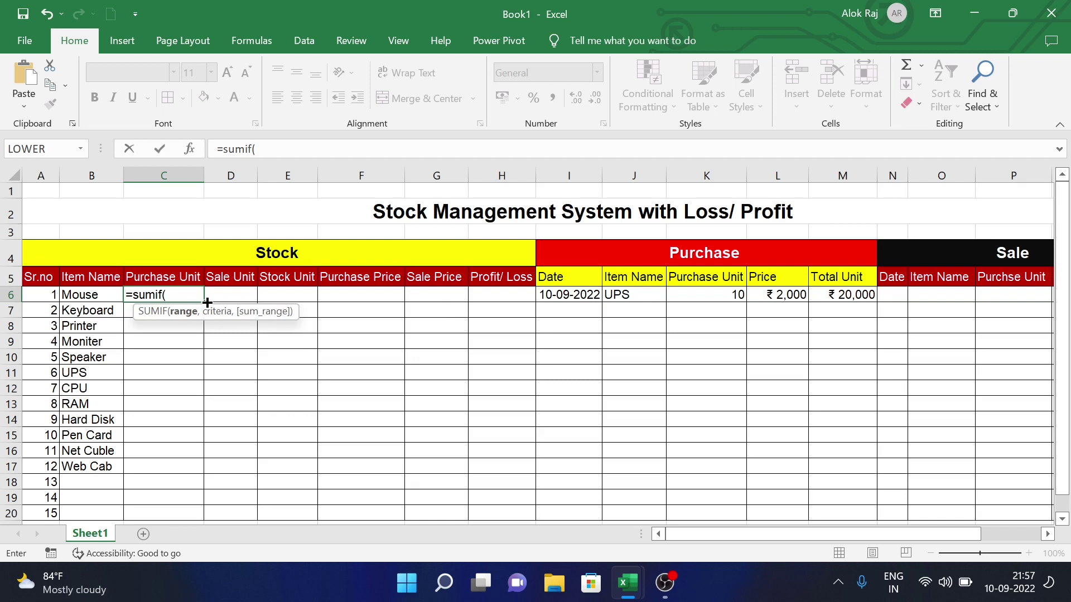
{"action": "mouse_move", "coordinate": [627, 294]}
{"action": "left_mouse_down"}
{"action": "mouse_move", "coordinate": [627, 513]}
{"action": "mouse_move", "coordinate": [630, 390]}
{"action": "left_mouse_up"}
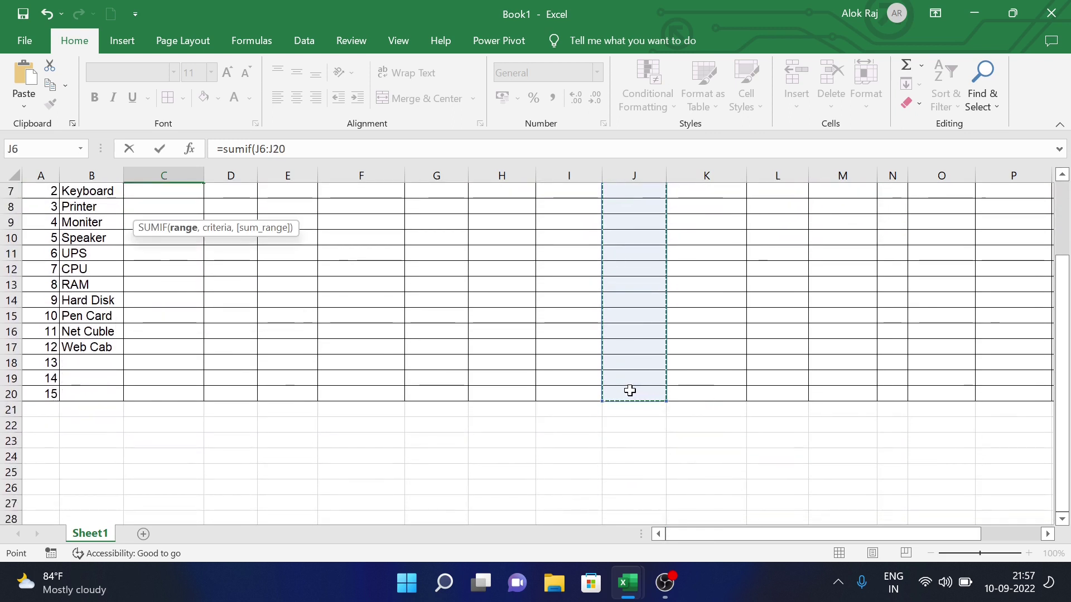
{"action": "scroll", "coordinate": [630, 391], "scroll_direction": "up", "scroll_amount": 2}
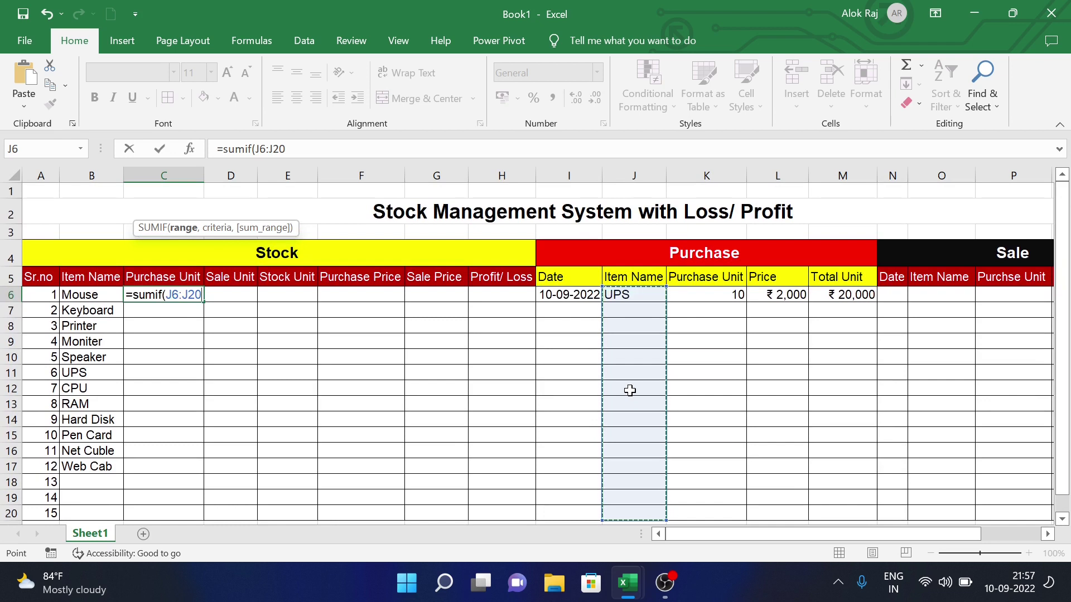
{"action": "key", "text": "F4"}
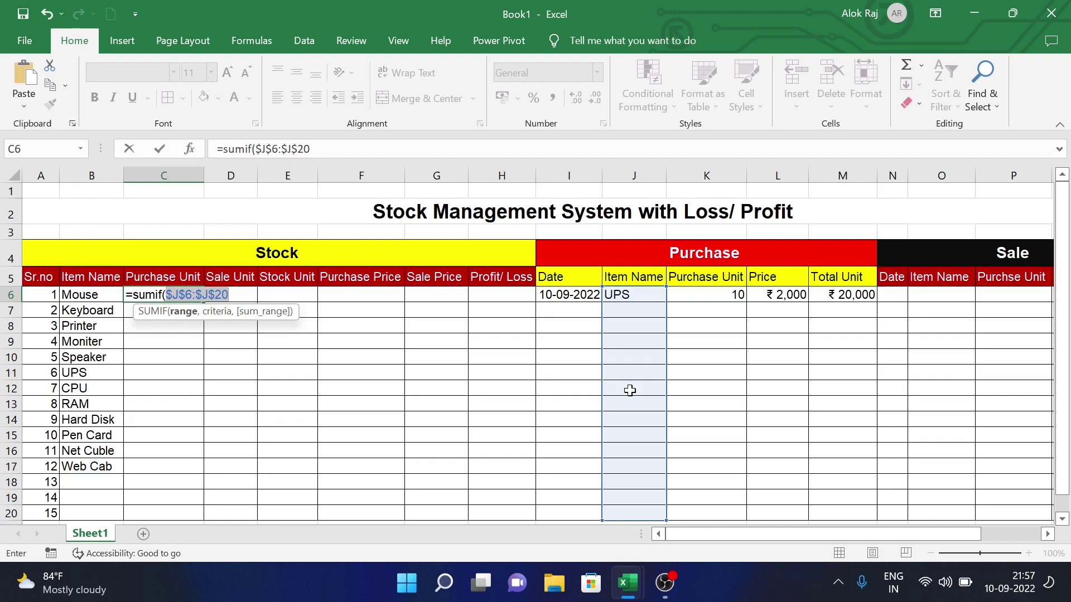
{"action": "key", "text": "ctrl+z"}
{"action": "key", "text": "ctrl+y"}
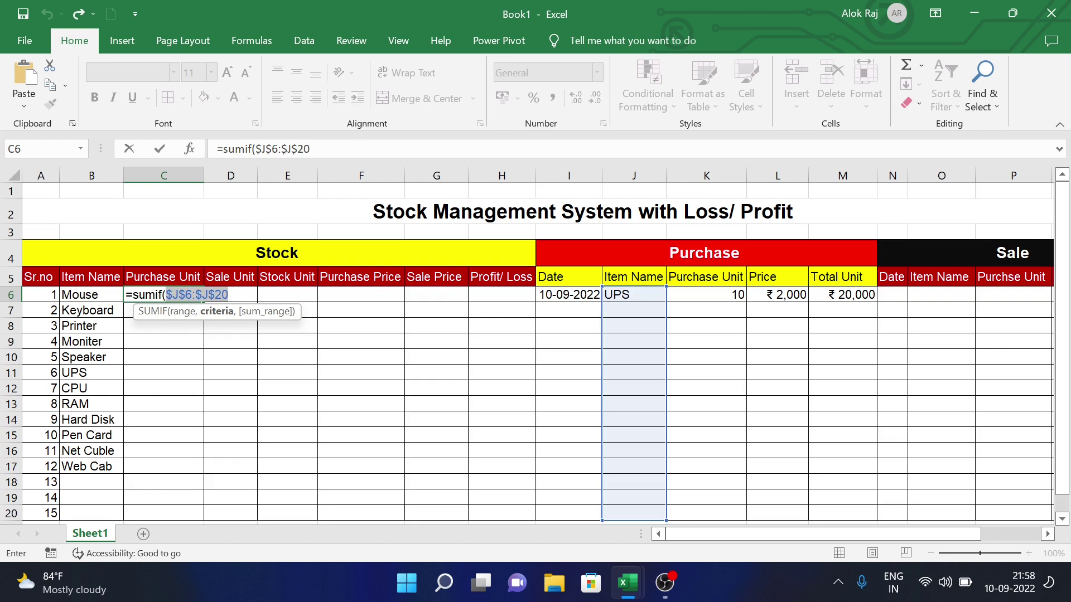
Add criterion B6 and absolute sum range $K$6:$K$20, then commit the formula.
{"action": "type", "text": ","}
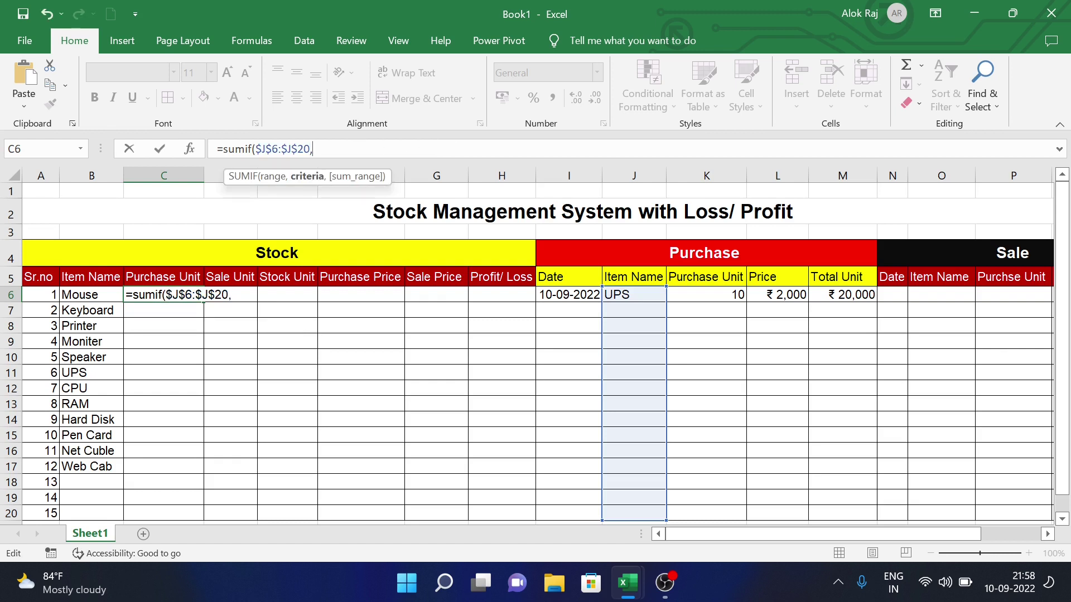
{"action": "left_click", "coordinate": [80, 296]}
{"action": "type", "text": ","}
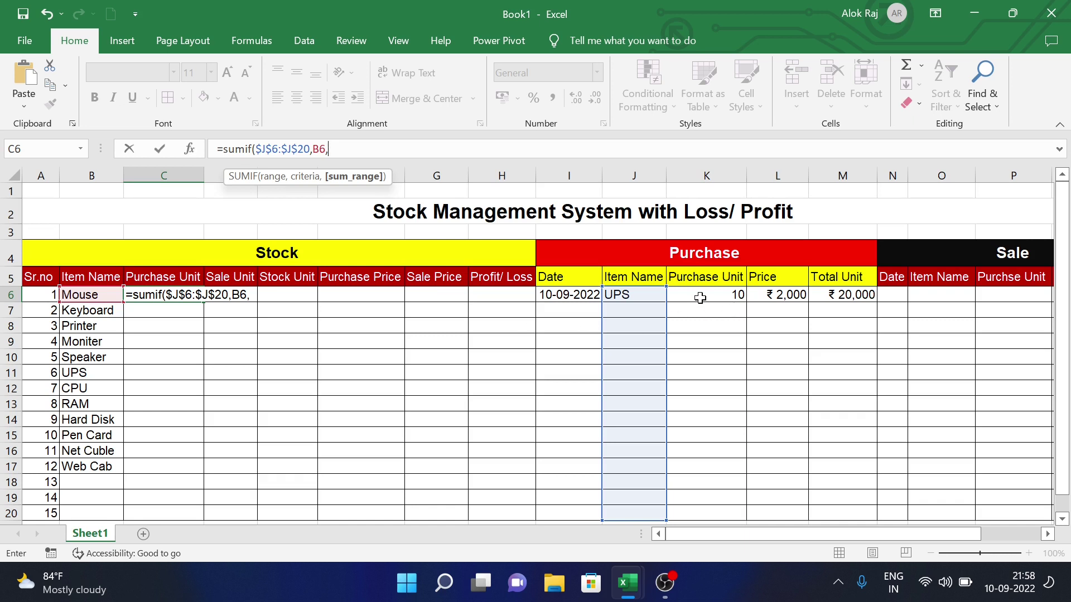
{"action": "mouse_move", "coordinate": [701, 297]}
{"action": "left_mouse_down"}
{"action": "mouse_move", "coordinate": [713, 534]}
{"action": "mouse_move", "coordinate": [687, 422]}
{"action": "left_mouse_up"}
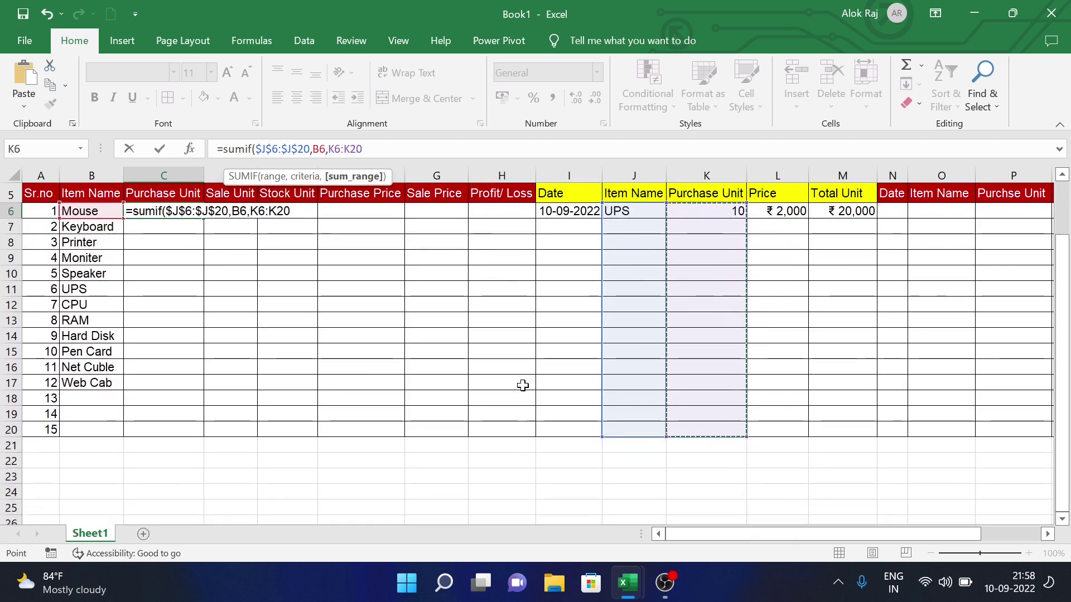
{"action": "scroll", "coordinate": [522, 386], "scroll_direction": "up", "scroll_amount": 2}
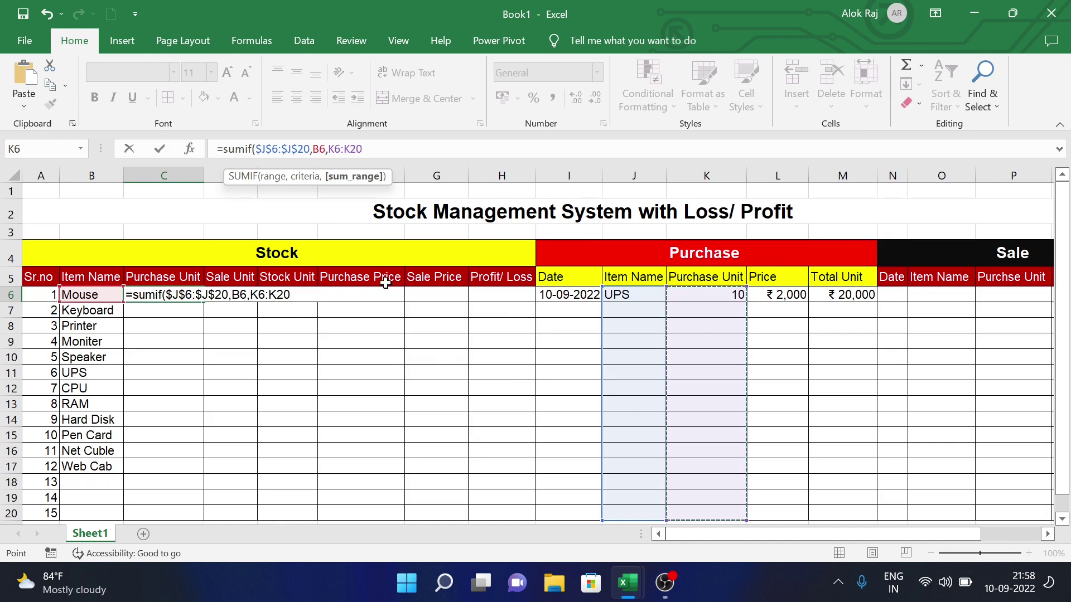
{"action": "key", "text": "F4"}
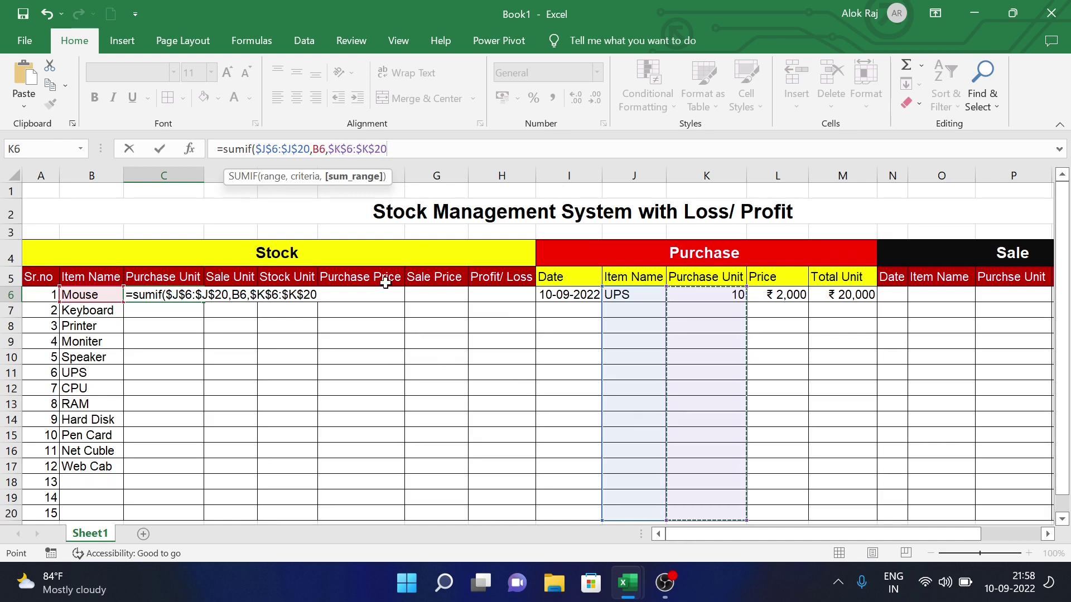
{"action": "type", "text": ")"}
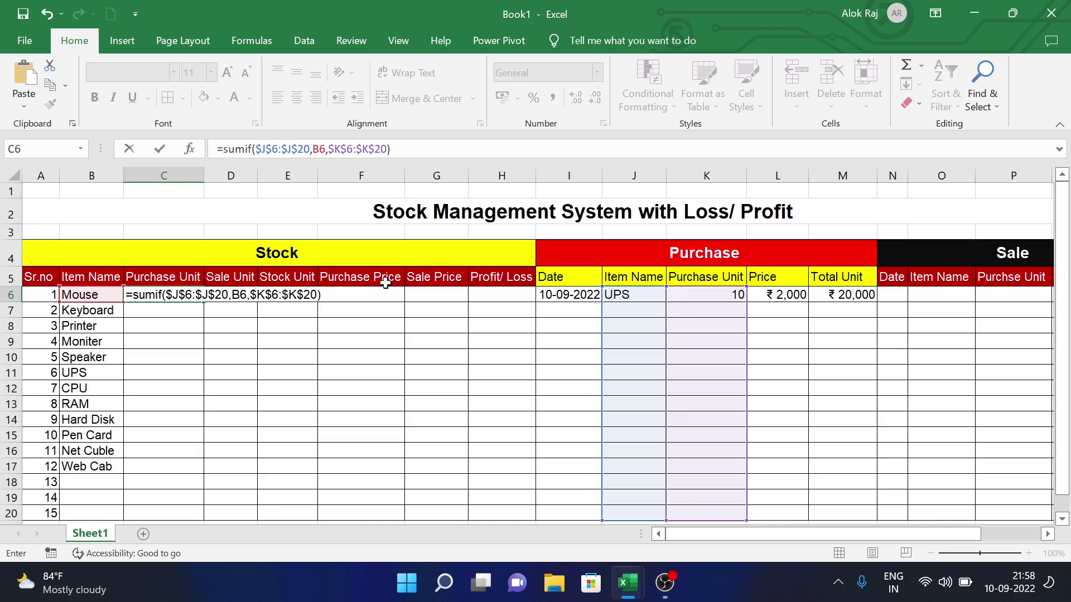
{"action": "key", "text": "Return"}
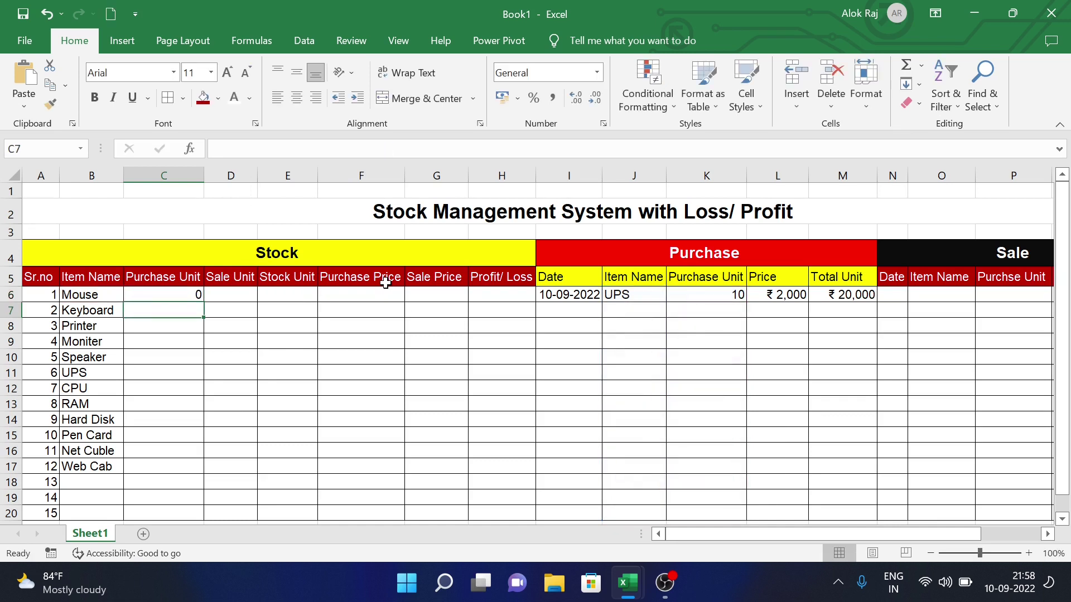
{"action": "left_click", "coordinate": [187, 294]}
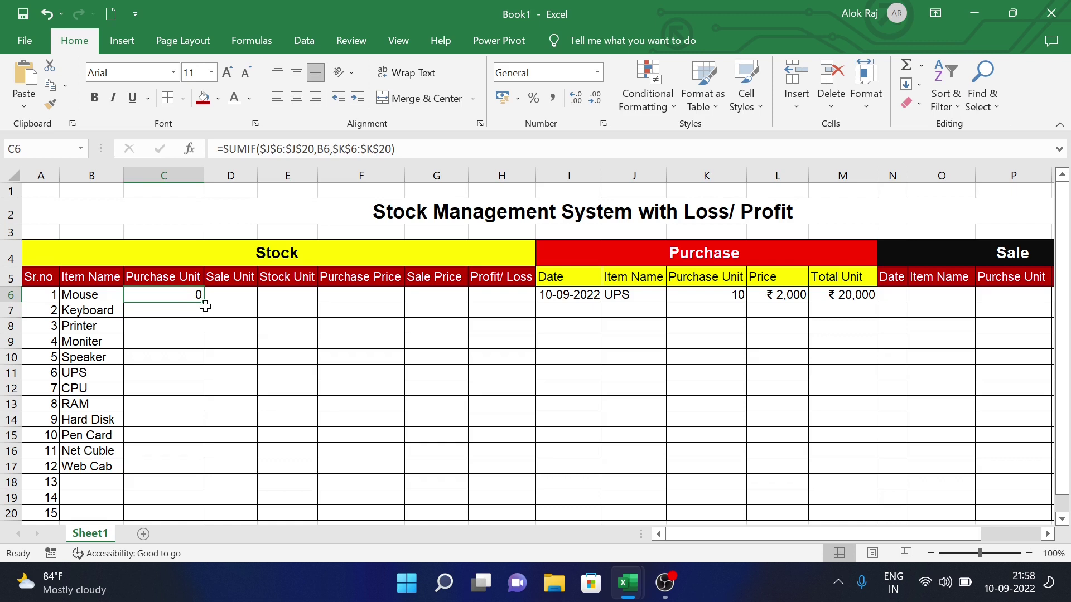
Fill C6's SUMIF down to C20 and centre the values horizontally and vertically.
{"action": "double_click", "coordinate": [203, 302]}
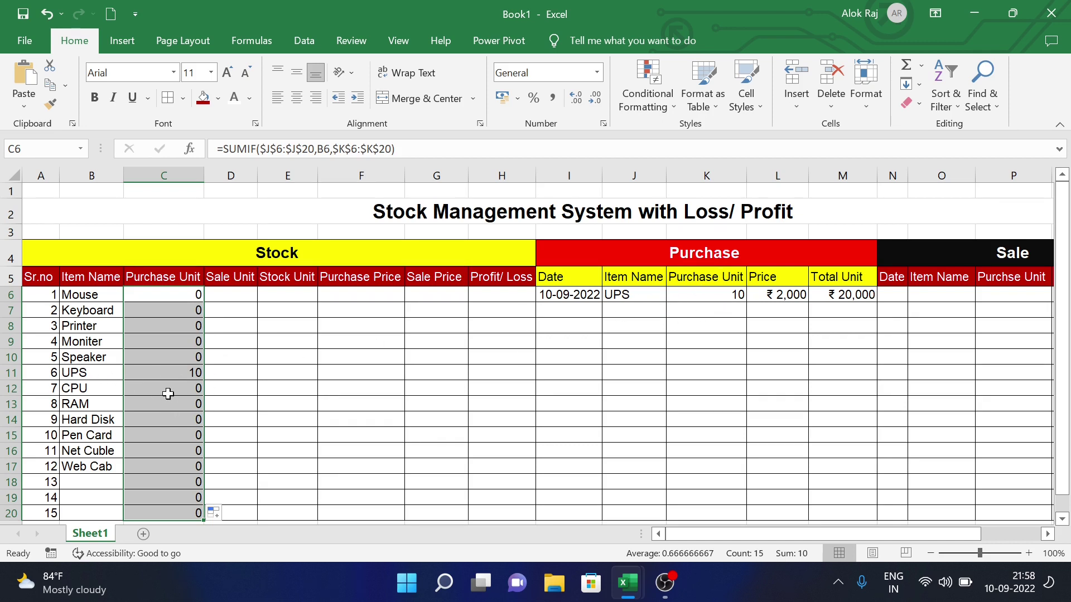
{"action": "left_click", "coordinate": [290, 72]}
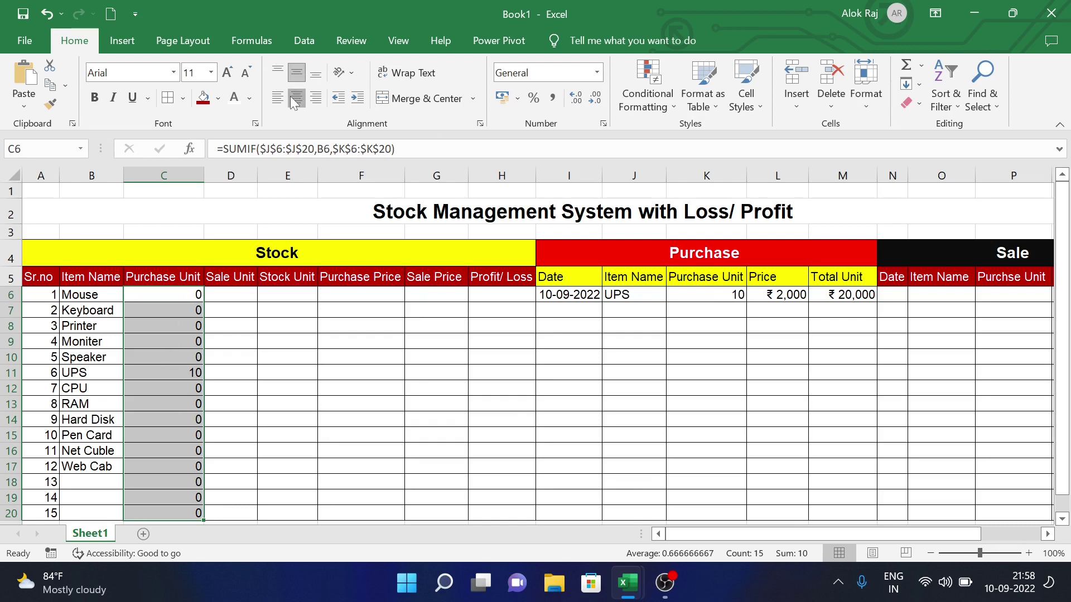
{"action": "left_click", "coordinate": [290, 95]}
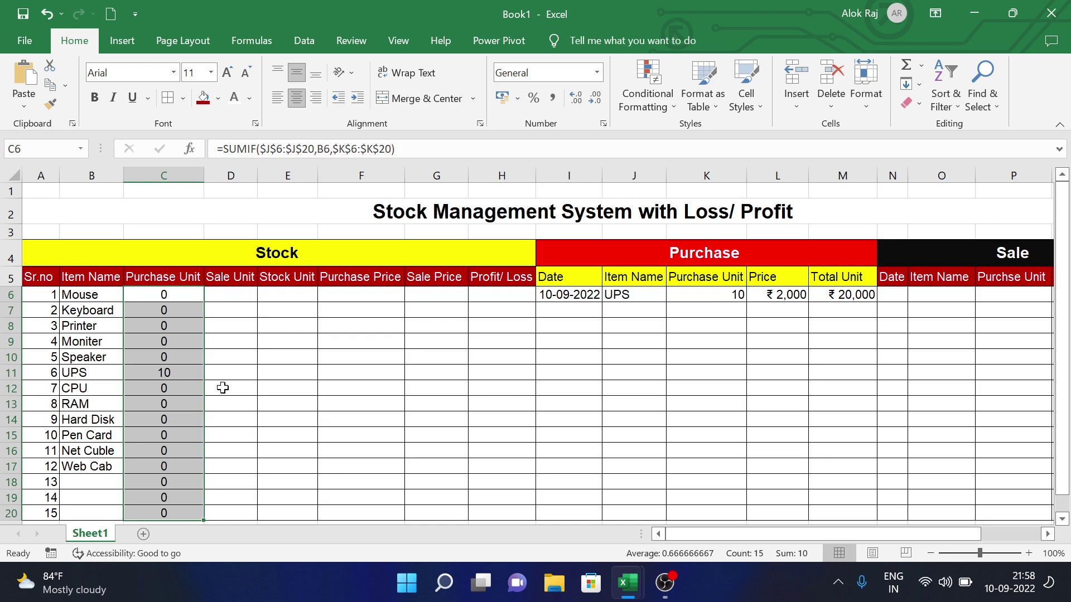
{"action": "scroll", "coordinate": [663, 389], "scroll_direction": "right", "scroll_amount": 3}
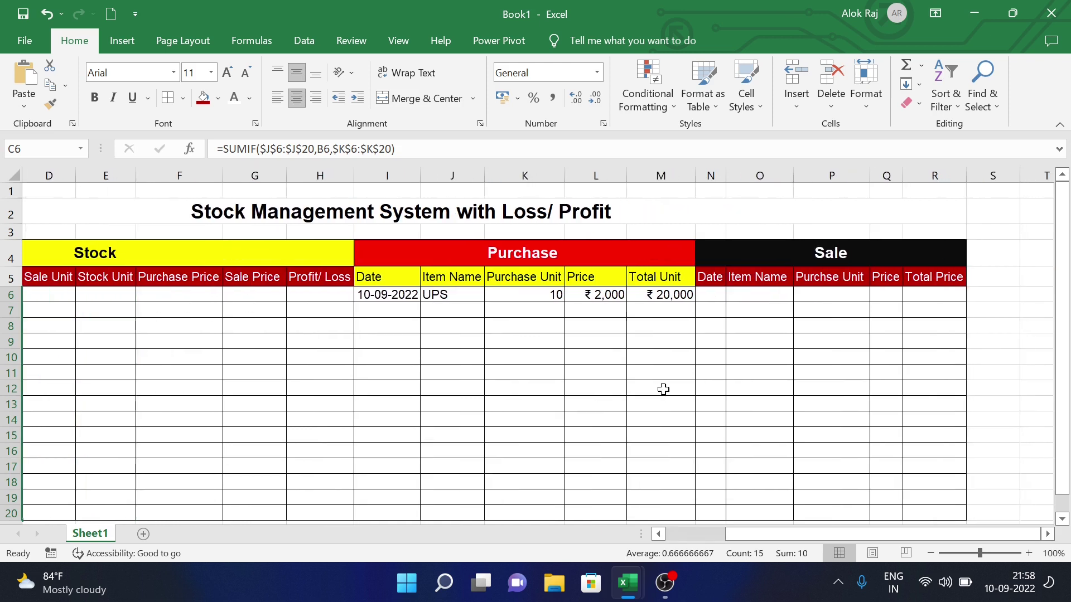
Enter today's date (10-09-2022) in N6 and choose CPU in O6.
{"action": "left_click", "coordinate": [717, 295]}
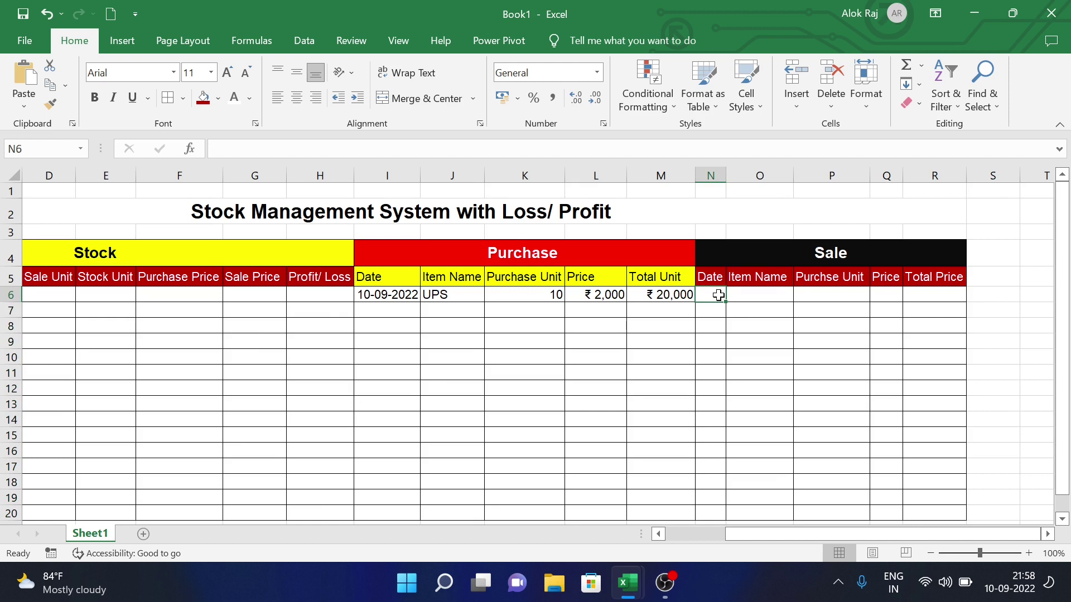
{"action": "key", "text": "ctrl+semicolon"}
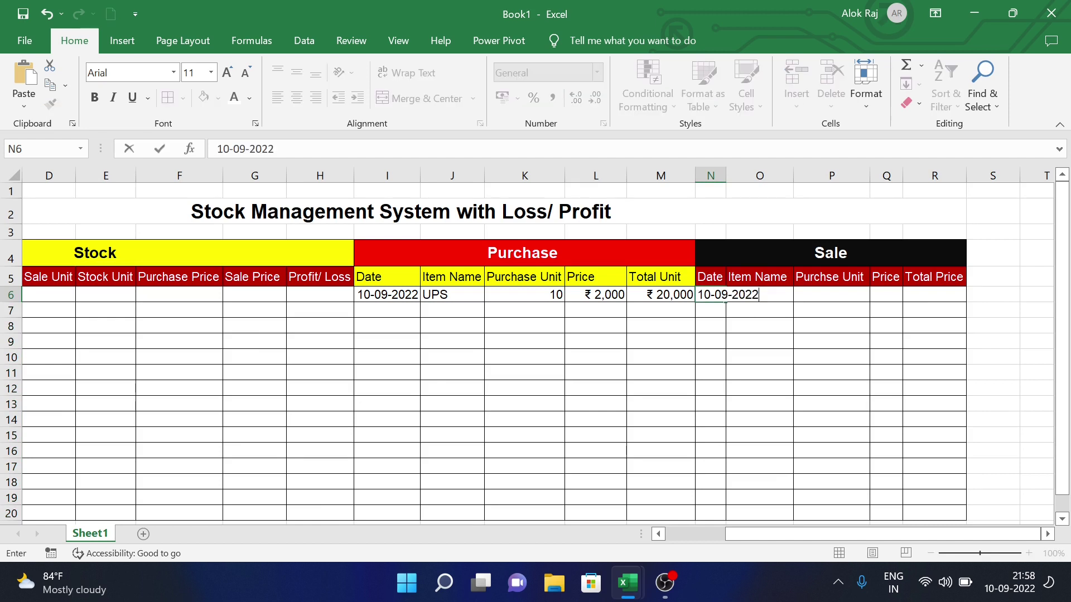
{"action": "left_click", "coordinate": [724, 176]}
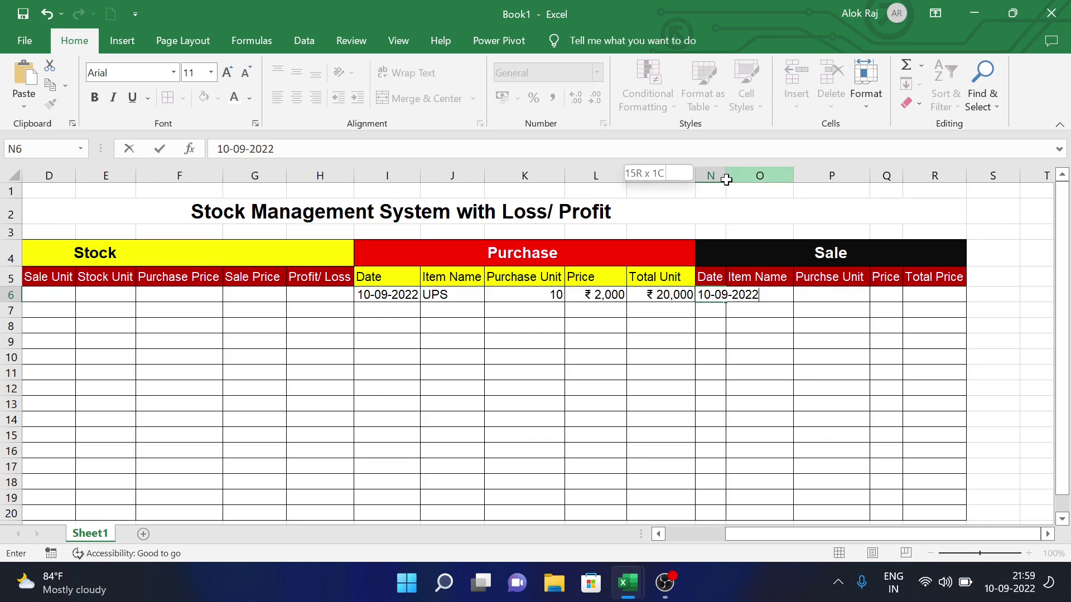
{"action": "left_click", "coordinate": [794, 300]}
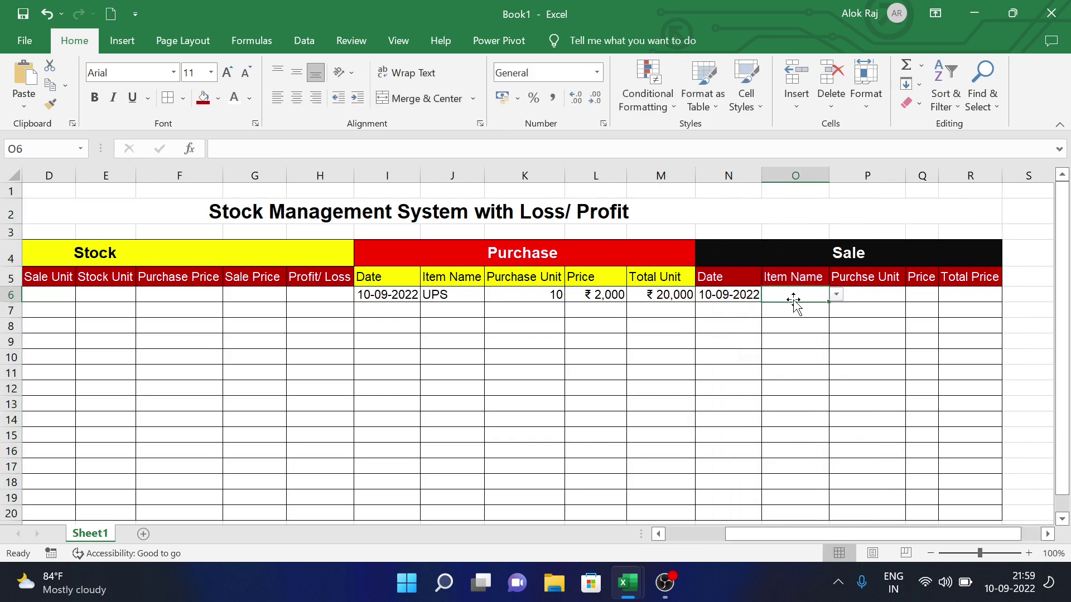
{"action": "left_click", "coordinate": [836, 295]}
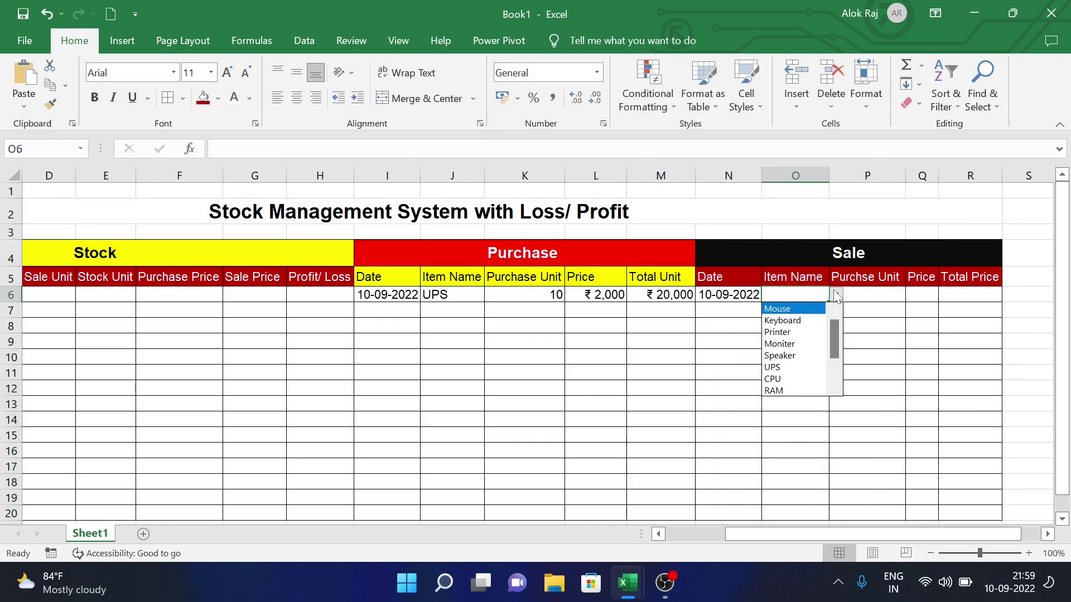
{"action": "left_click", "coordinate": [778, 378]}
Enter 4 units in P6 and price 3599 in Q6, starting the total formula.
{"action": "left_click", "coordinate": [872, 301]}
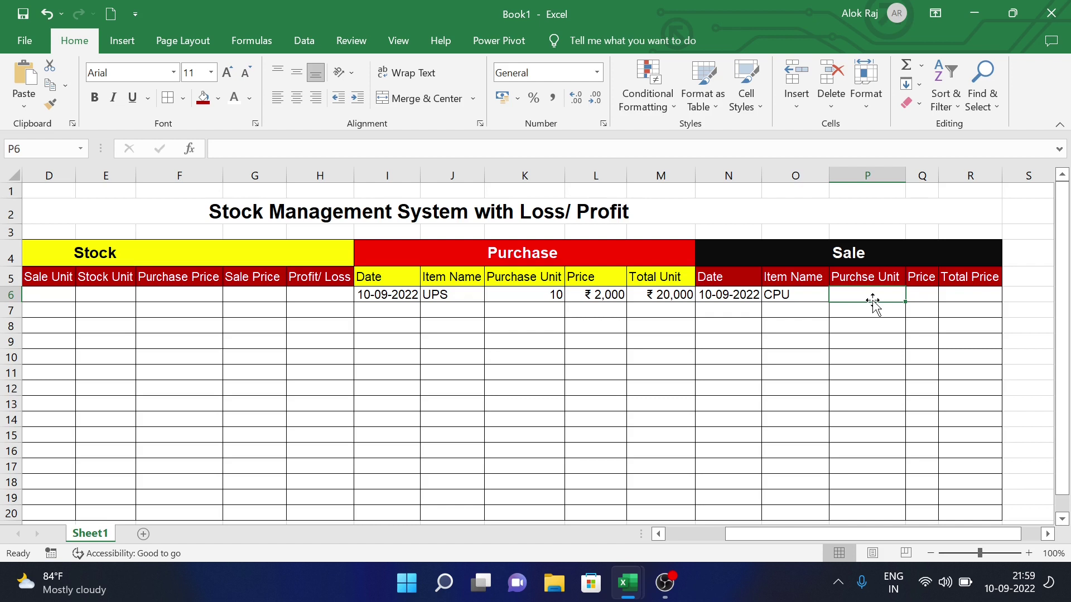
{"action": "type", "text": "4"}
{"action": "key", "text": "Tab"}
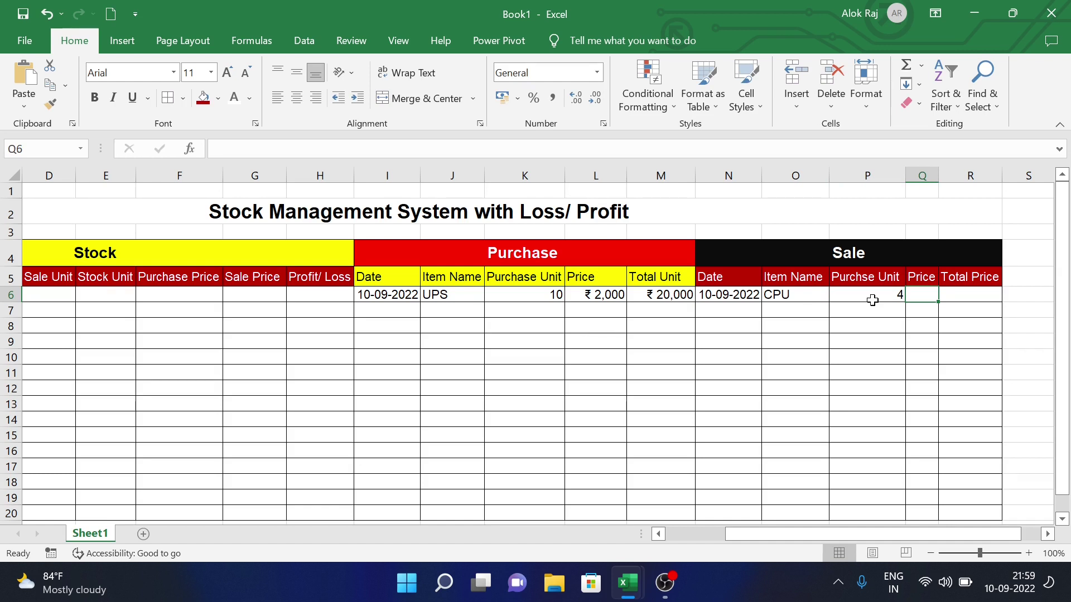
{"action": "type", "text": "35"}
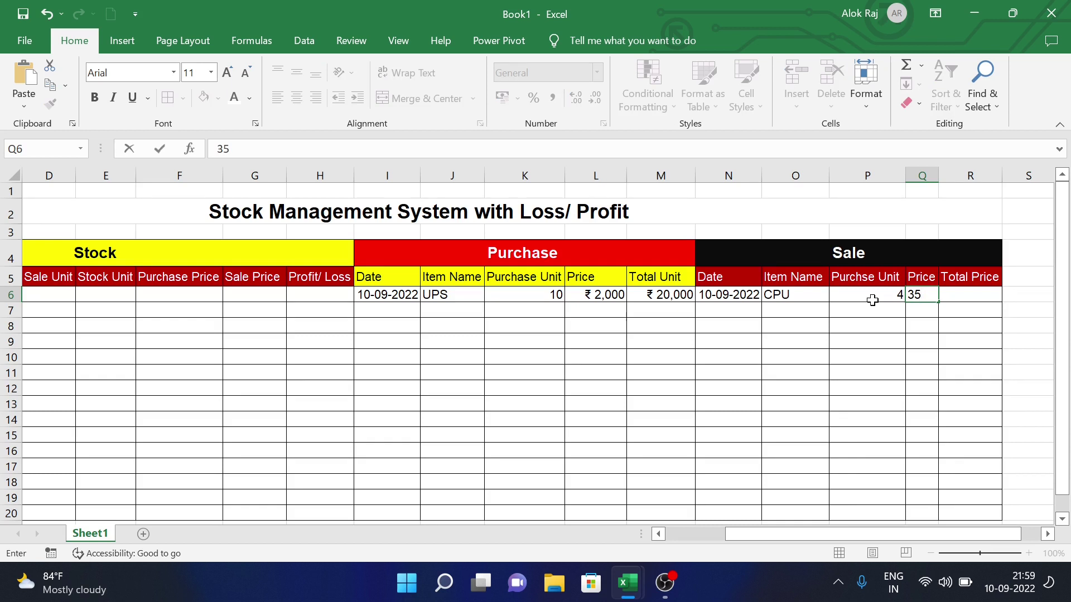
{"action": "type", "text": "99"}
{"action": "key", "text": "Tab"}
{"action": "type", "text": "="}
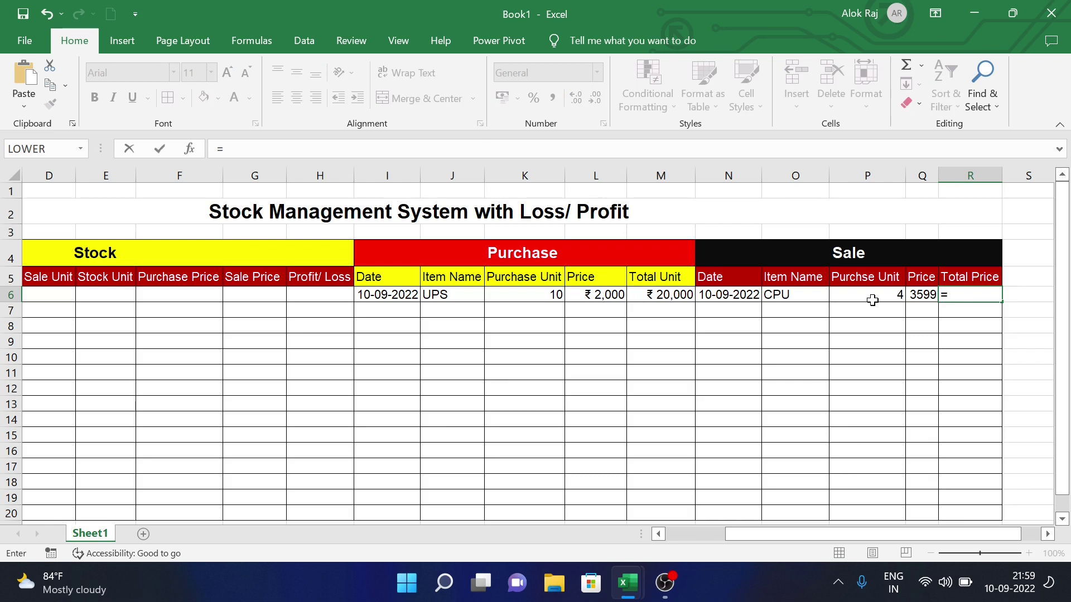
Complete the Total Price formula =P6*Q6 in R6.
{"action": "left_click", "coordinate": [891, 297]}
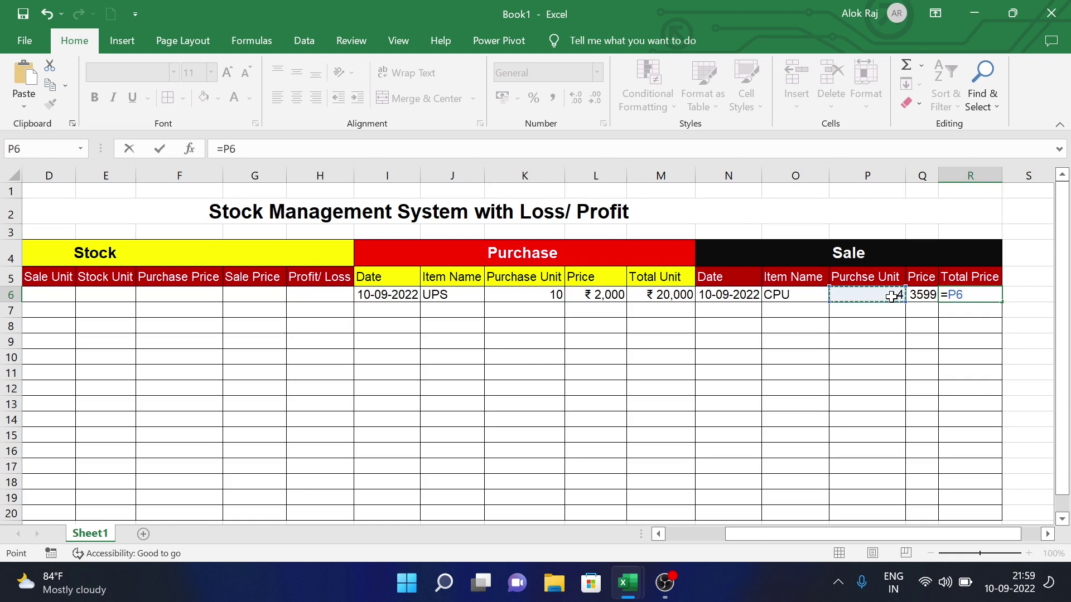
{"action": "type", "text": "*"}
{"action": "left_click", "coordinate": [933, 297]}
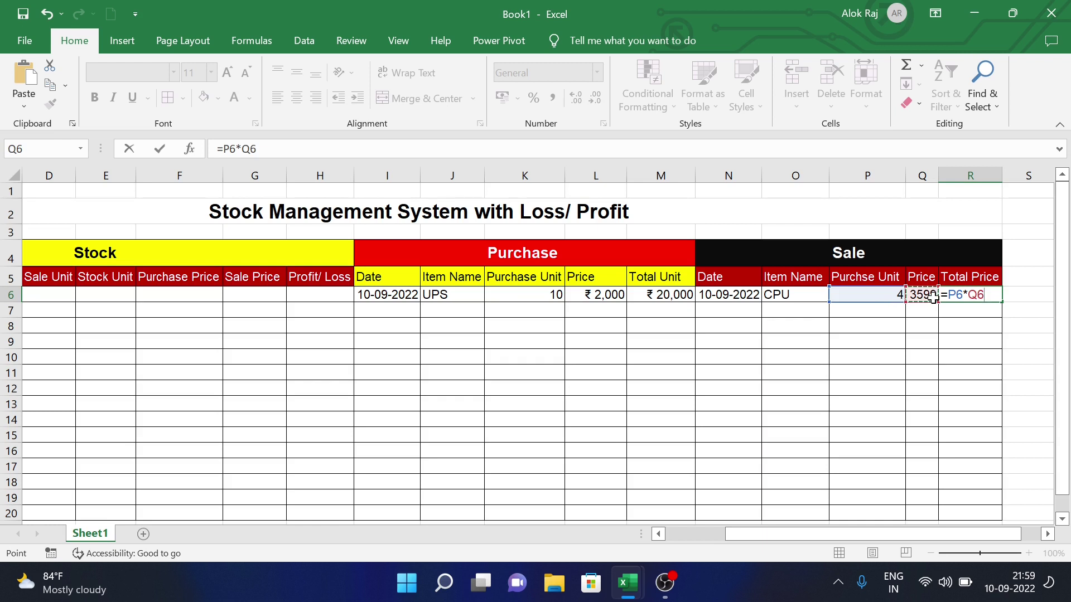
{"action": "key", "text": "Return"}
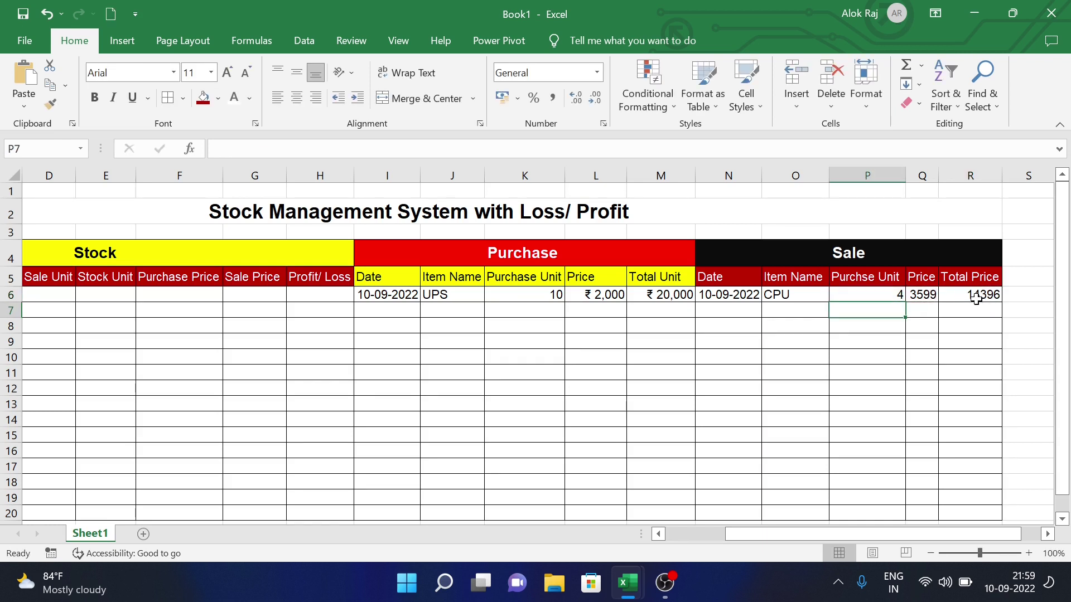
{"action": "left_click", "coordinate": [976, 300]}
Format Q6 and R6 as rupee currency with no decimals (₹ 3,599, ₹ 14,396).
{"action": "left_click", "coordinate": [919, 298]}
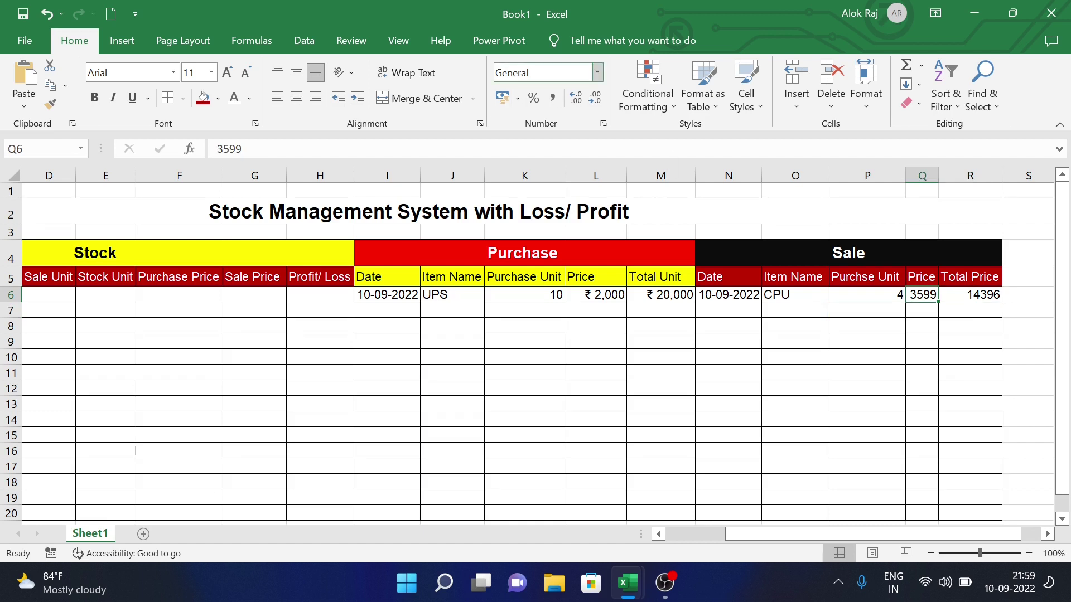
{"action": "left_click", "coordinate": [597, 73]}
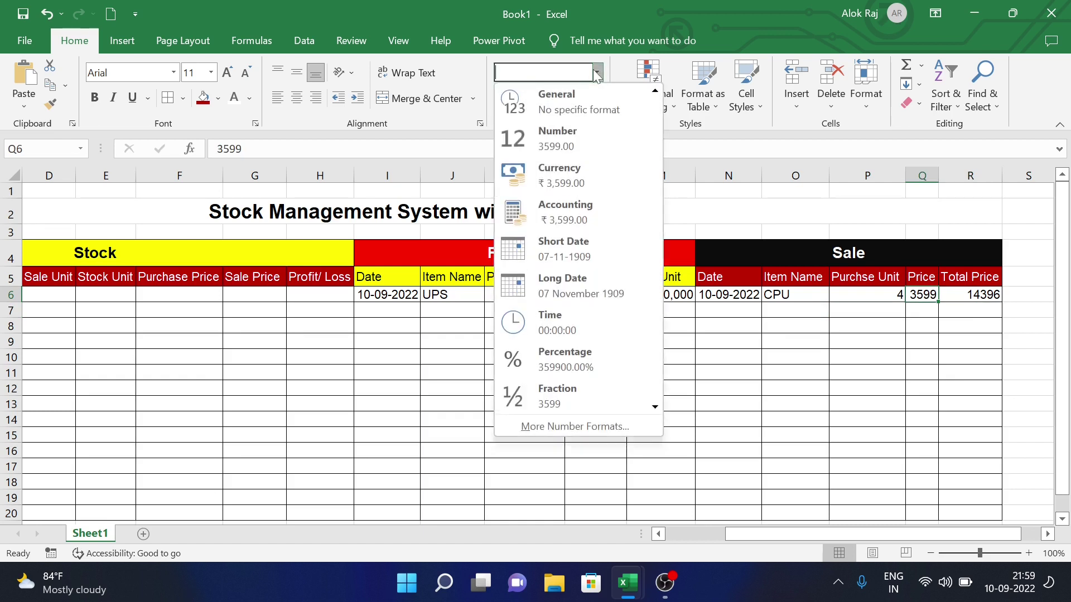
{"action": "left_click", "coordinate": [557, 163]}
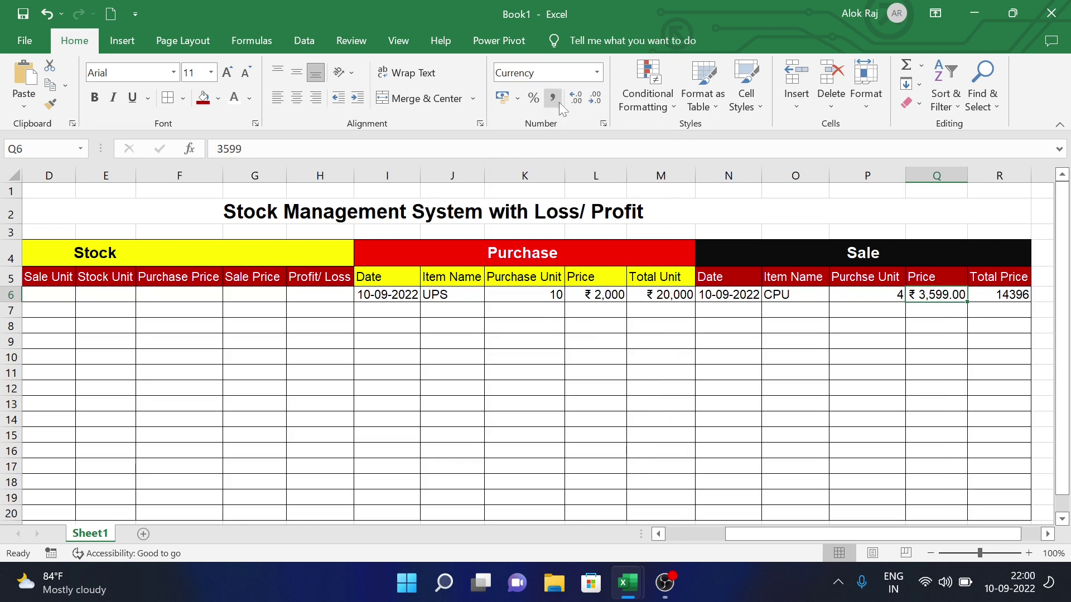
{"action": "left_click", "coordinate": [596, 101]}
{"action": "left_click", "coordinate": [595, 101]}
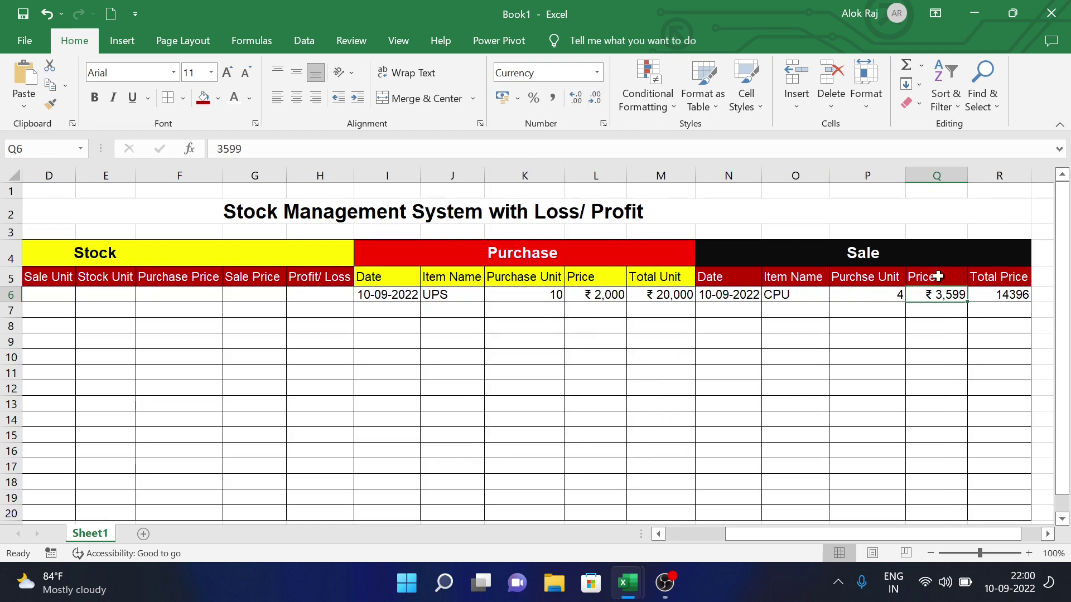
{"action": "left_click", "coordinate": [1006, 299]}
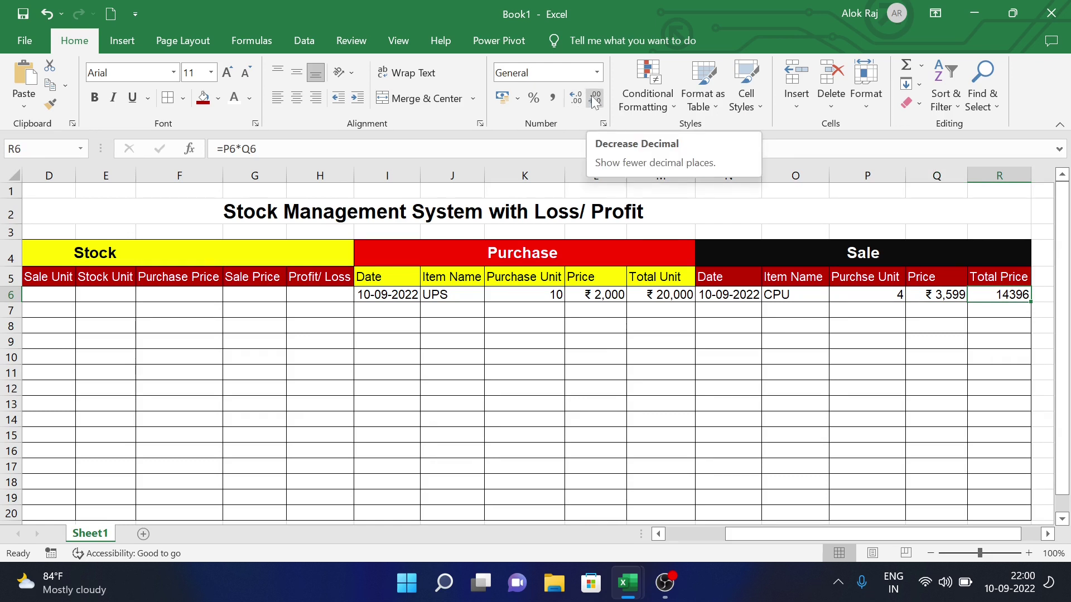
{"action": "left_click", "coordinate": [596, 73]}
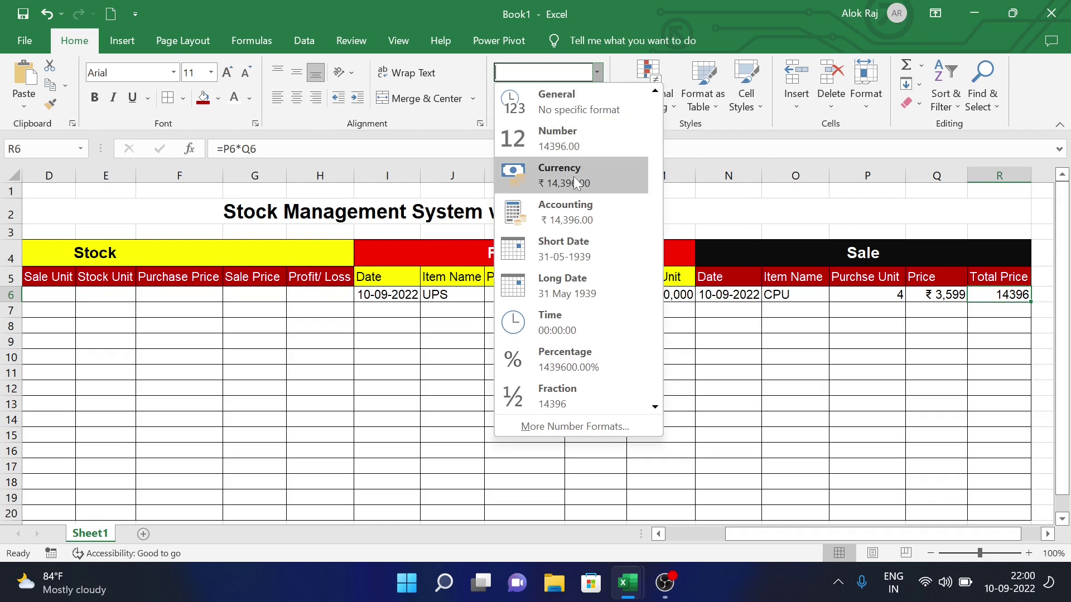
{"action": "left_click", "coordinate": [573, 176]}
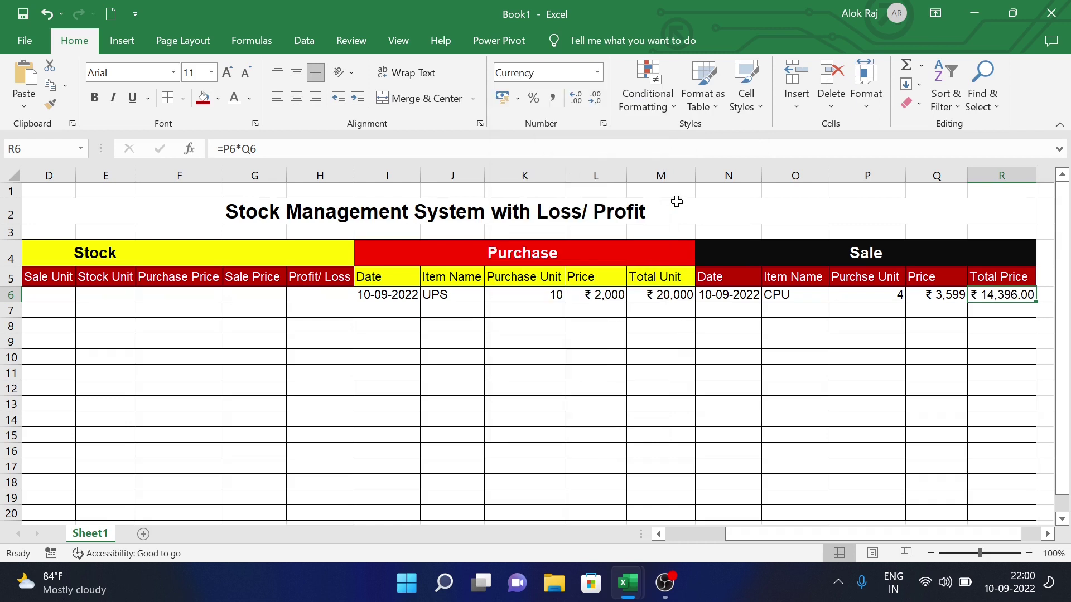
{"action": "double_click", "coordinate": [594, 103]}
Enter =SUMIF($O$6:$O$20,B6,$P$6:$P$20) in D6 and fill it down to D20.
{"action": "scroll", "coordinate": [475, 398], "scroll_direction": "left", "scroll_amount": 3}
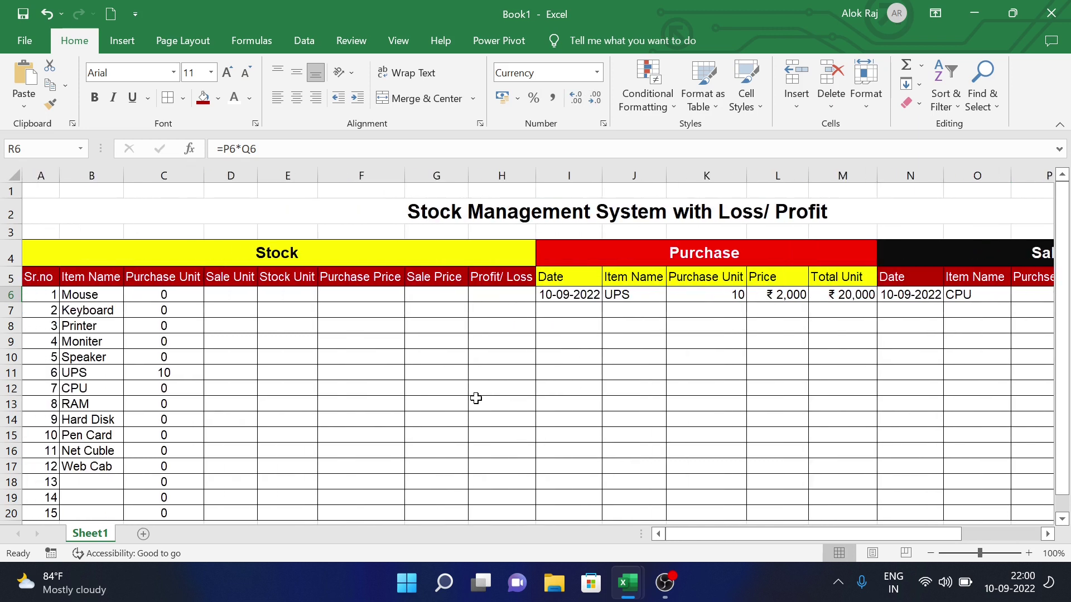
{"action": "left_click", "coordinate": [240, 296]}
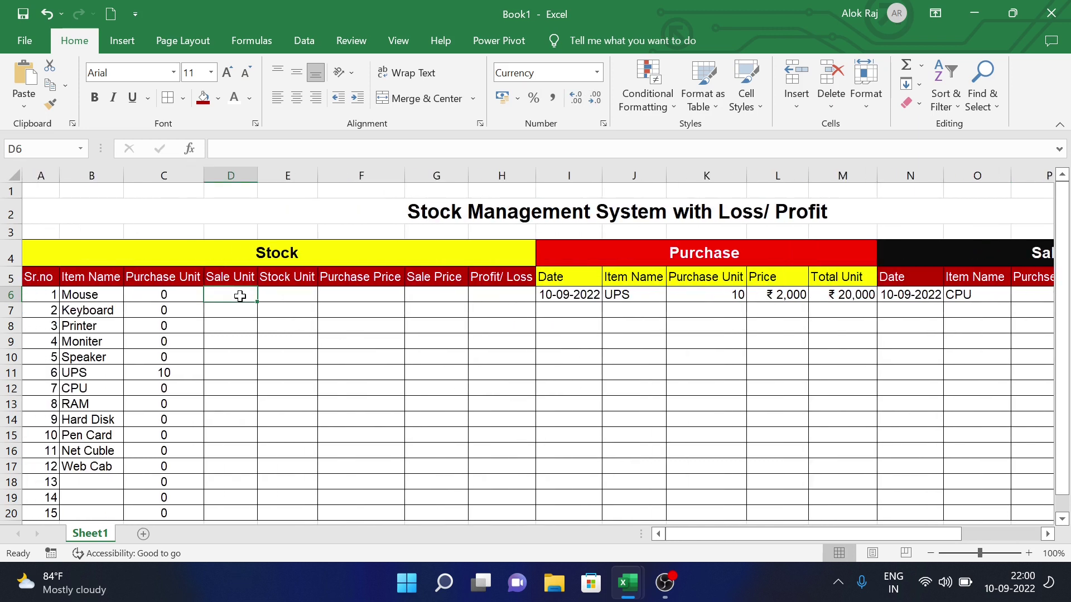
{"action": "type", "text": "=s"}
{"action": "type", "text": "u"}
{"action": "key", "text": "BackSpace"}
{"action": "type", "text": "sumi"}
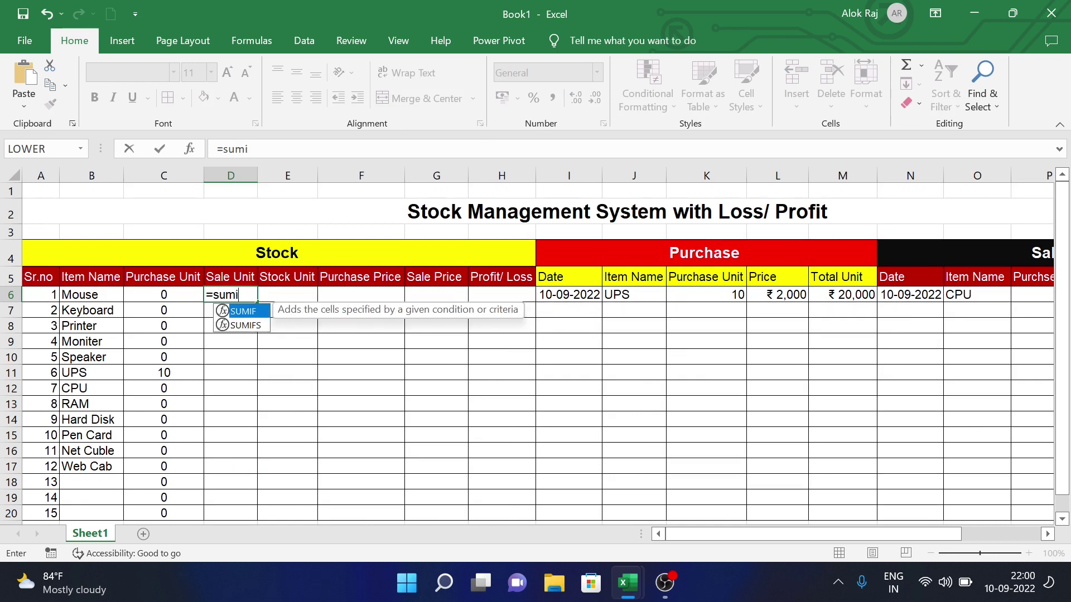
{"action": "type", "text": "f("}
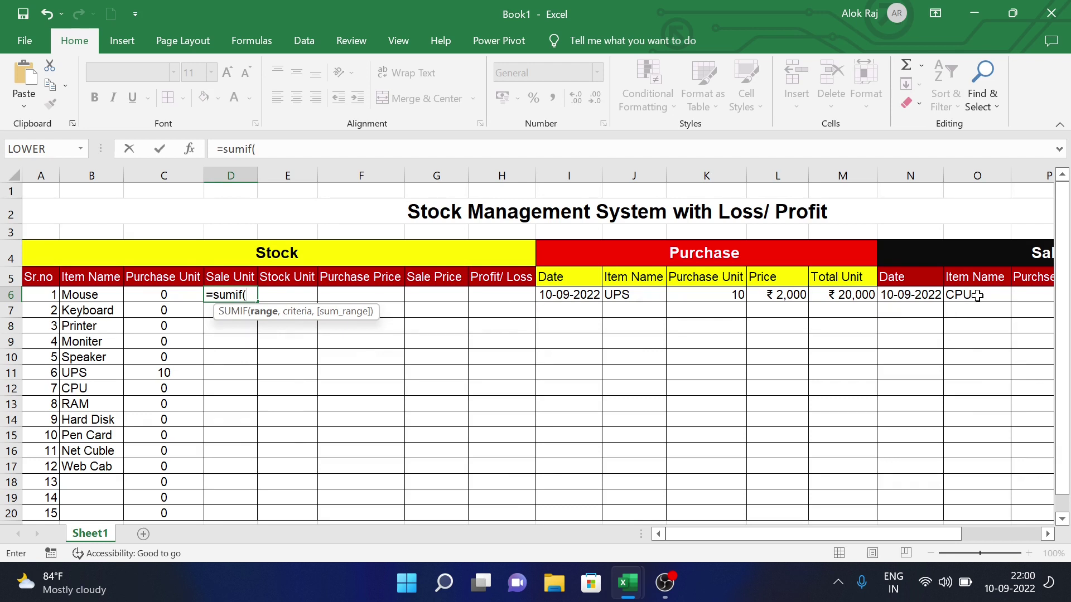
{"action": "mouse_move", "coordinate": [977, 296]}
{"action": "left_mouse_down"}
{"action": "mouse_move", "coordinate": [980, 528]}
{"action": "mouse_move", "coordinate": [981, 411]}
{"action": "left_mouse_up"}
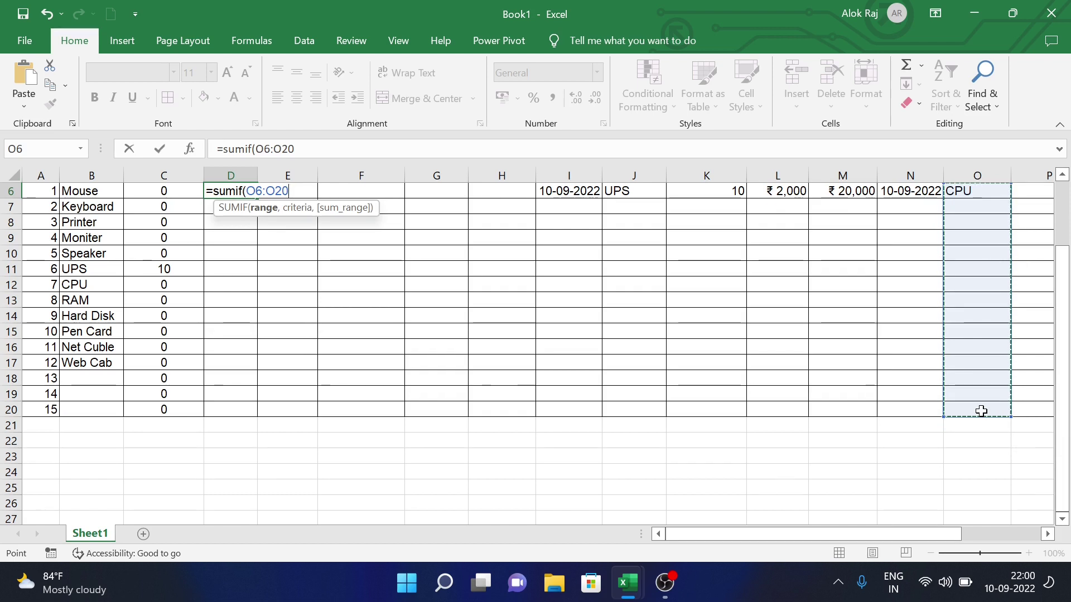
{"action": "key", "text": "F4"}
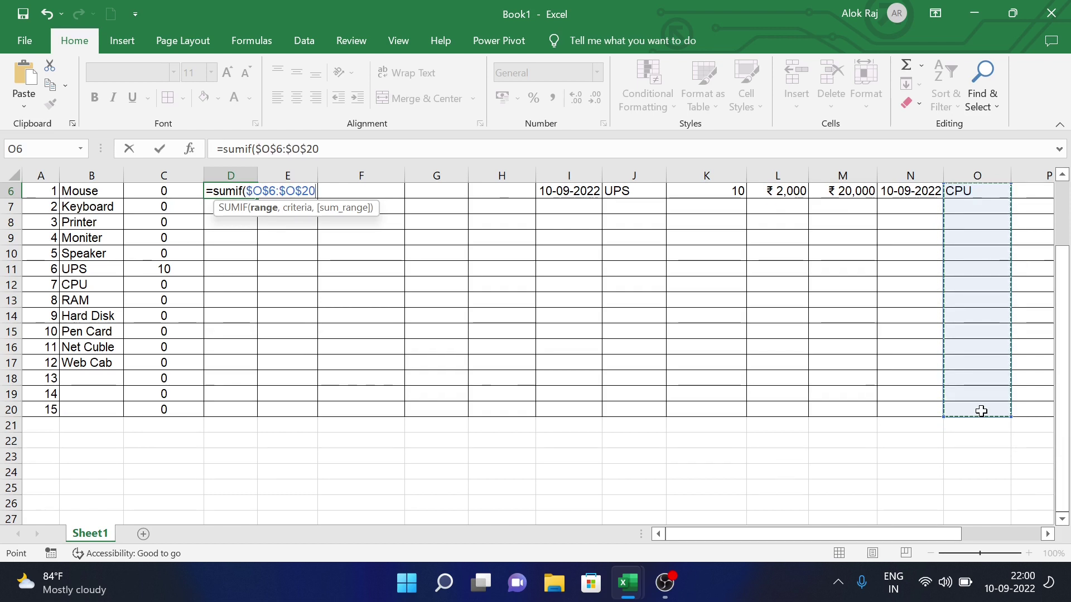
{"action": "type", "text": ","}
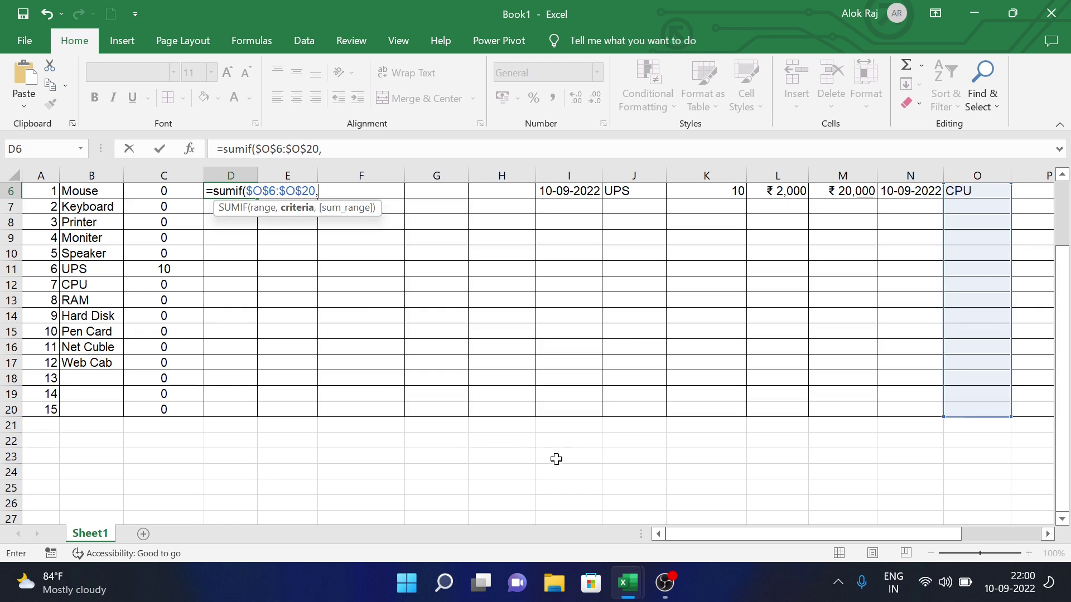
{"action": "scroll", "coordinate": [472, 363], "scroll_direction": "up", "scroll_amount": 2}
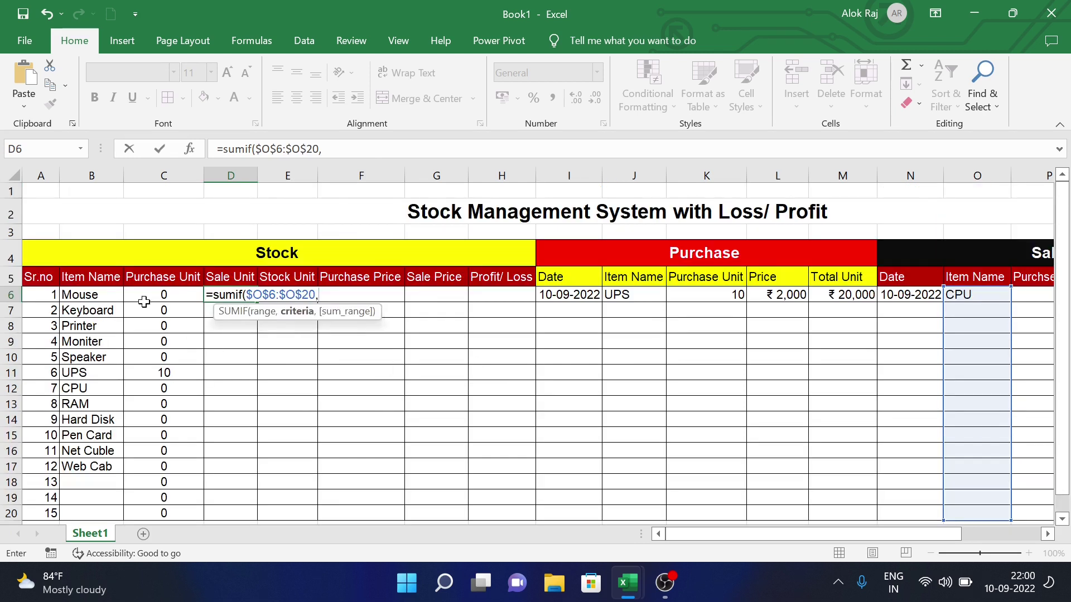
{"action": "left_click", "coordinate": [80, 296]}
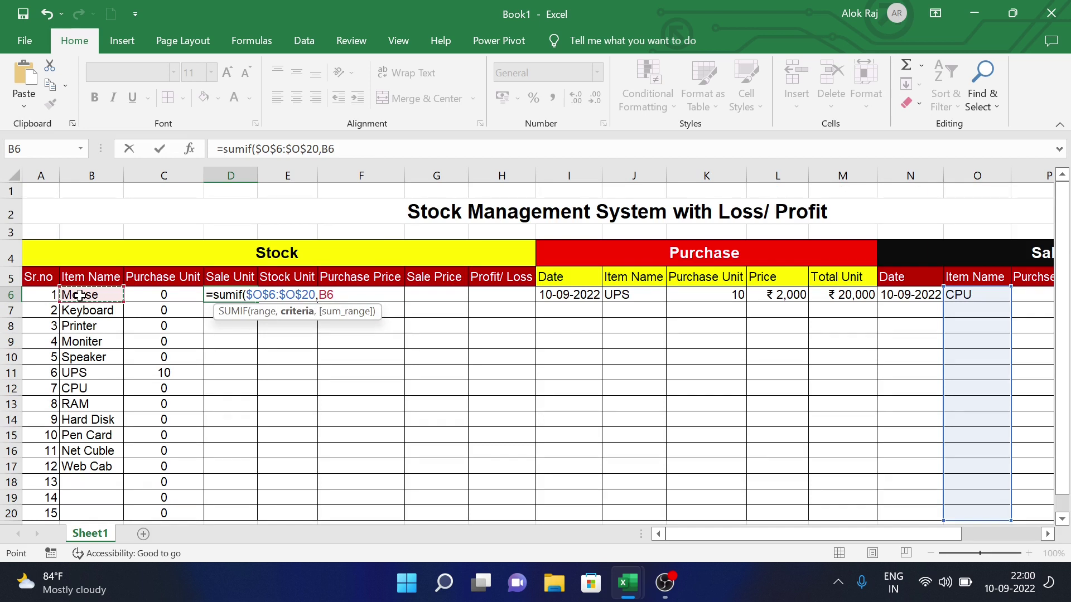
{"action": "type", "text": ","}
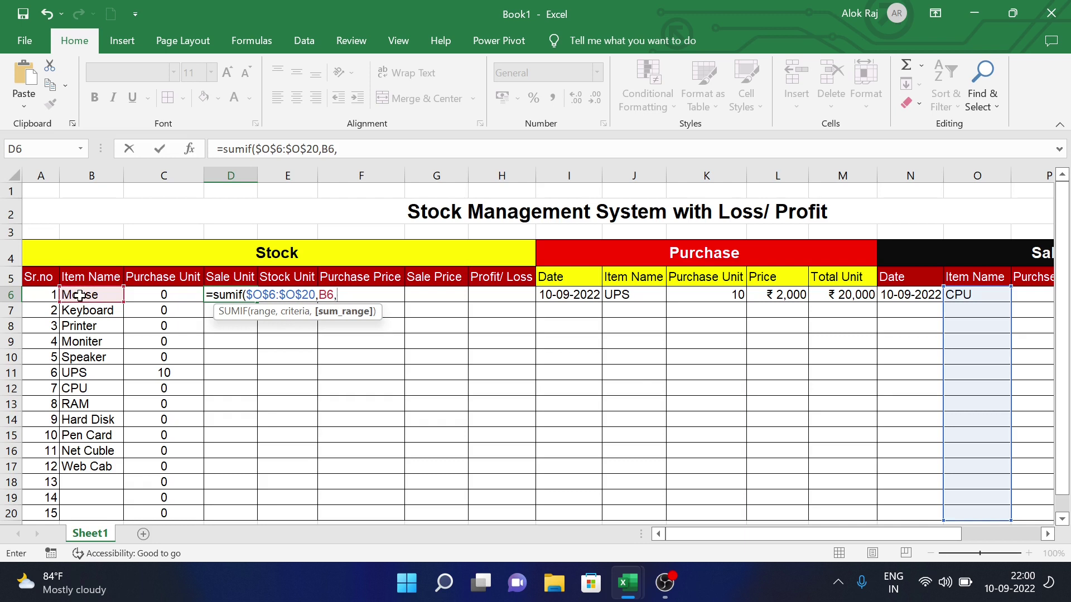
{"action": "scroll", "coordinate": [637, 383], "scroll_direction": "right", "scroll_amount": 3}
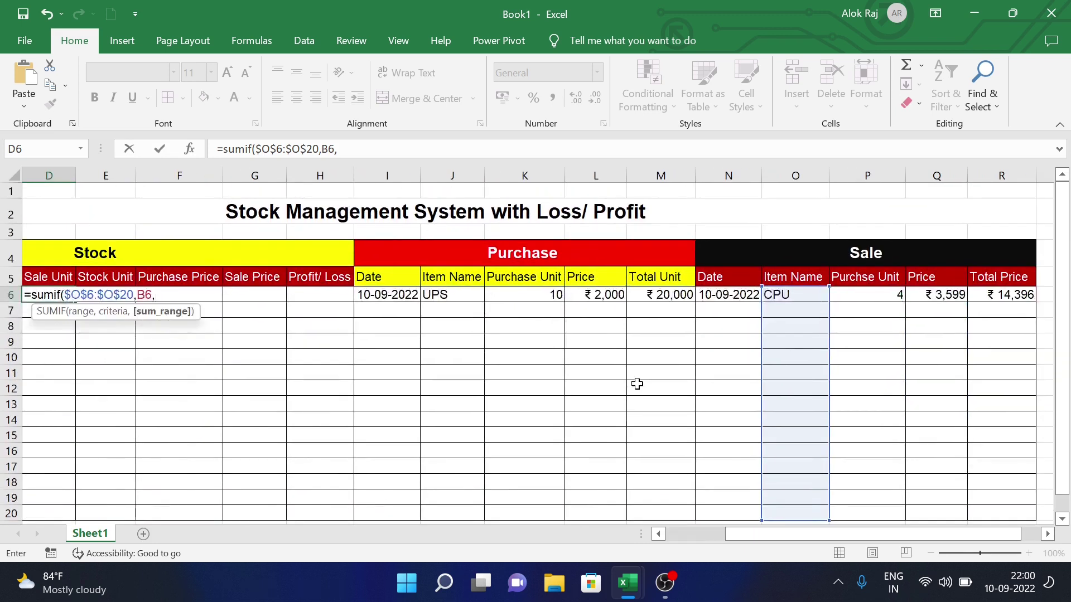
{"action": "mouse_move", "coordinate": [868, 295]}
{"action": "left_mouse_down"}
{"action": "mouse_move", "coordinate": [877, 535]}
{"action": "mouse_move", "coordinate": [868, 355]}
{"action": "left_mouse_up"}
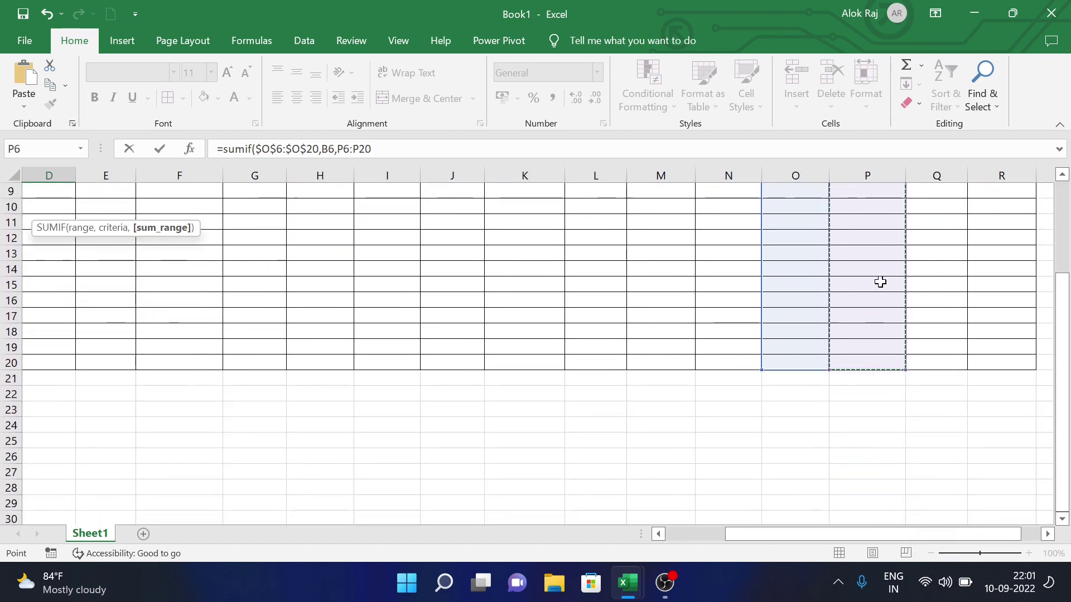
{"action": "key", "text": "F4"}
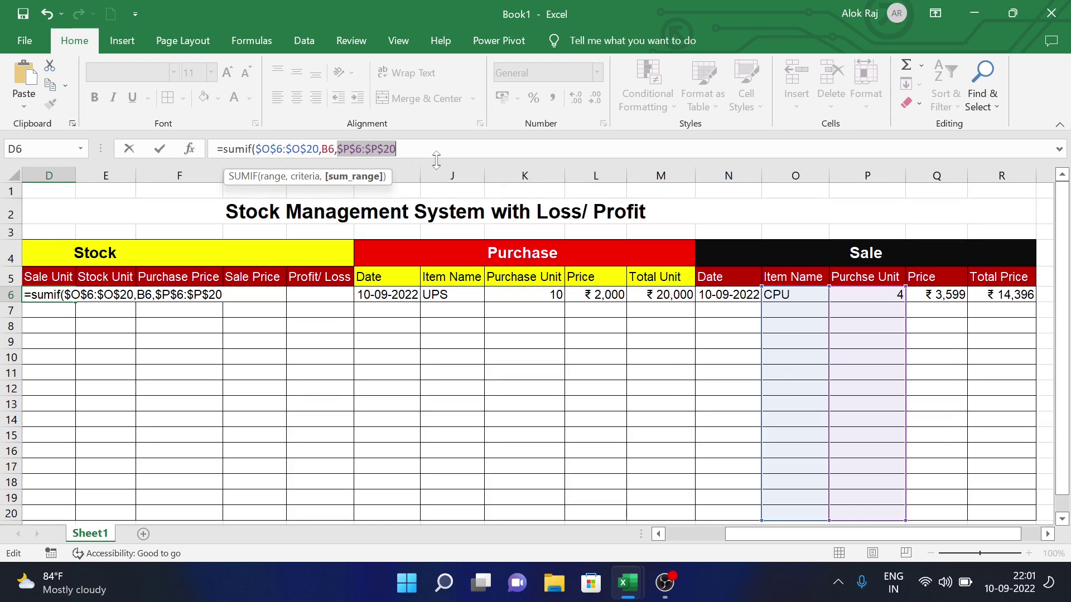
{"action": "key", "text": "Return"}
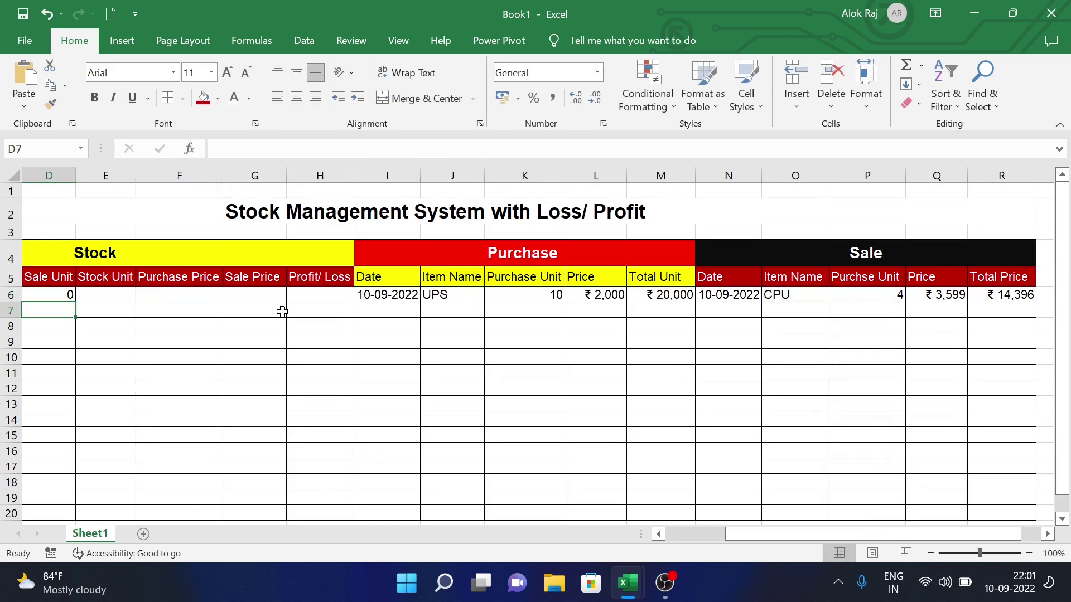
{"action": "scroll", "coordinate": [235, 332], "scroll_direction": "left", "scroll_amount": 3}
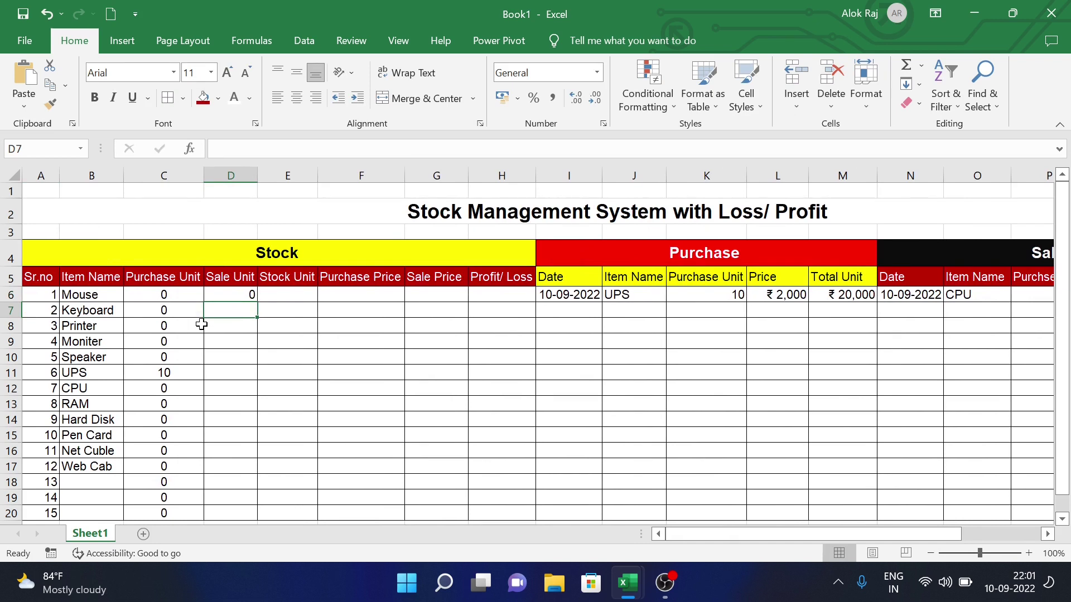
{"action": "left_click", "coordinate": [225, 297]}
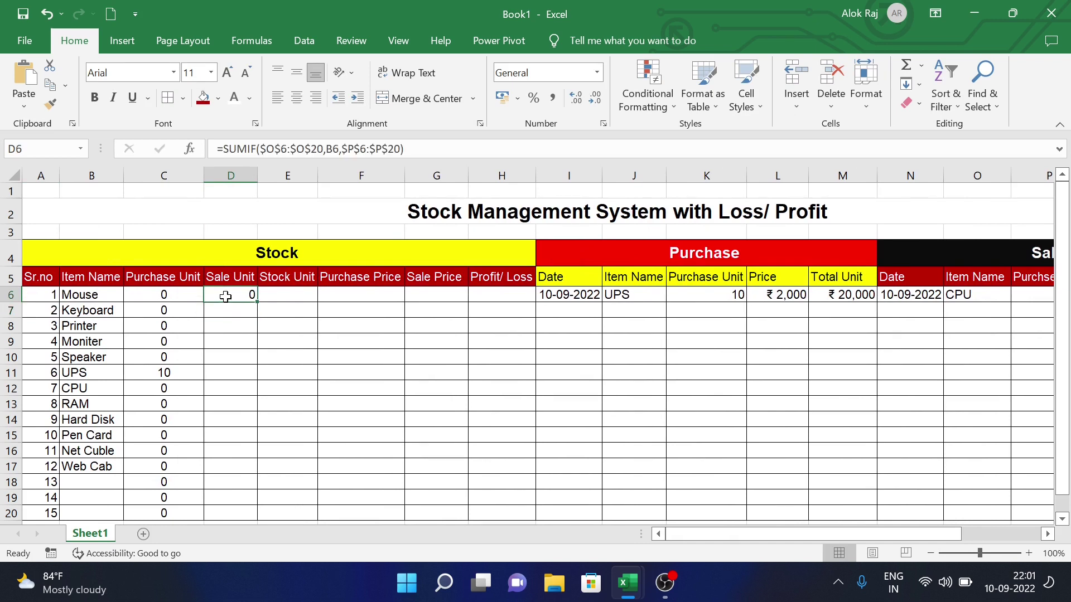
{"action": "double_click", "coordinate": [259, 302]}
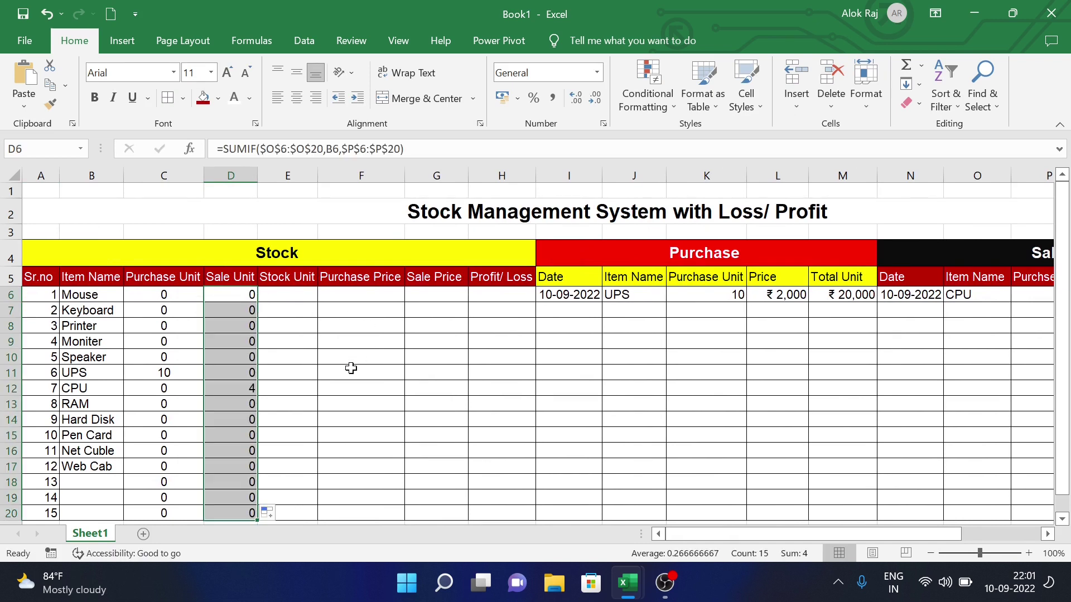
Change the sold item in O6 to UPS to test the Sale Unit totals.
{"action": "scroll", "coordinate": [352, 368], "scroll_direction": "right", "scroll_amount": 6}
{"action": "left_click", "coordinate": [215, 293]}
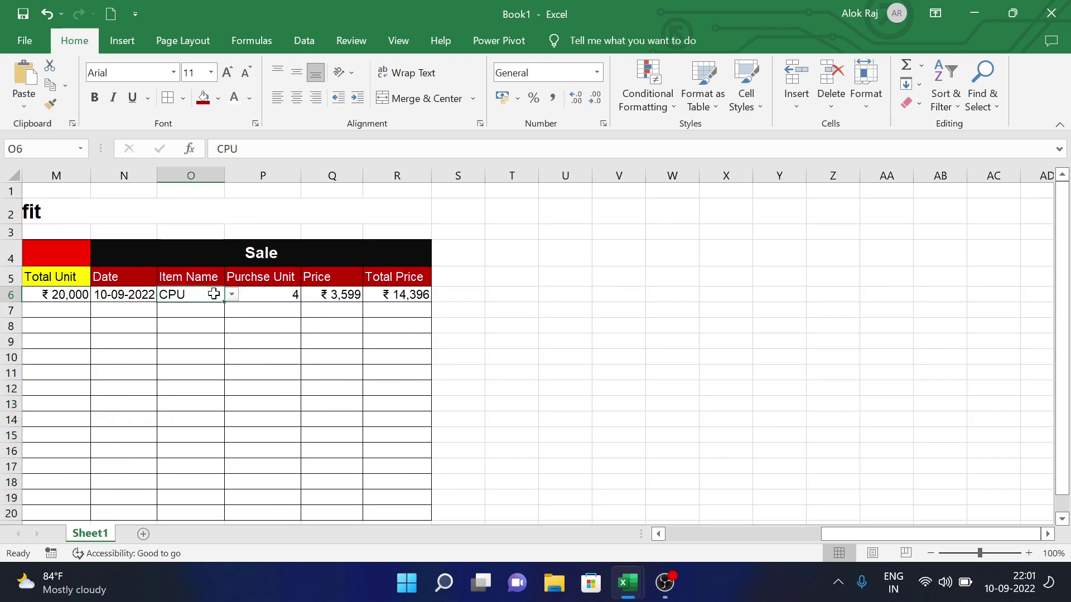
{"action": "left_click", "coordinate": [232, 295]}
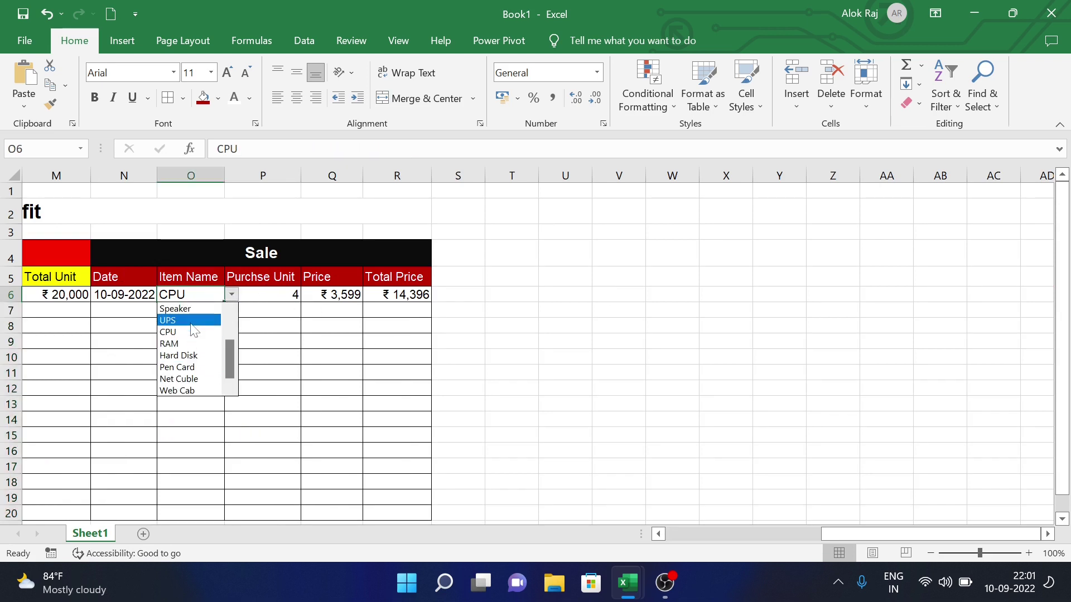
{"action": "left_click", "coordinate": [191, 321]}
{"action": "scroll", "coordinate": [298, 383], "scroll_direction": "left", "scroll_amount": 3}
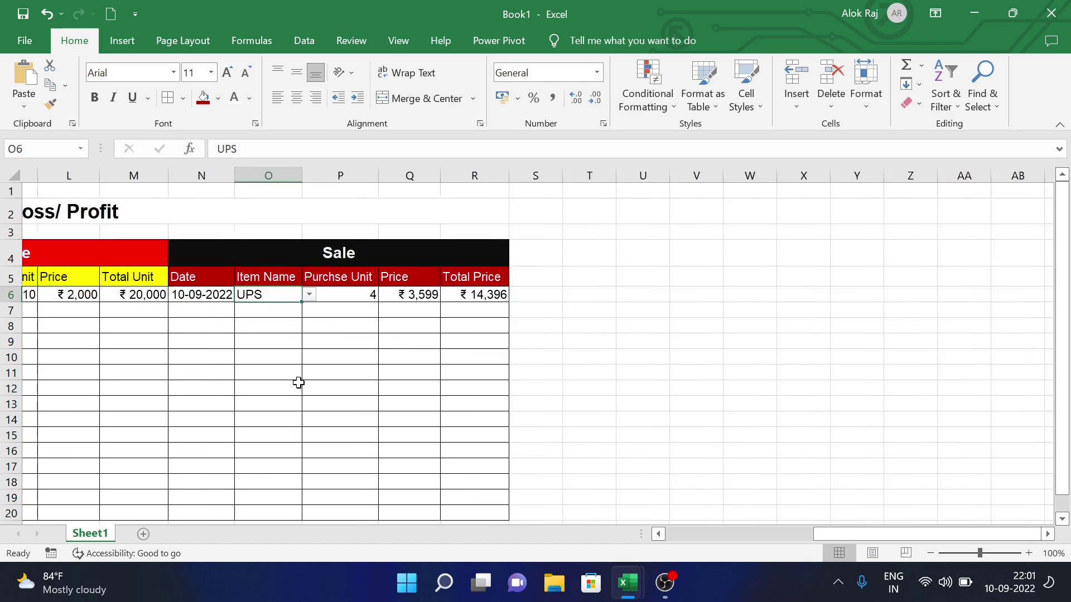
{"action": "scroll", "coordinate": [299, 382], "scroll_direction": "left", "scroll_amount": 3}
{"action": "left_click", "coordinate": [390, 387]}
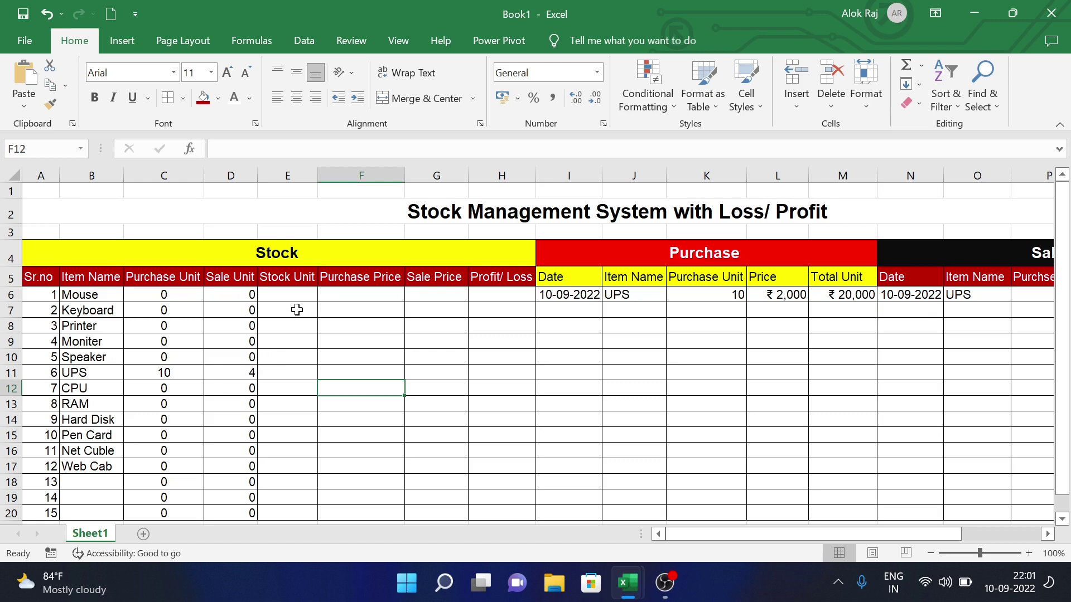
Enter =C6-D6 in E6 for Stock Unit and fill it down to E20.
{"action": "left_click", "coordinate": [286, 296]}
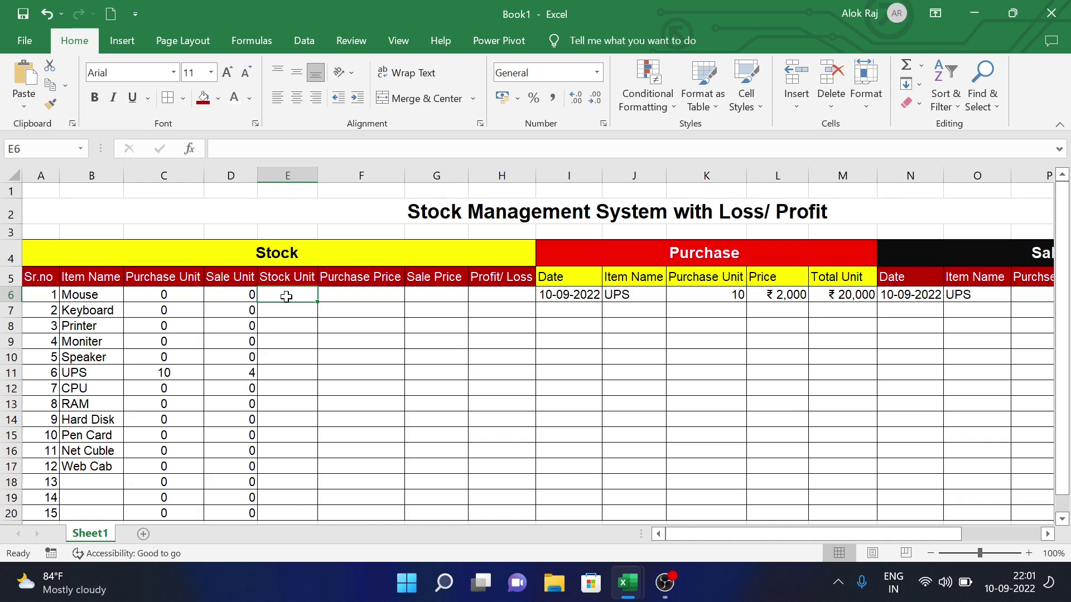
{"action": "type", "text": "="}
{"action": "left_click", "coordinate": [165, 290]}
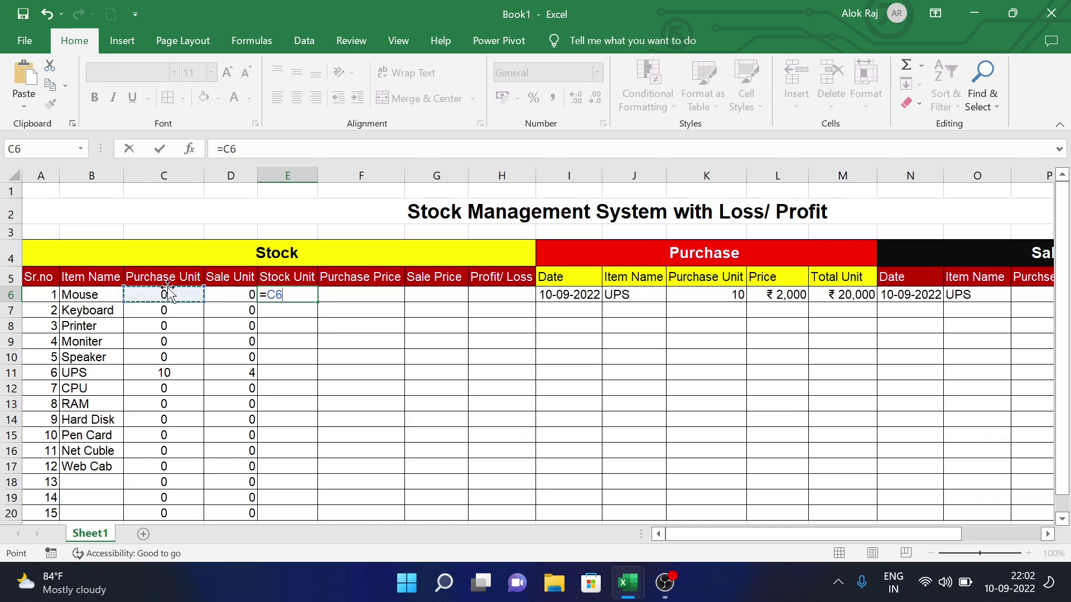
{"action": "type", "text": "-"}
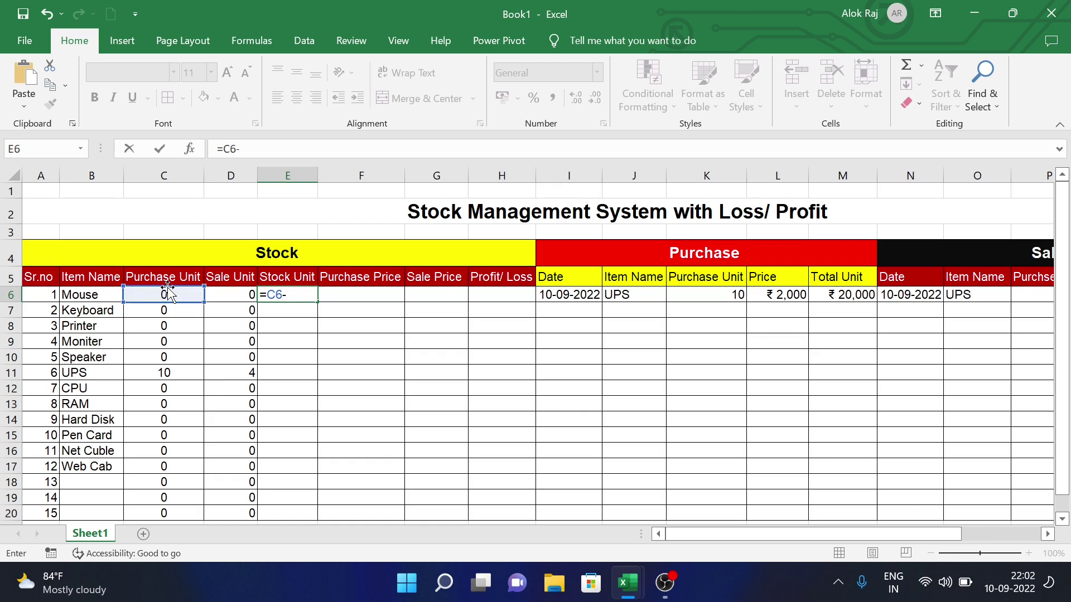
{"action": "left_click", "coordinate": [228, 296]}
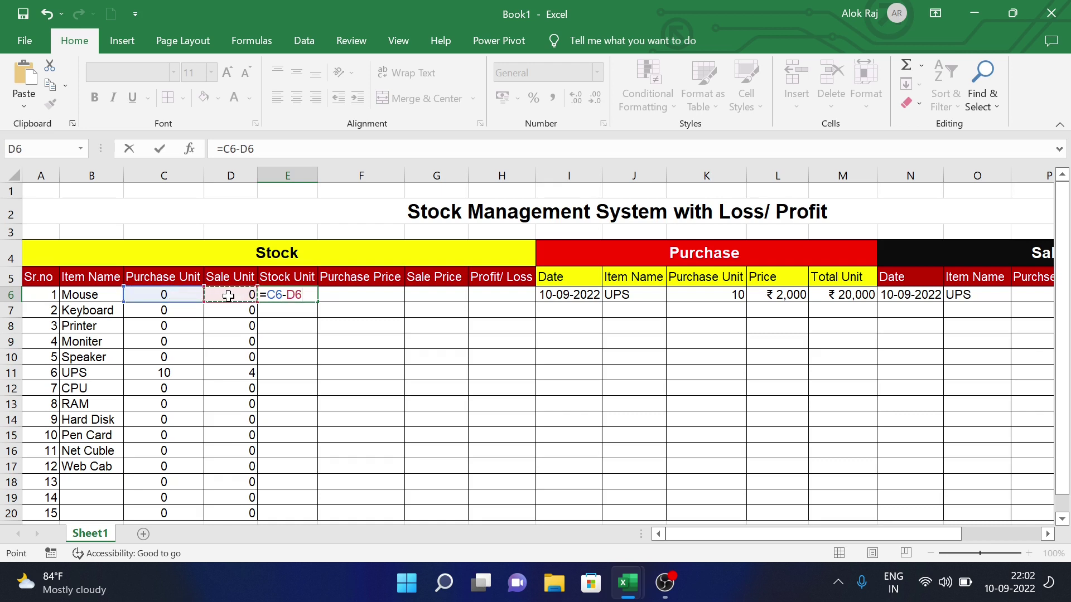
{"action": "key", "text": "Return"}
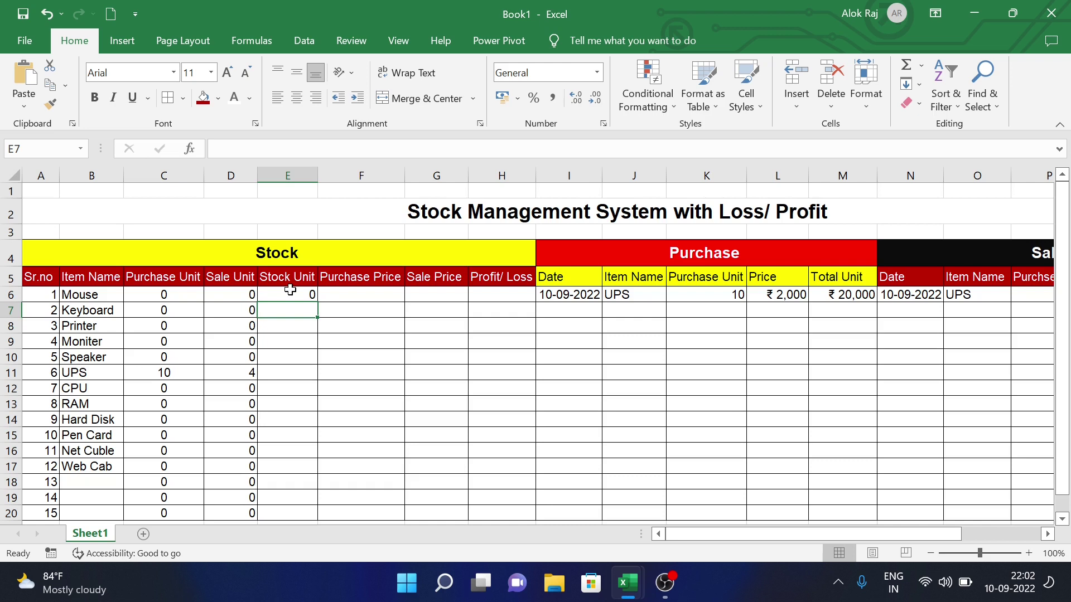
{"action": "left_click", "coordinate": [290, 290]}
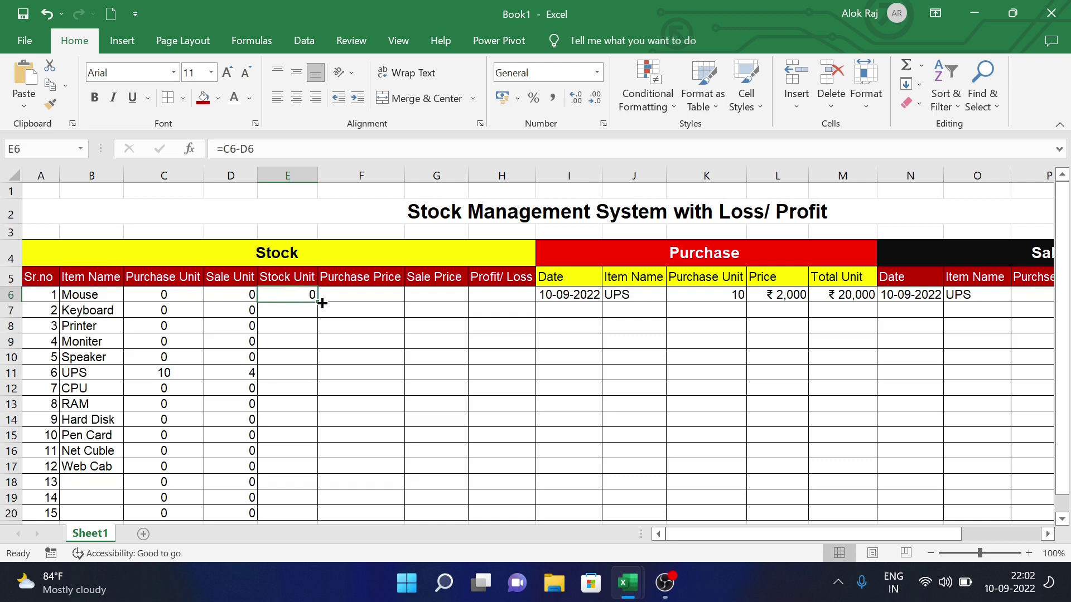
{"action": "double_click", "coordinate": [319, 303]}
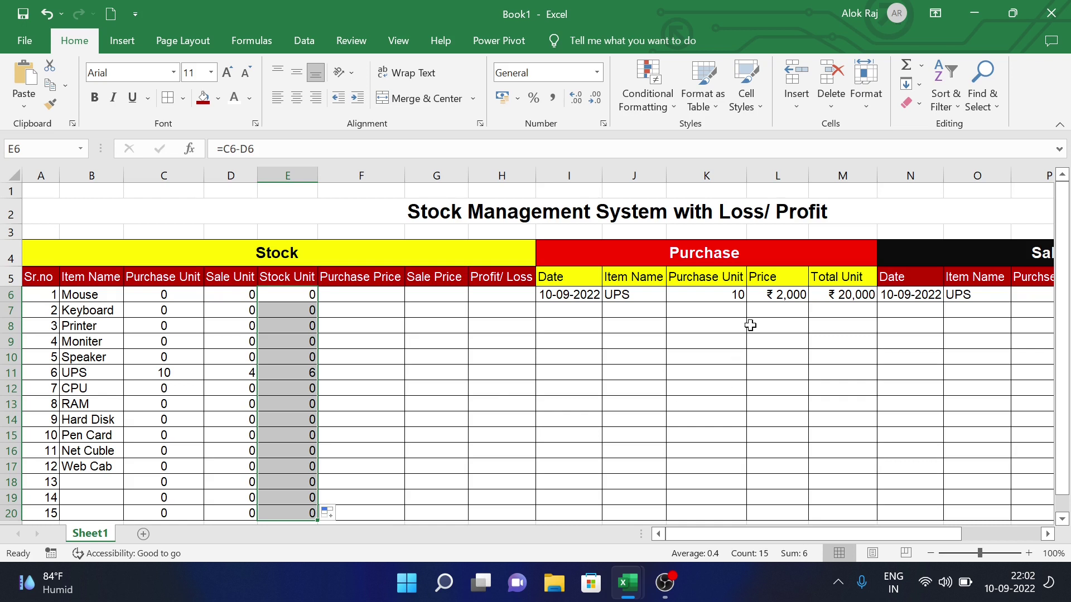
Change the M5 heading from 'Total Unit' to 'Total Price'.
{"action": "left_click", "coordinate": [866, 276]}
{"action": "double_click", "coordinate": [865, 276]}
{"action": "key", "text": "BackSpace"}
{"action": "type", "text": "Price"}
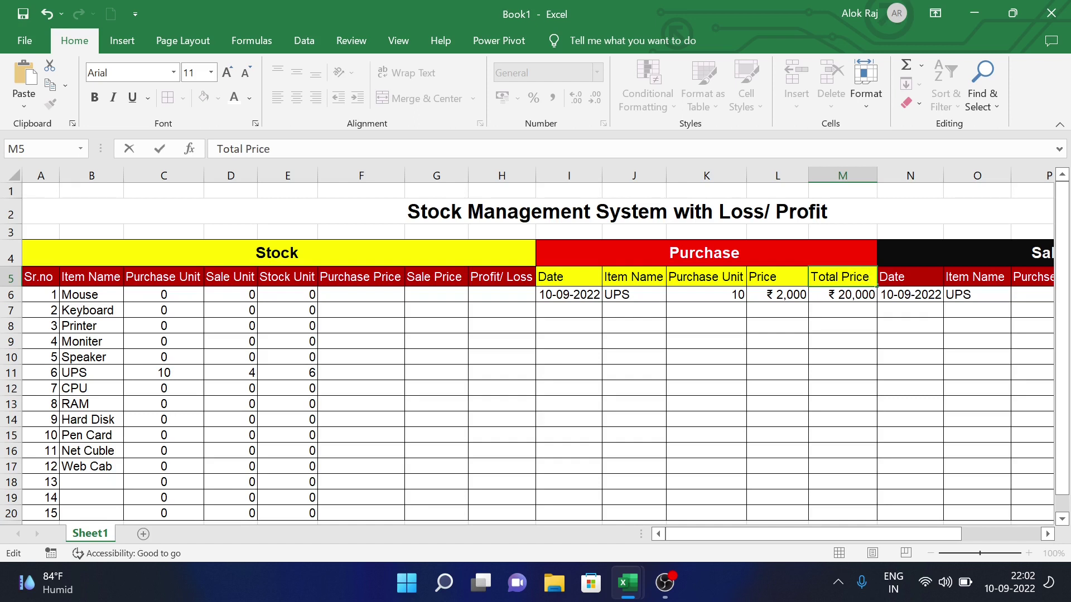
{"action": "left_click", "coordinate": [814, 372]}
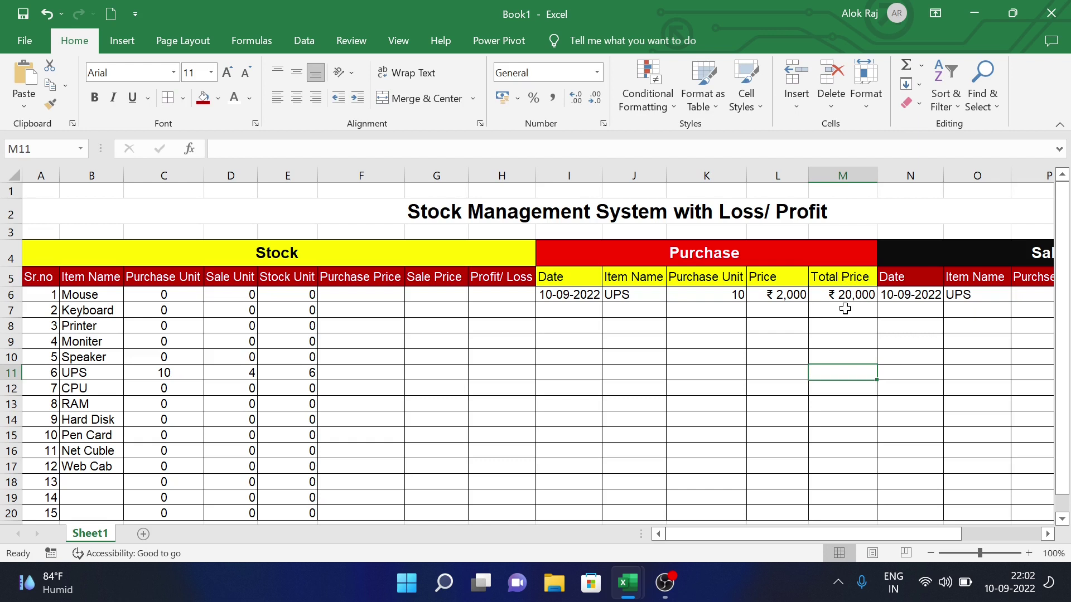
{"action": "scroll", "coordinate": [900, 353], "scroll_direction": "right", "scroll_amount": 3}
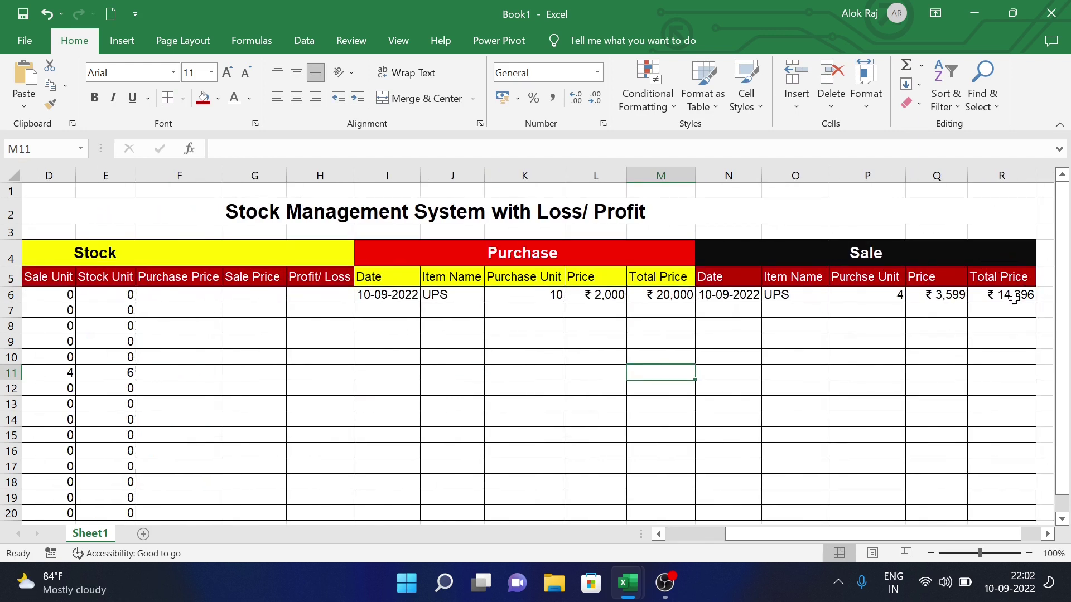
{"action": "scroll", "coordinate": [675, 368], "scroll_direction": "left", "scroll_amount": 3}
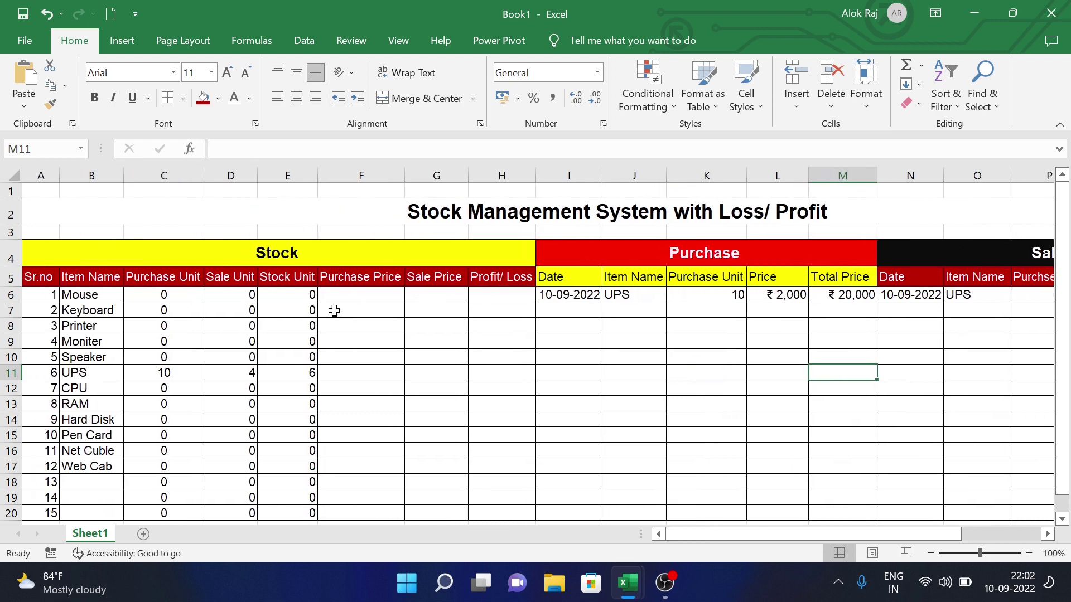
Enter =SUMIF($J$6:$J$20,B6,$M$6:$M$20) in F6 and fill it down to F20.
{"action": "left_click", "coordinate": [361, 295]}
{"action": "type", "text": "="}
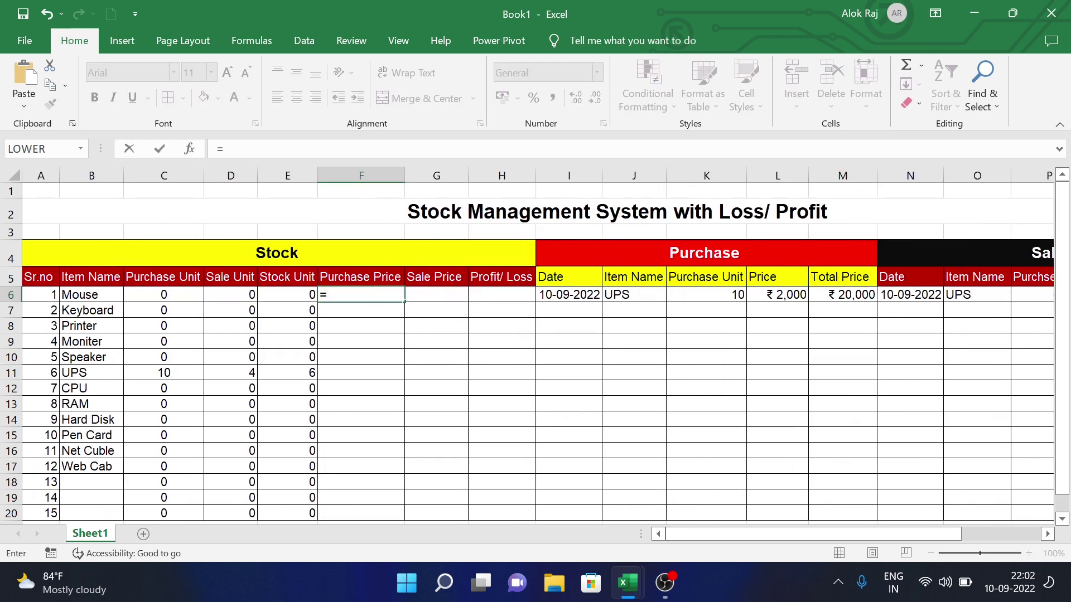
{"action": "type", "text": "sumif"}
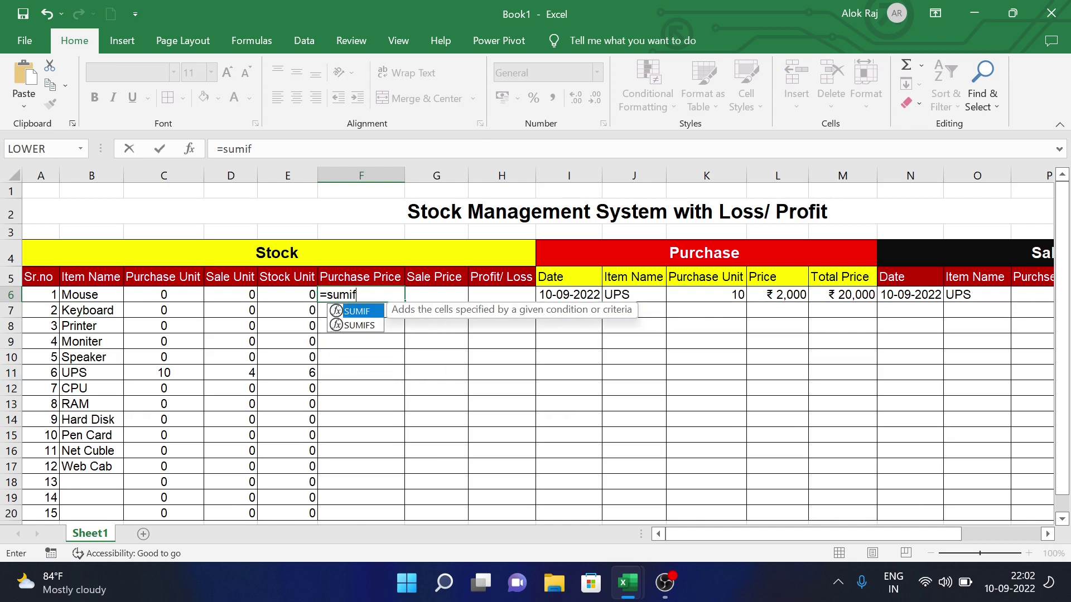
{"action": "type", "text": "("}
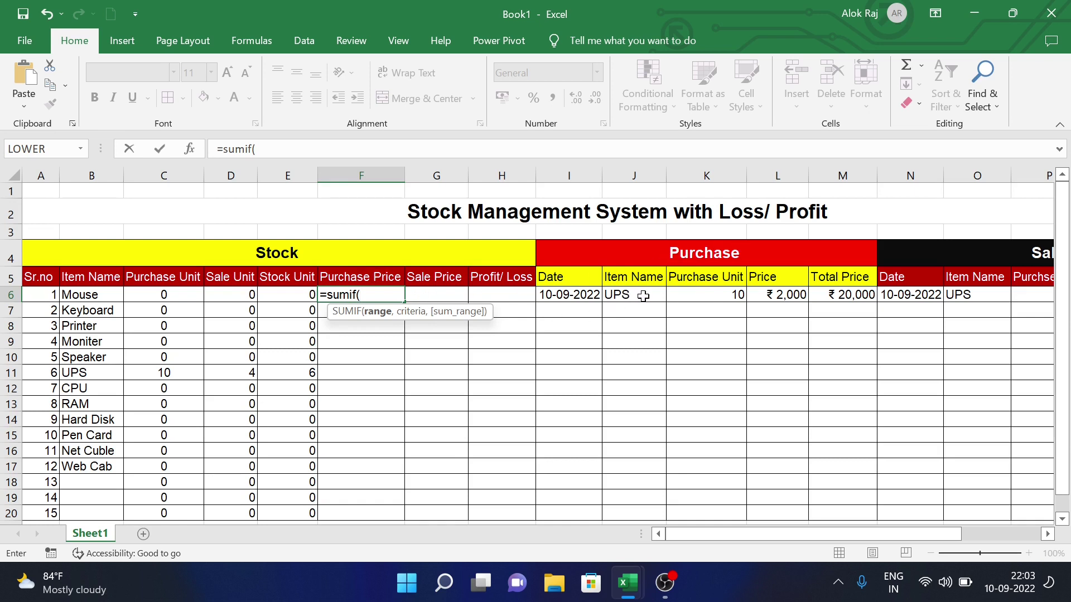
{"action": "mouse_move", "coordinate": [633, 291]}
{"action": "left_mouse_down"}
{"action": "mouse_move", "coordinate": [622, 513]}
{"action": "mouse_move", "coordinate": [631, 432]}
{"action": "left_mouse_up"}
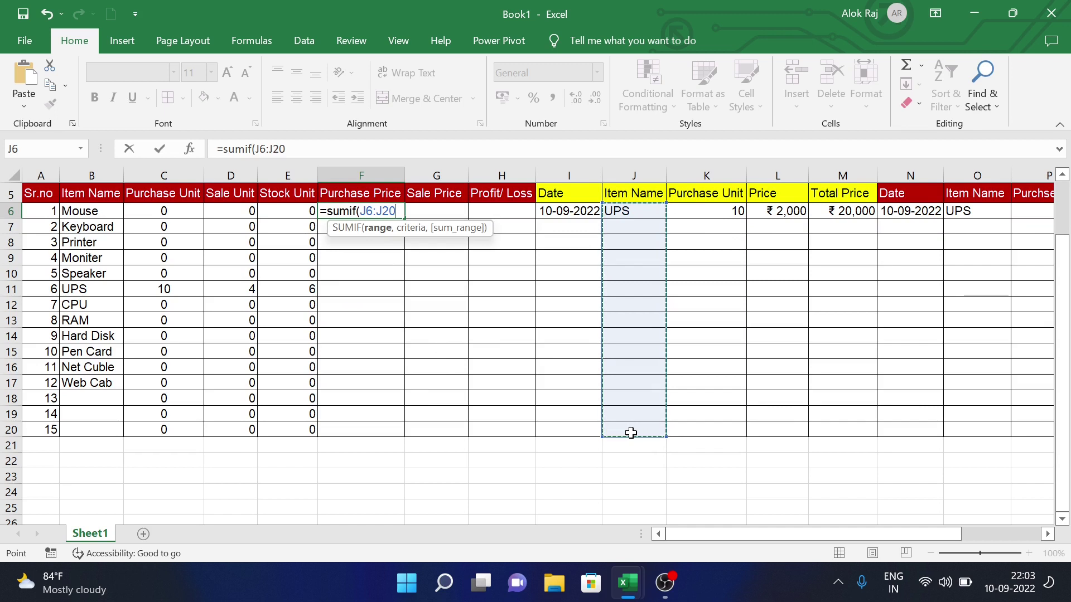
{"action": "key", "text": "F4"}
{"action": "type", "text": "$J$20,"}
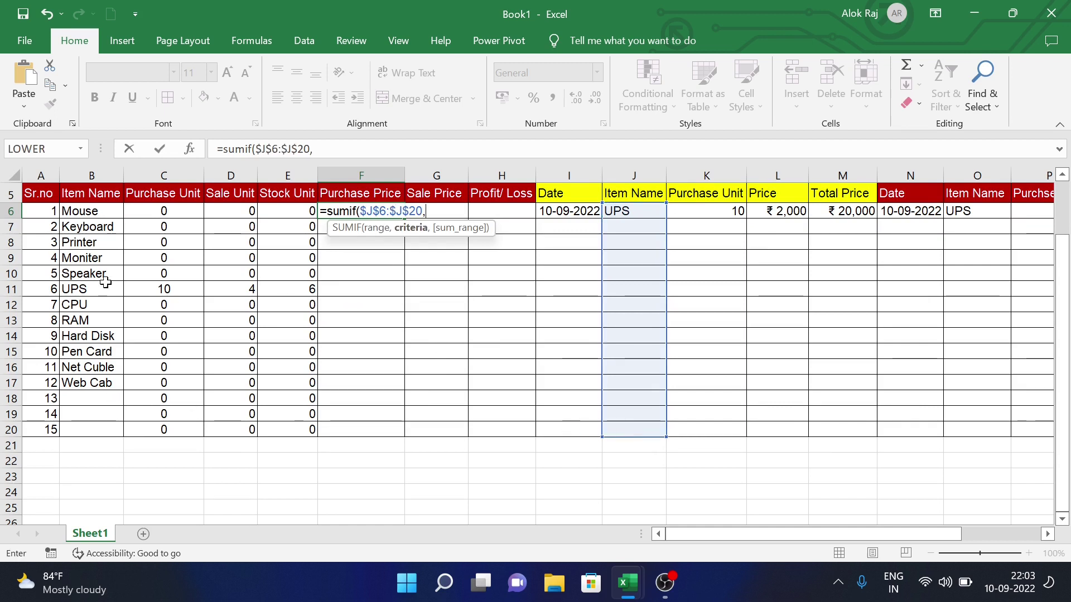
{"action": "left_click", "coordinate": [90, 211]}
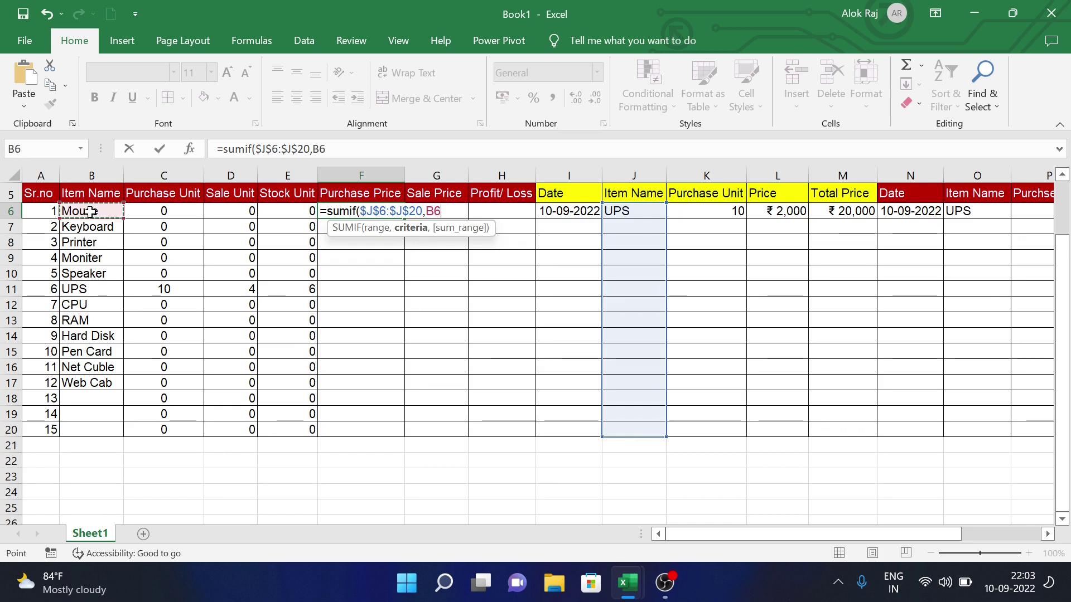
{"action": "type", "text": ","}
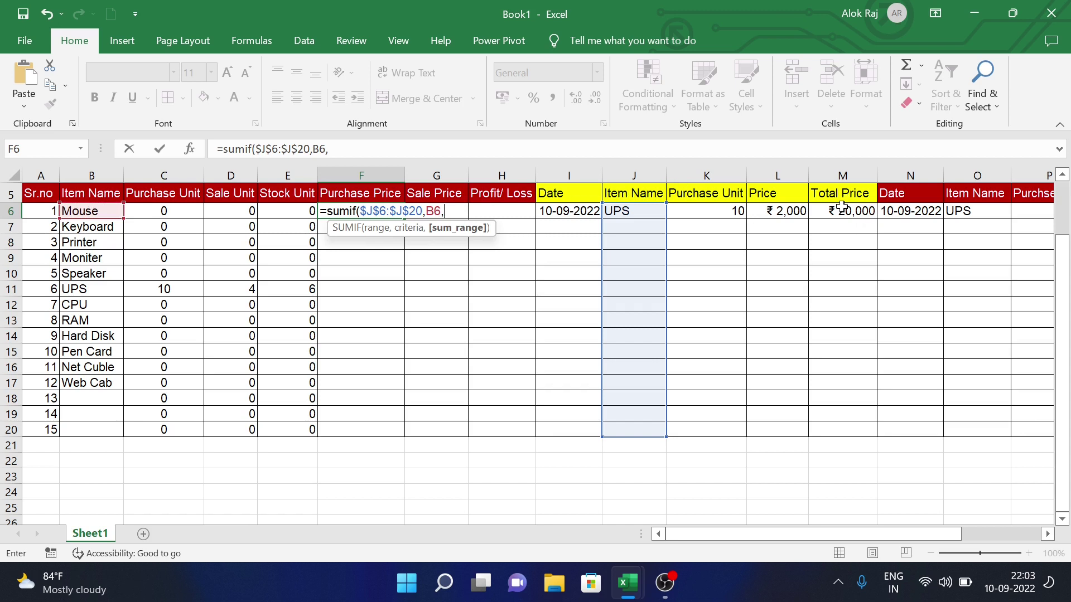
{"action": "left_click_drag", "start_coordinate": [842, 207], "coordinate": [832, 431]}
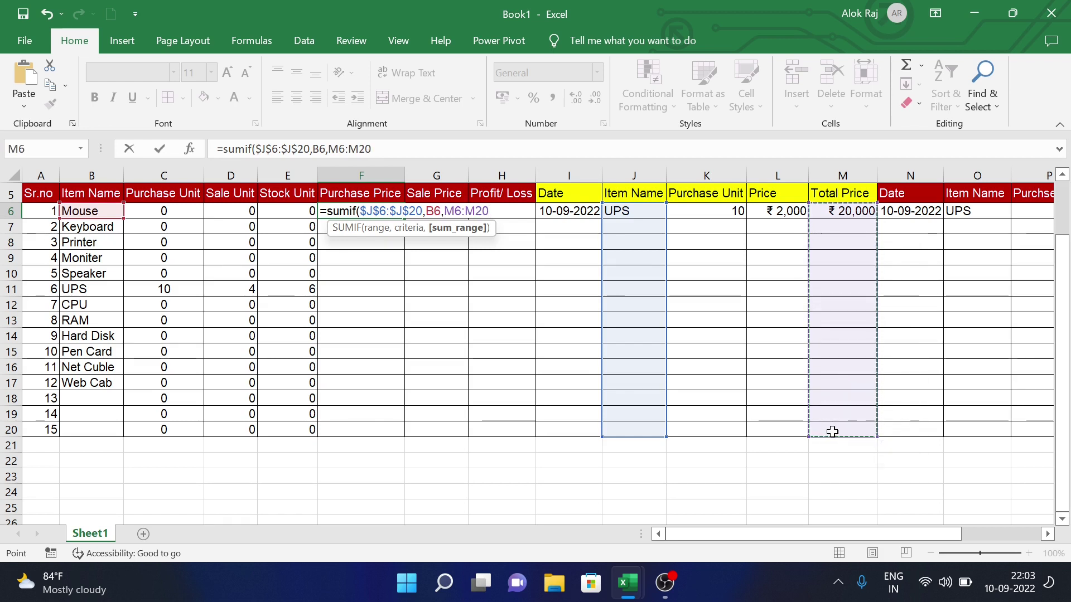
{"action": "key", "text": "F4"}
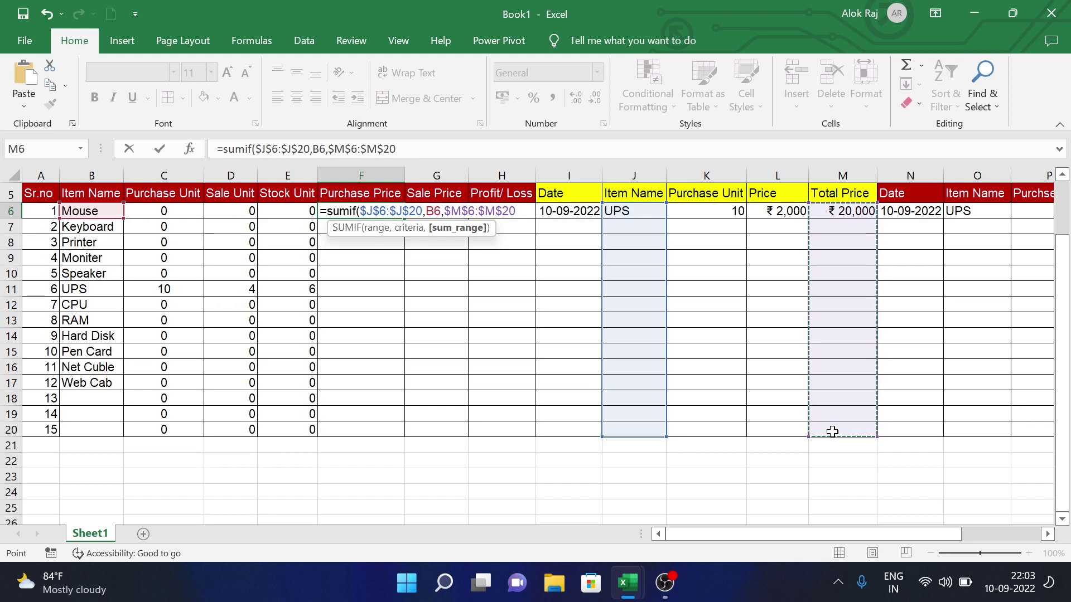
{"action": "type", "text": ")"}
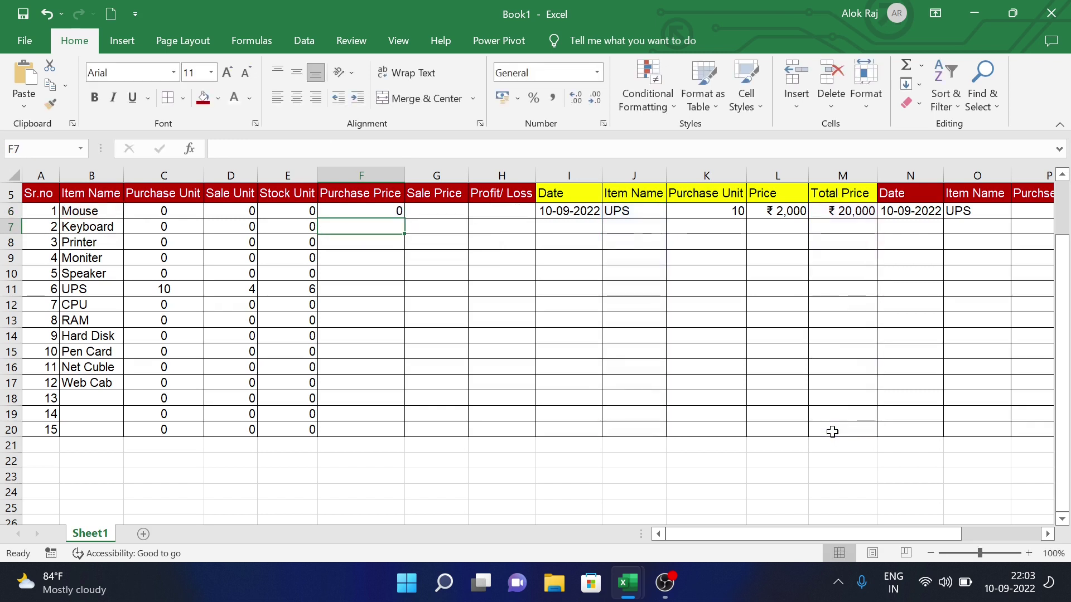
{"action": "left_click", "coordinate": [382, 212]}
{"action": "left_click_drag", "start_coordinate": [406, 219], "coordinate": [406, 430]}
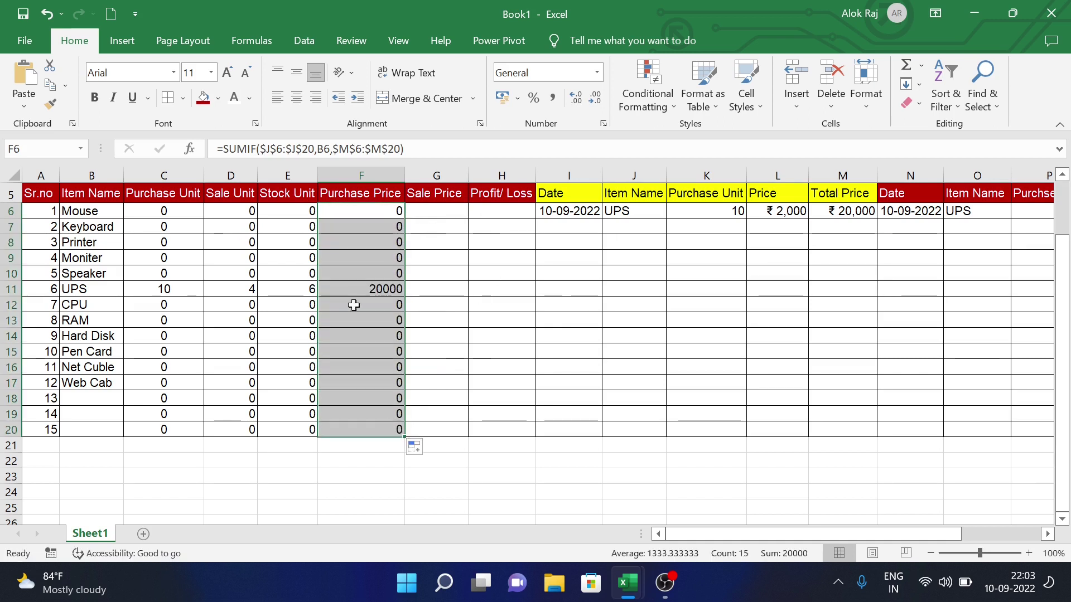
Enter =SUMIF($O$6:$O$20,B6,$R$6:$R$20) in G6 and fill it down to G20.
{"action": "left_click", "coordinate": [450, 214]}
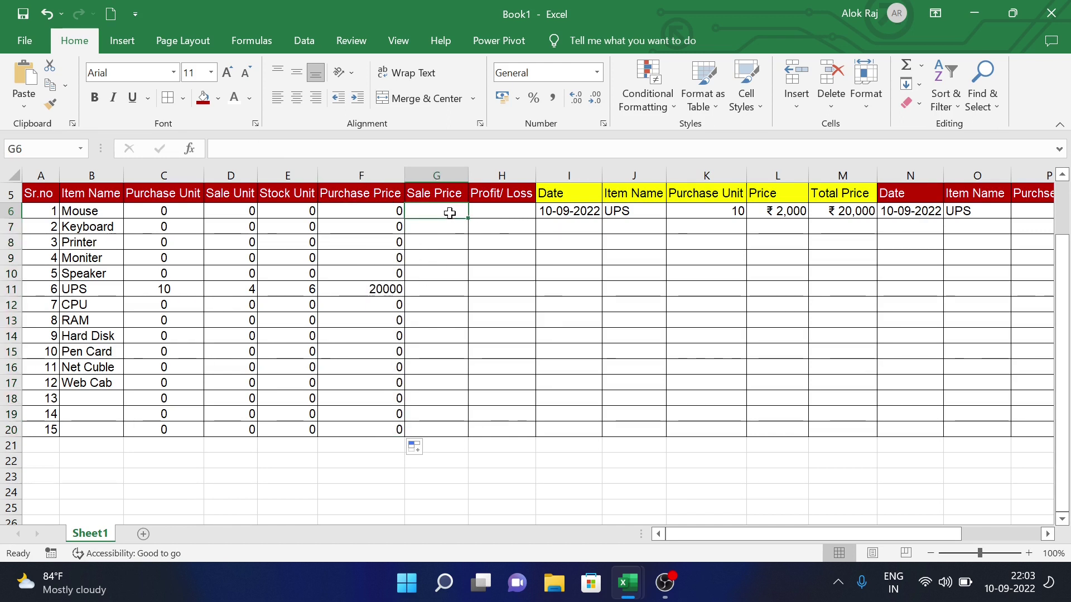
{"action": "type", "text": "="}
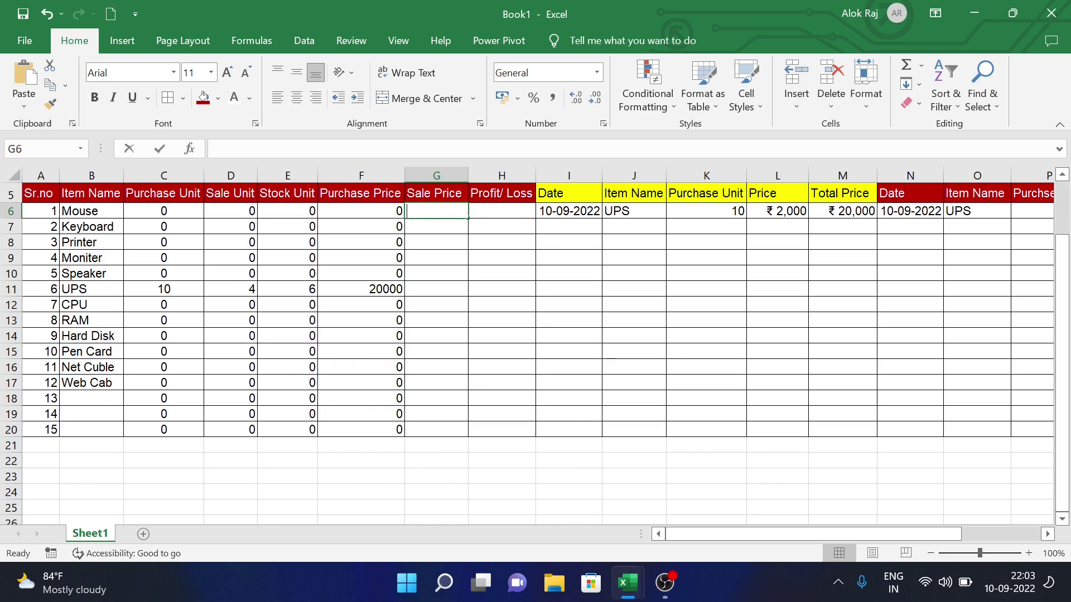
{"action": "type", "text": "sumi"}
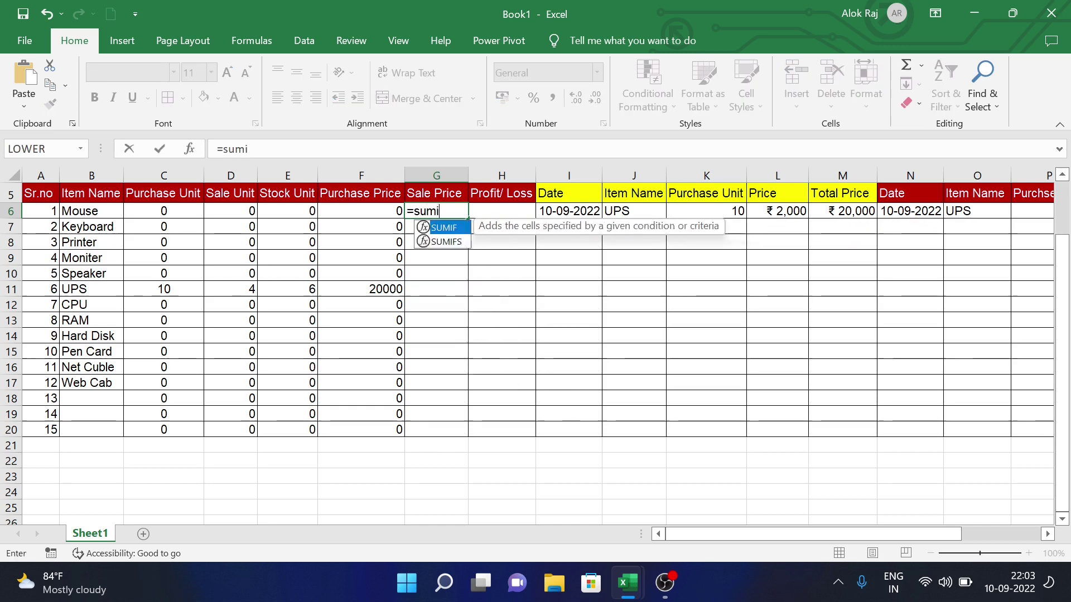
{"action": "type", "text": "f("}
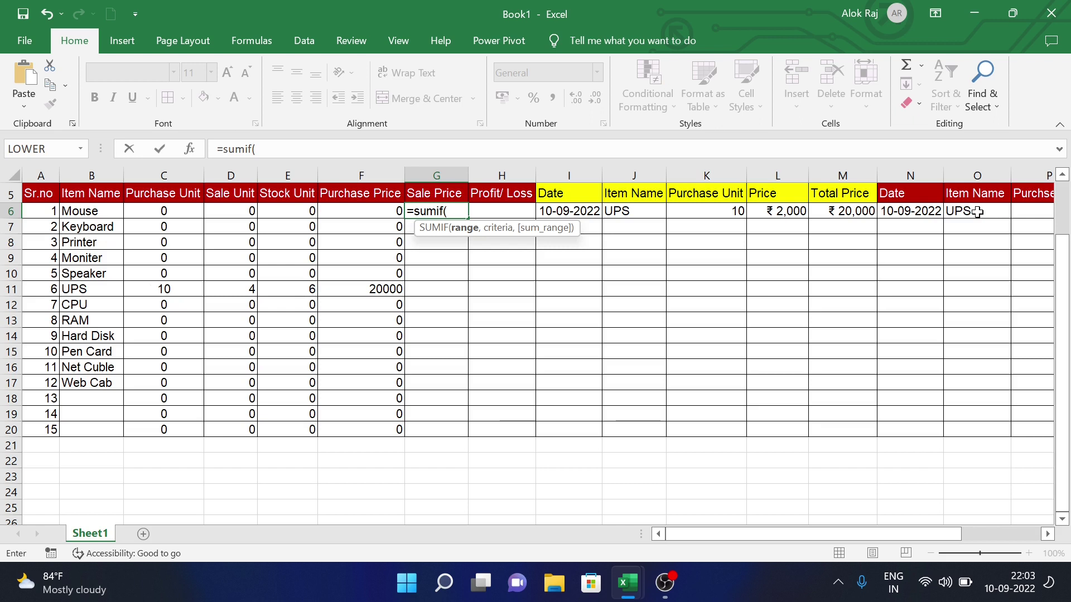
{"action": "left_click_drag", "start_coordinate": [977, 212], "coordinate": [969, 428]}
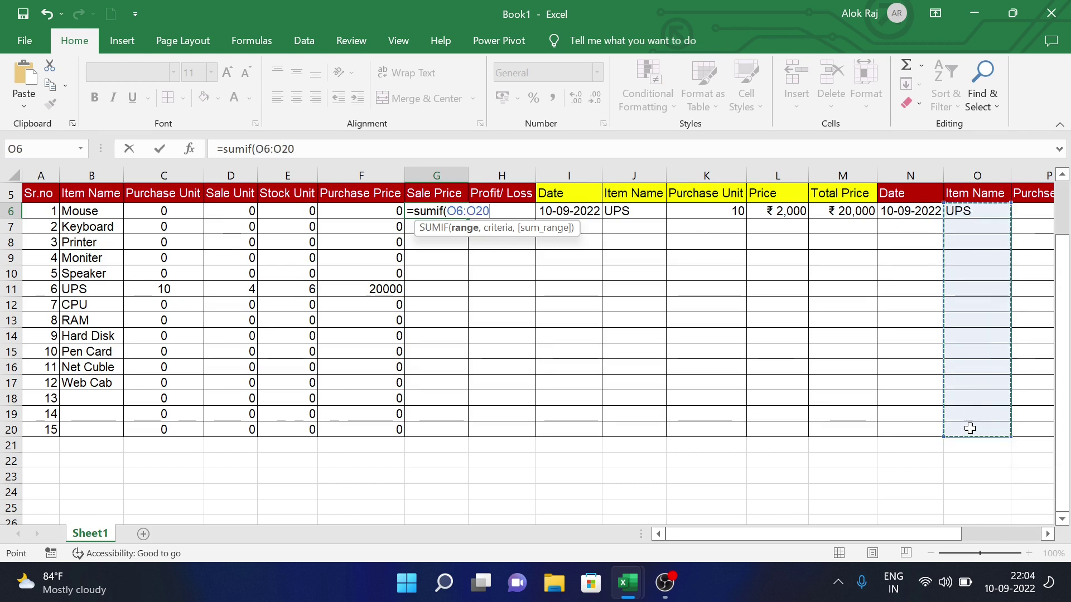
{"action": "key", "text": "F4"}
{"action": "type", "text": ",,"}
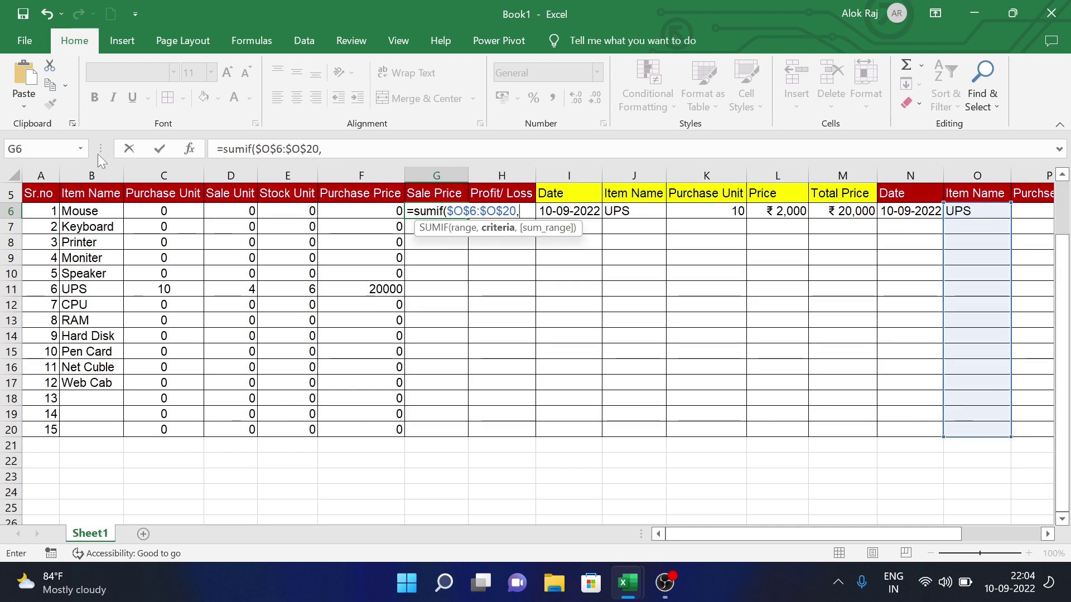
{"action": "left_click", "coordinate": [80, 210]}
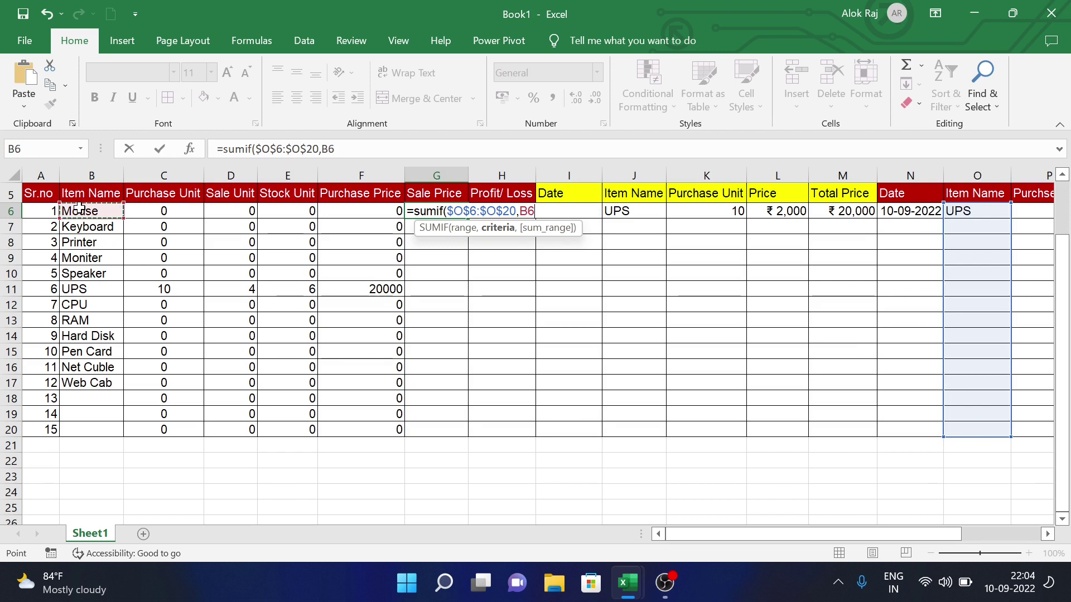
{"action": "type", "text": ","}
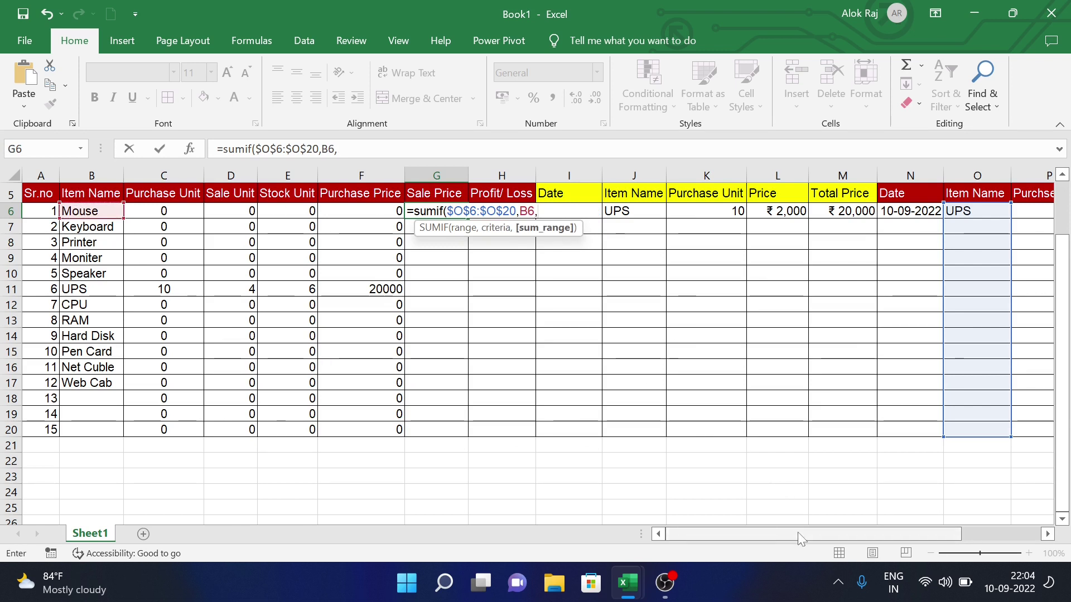
{"action": "left_click_drag", "start_coordinate": [798, 532], "coordinate": [877, 532]}
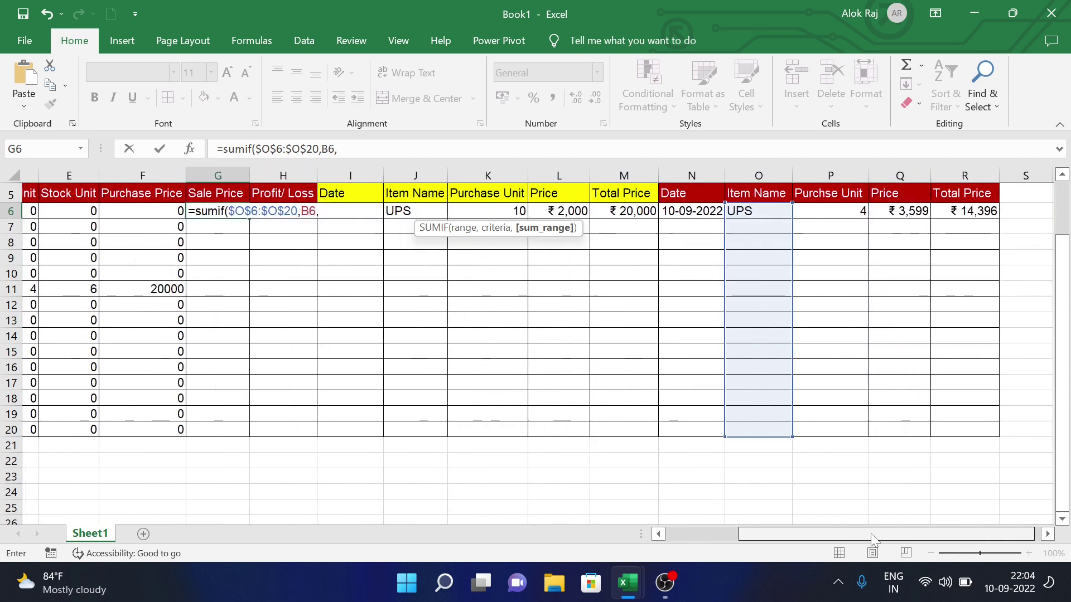
{"action": "mouse_move", "coordinate": [950, 212]}
{"action": "left_mouse_down"}
{"action": "mouse_move", "coordinate": [972, 322]}
{"action": "mouse_move", "coordinate": [944, 422]}
{"action": "left_mouse_up"}
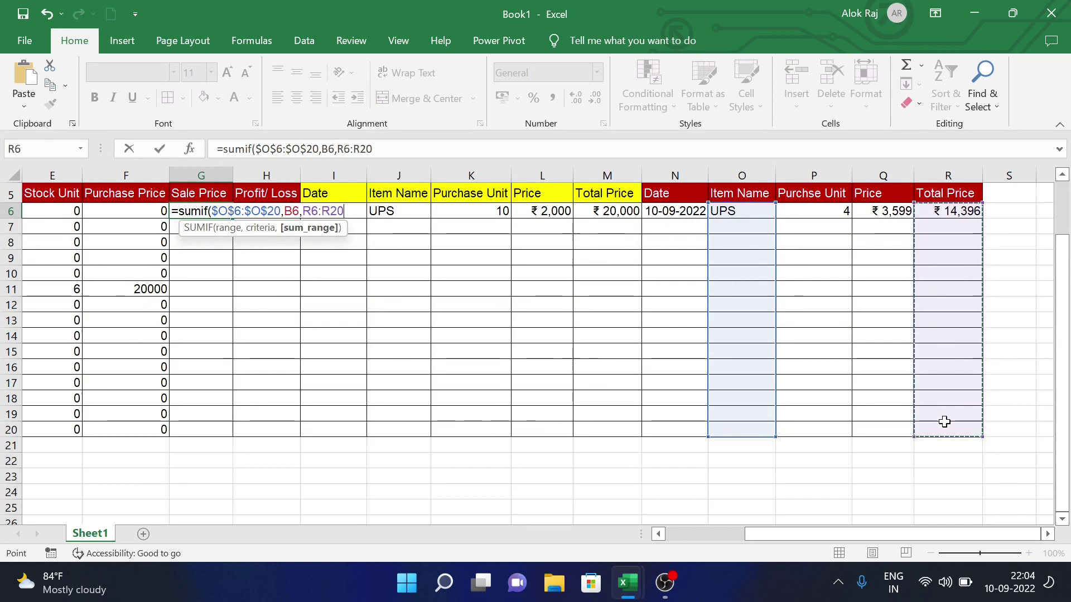
{"action": "key", "text": "F4"}
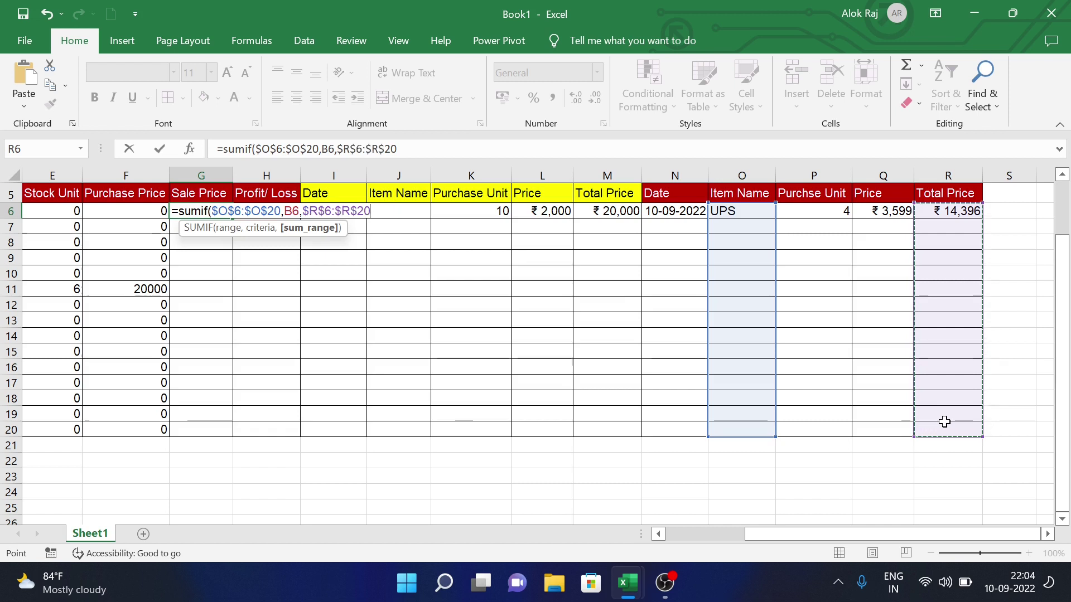
{"action": "type", "text": ")"}
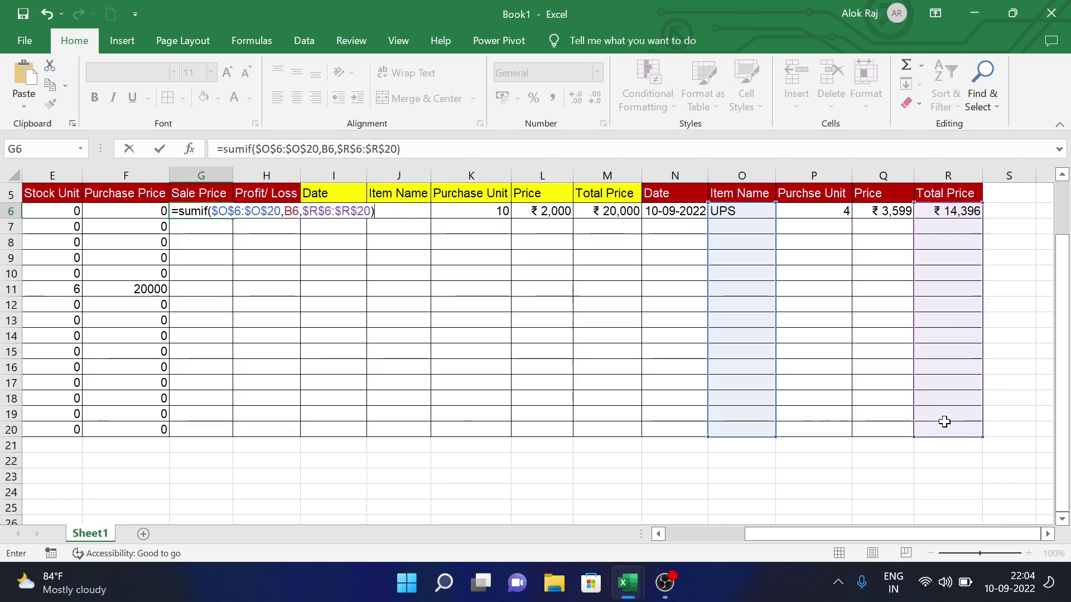
{"action": "key", "text": "Return"}
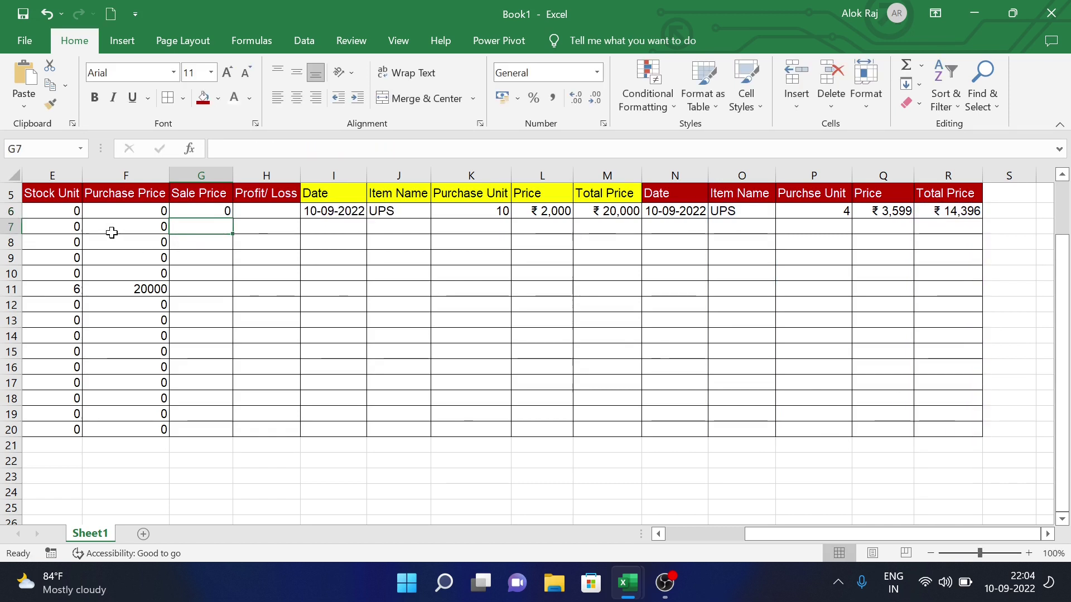
{"action": "left_click", "coordinate": [217, 211]}
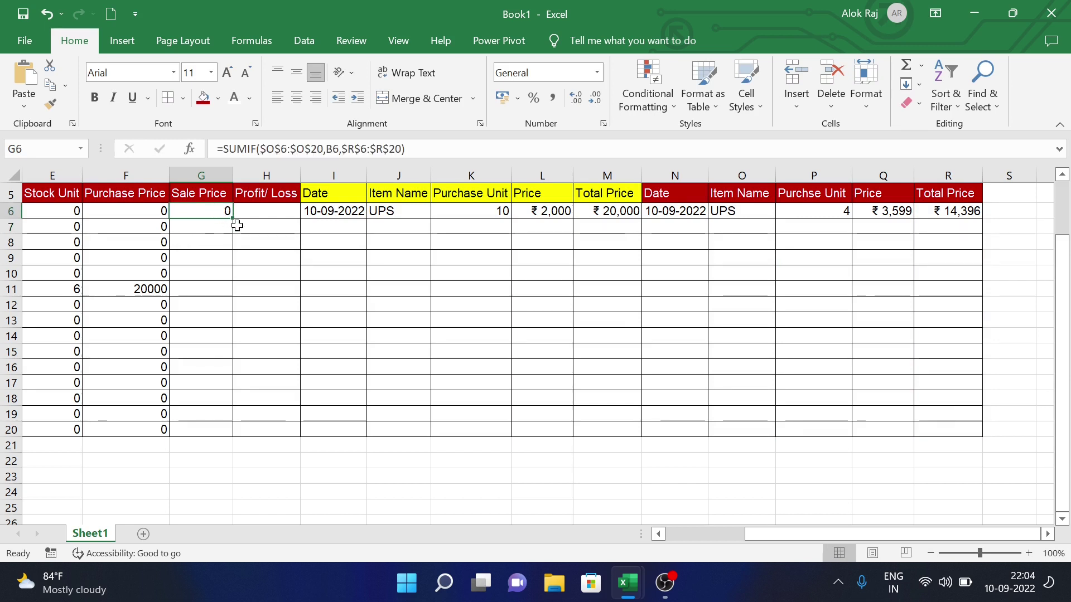
{"action": "double_click", "coordinate": [234, 221]}
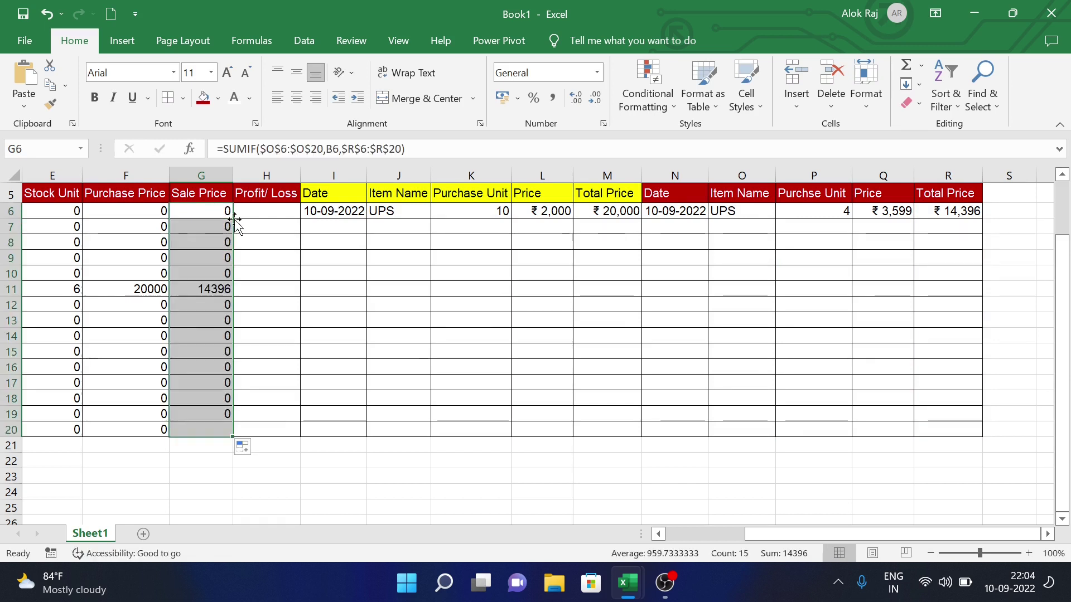
Enter =G6-F6 in H6 for Profit/Loss and fill it down to H20.
{"action": "left_click", "coordinate": [270, 211]}
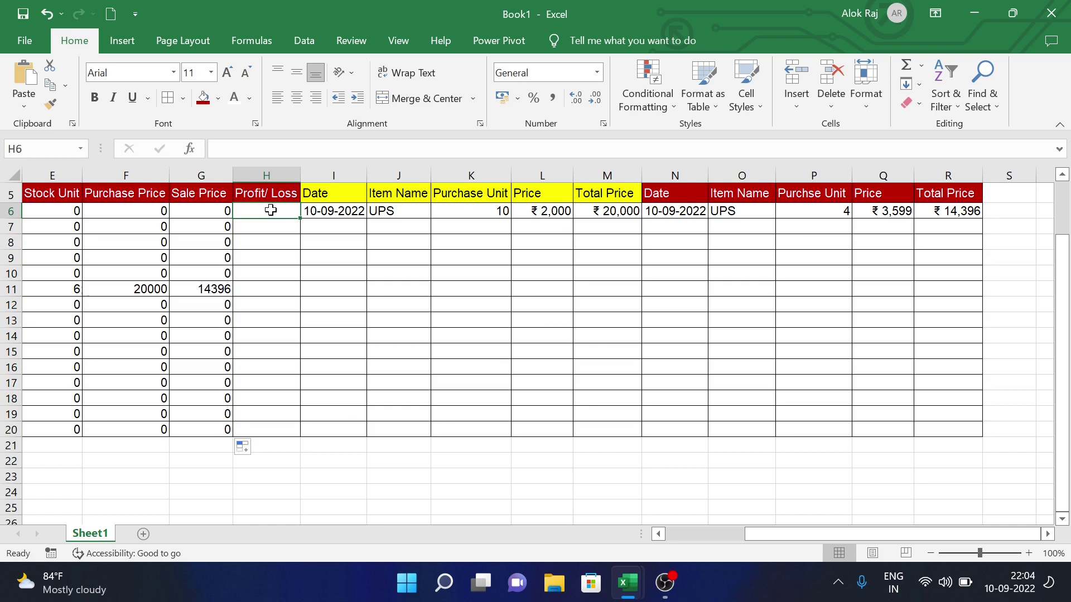
{"action": "type", "text": "="}
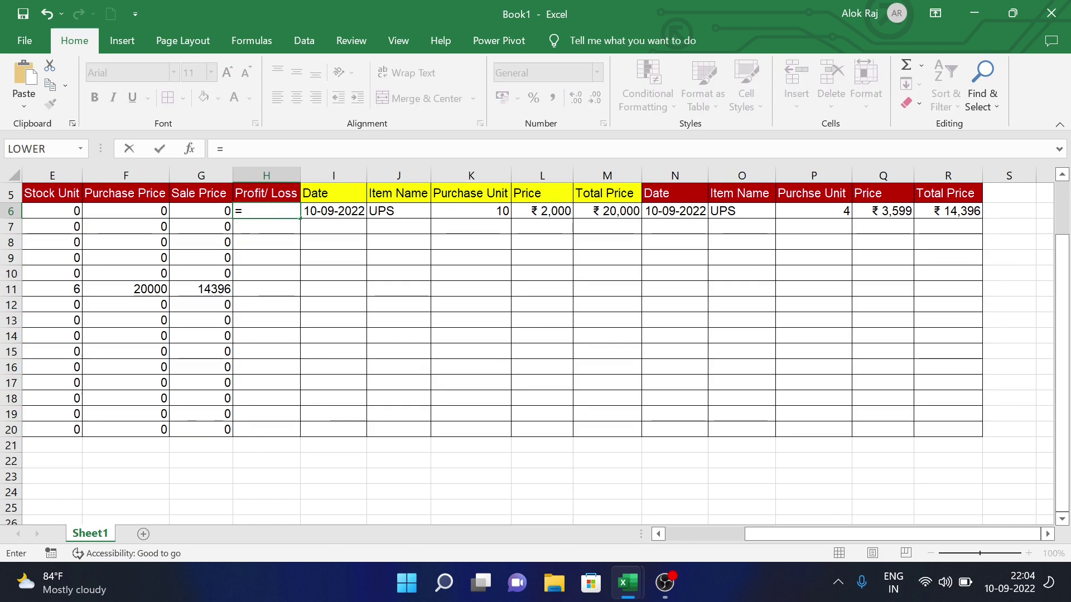
{"action": "left_click", "coordinate": [206, 212]}
{"action": "type", "text": "-"}
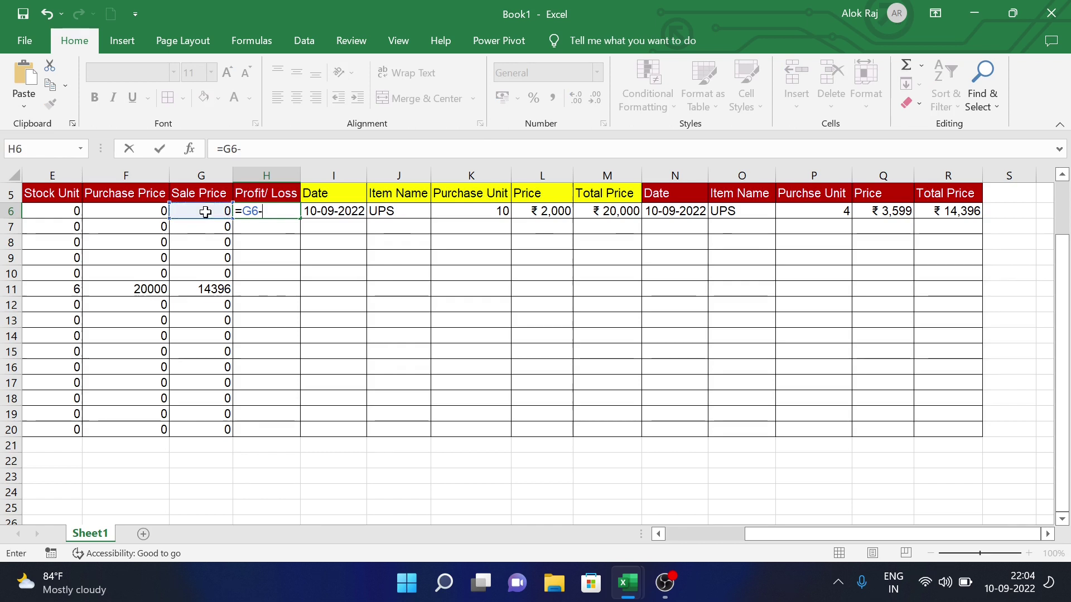
{"action": "left_click", "coordinate": [152, 211]}
{"action": "key", "text": "Return"}
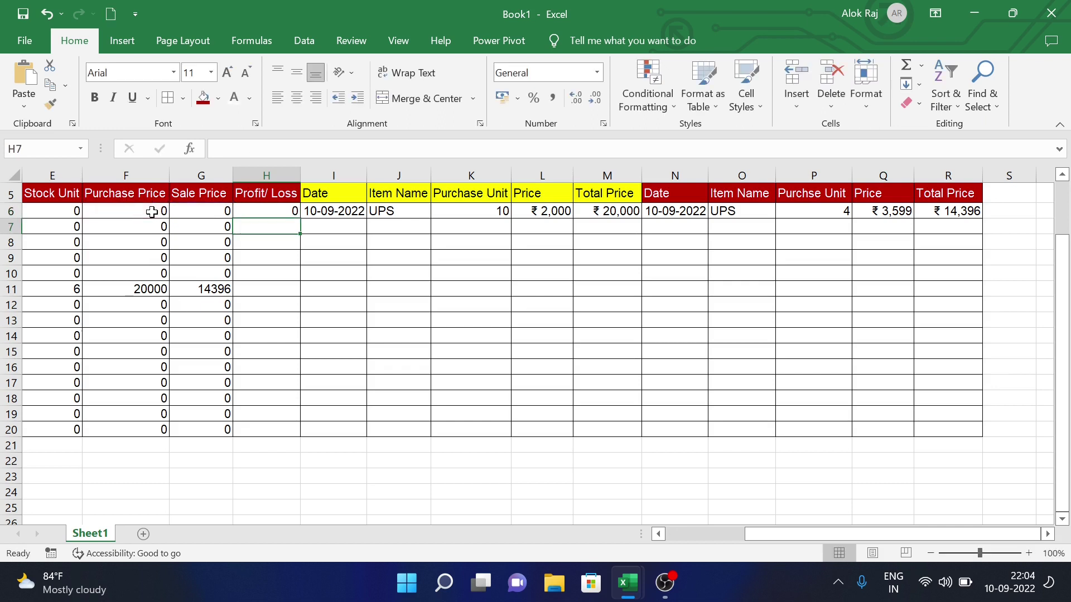
{"action": "left_click", "coordinate": [290, 210]}
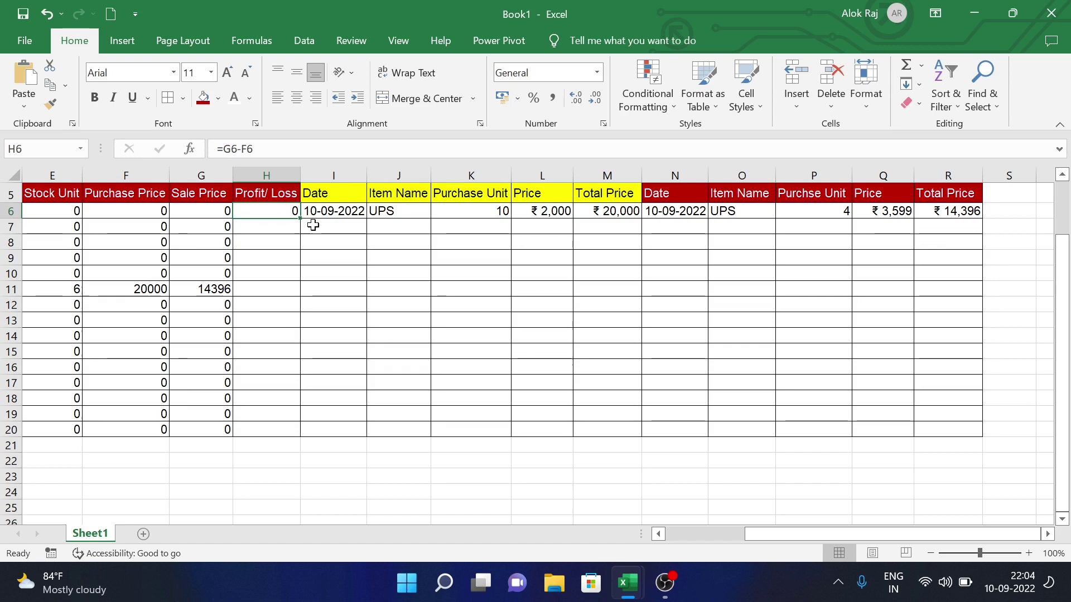
{"action": "left_click_drag", "start_coordinate": [300, 218], "coordinate": [285, 432]}
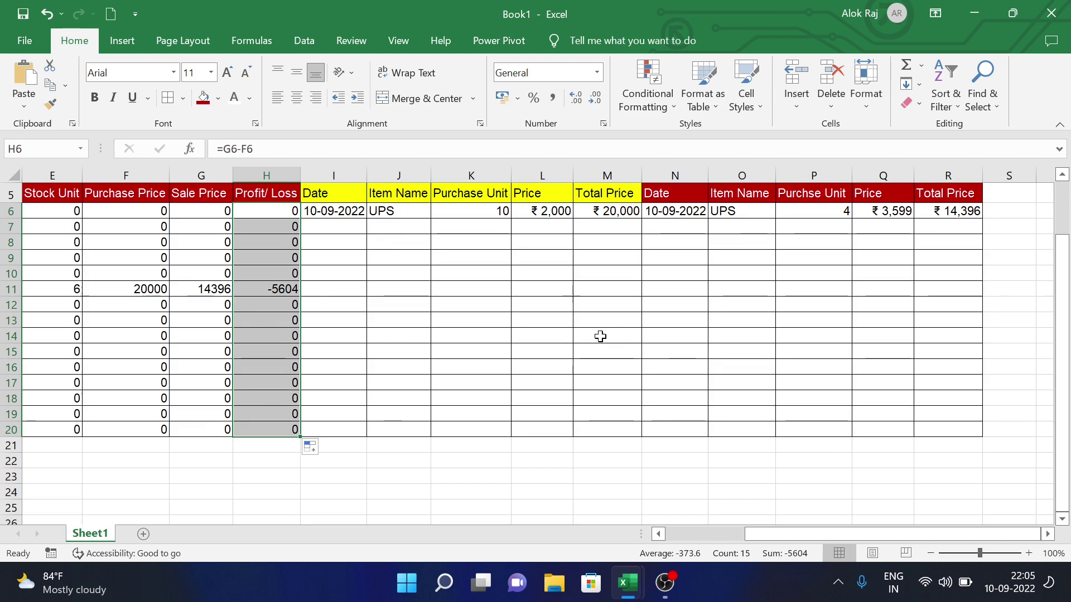
{"action": "scroll", "coordinate": [600, 334], "scroll_direction": "left", "scroll_amount": 3}
{"action": "scroll", "coordinate": [600, 336], "scroll_direction": "up", "scroll_amount": 2}
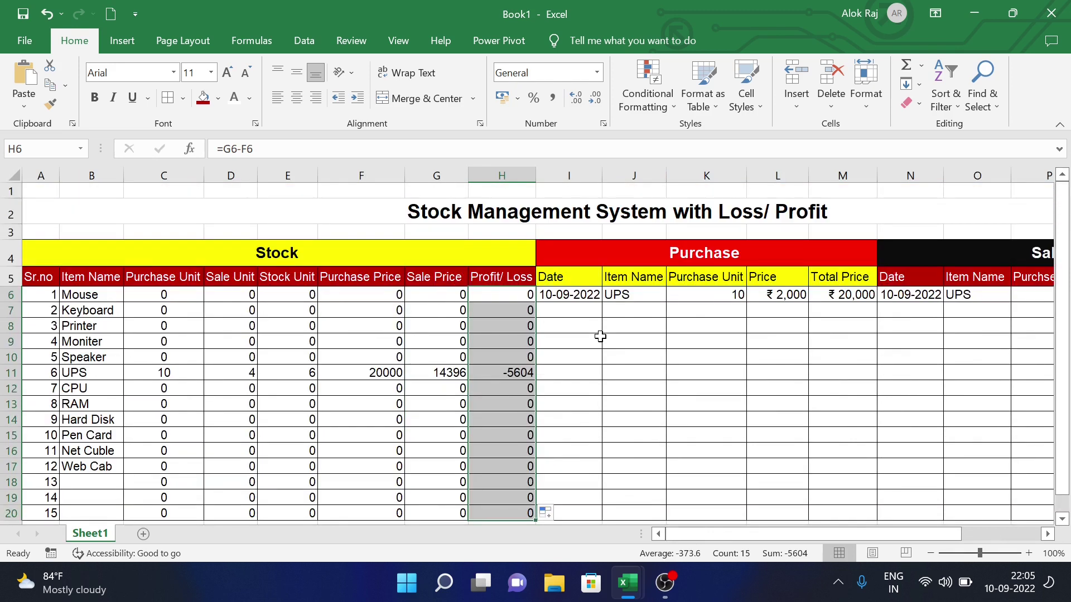
Log a purchase in row 7: today's date, CPU, 10 units at 9999.
{"action": "left_click", "coordinate": [560, 308]}
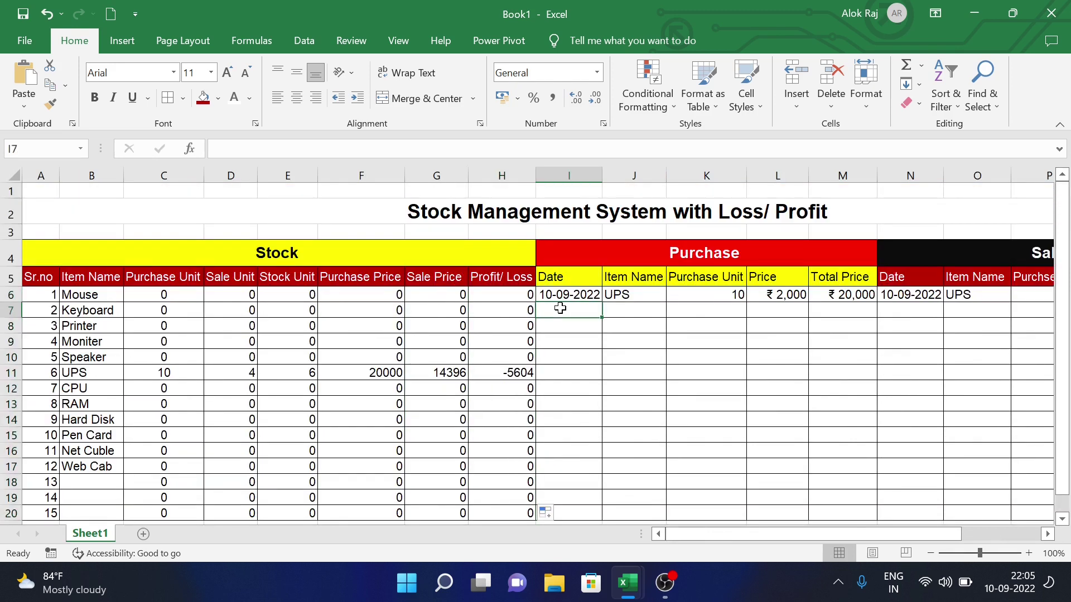
{"action": "key", "text": "ctrl+semicolon"}
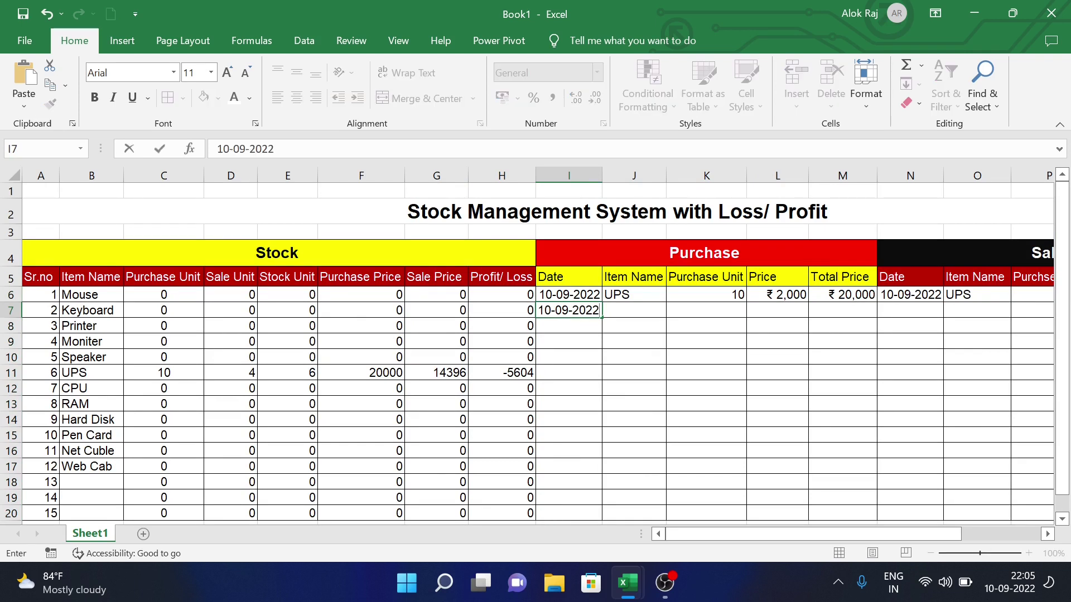
{"action": "left_click", "coordinate": [642, 314]}
{"action": "left_click", "coordinate": [673, 310]}
{"action": "scroll", "coordinate": [628, 368], "scroll_direction": "down", "scroll_amount": 1}
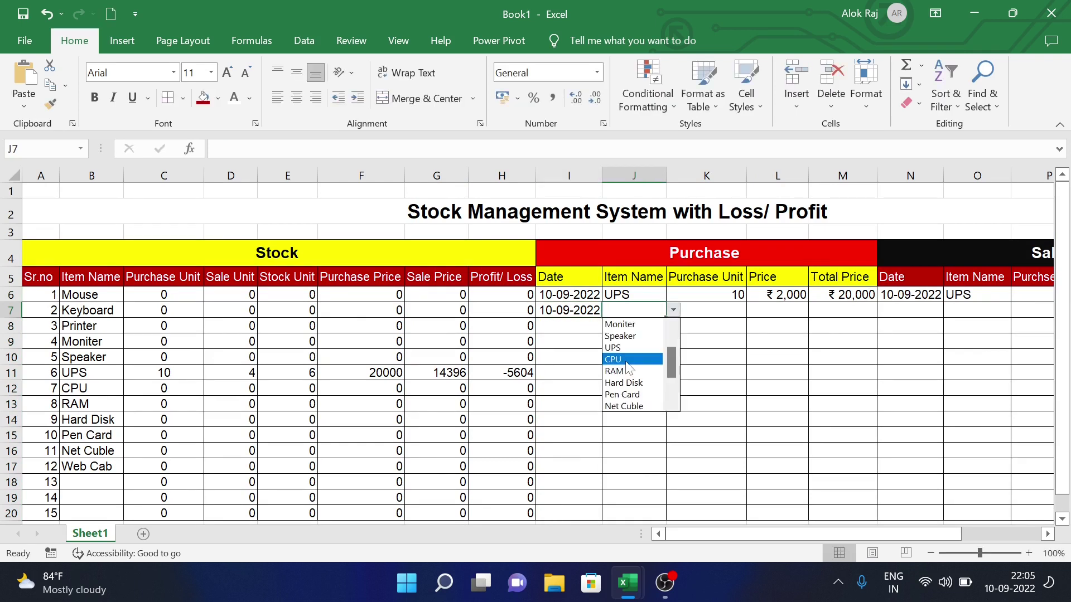
{"action": "left_click", "coordinate": [627, 361]}
{"action": "left_click", "coordinate": [723, 313]}
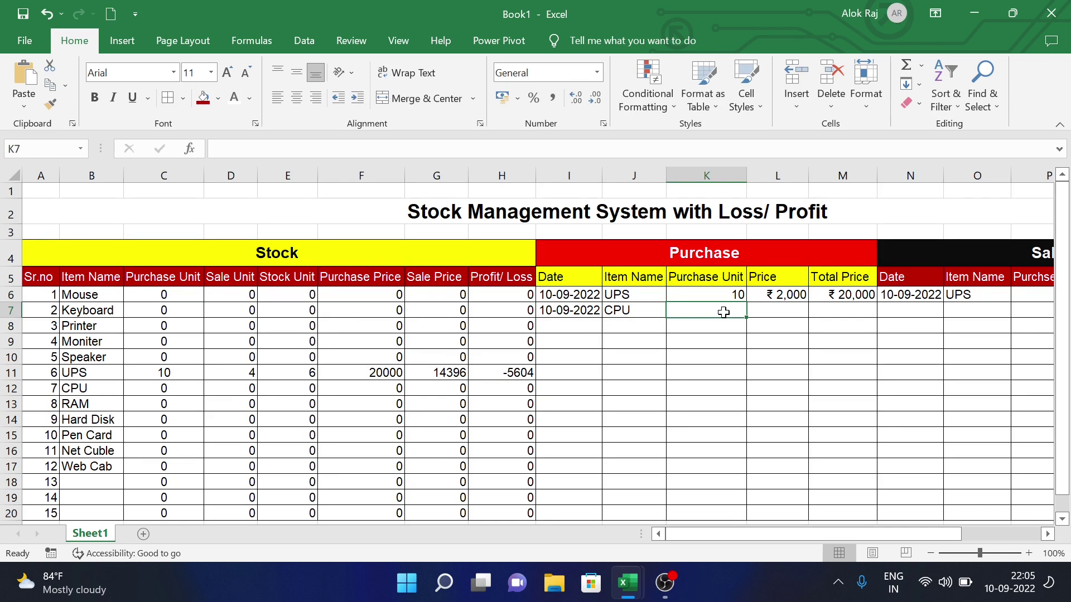
{"action": "type", "text": "10"}
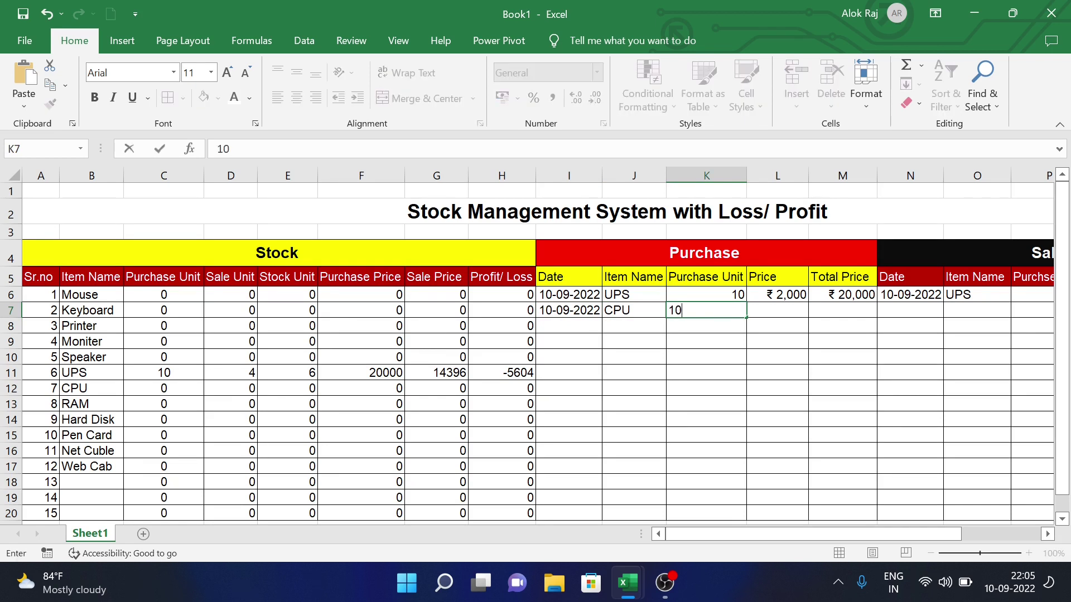
{"action": "key", "text": "Tab"}
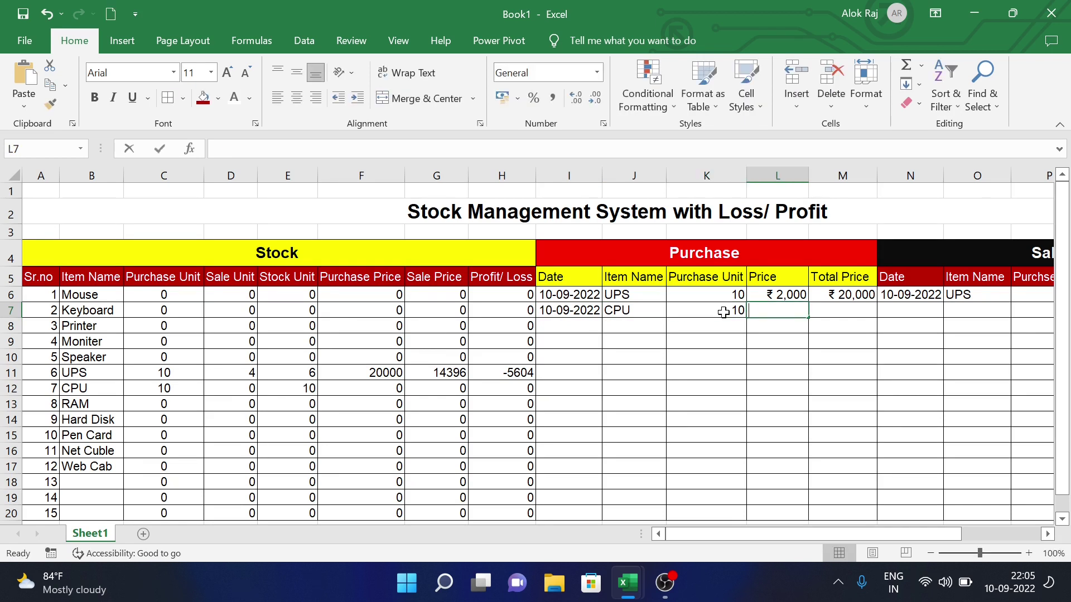
{"action": "type", "text": "9999"}
{"action": "key", "text": "Tab"}
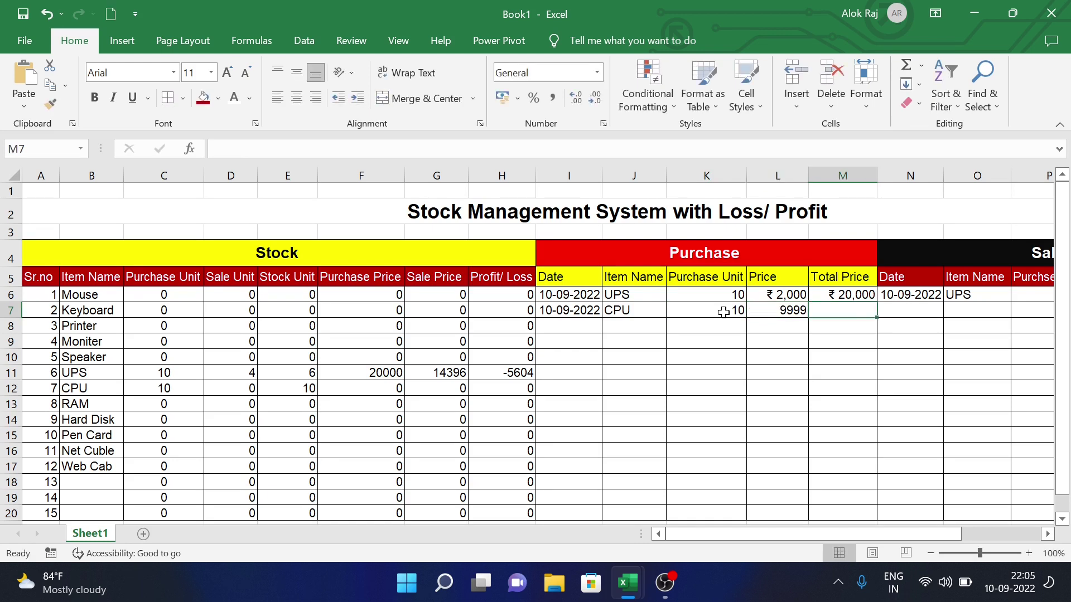
Fill the purchase (M6) and sale (R6) Total Price formulas down to row 20.
{"action": "left_click", "coordinate": [860, 296]}
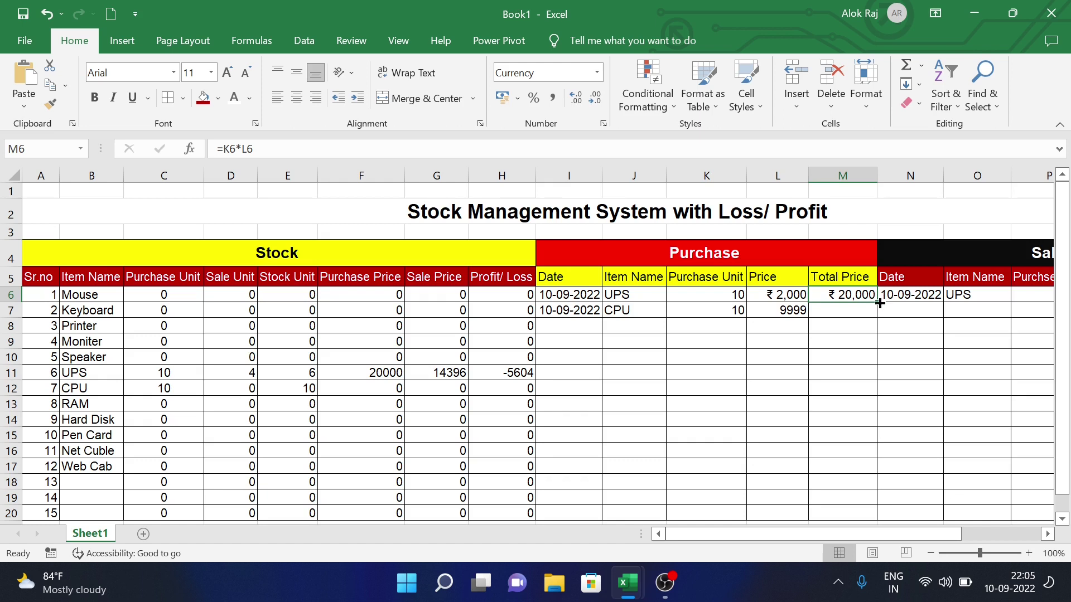
{"action": "double_click", "coordinate": [880, 305]}
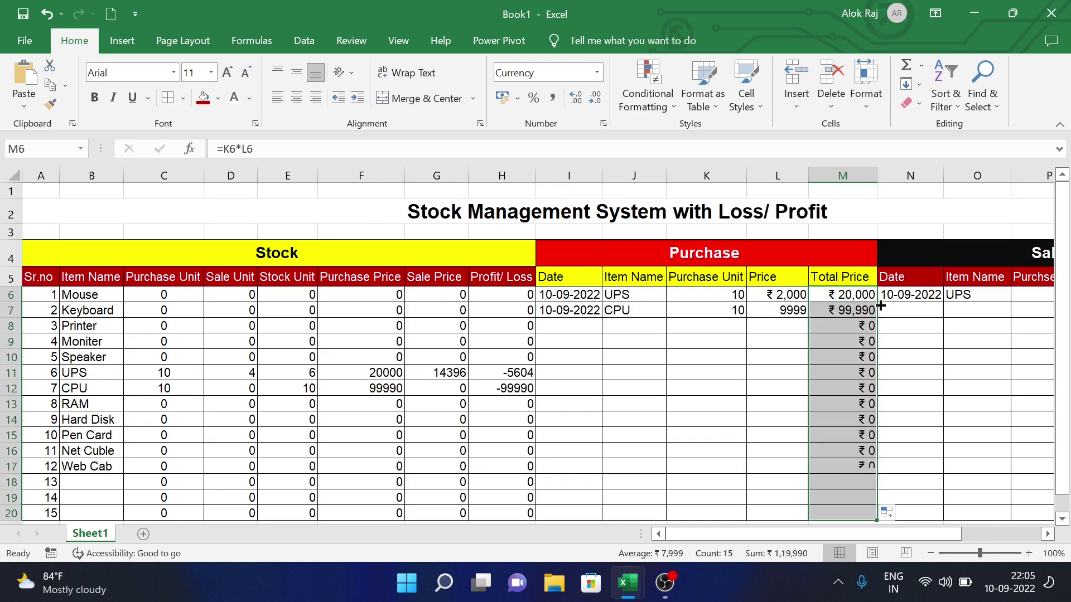
{"action": "scroll", "coordinate": [988, 363], "scroll_direction": "right", "scroll_amount": 2}
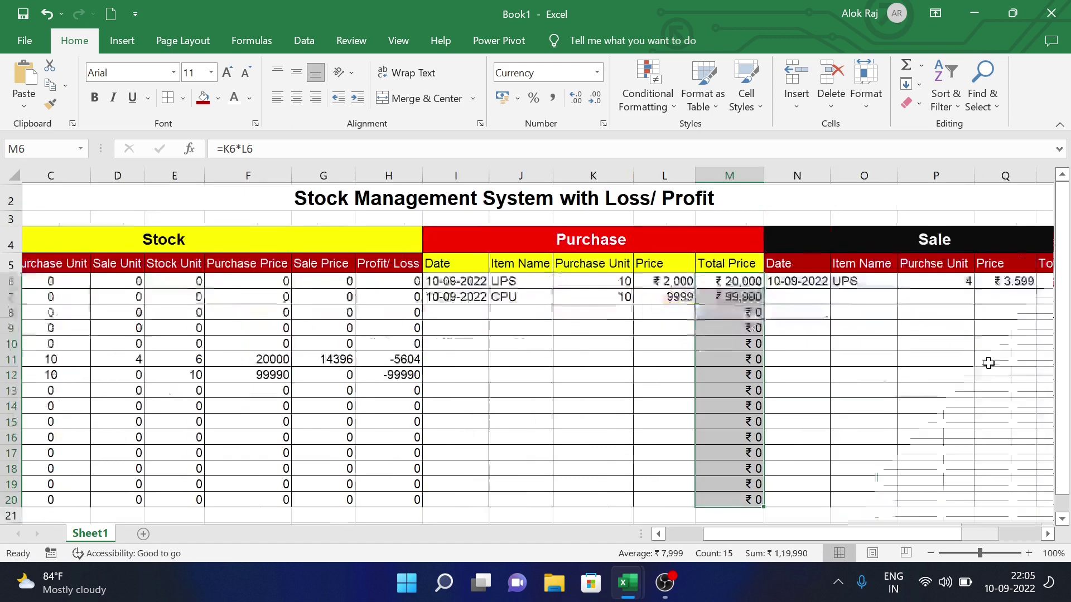
{"action": "scroll", "coordinate": [988, 363], "scroll_direction": "right", "scroll_amount": 1}
{"action": "left_click", "coordinate": [1011, 296]}
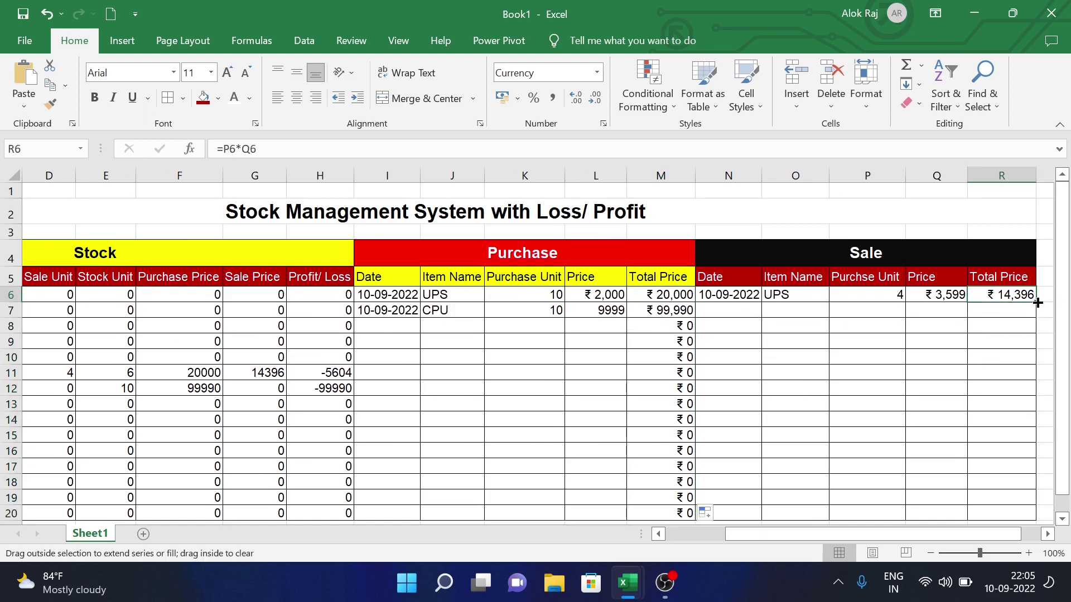
{"action": "double_click", "coordinate": [1036, 303]}
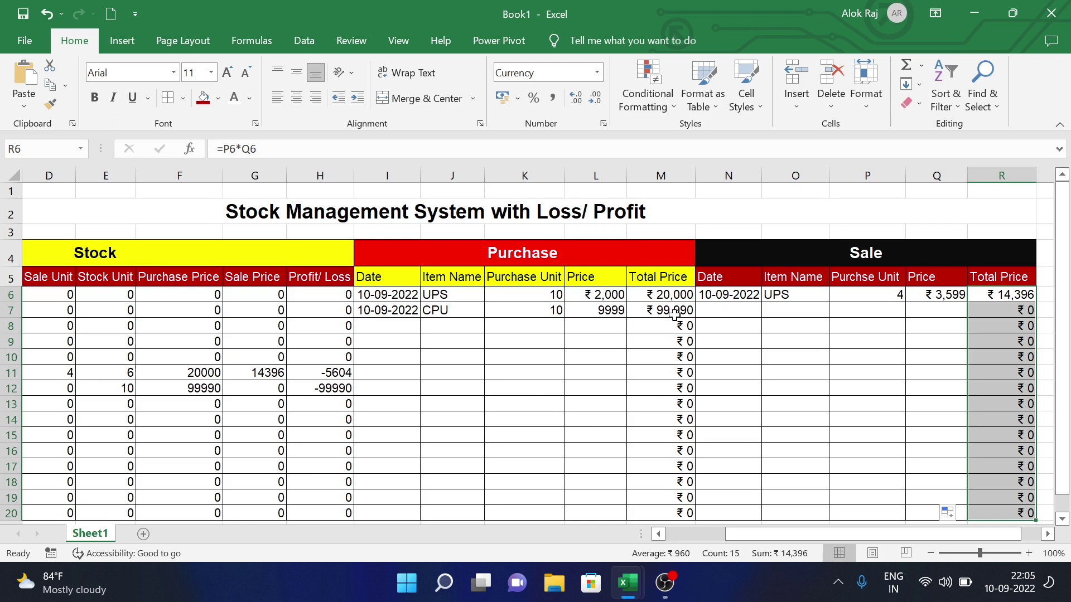
{"action": "left_click", "coordinate": [745, 312]}
Log a sale in row 7: today's date, UPS, 1 unit at 4099.
{"action": "key", "text": "ctrl+semicolon"}
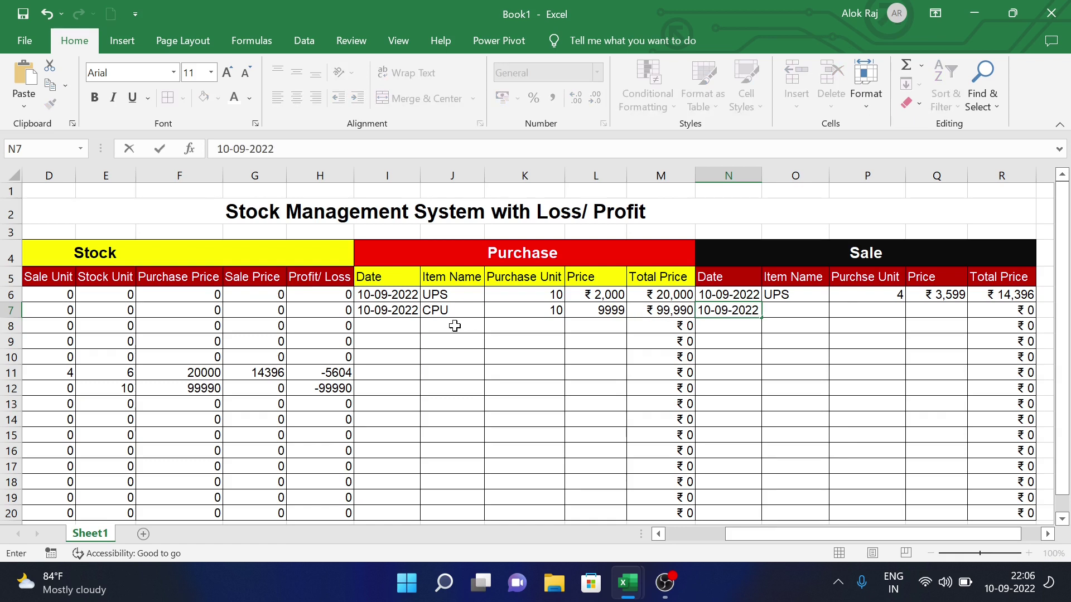
{"action": "left_click", "coordinate": [816, 312]}
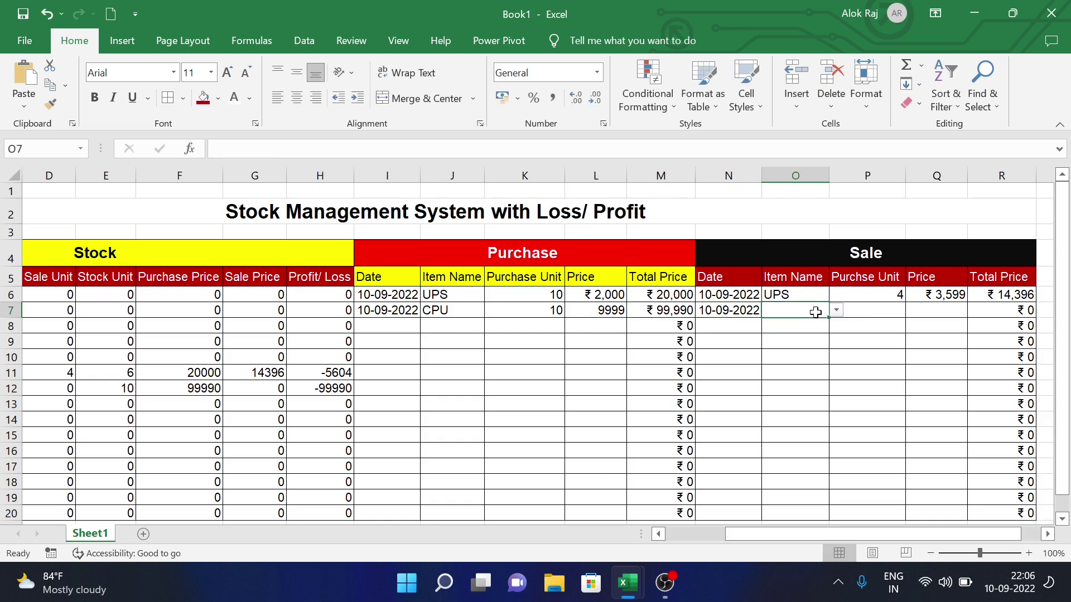
{"action": "left_click", "coordinate": [837, 310]}
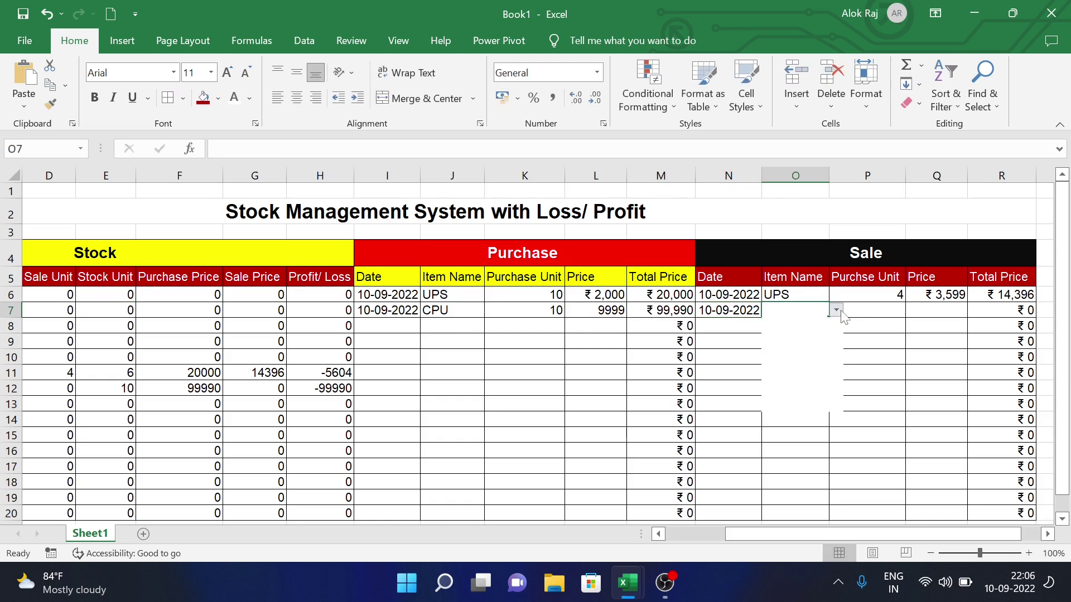
{"action": "left_click", "coordinate": [788, 385]}
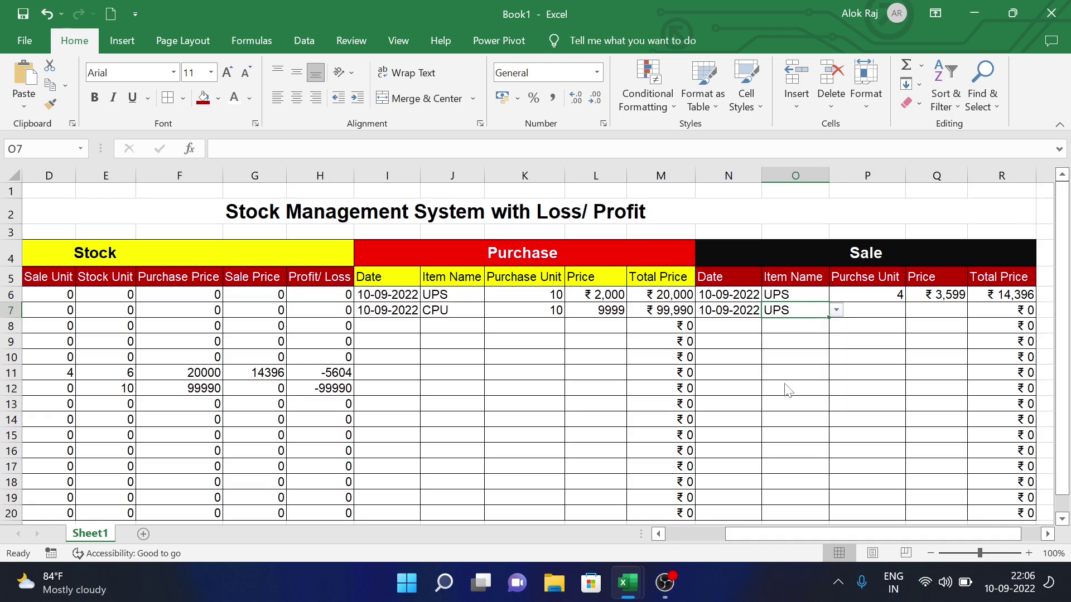
{"action": "left_click", "coordinate": [904, 313]}
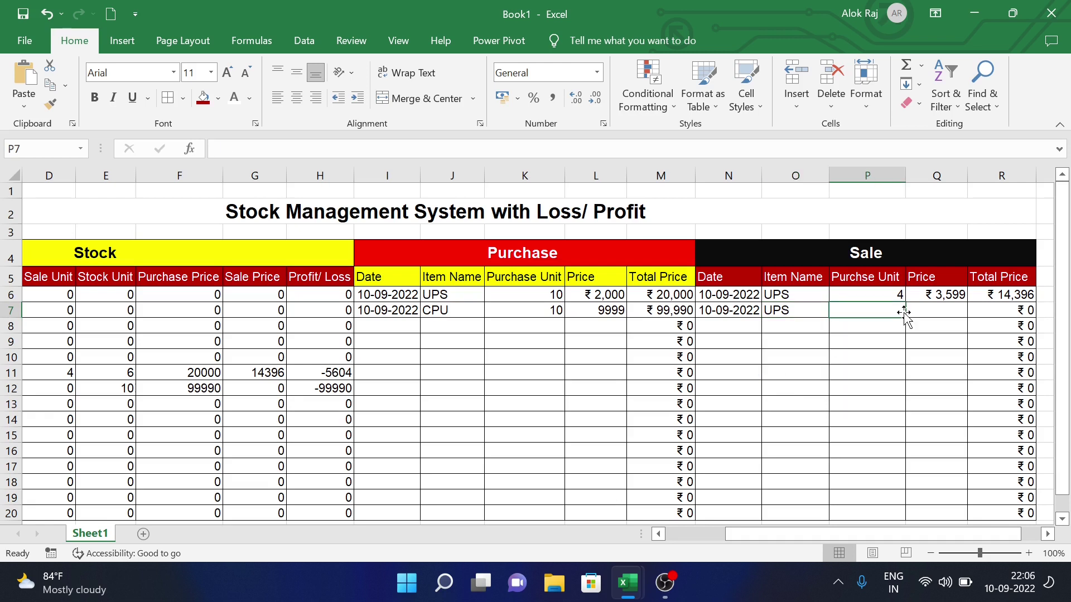
{"action": "type", "text": "1"}
{"action": "left_click", "coordinate": [928, 312]}
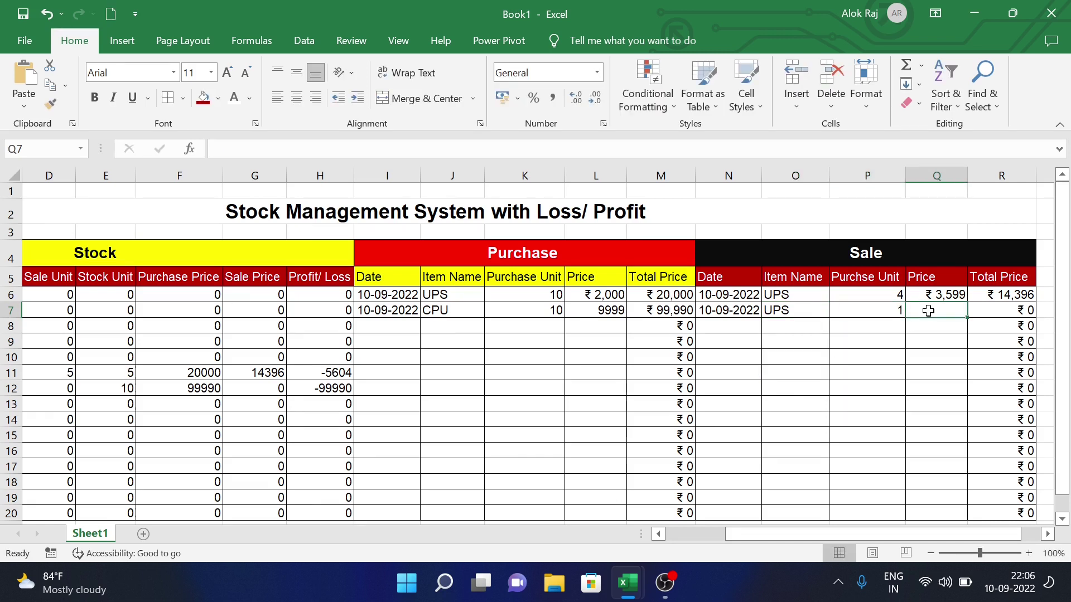
{"action": "type", "text": "4099"}
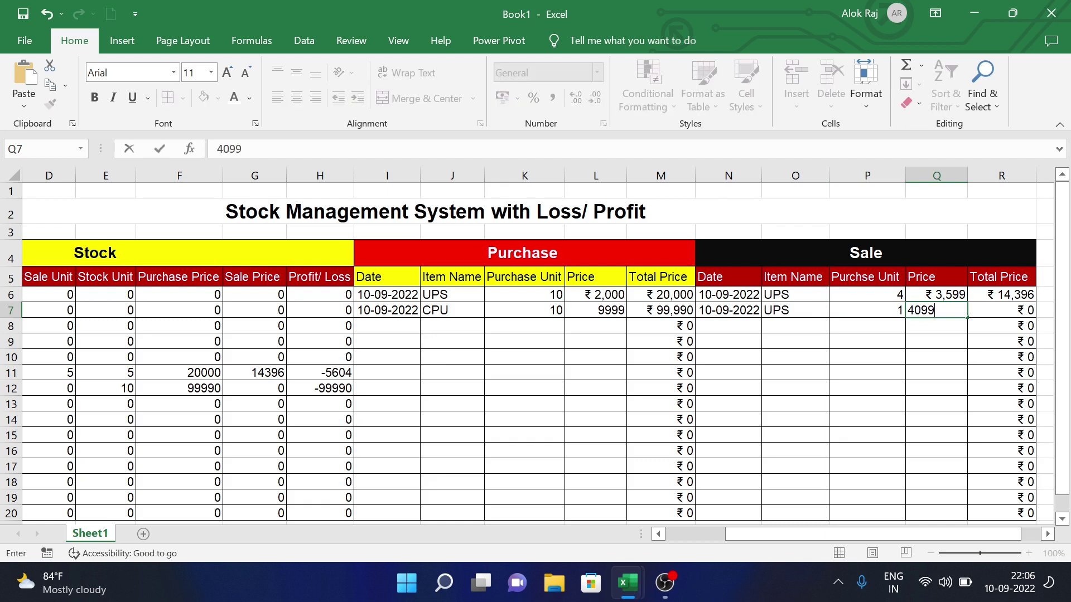
{"action": "key", "text": "Tab"}
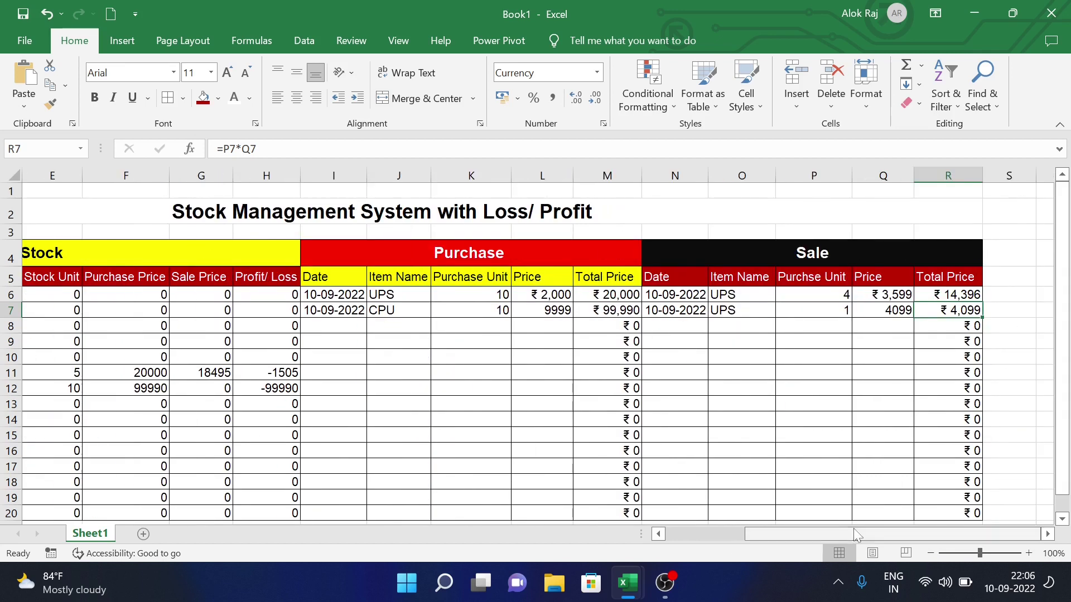
{"action": "left_click_drag", "start_coordinate": [853, 534], "coordinate": [719, 546]}
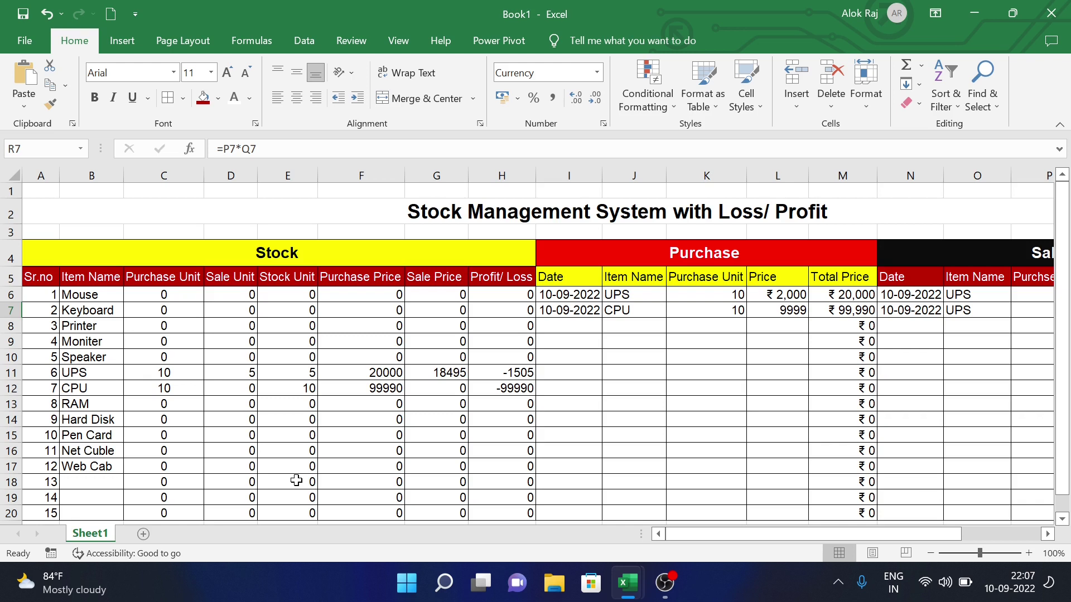
Switch to Stock management System.xlsx, try 12 units for the second CPU sale, then undo back to 2.
{"action": "left_click", "coordinate": [627, 582]}
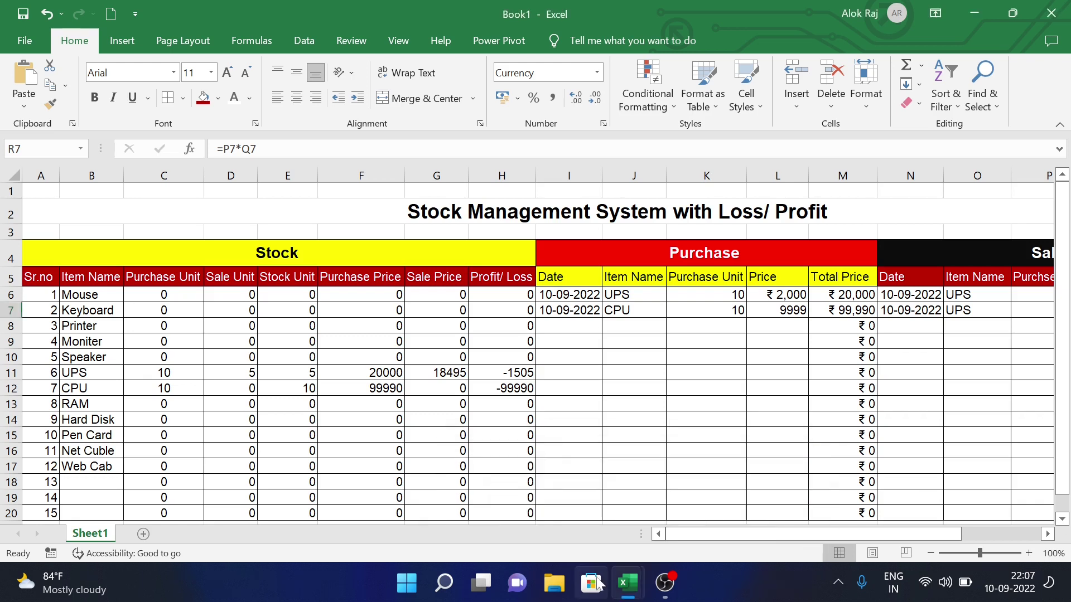
{"action": "mouse_move", "coordinate": [627, 582]}
{"action": "left_click", "coordinate": [522, 510]}
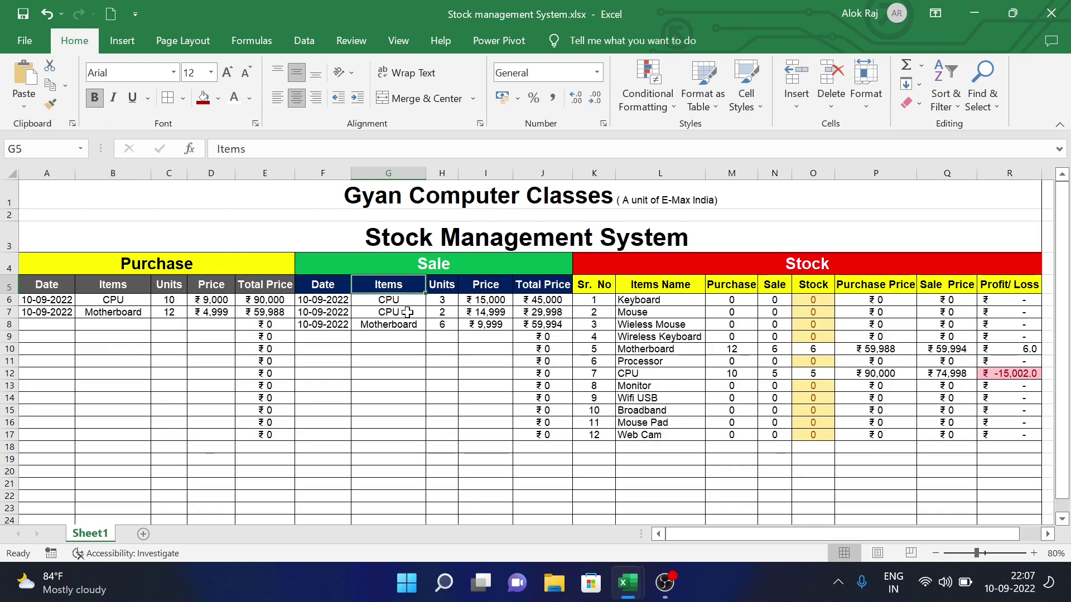
{"action": "left_click", "coordinate": [445, 310]}
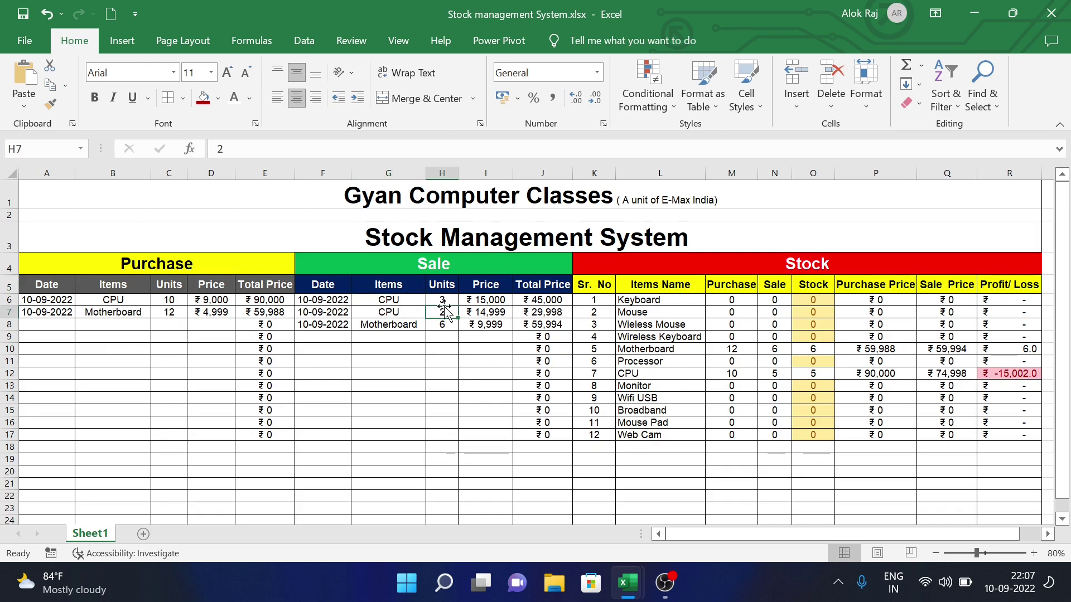
{"action": "type", "text": "12"}
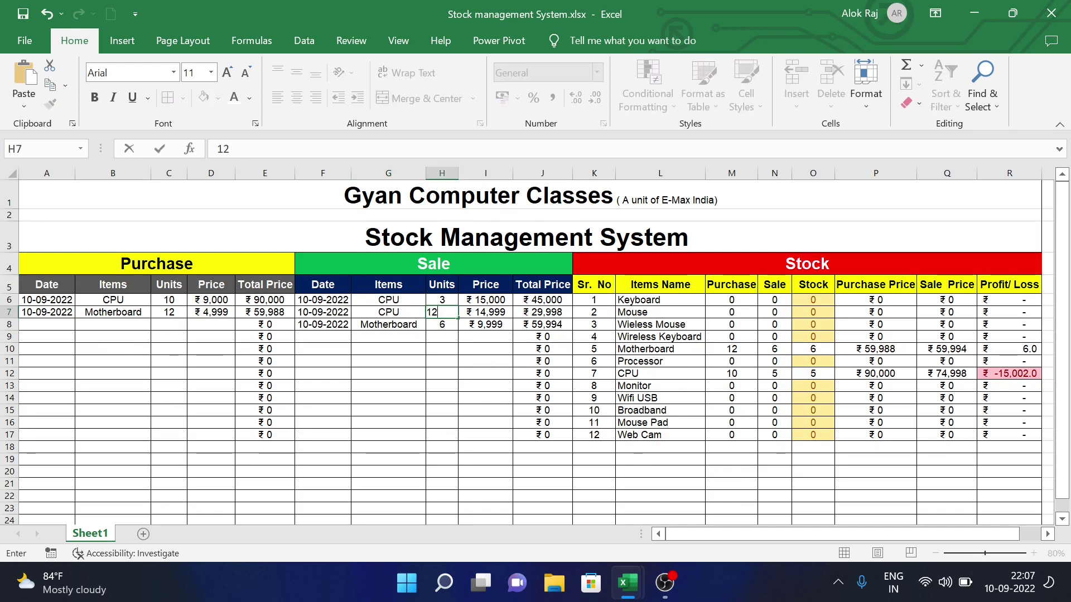
{"action": "left_click", "coordinate": [454, 408]}
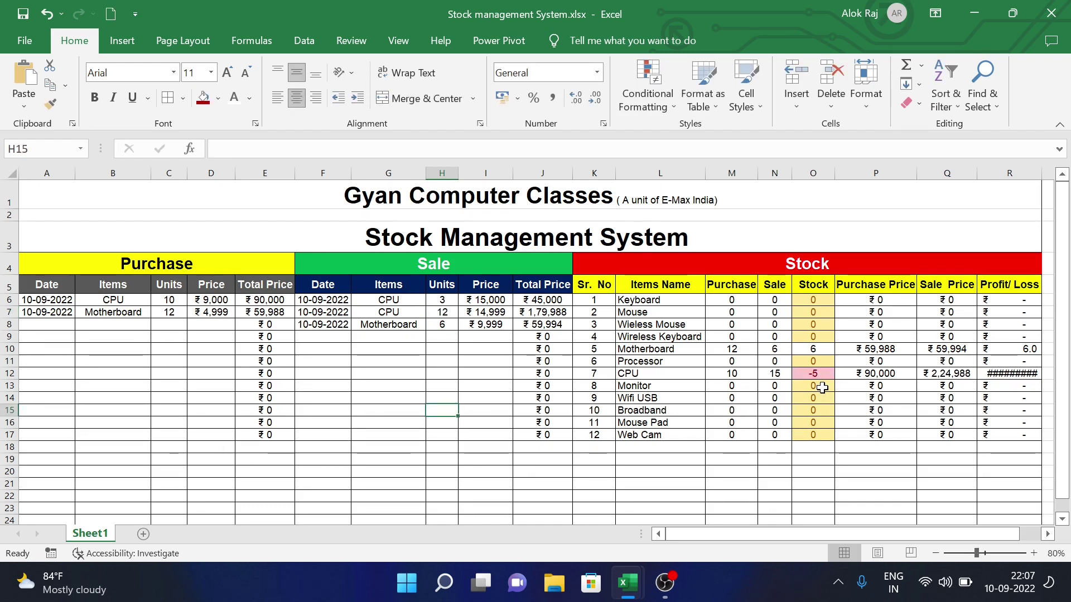
{"action": "key", "text": "ctrl+z"}
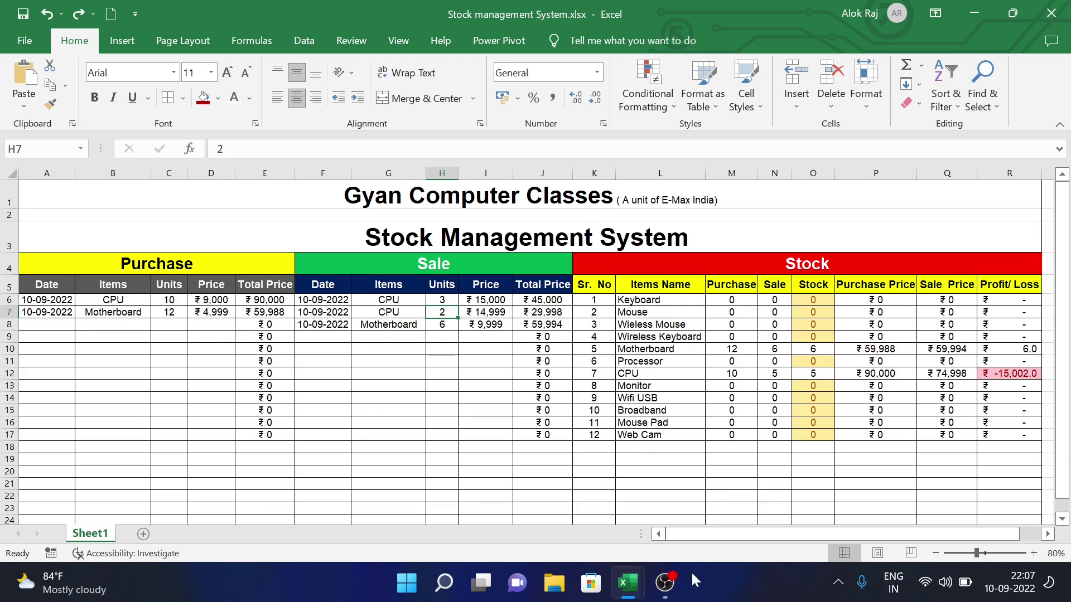
{"action": "mouse_move", "coordinate": [626, 582]}
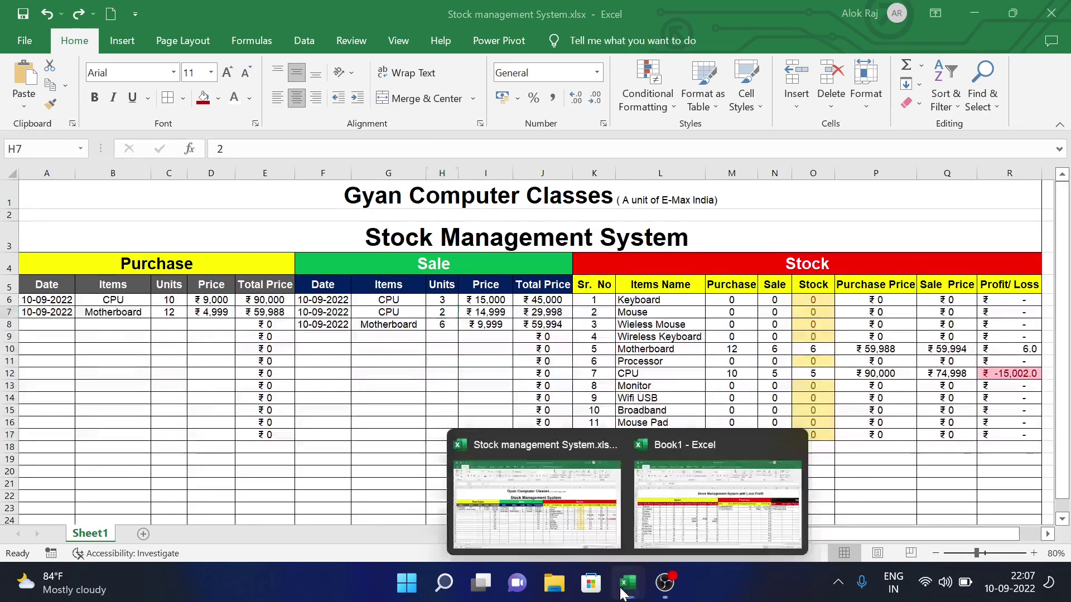
In Book1, highlight Stock Unit cells E6:E20 less than 2 with yellow fill and dark yellow text.
{"action": "left_click", "coordinate": [688, 521]}
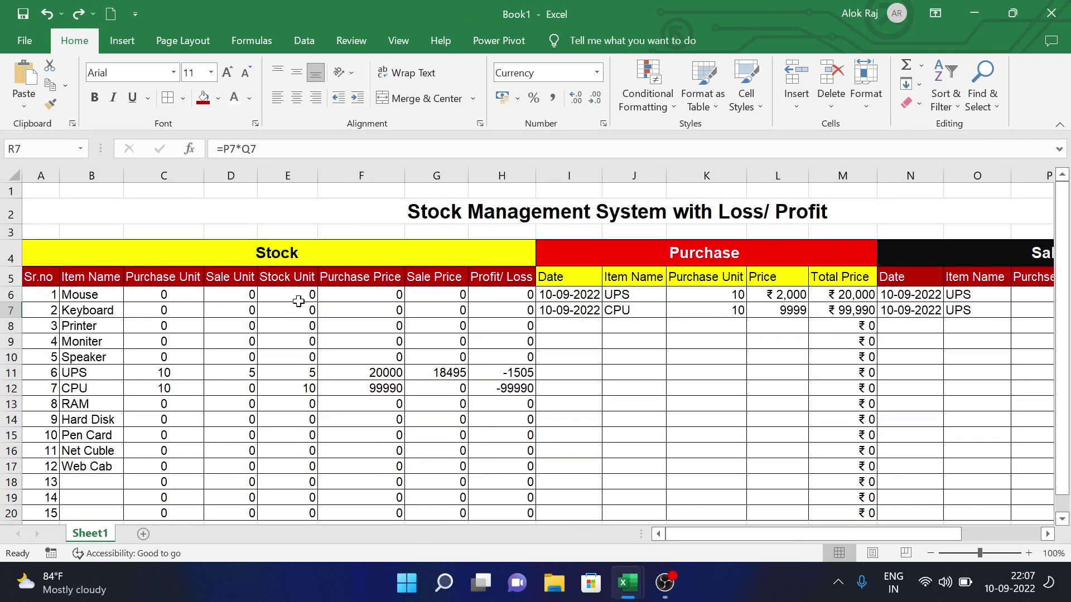
{"action": "left_click_drag", "start_coordinate": [298, 298], "coordinate": [280, 515]}
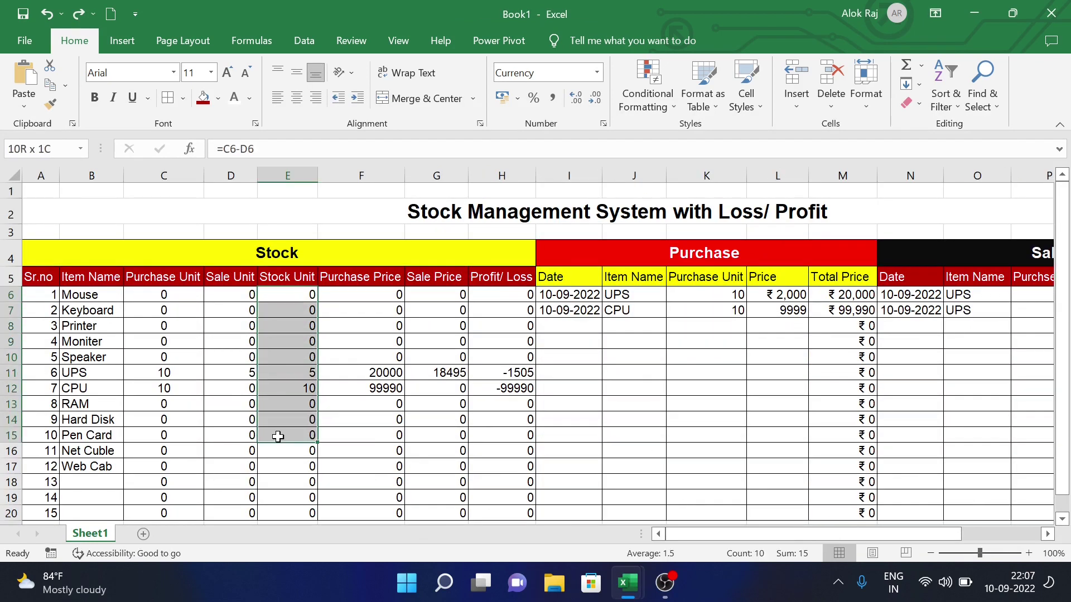
{"action": "left_click", "coordinate": [657, 96]}
{"action": "left_click", "coordinate": [673, 107]}
{"action": "left_click", "coordinate": [673, 107]}
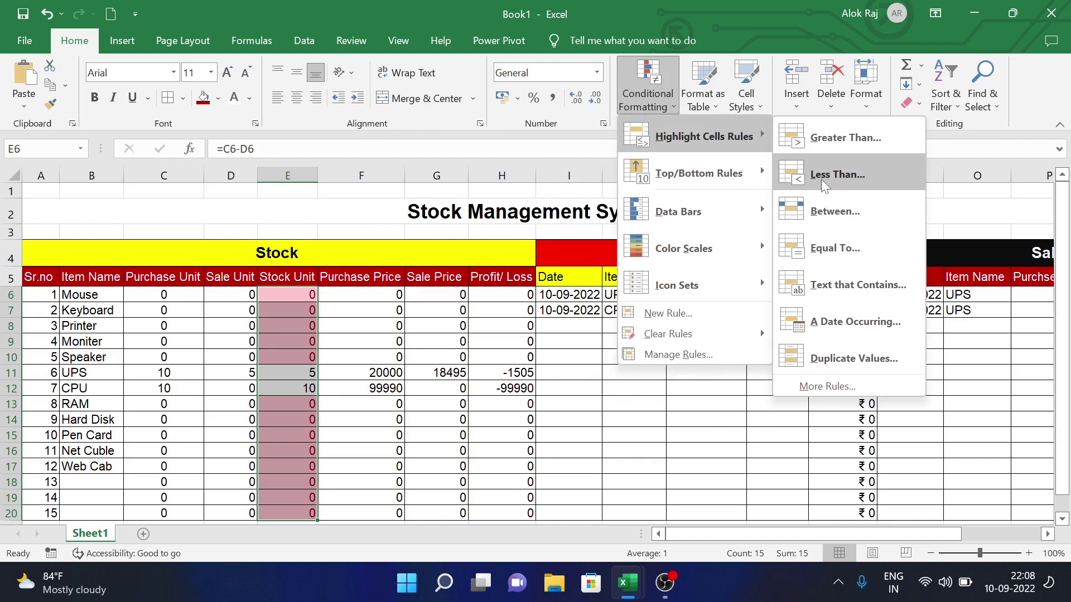
{"action": "left_click", "coordinate": [821, 179]}
{"action": "type", "text": "2"}
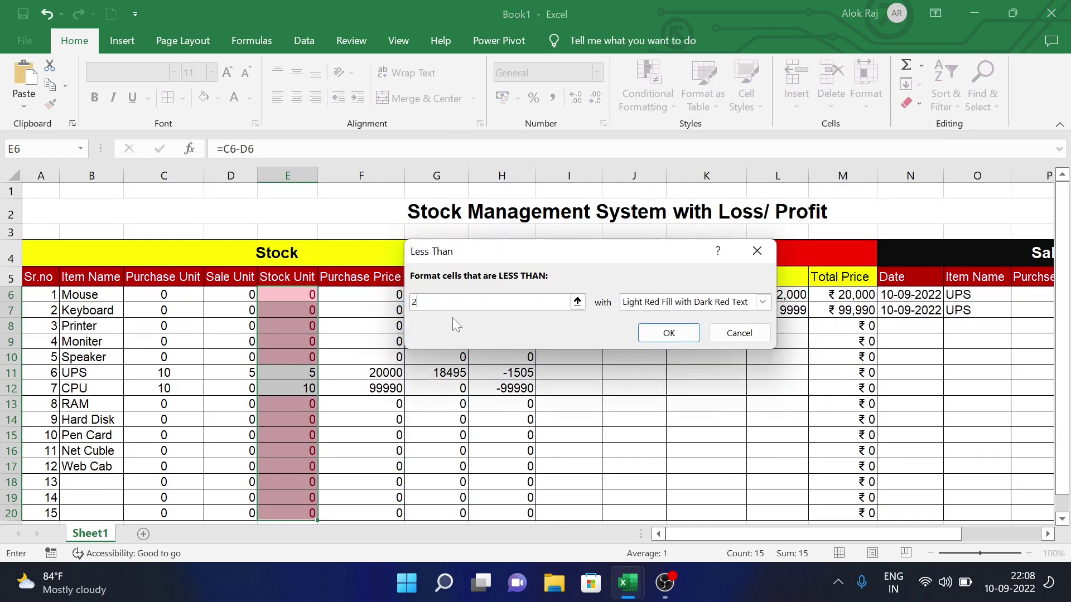
{"action": "left_click", "coordinate": [641, 302]}
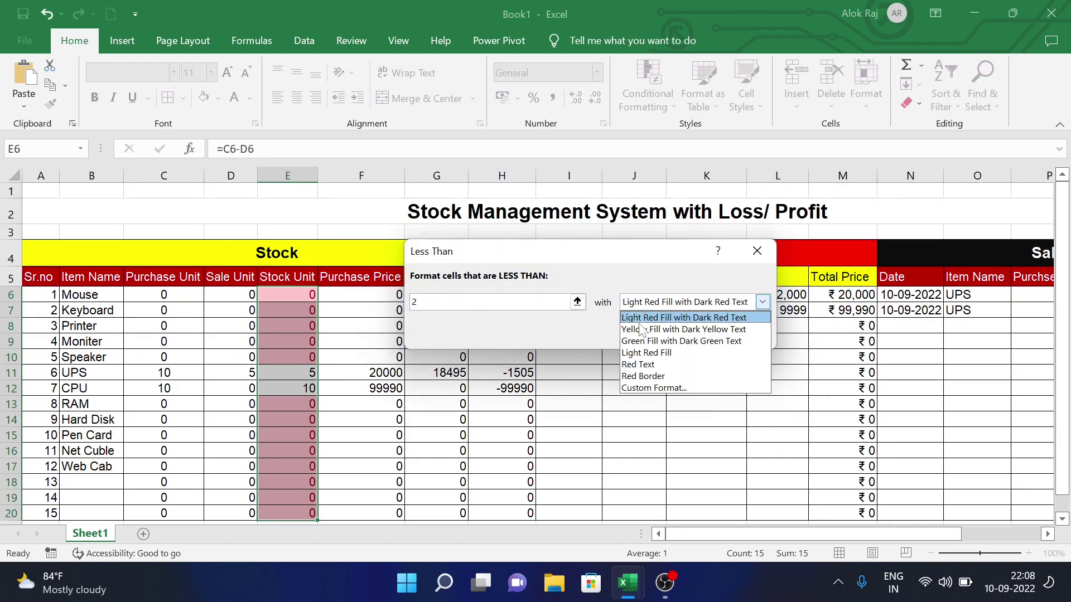
{"action": "left_click", "coordinate": [651, 333]}
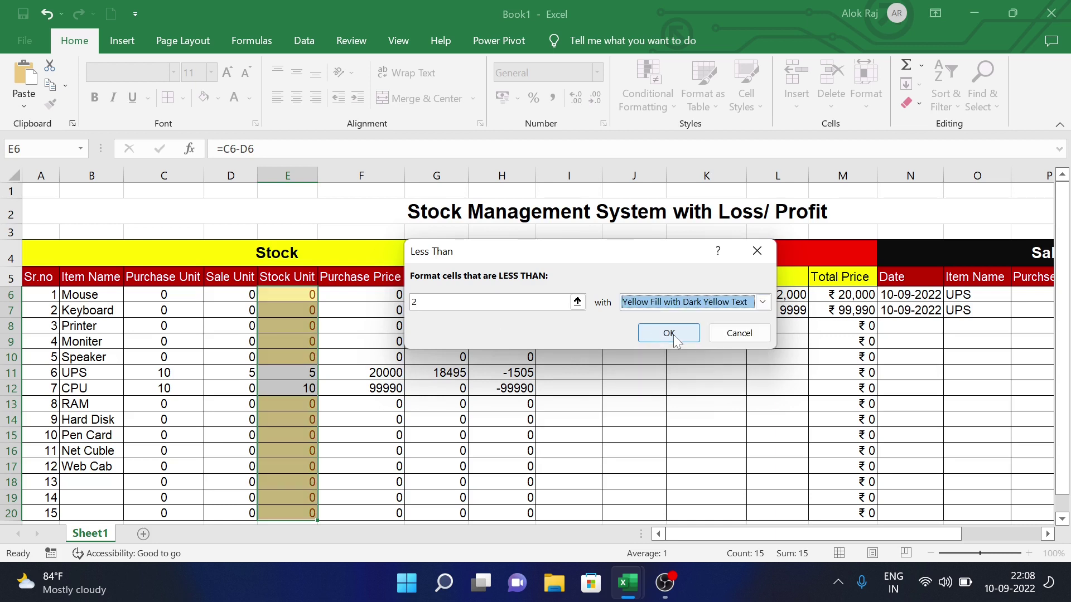
{"action": "left_click", "coordinate": [672, 336]}
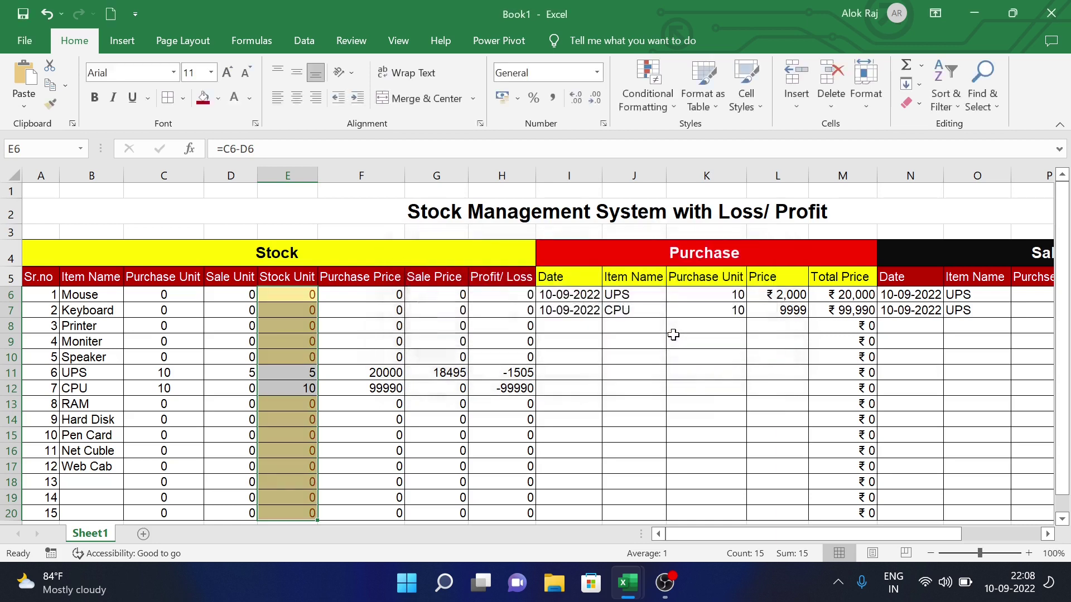
Add a second Less Than 0 rule with light red fill to the Stock Unit cells.
{"action": "left_click", "coordinate": [659, 102]}
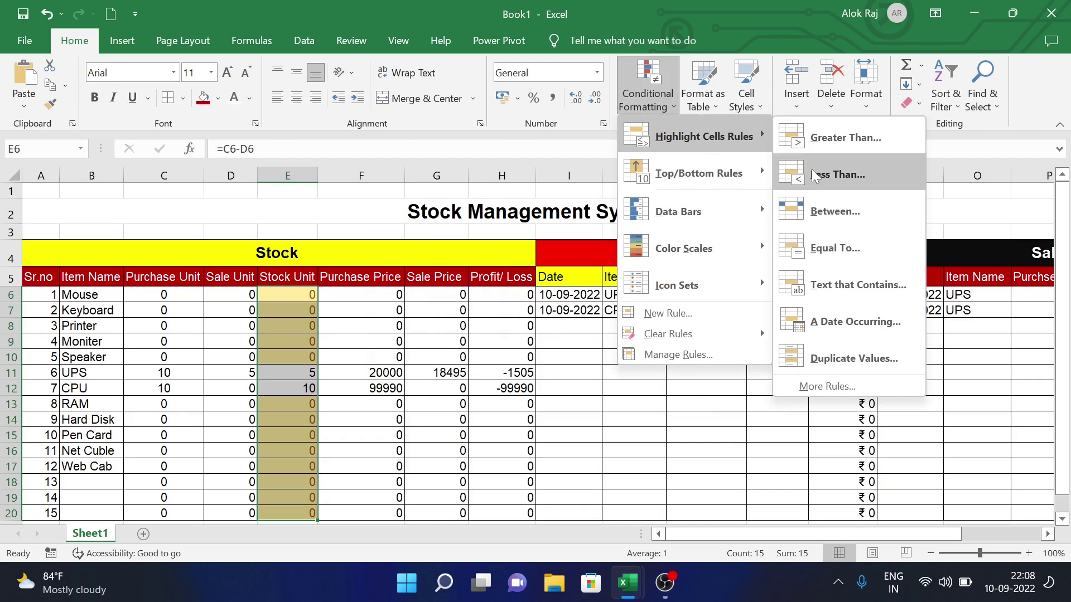
{"action": "left_click", "coordinate": [836, 174]}
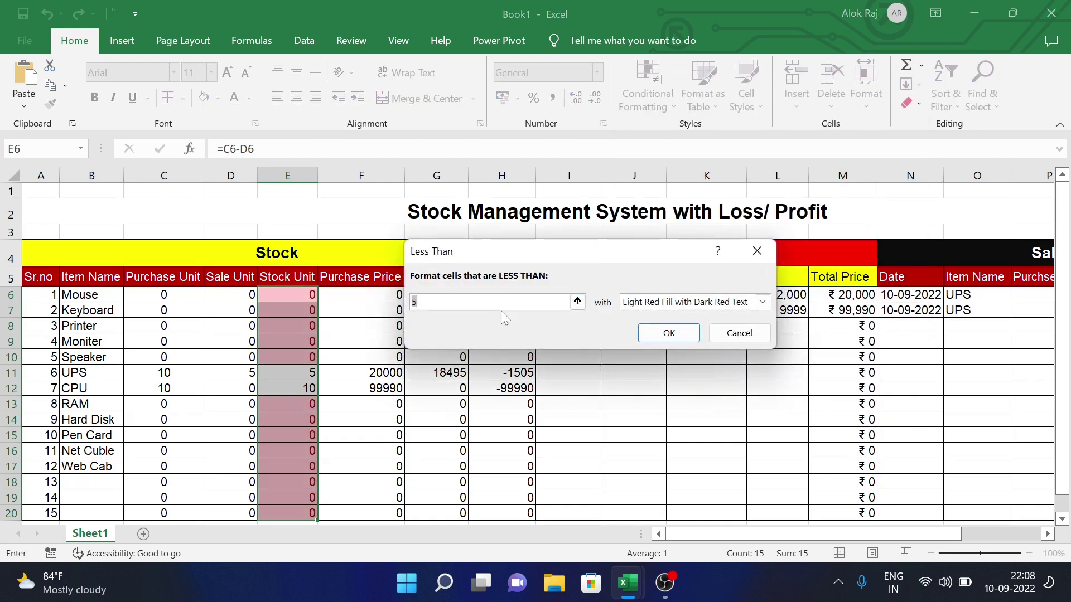
{"action": "type", "text": "0"}
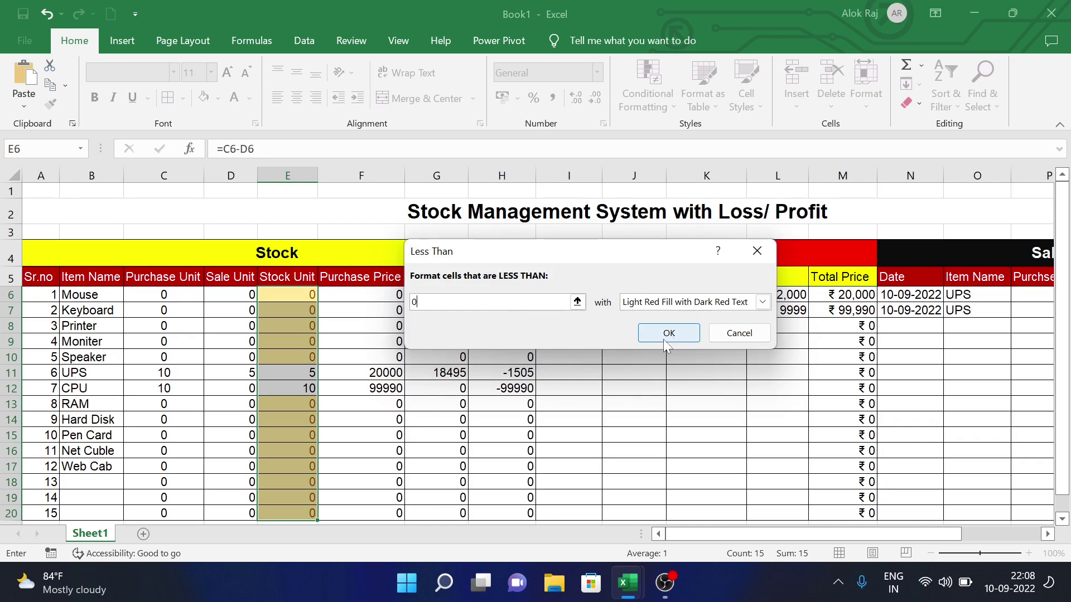
{"action": "left_click", "coordinate": [667, 333]}
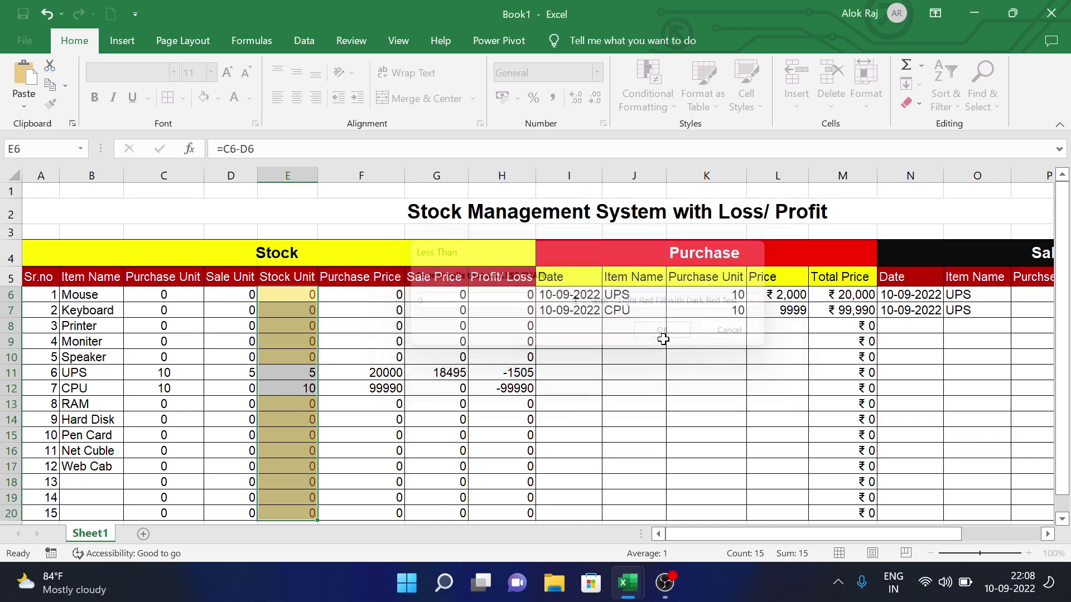
{"action": "left_click", "coordinate": [456, 438]}
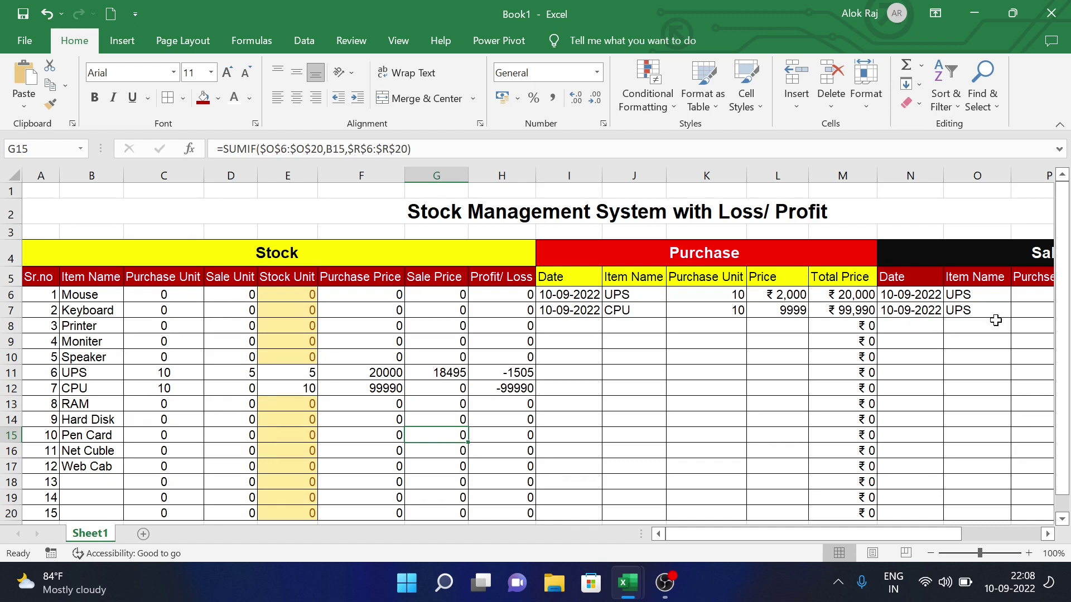
Enter 10 units for the first UPS sale in P6, then return to the Stock table.
{"action": "scroll", "coordinate": [996, 321], "scroll_direction": "right", "scroll_amount": 3}
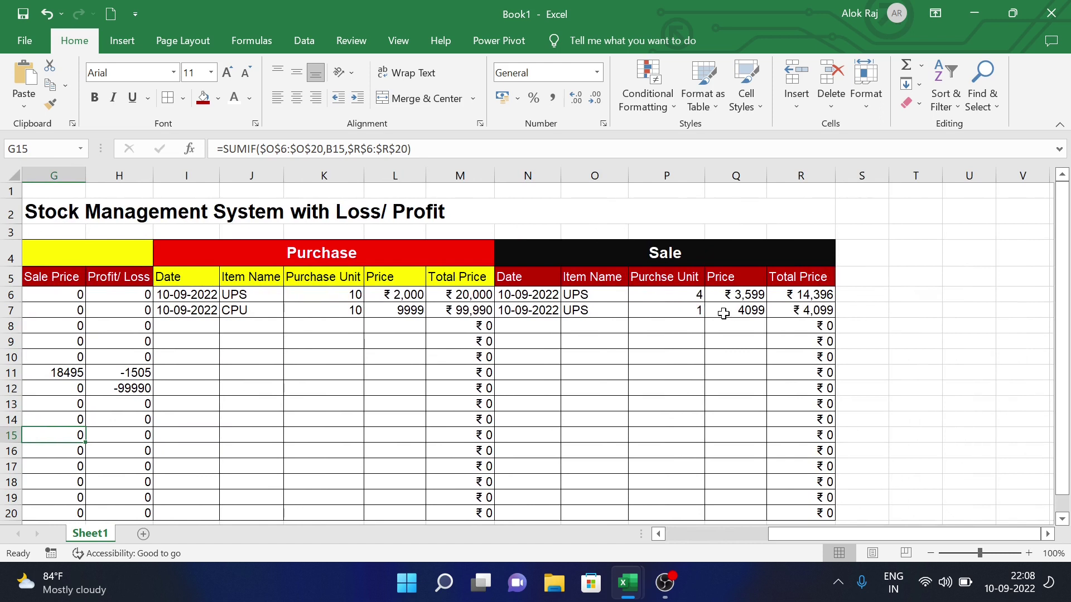
{"action": "left_click", "coordinate": [682, 296]}
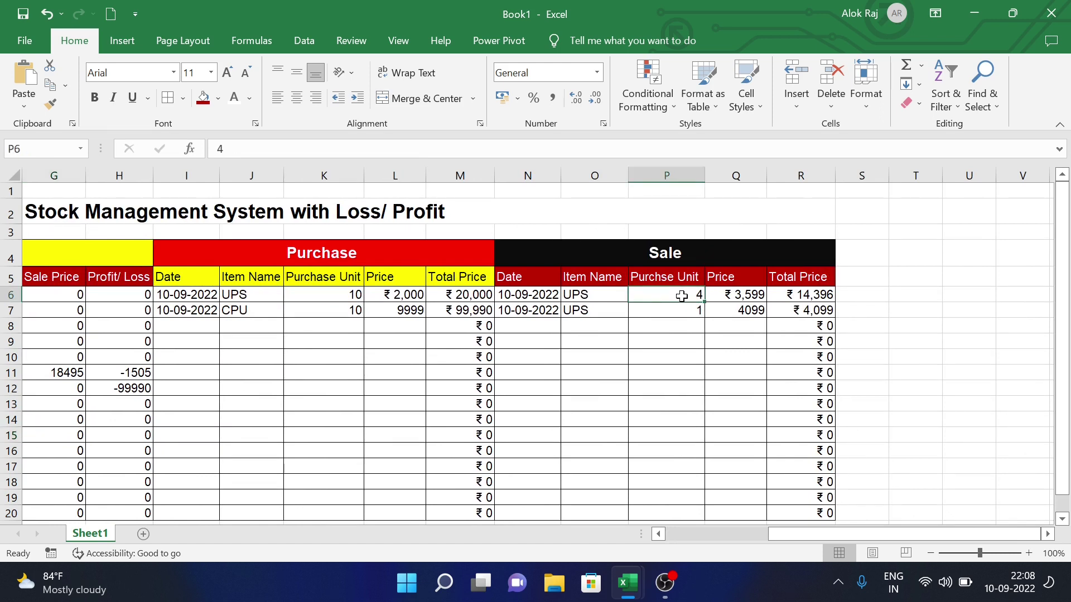
{"action": "type", "text": "10"}
{"action": "left_click", "coordinate": [656, 358]}
{"action": "scroll", "coordinate": [573, 409], "scroll_direction": "left", "scroll_amount": 1}
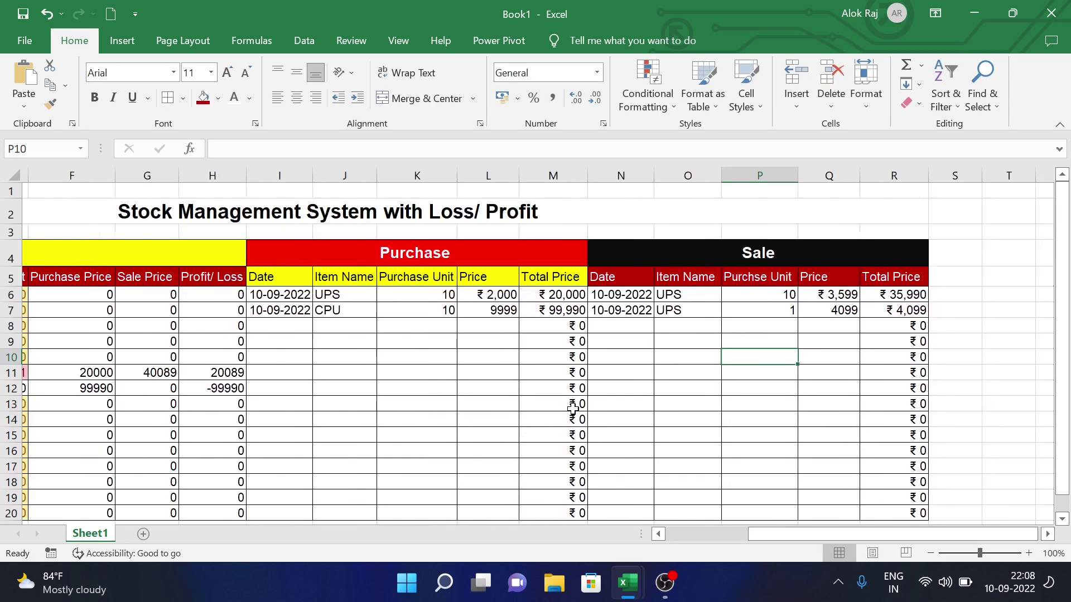
{"action": "scroll", "coordinate": [573, 408], "scroll_direction": "left", "scroll_amount": 2}
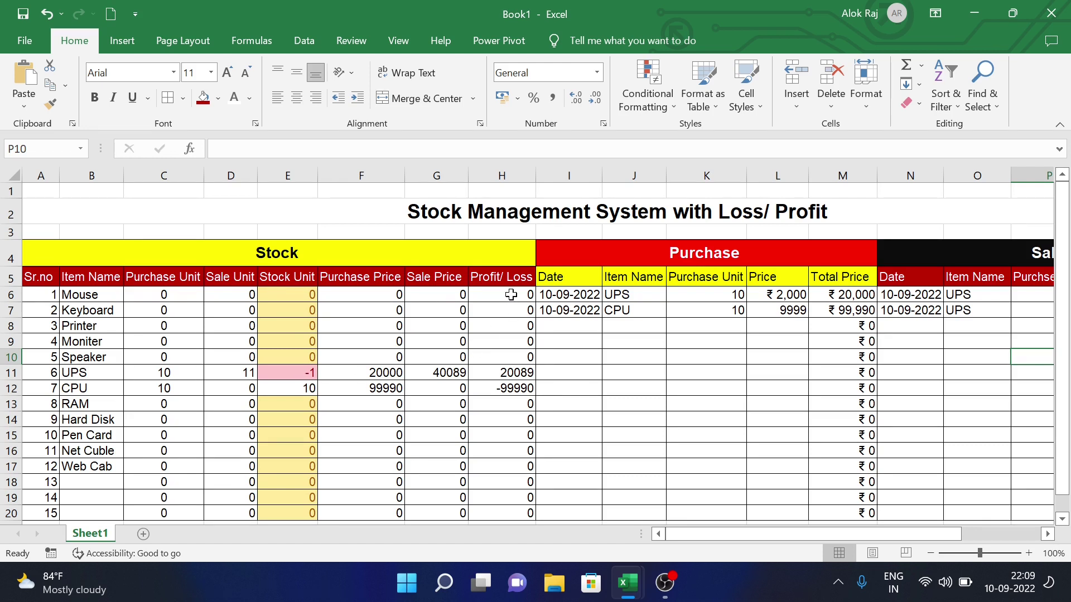
Add a Less Than 0 light red fill rule to Profit/ Loss cells H6:H20.
{"action": "left_click_drag", "start_coordinate": [511, 295], "coordinate": [507, 518]}
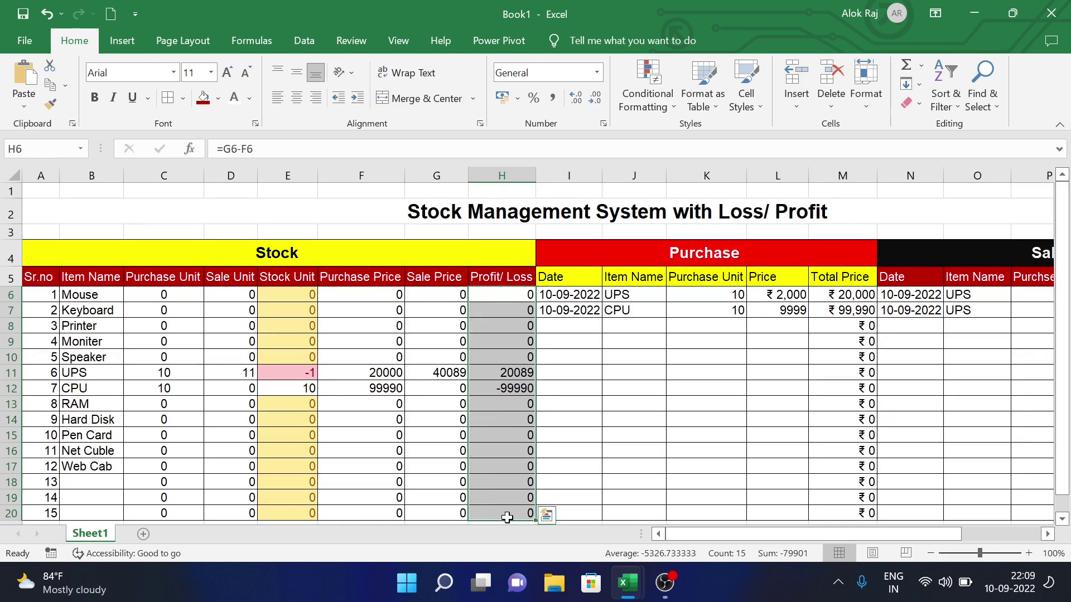
{"action": "left_click", "coordinate": [655, 110]}
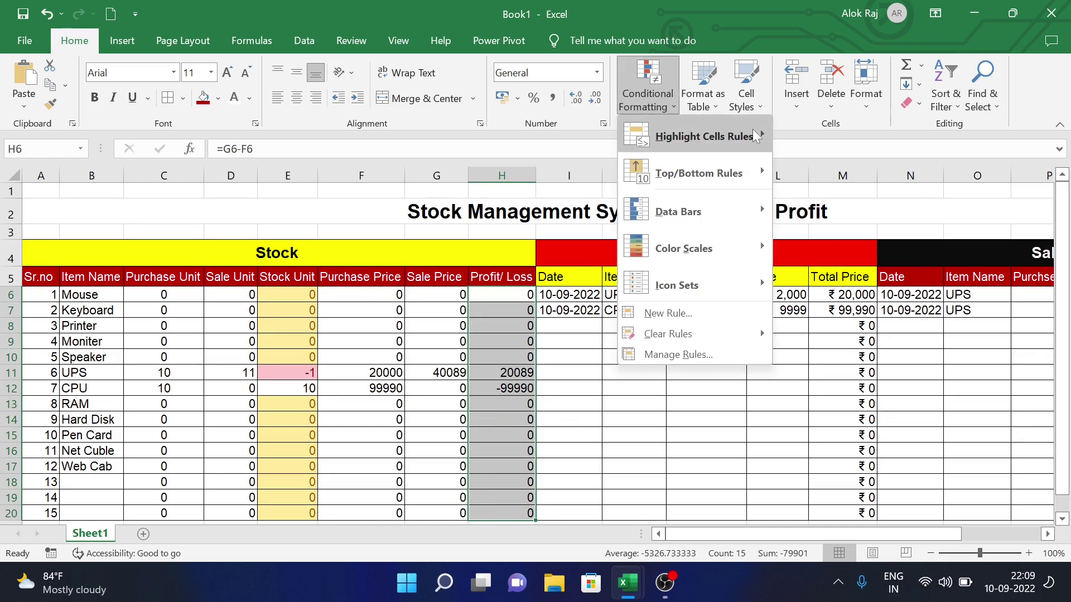
{"action": "mouse_move", "coordinate": [703, 137]}
{"action": "left_click", "coordinate": [818, 163]}
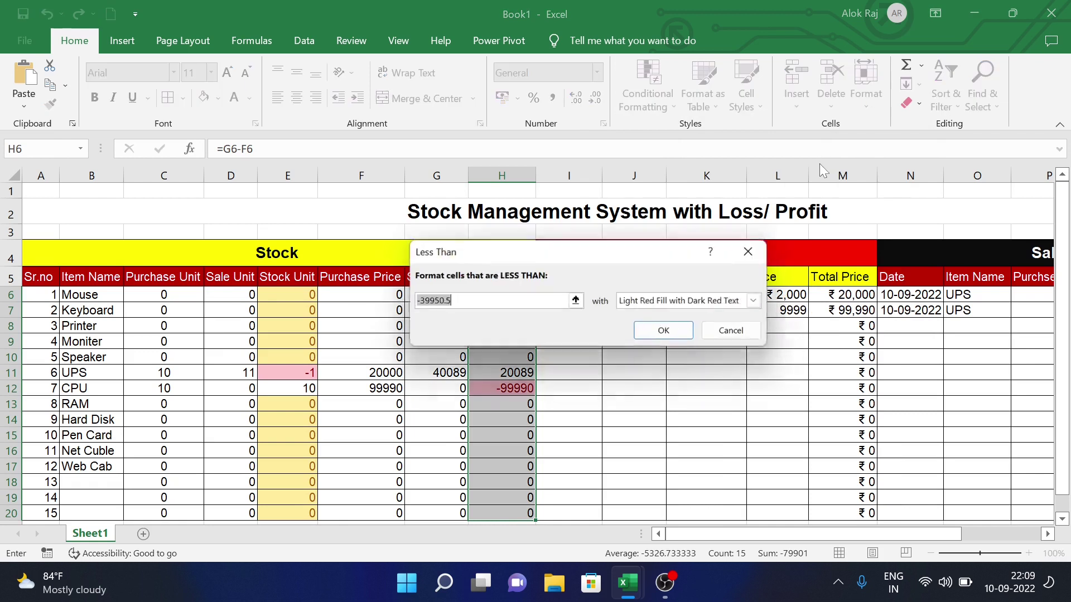
{"action": "type", "text": "0"}
{"action": "left_click", "coordinate": [666, 333]}
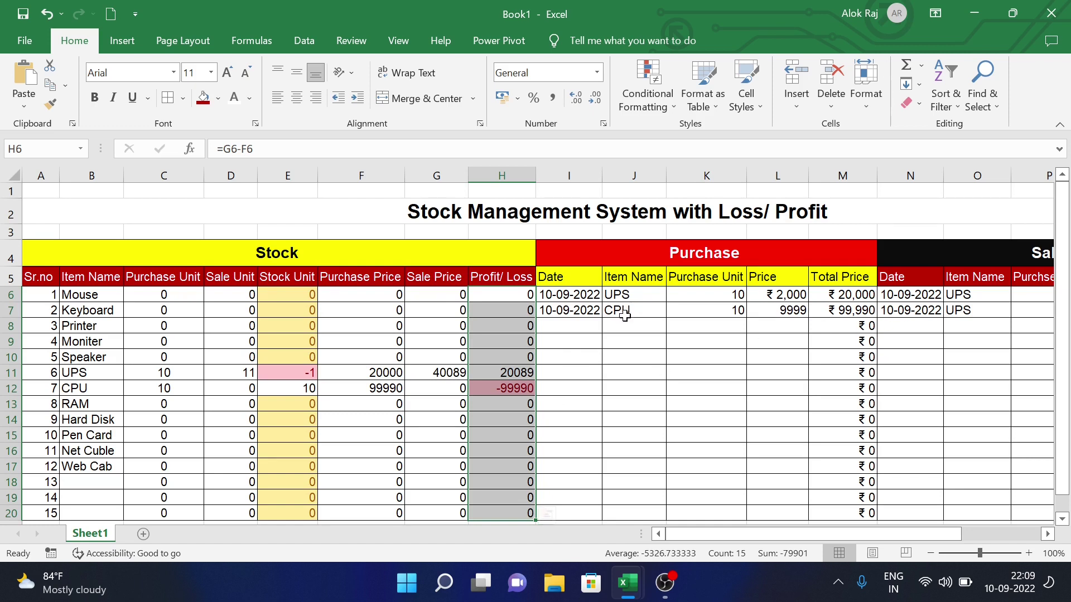
{"action": "left_click", "coordinate": [586, 322]}
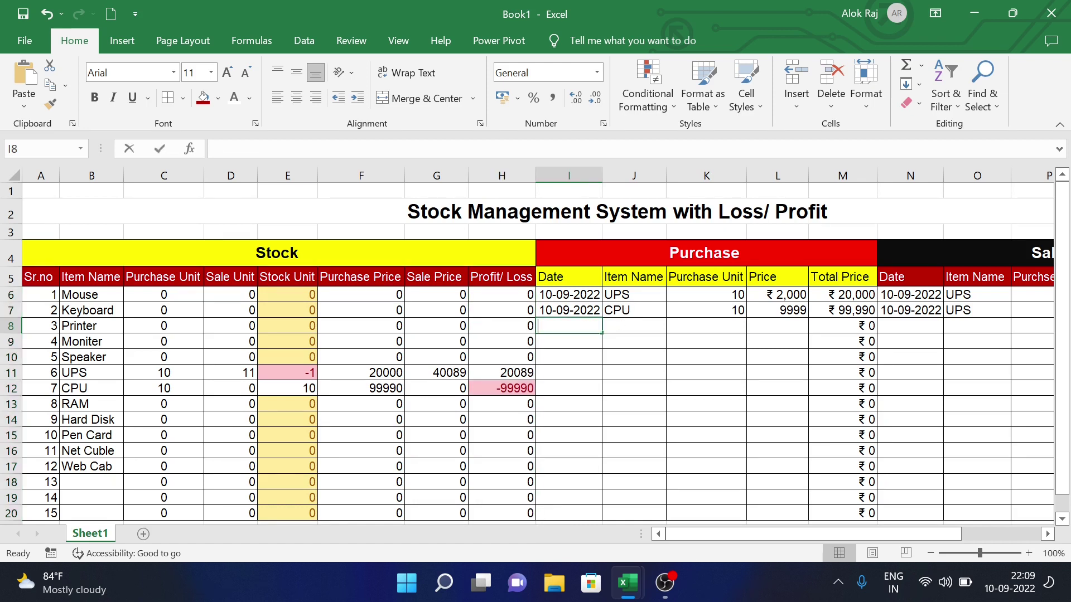
Fill purchase row 8 with today's date, item Keyboard, 50 units and price 400.
{"action": "key", "text": "ctrl+semicolon"}
{"action": "left_click", "coordinate": [629, 330]}
{"action": "left_click", "coordinate": [673, 326]}
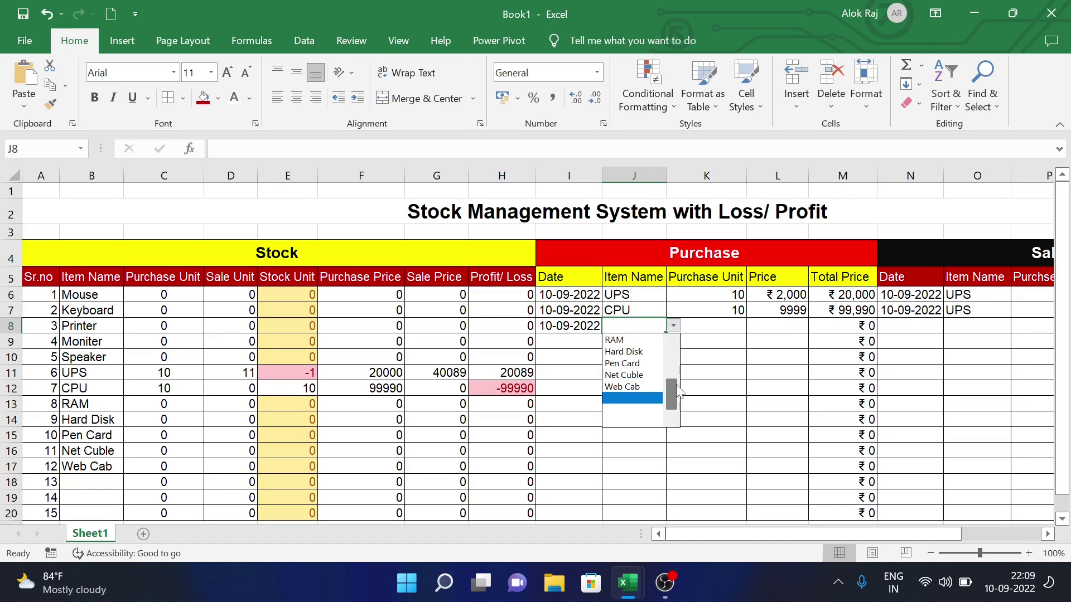
{"action": "left_click_drag", "start_coordinate": [678, 390], "coordinate": [680, 352]}
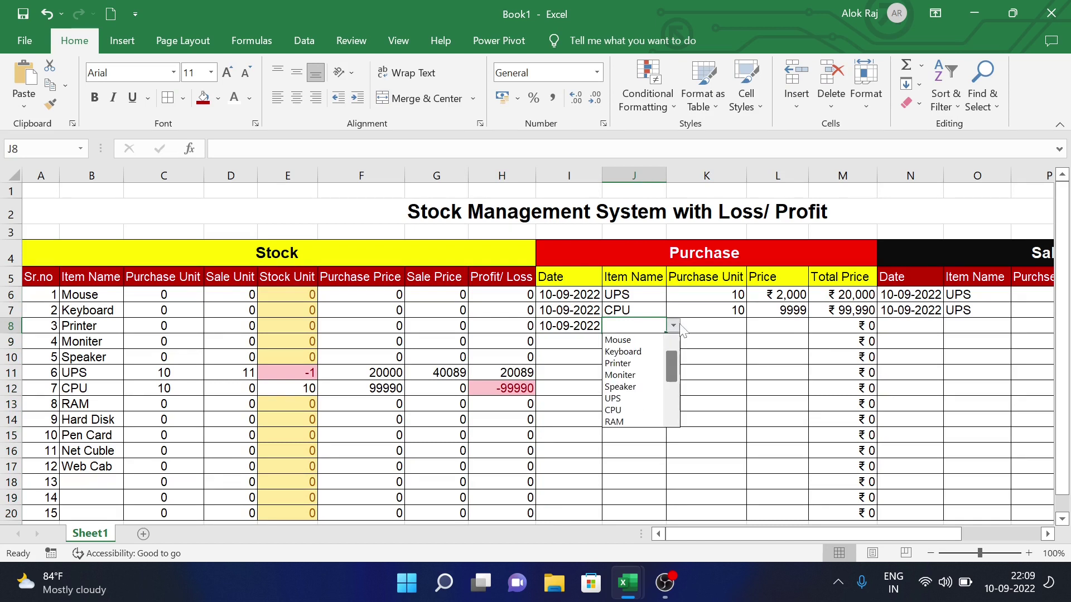
{"action": "left_click", "coordinate": [631, 355]}
{"action": "left_click", "coordinate": [740, 329]}
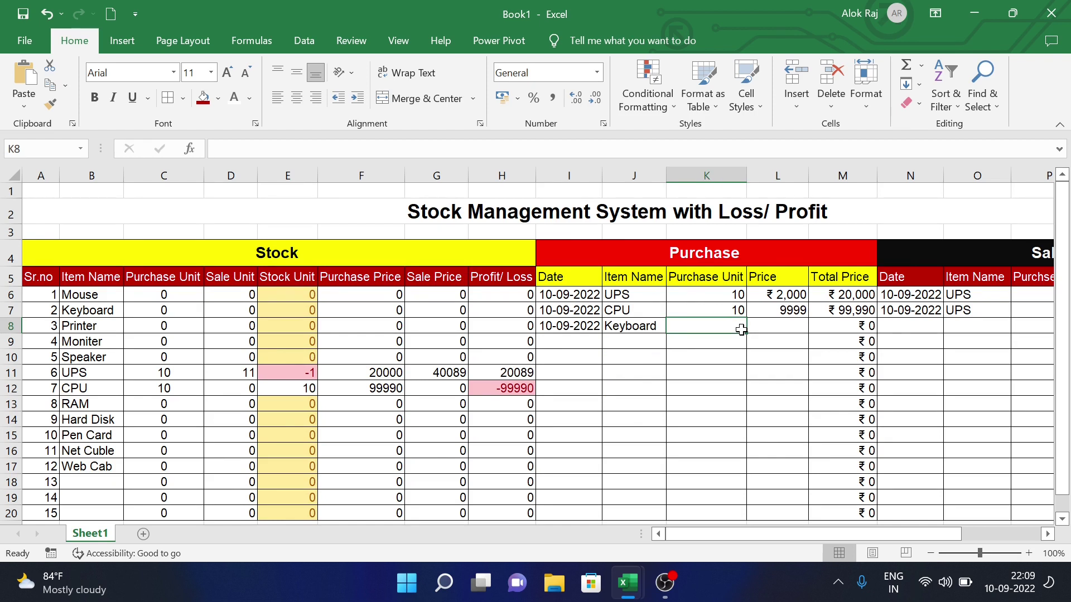
{"action": "type", "text": "50"}
{"action": "key", "text": "Tab"}
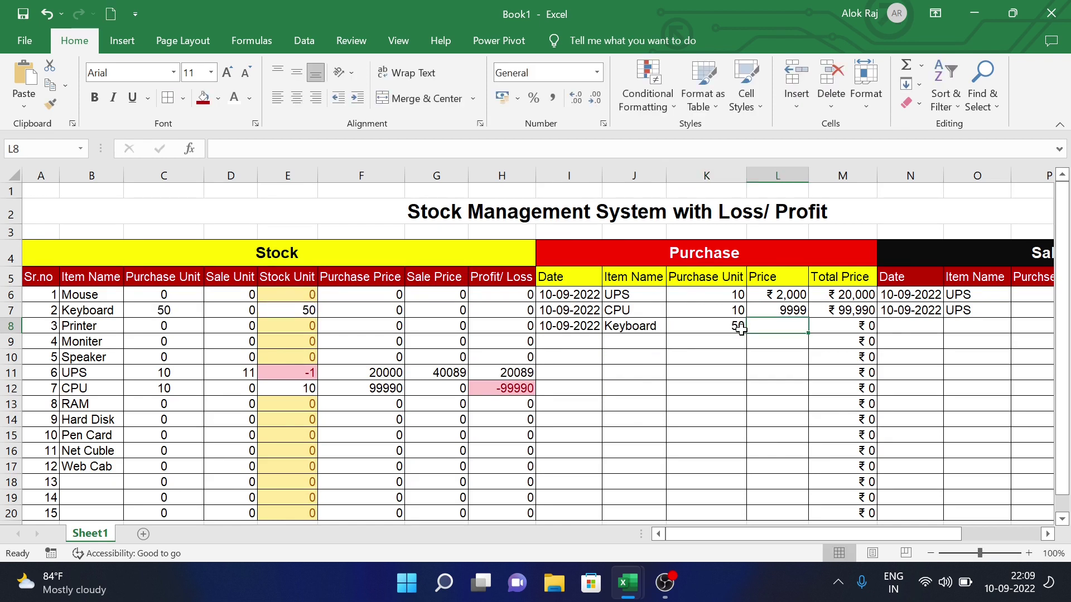
{"action": "type", "text": "4"}
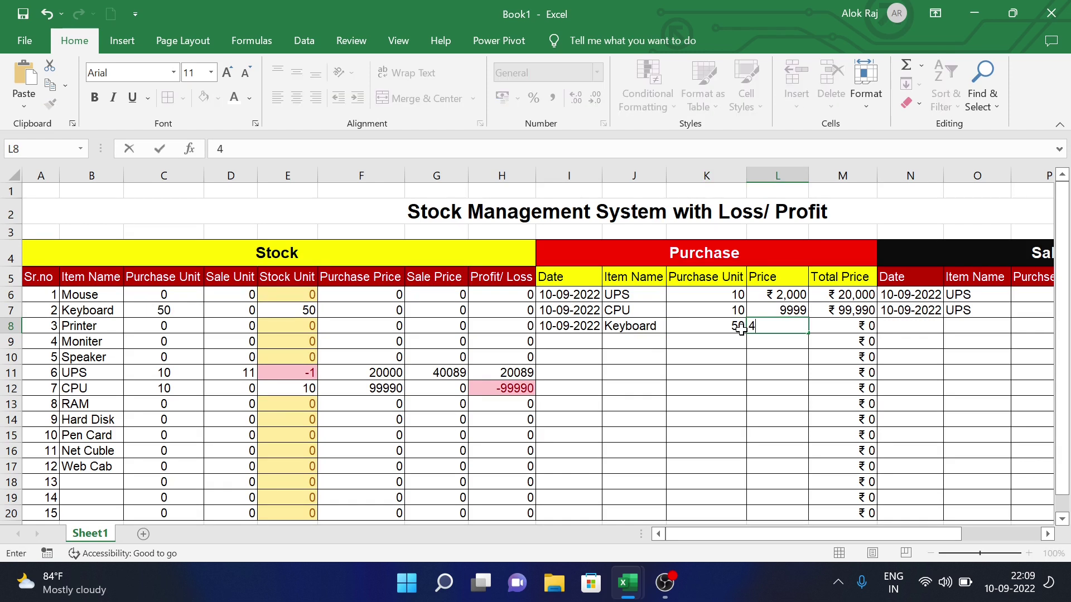
{"action": "type", "text": "00"}
{"action": "key", "text": "Tab"}
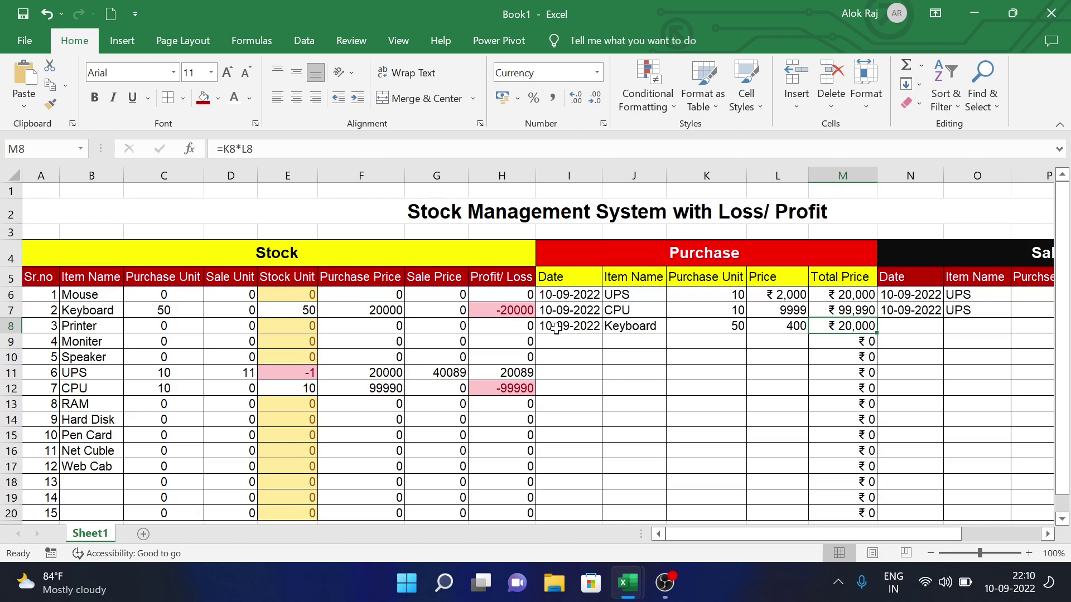
{"action": "left_click", "coordinate": [911, 325]}
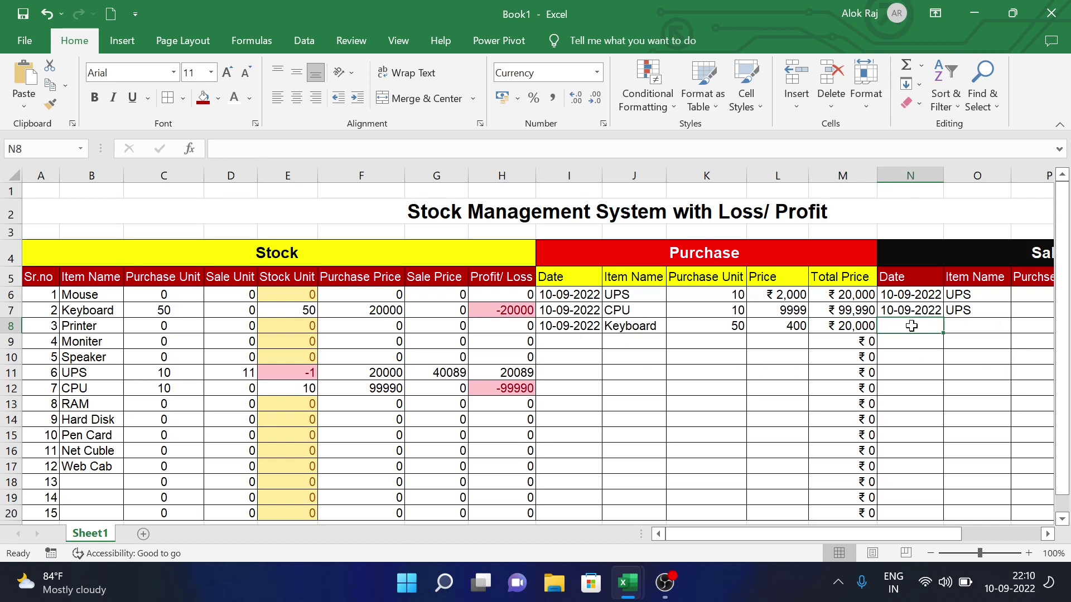
Fill purchase row 9 with today's date, item Keyboard, 25 units and price 420.
{"action": "left_click", "coordinate": [580, 343]}
{"action": "key", "text": "ctrl+semicolon"}
{"action": "key", "text": "Tab"}
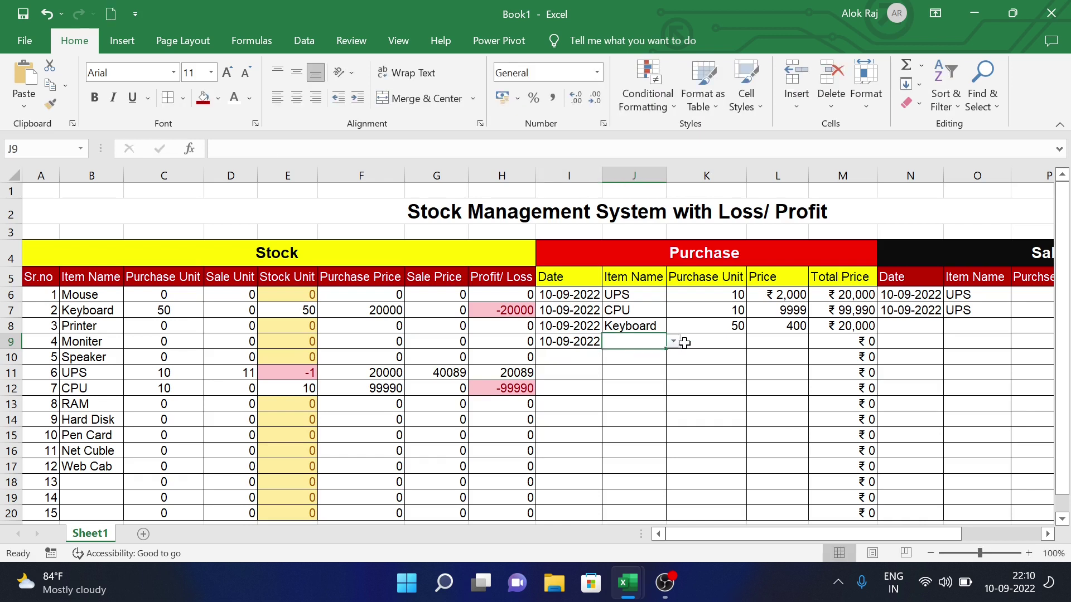
{"action": "left_click", "coordinate": [674, 341]}
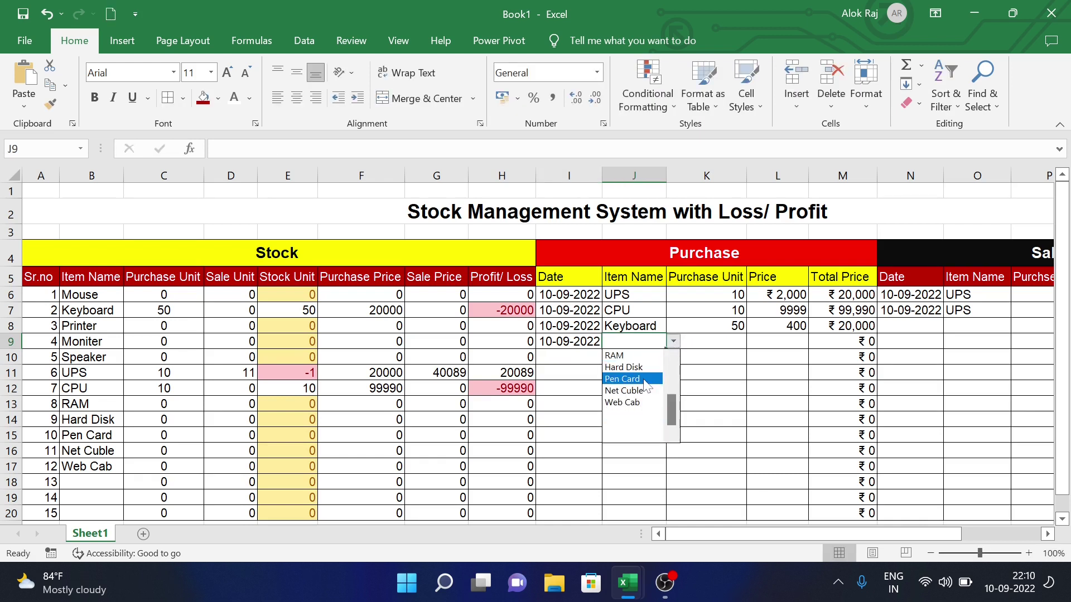
{"action": "left_click_drag", "start_coordinate": [671, 406], "coordinate": [662, 343]}
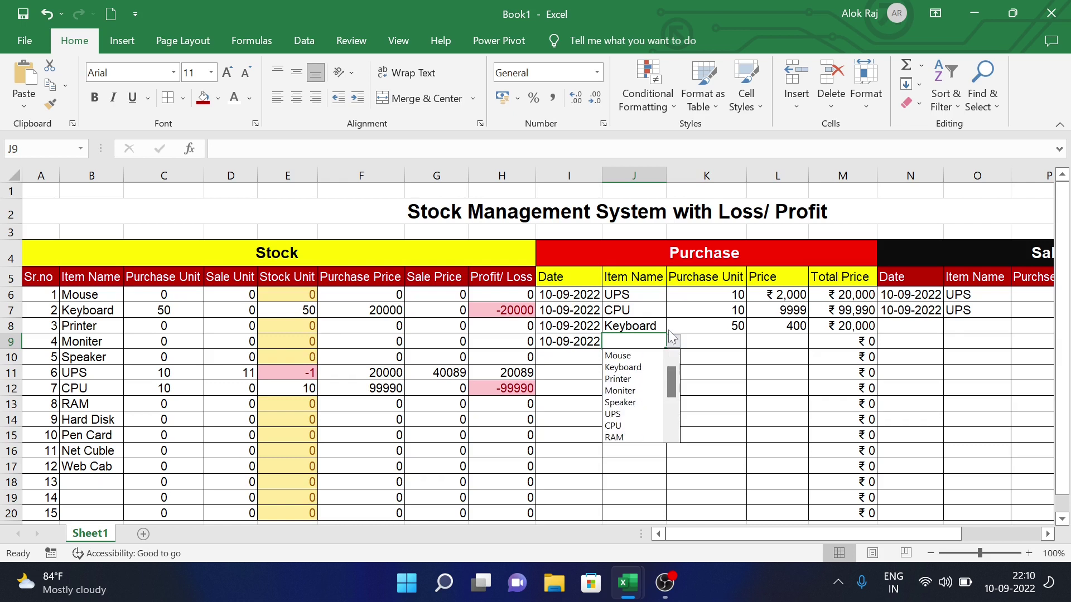
{"action": "left_click", "coordinate": [635, 370]}
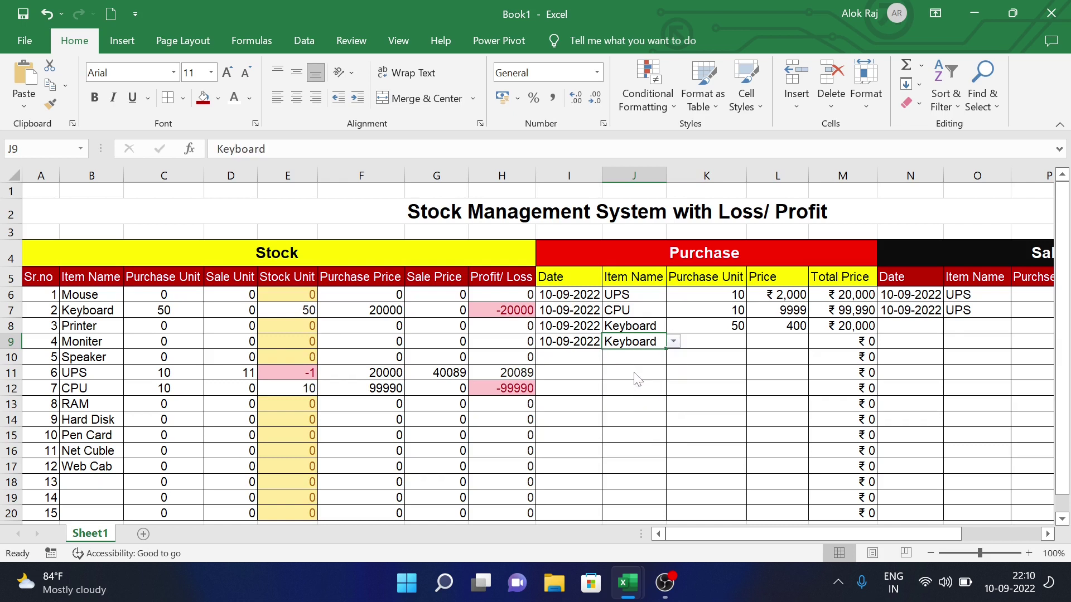
{"action": "left_click", "coordinate": [720, 348]}
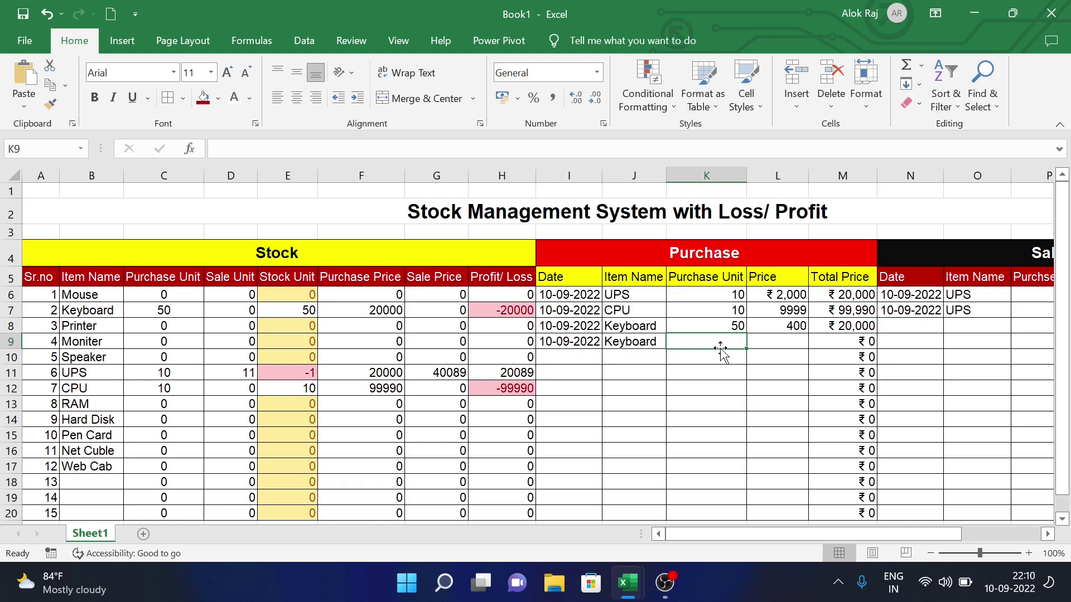
{"action": "type", "text": "25"}
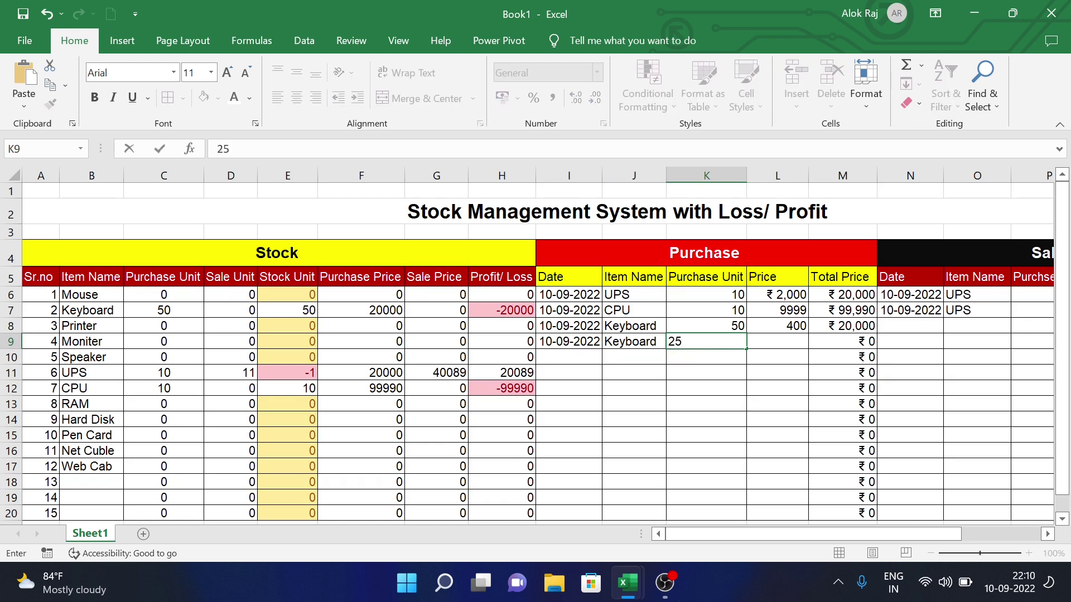
{"action": "key", "text": "Tab"}
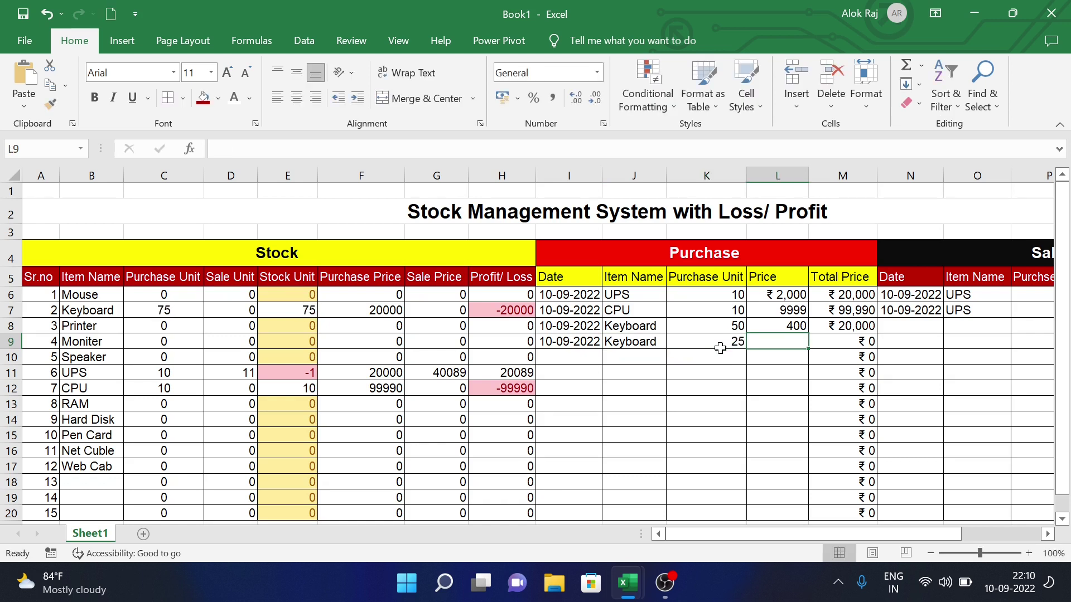
{"action": "type", "text": "420"}
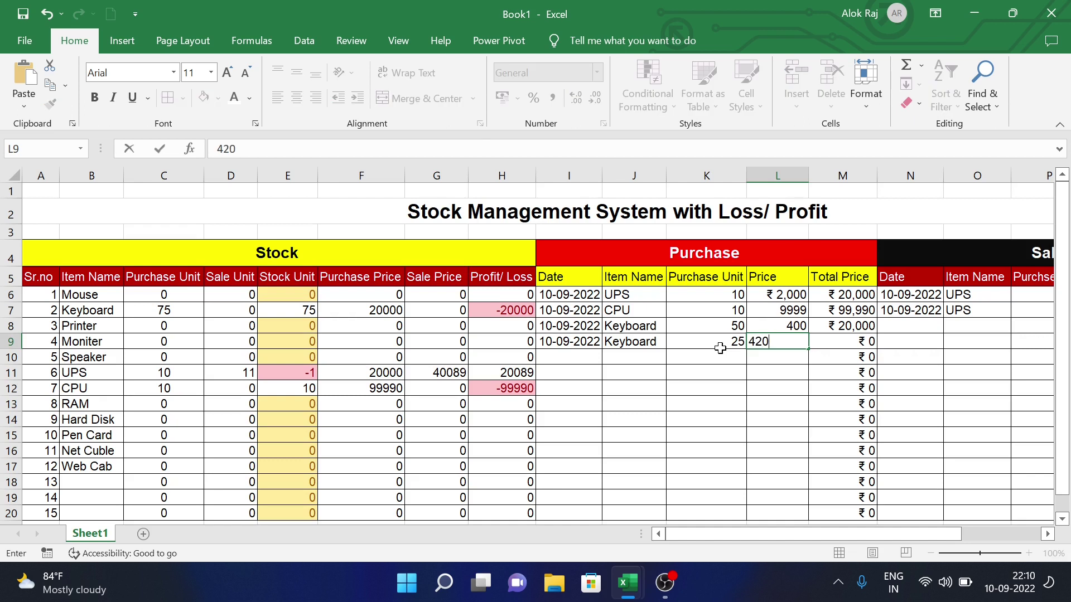
{"action": "key", "text": "Tab"}
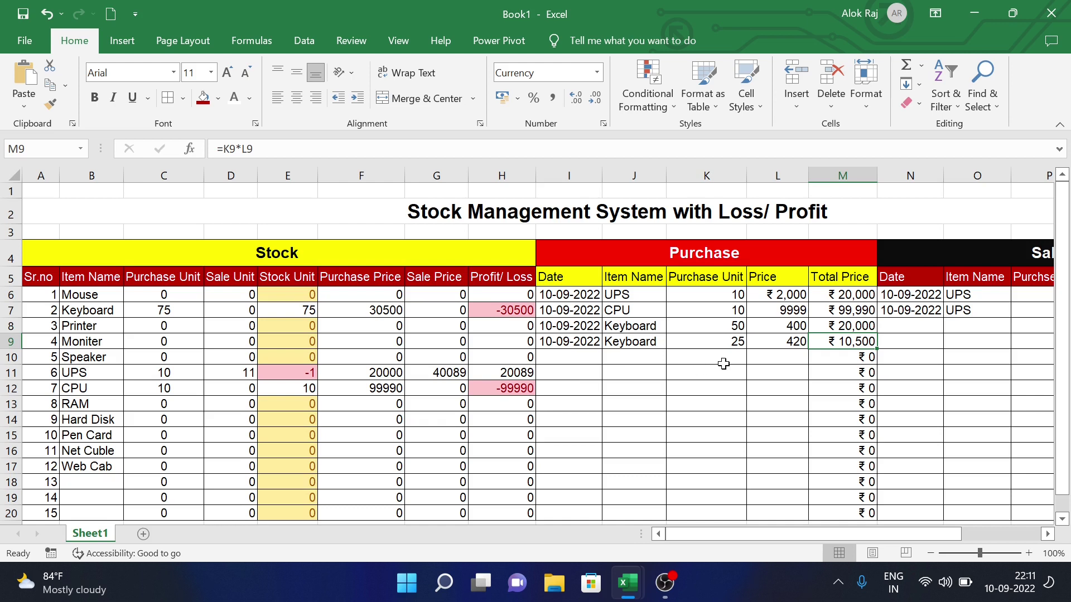
Fill sale row 8 with date 10-09-2022, item Keyboard, 10 units and price 600.
{"action": "left_click", "coordinate": [922, 329]}
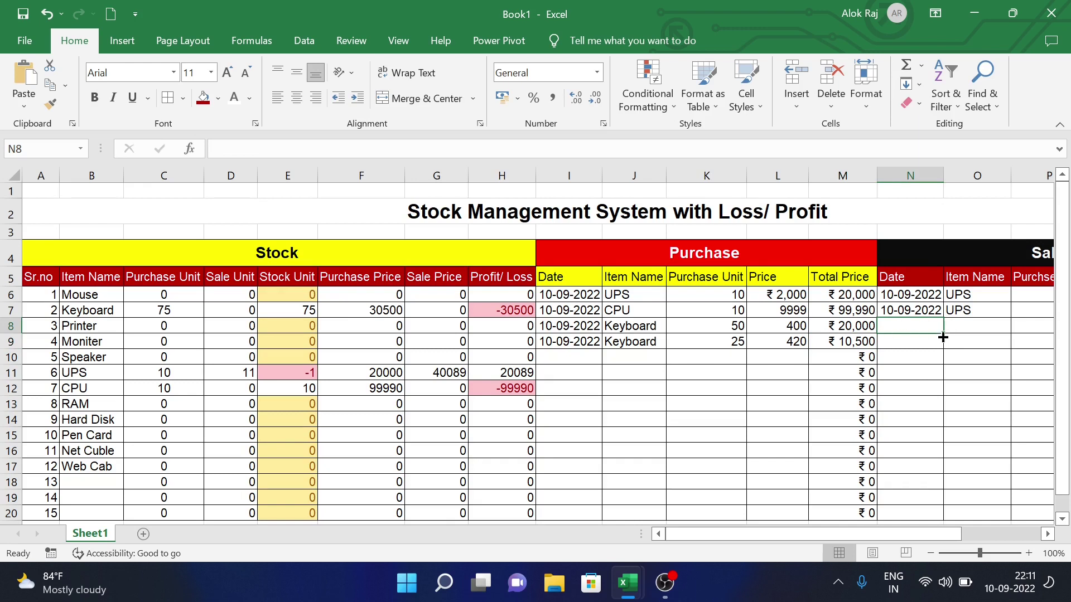
{"action": "type", "text": "10-09-2022"}
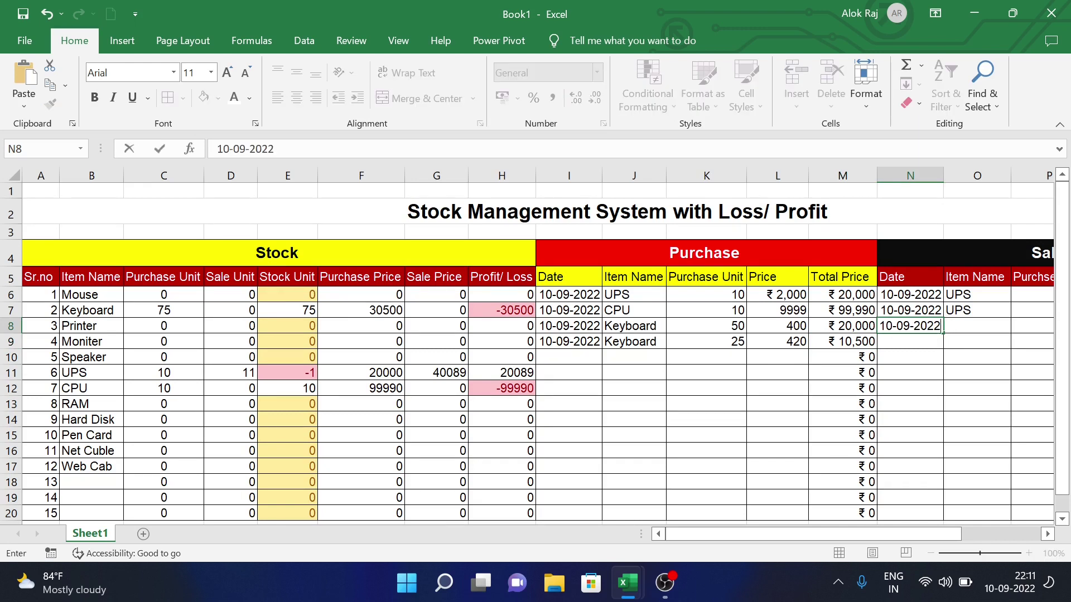
{"action": "key", "text": "Tab"}
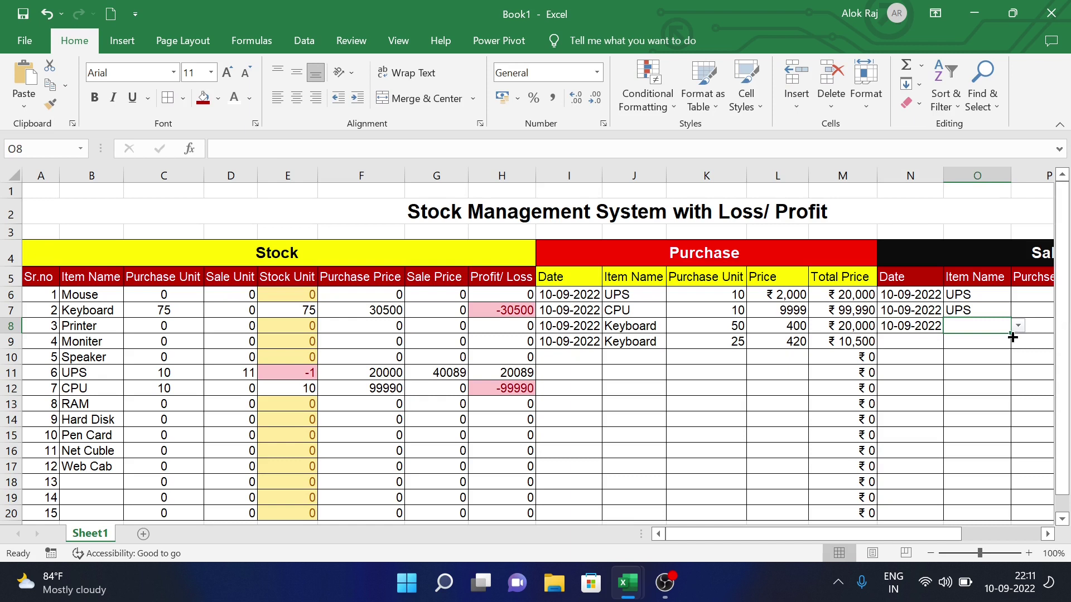
{"action": "left_click", "coordinate": [1018, 325]}
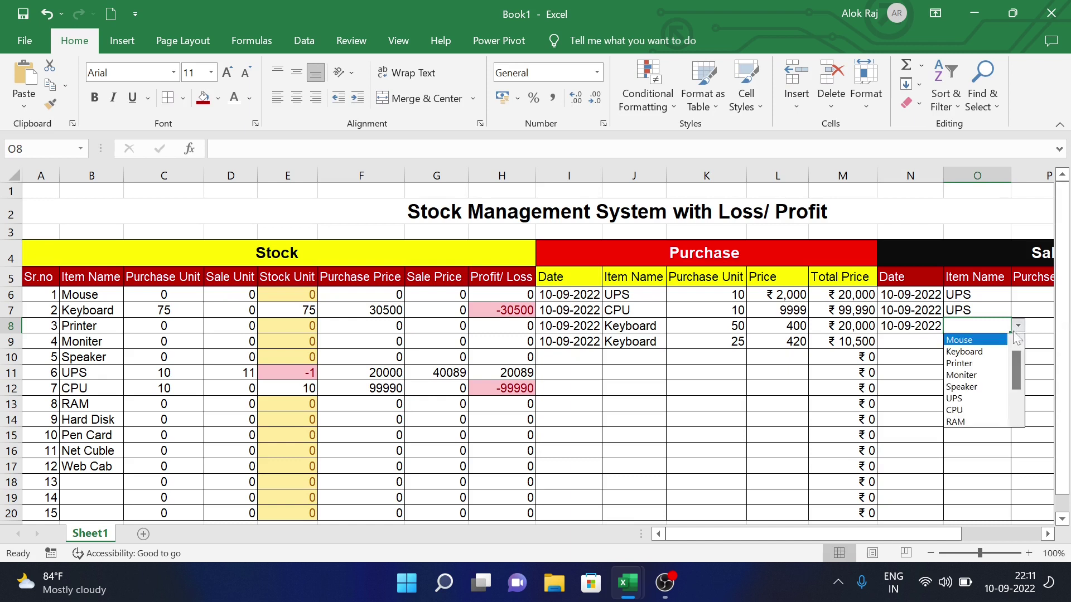
{"action": "key", "text": "Escape"}
{"action": "left_click", "coordinate": [990, 360]}
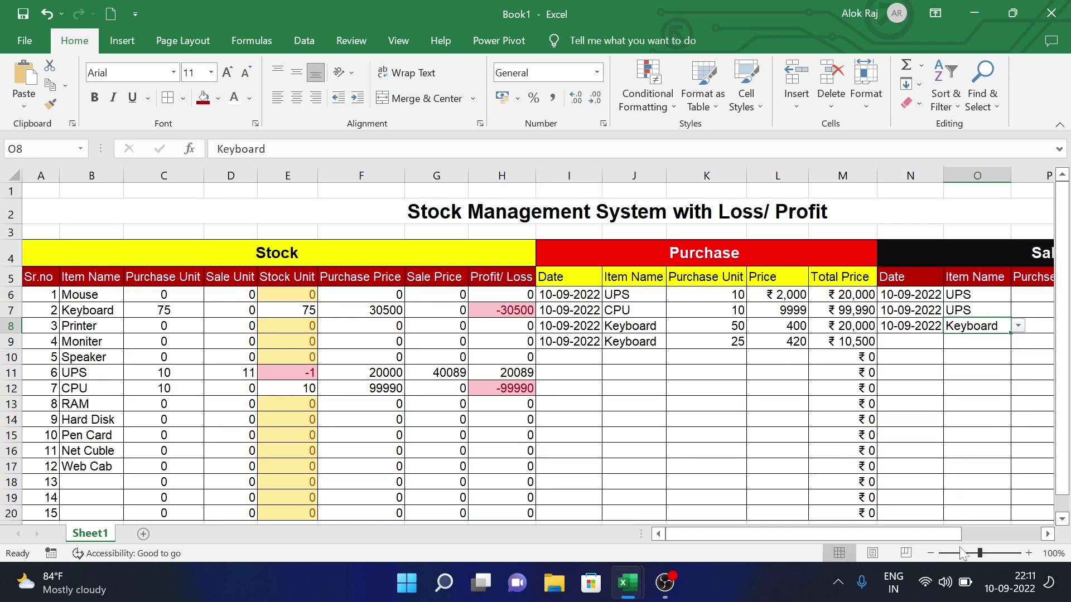
{"action": "left_click_drag", "start_coordinate": [938, 533], "coordinate": [1017, 533]}
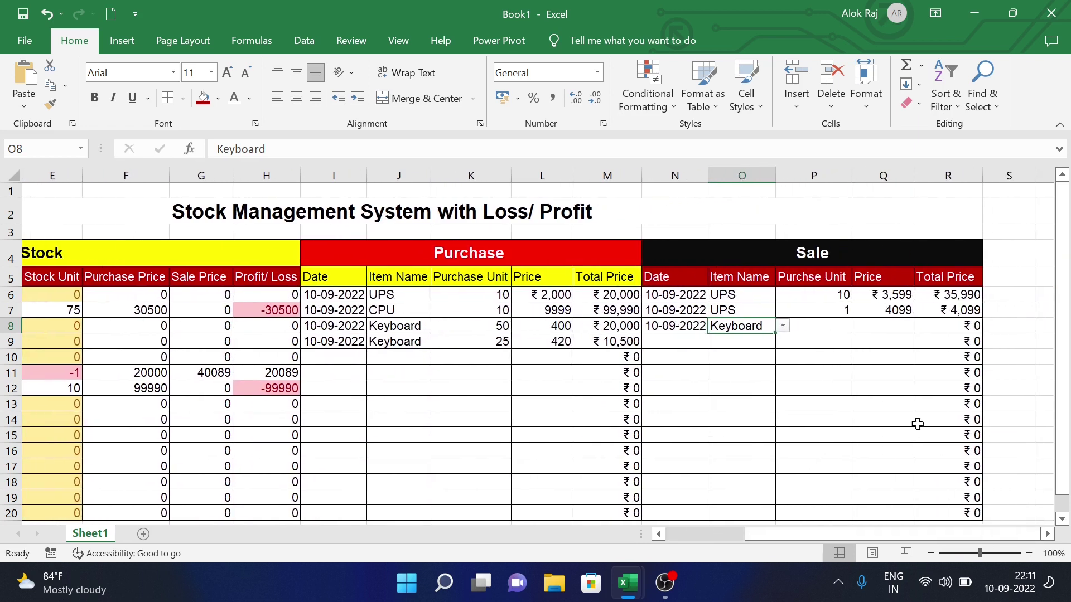
{"action": "left_click", "coordinate": [834, 329]}
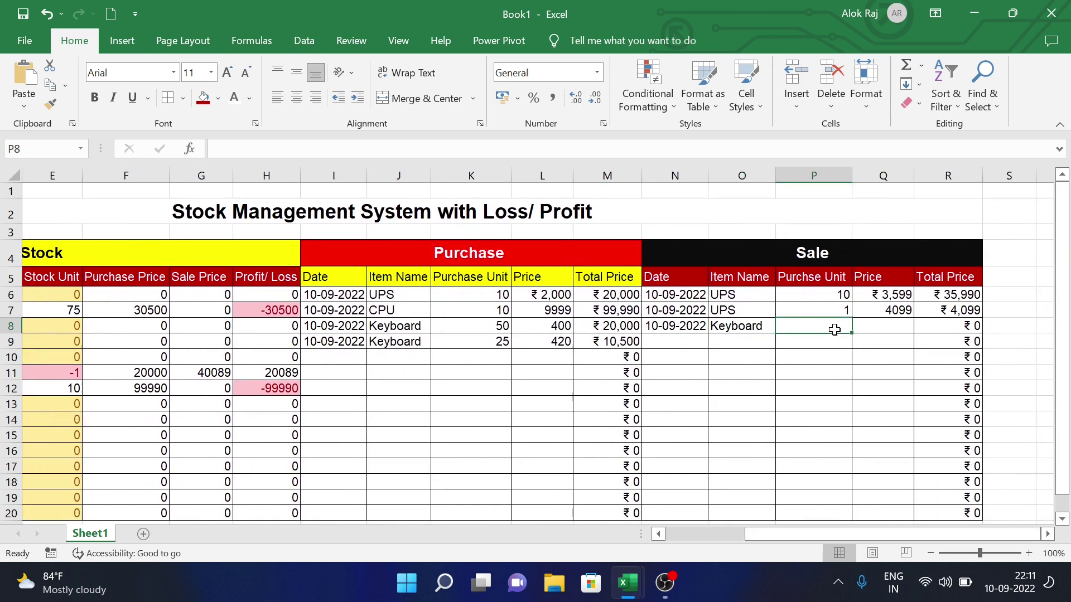
{"action": "type", "text": "10"}
{"action": "key", "text": "Tab"}
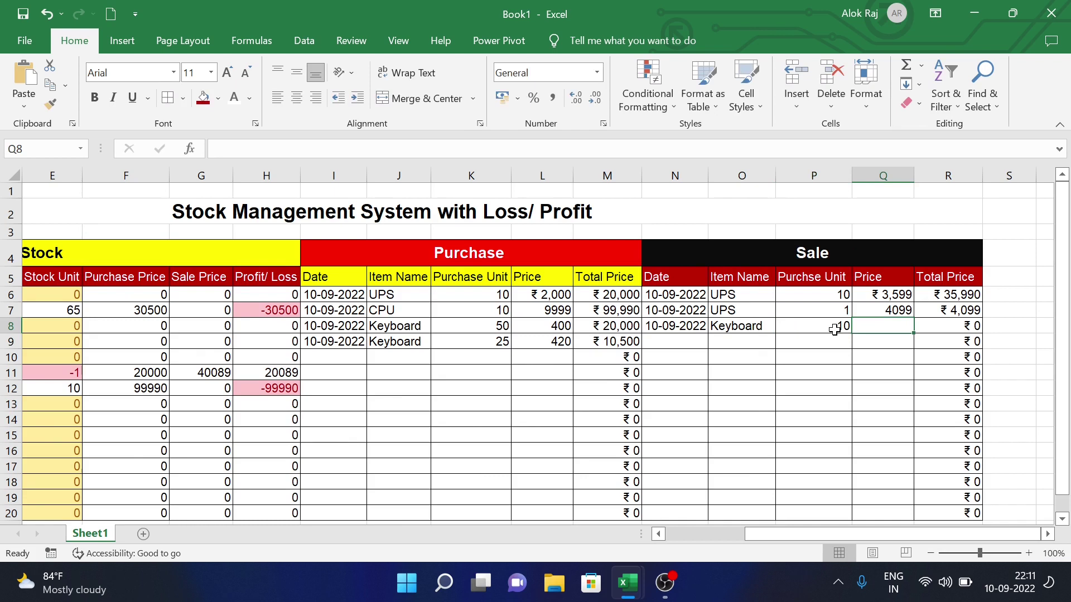
{"action": "type", "text": "600"}
{"action": "key", "text": "Tab"}
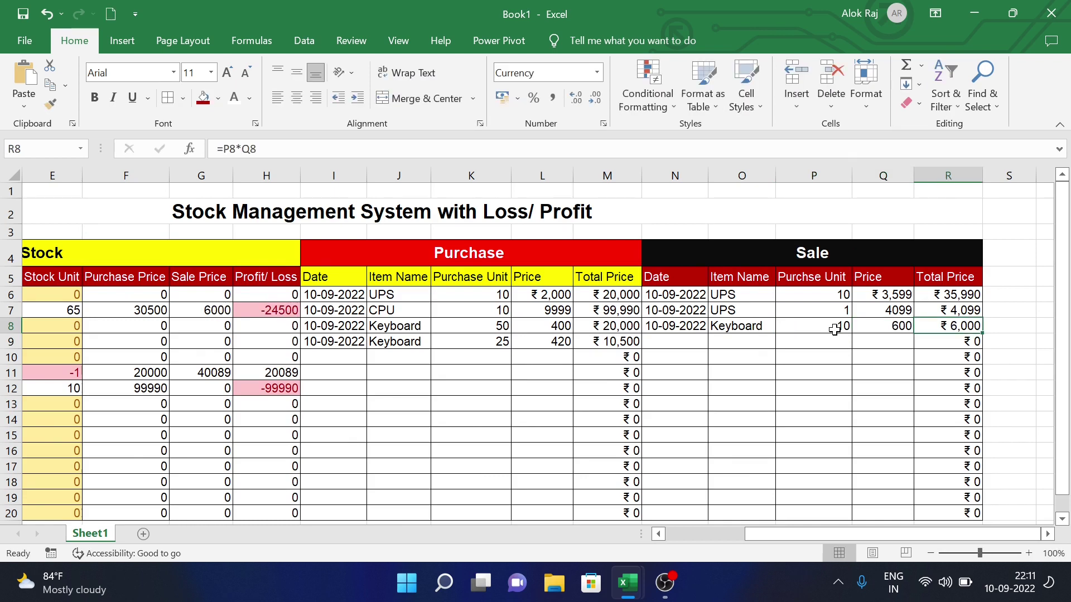
{"action": "scroll", "coordinate": [742, 399], "scroll_direction": "left", "scroll_amount": 4}
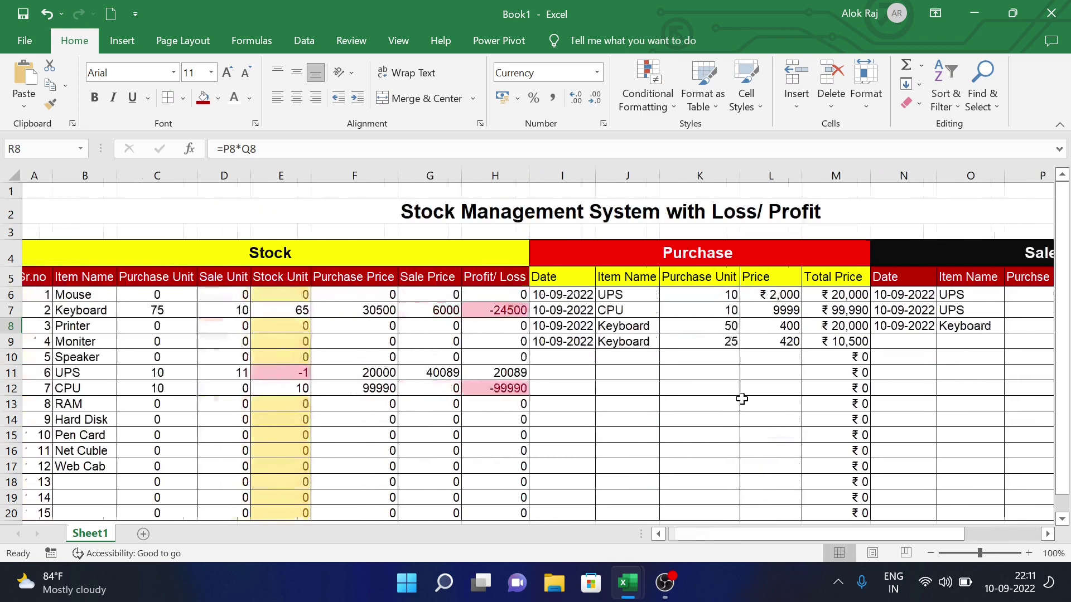